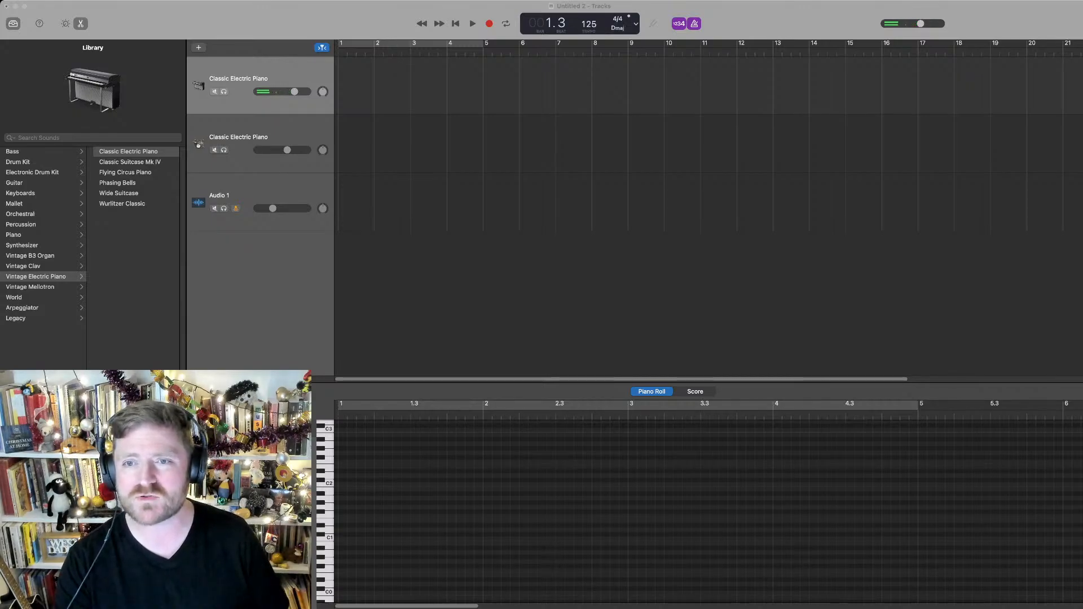
# Set the project tempo to 116 and try recording from bar 1 on the first Classic Electric Piano track
pyautogui.moveTo(589, 24); pyautogui.dragTo(589, 33)
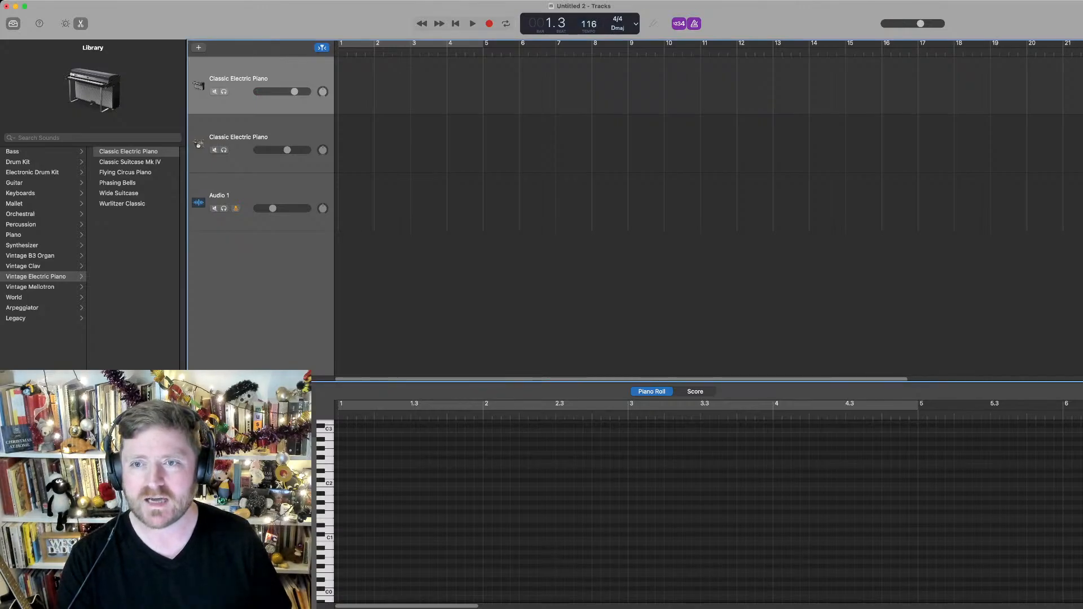
pyautogui.press('Return')
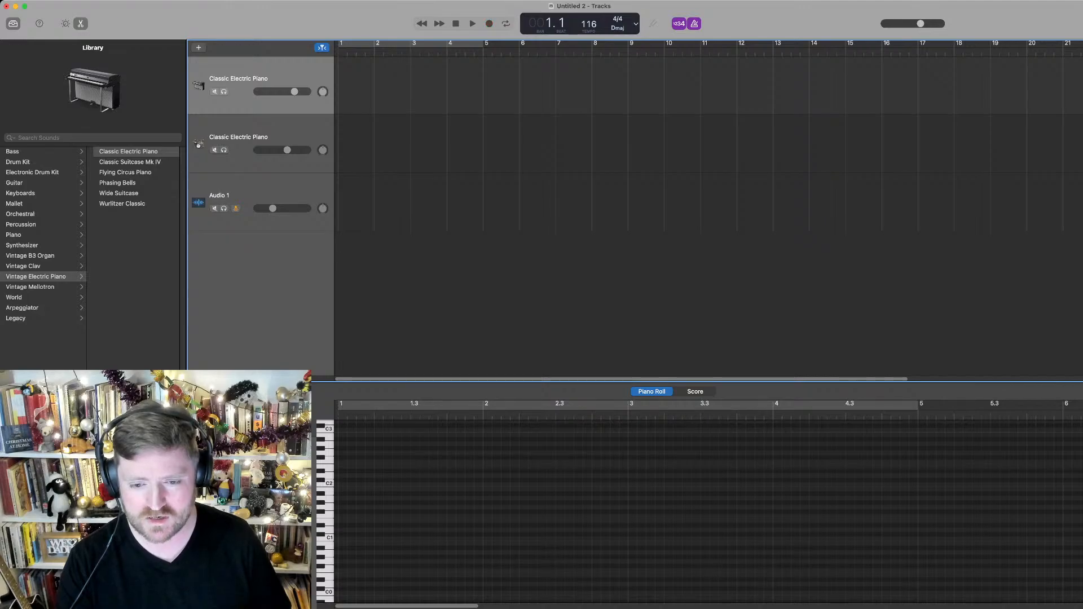
pyautogui.press('r')
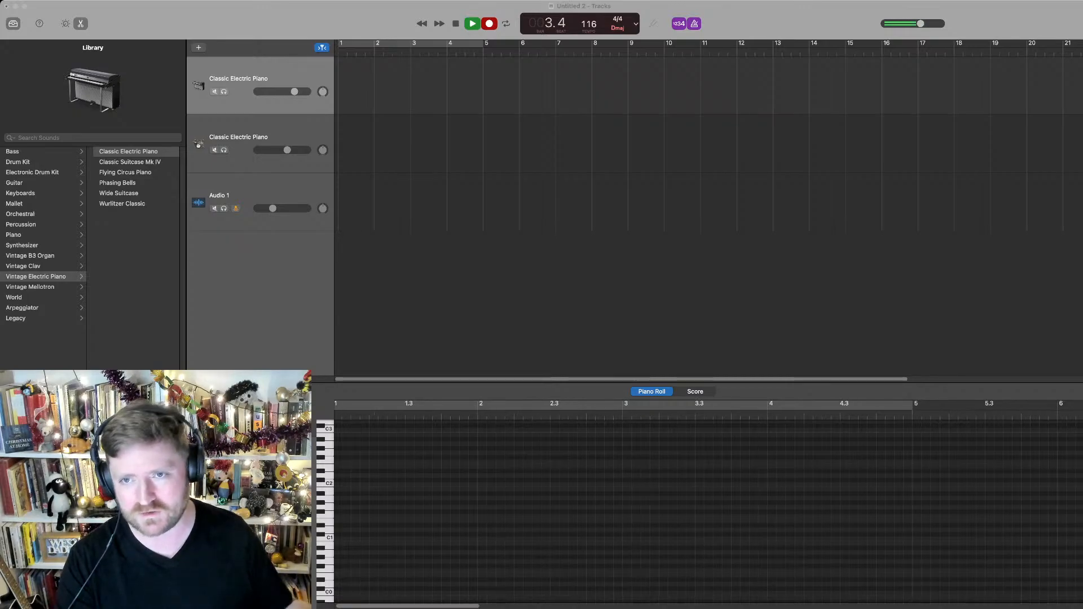
pyautogui.press('space')
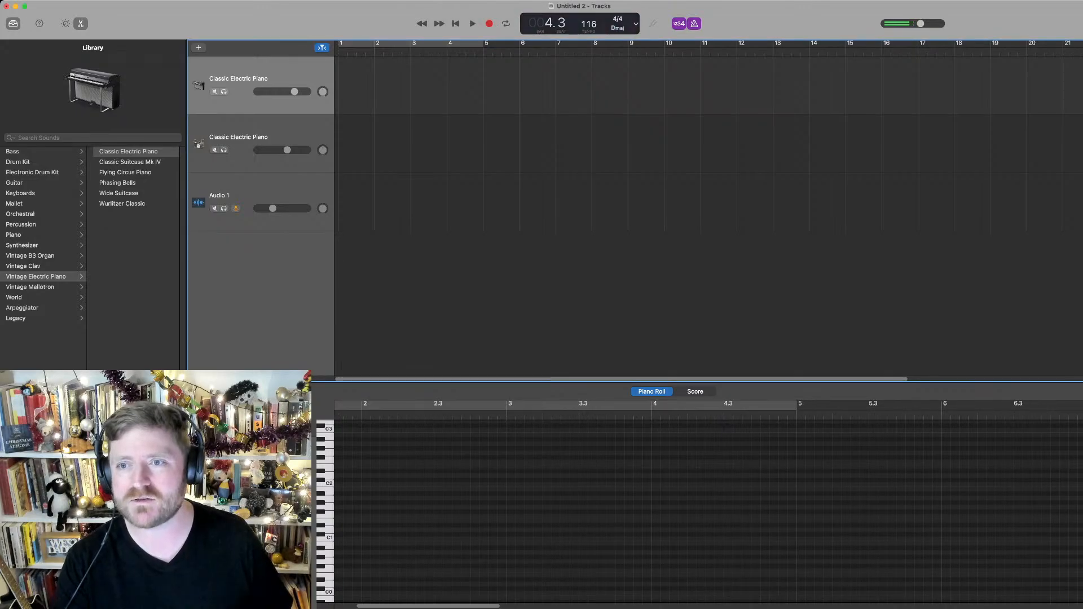
# Record a trial take from bar 1 on the first Classic Electric Piano track at tempo 110 and delete it
pyautogui.moveTo(588, 24); pyautogui.dragTo(588, 27)
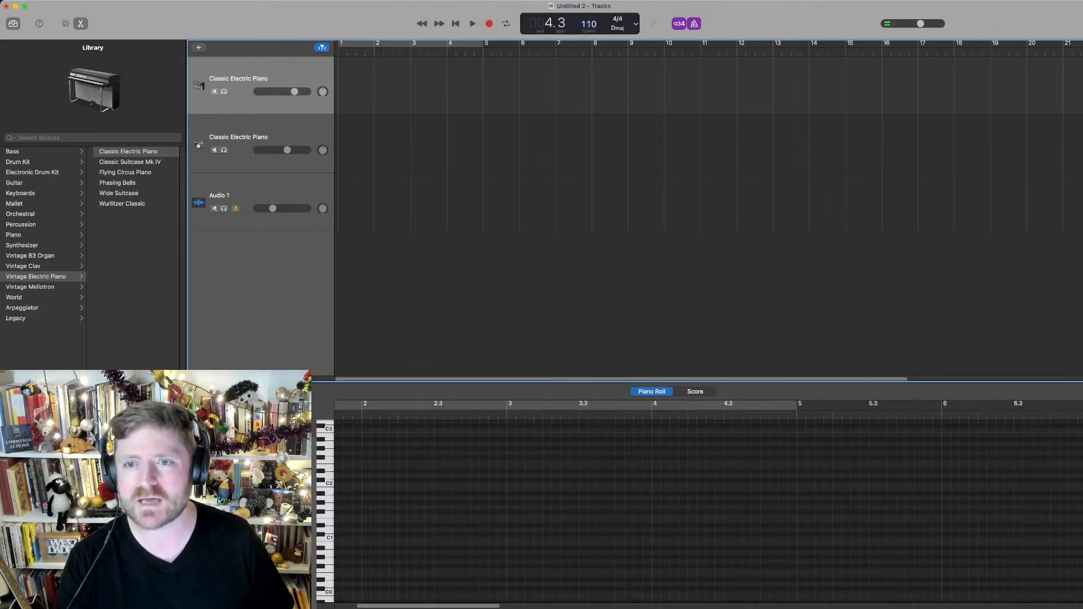
pyautogui.press('Return')
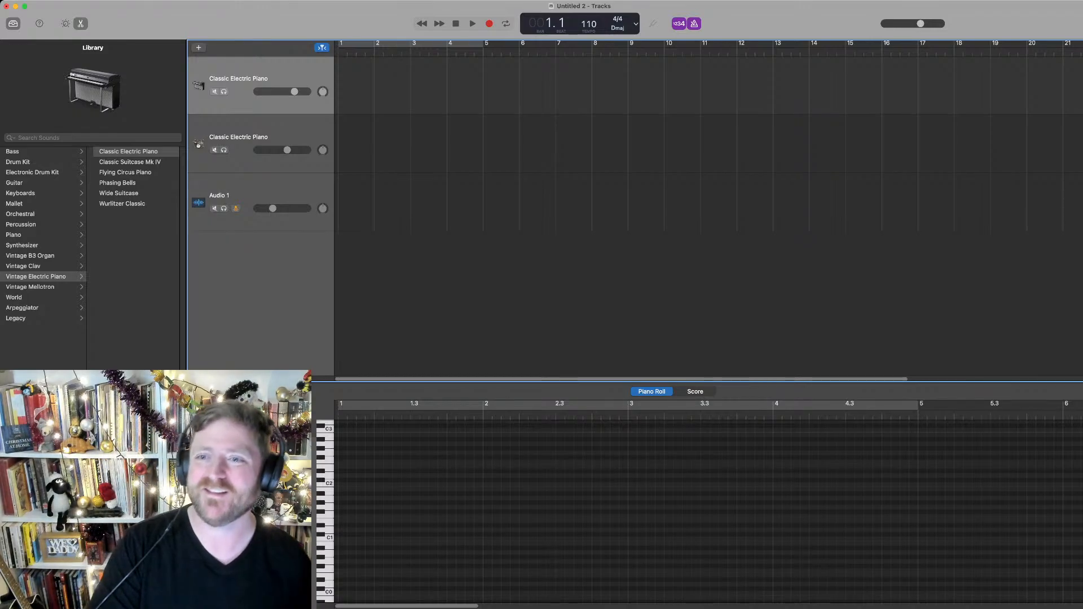
pyautogui.press('r')
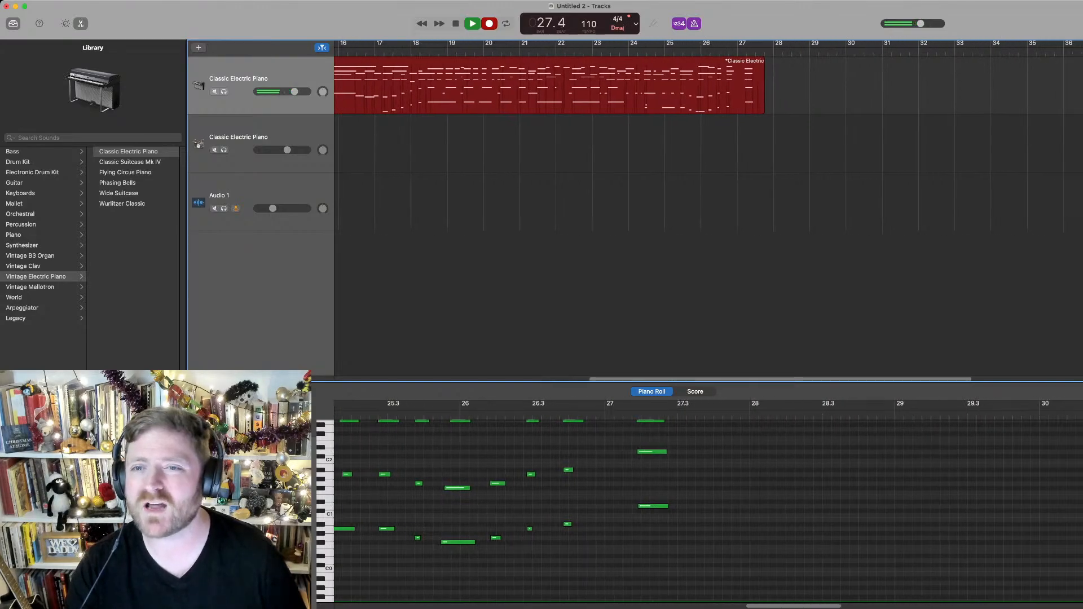
pyautogui.press('space')
pyautogui.press('Return')
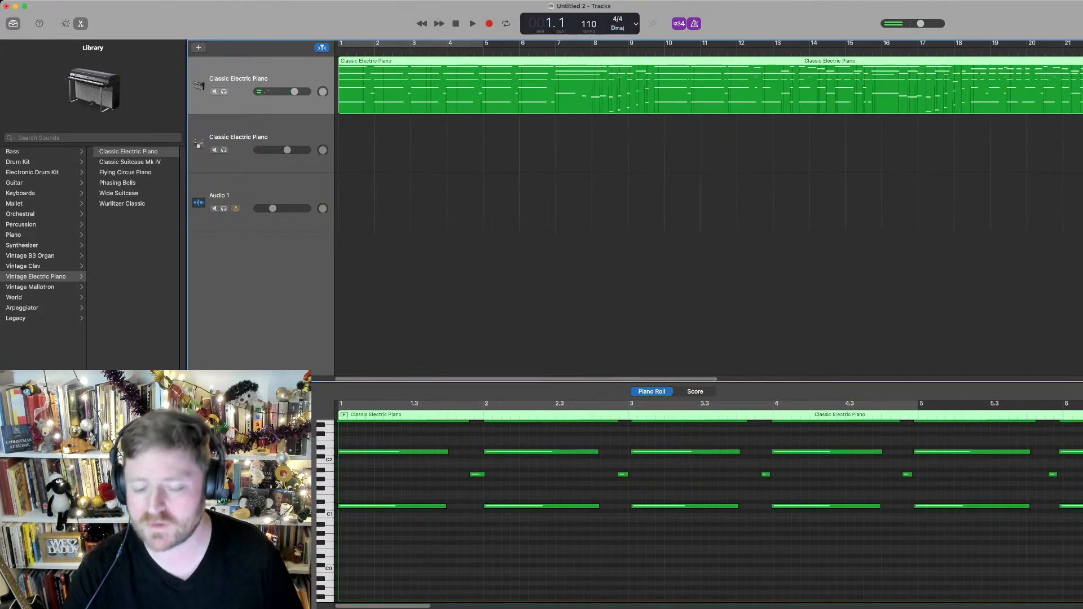
pyautogui.press('Delete')
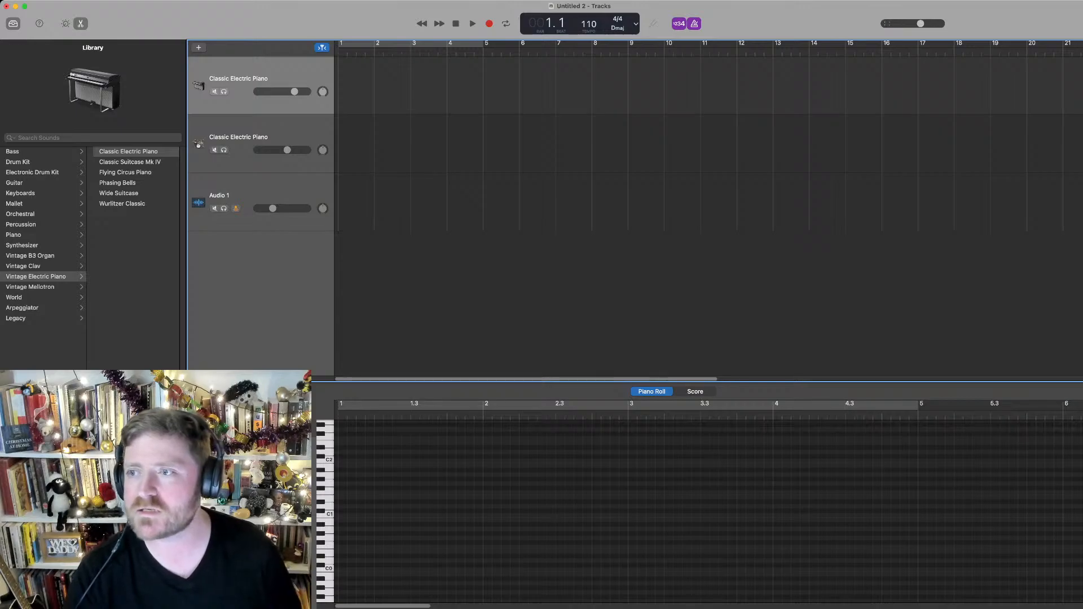
# Raise the master volume slightly and lower the volume of the first Classic Electric Piano track
pyautogui.moveTo(920, 23); pyautogui.dragTo(926, 24)
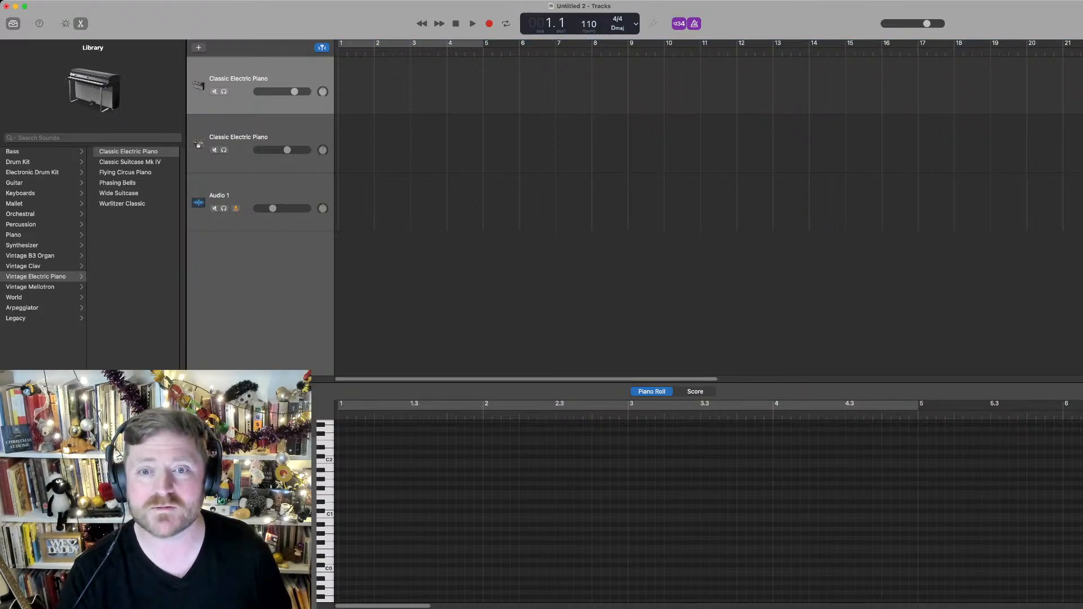
pyautogui.moveTo(295, 91); pyautogui.dragTo(291, 91)
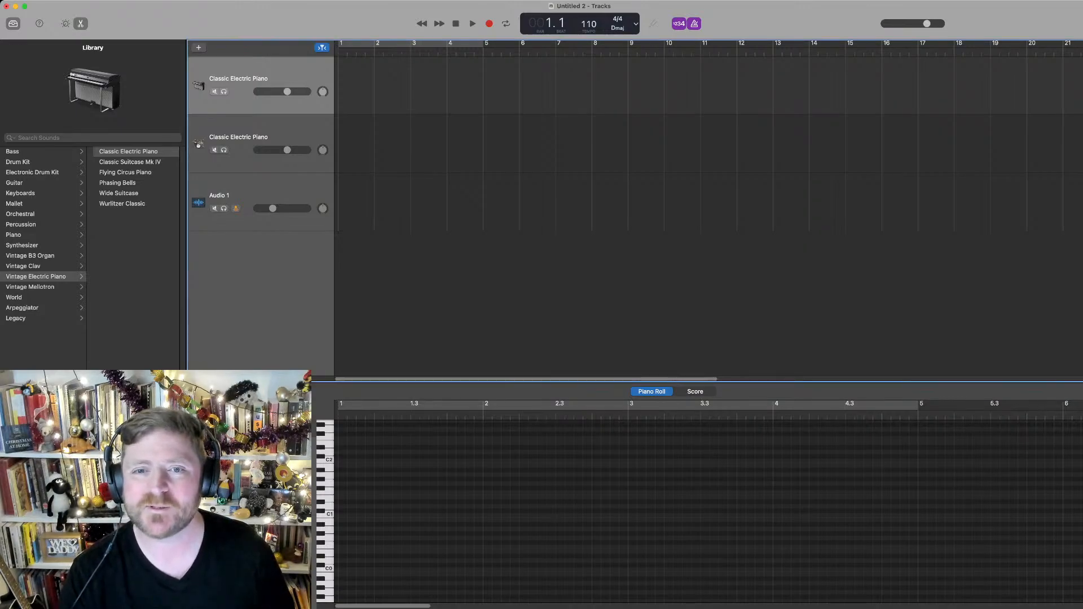
pyautogui.press('b')
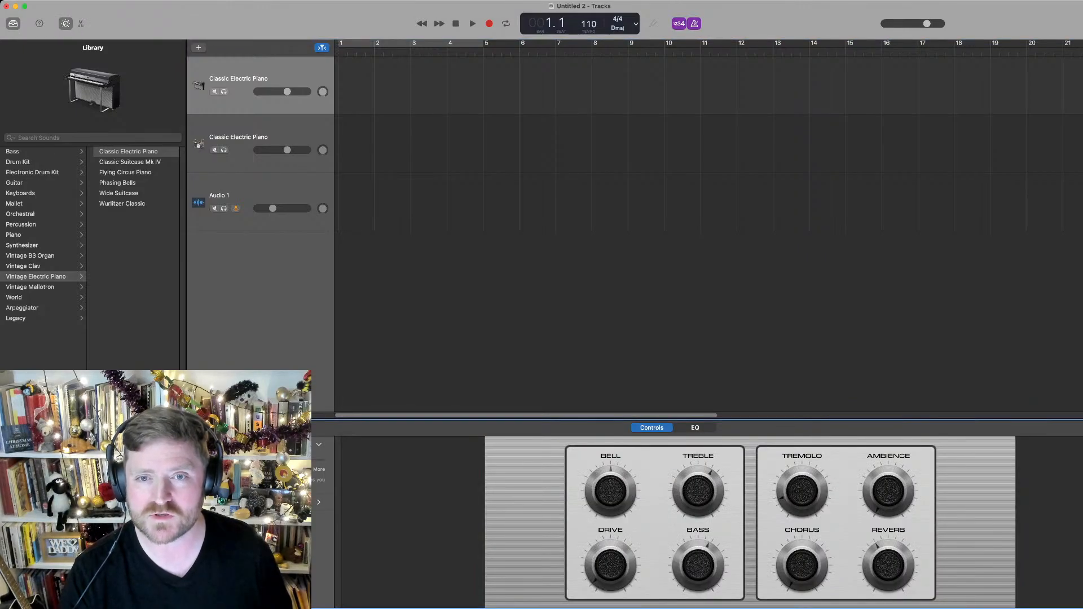
pyautogui.moveTo(287, 91); pyautogui.dragTo(288, 91)
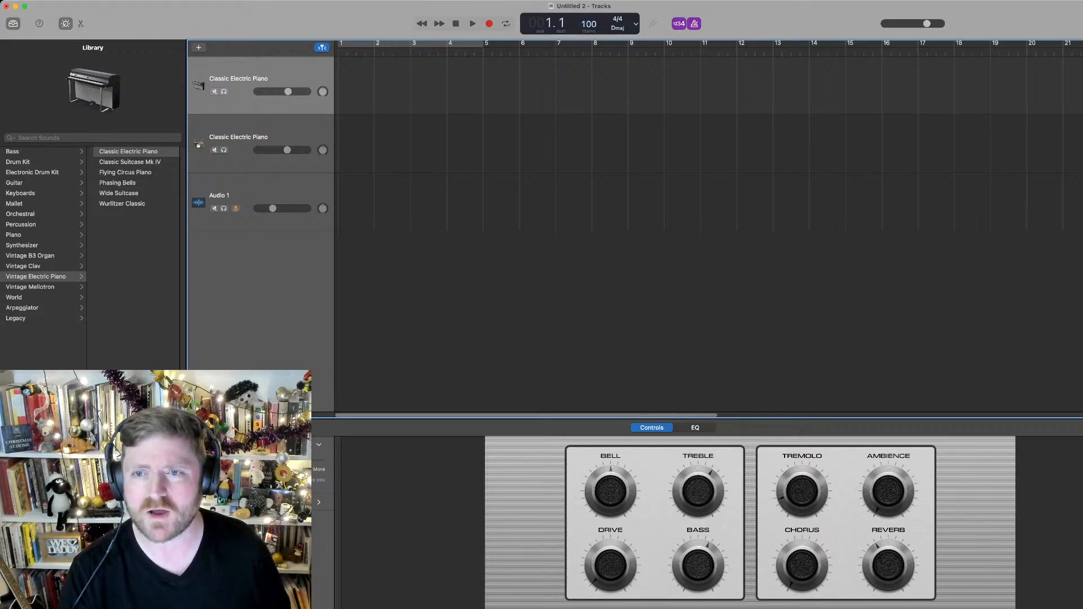
# Record a take on the first Classic Electric Piano track at tempo 100, from bar 1 to about bar 38
pyautogui.press('r')
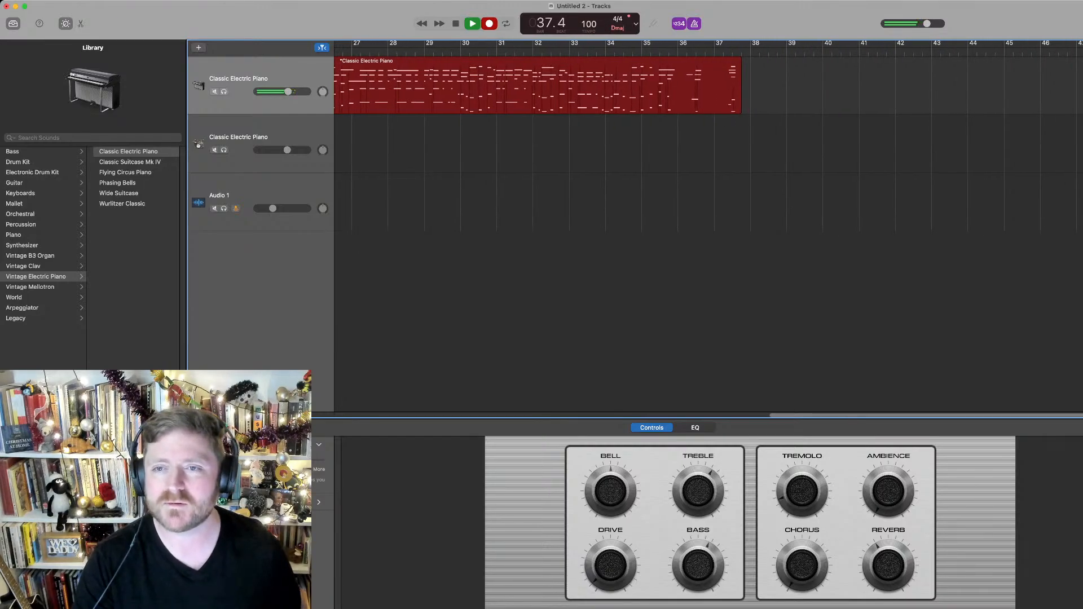
pyautogui.press('space')
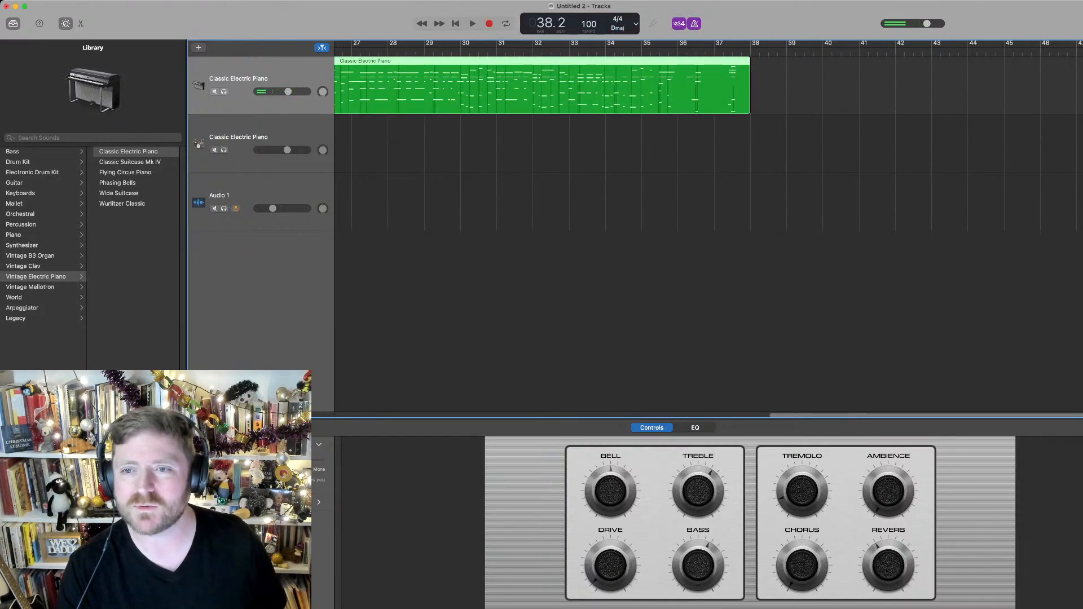
# Open the recorded electric piano region in the Piano Roll and quantize its notes
pyautogui.press('e')
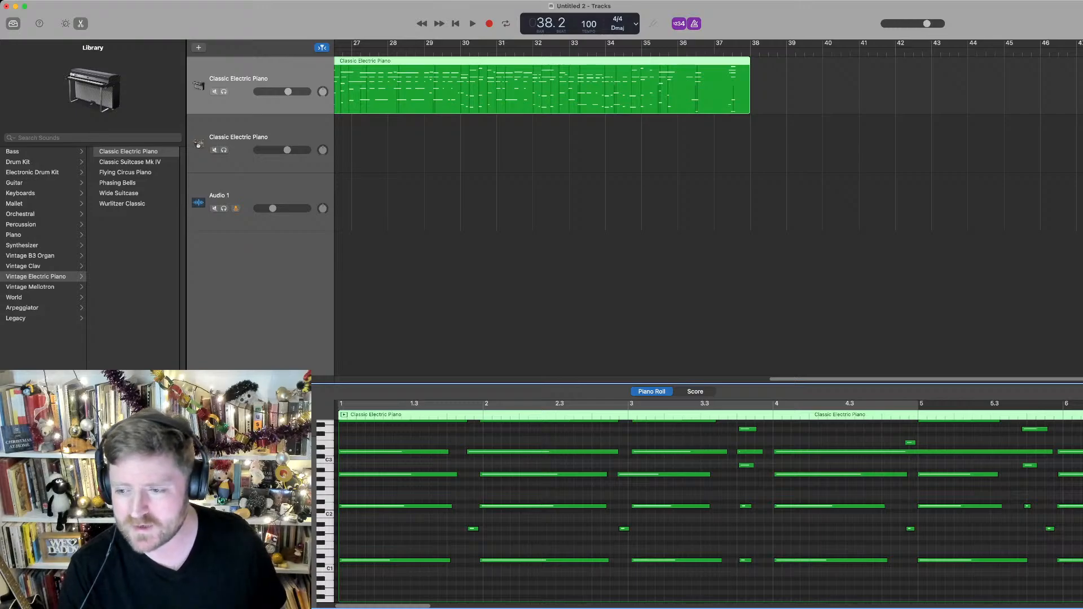
pyautogui.press('q')
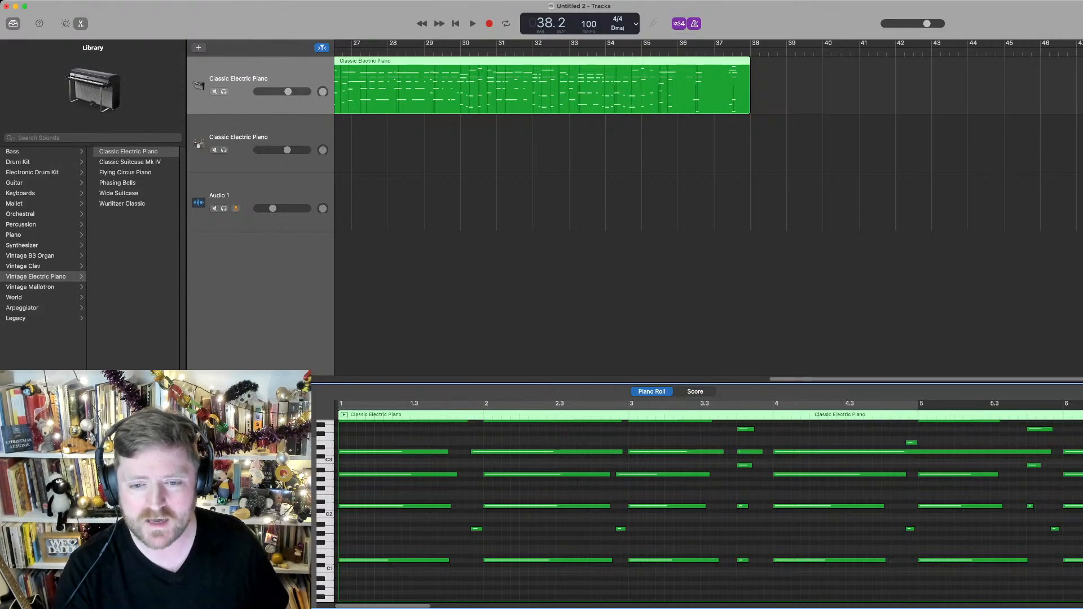
pyautogui.press('super+z')
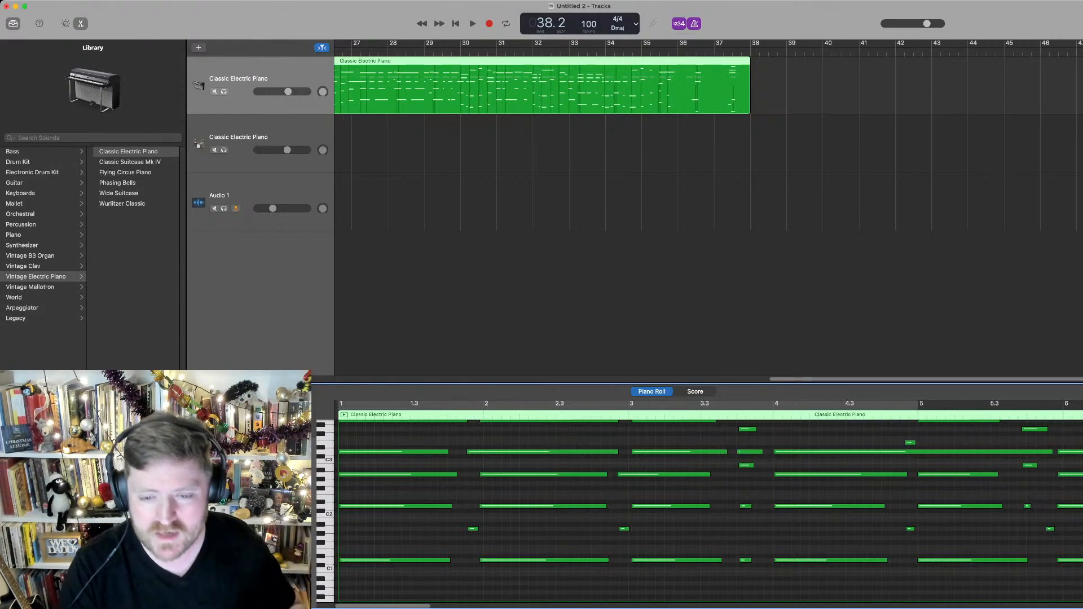
pyautogui.press('super+Tab')
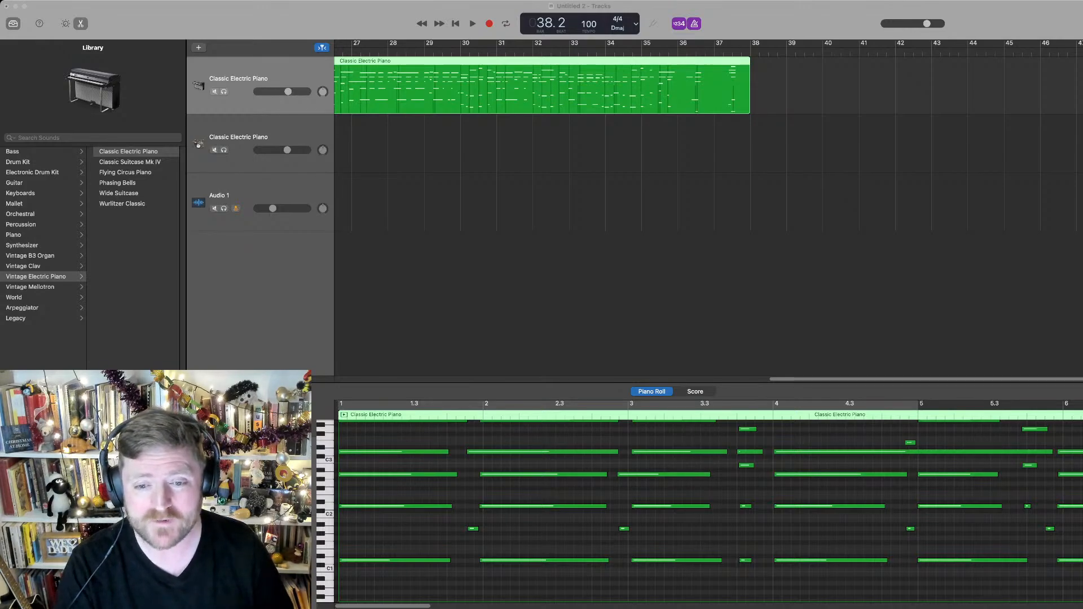
pyautogui.press('super+Tab')
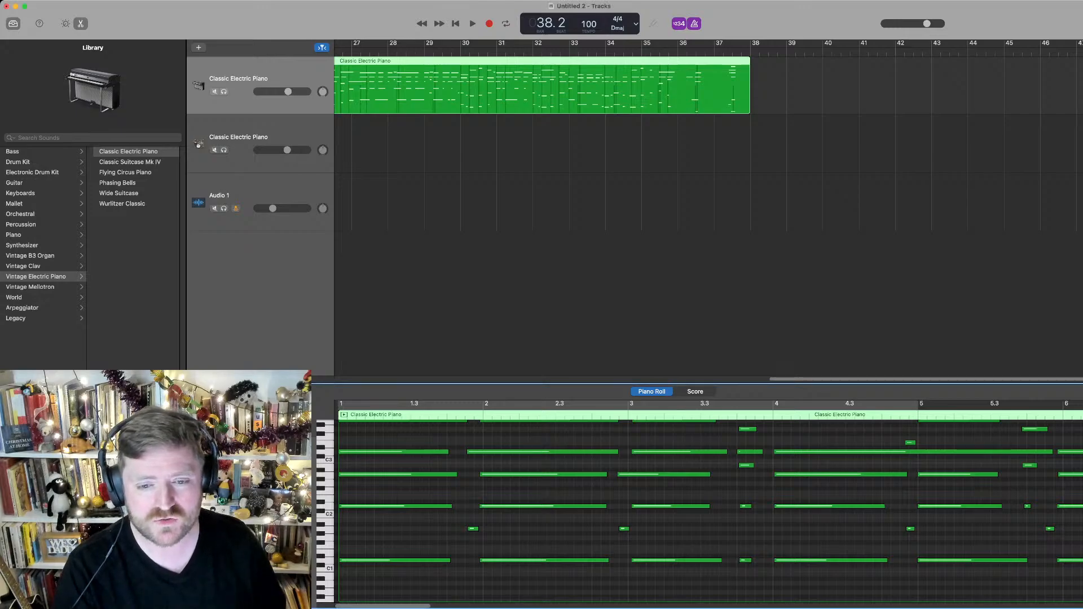
pyautogui.press('q')
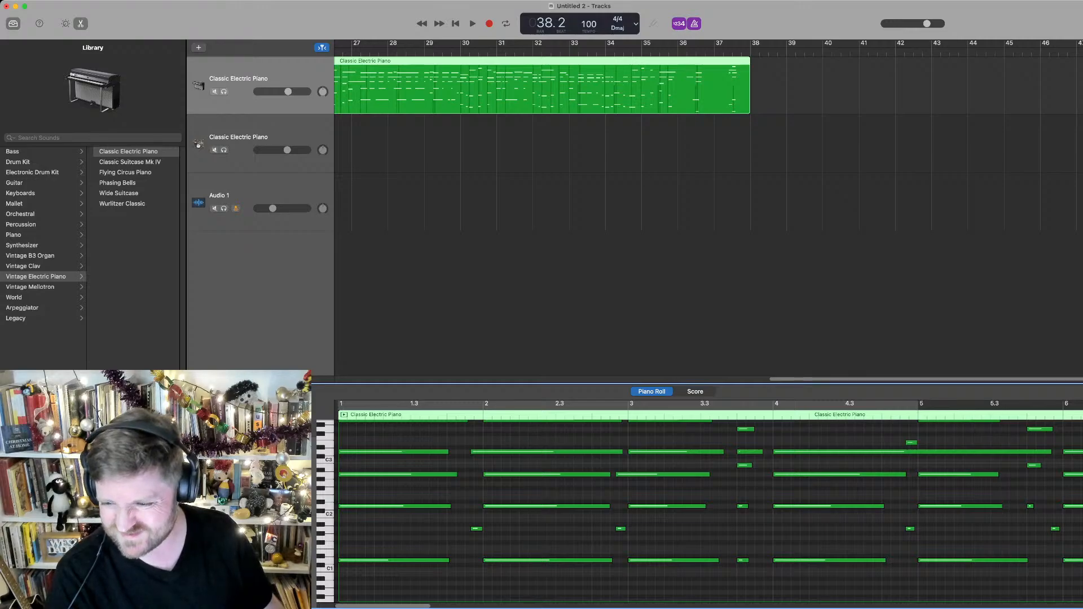
# Play back the quantized electric piano region from the start of the project to check its timing
pyautogui.scroll(5, 700, 512)
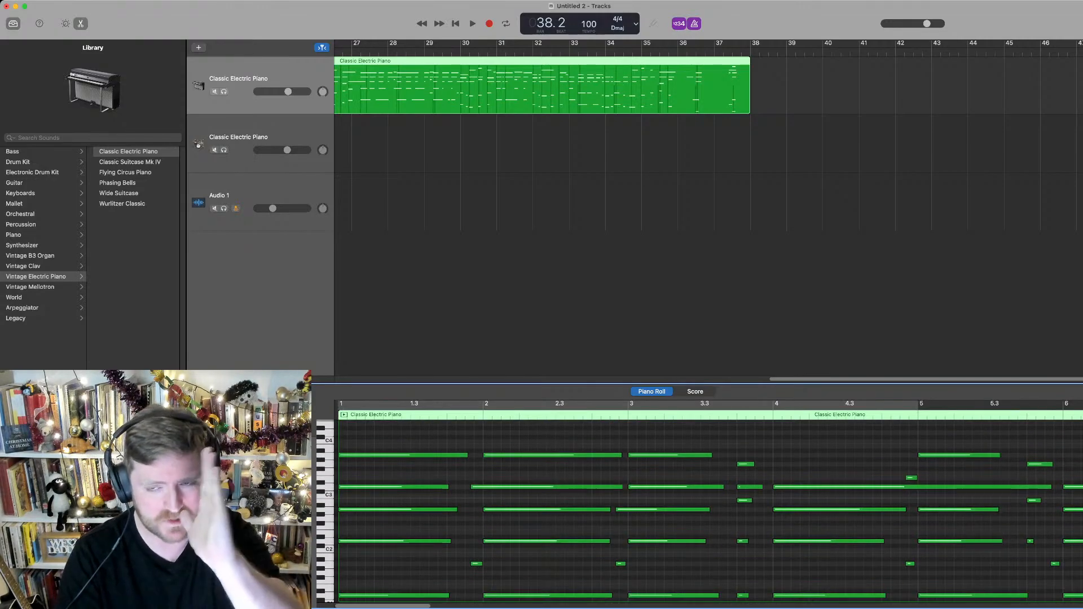
pyautogui.press('Return')
pyautogui.press('space')
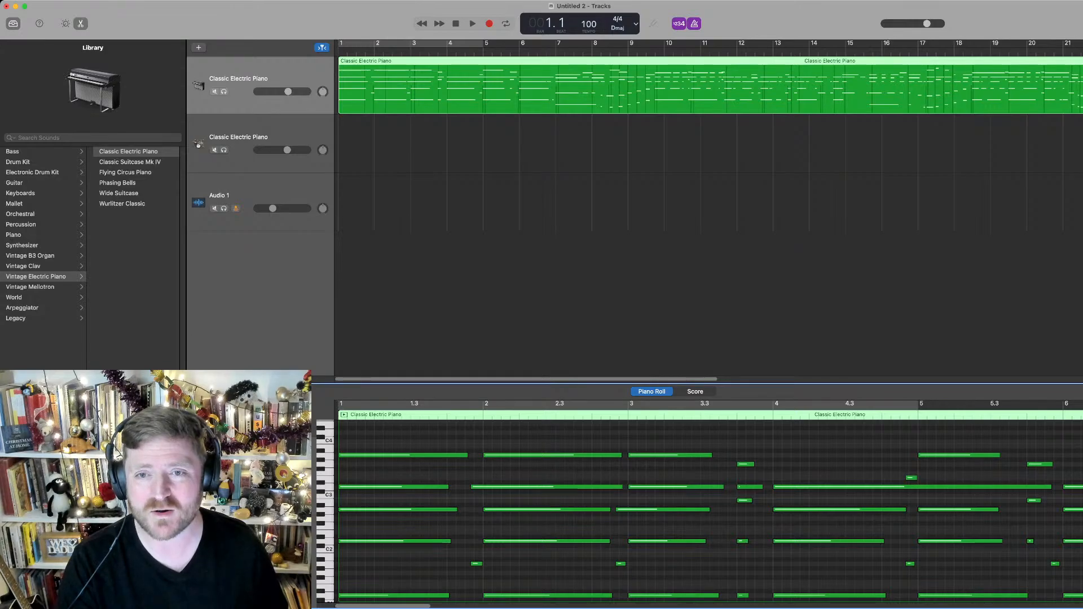
pyautogui.press('space')
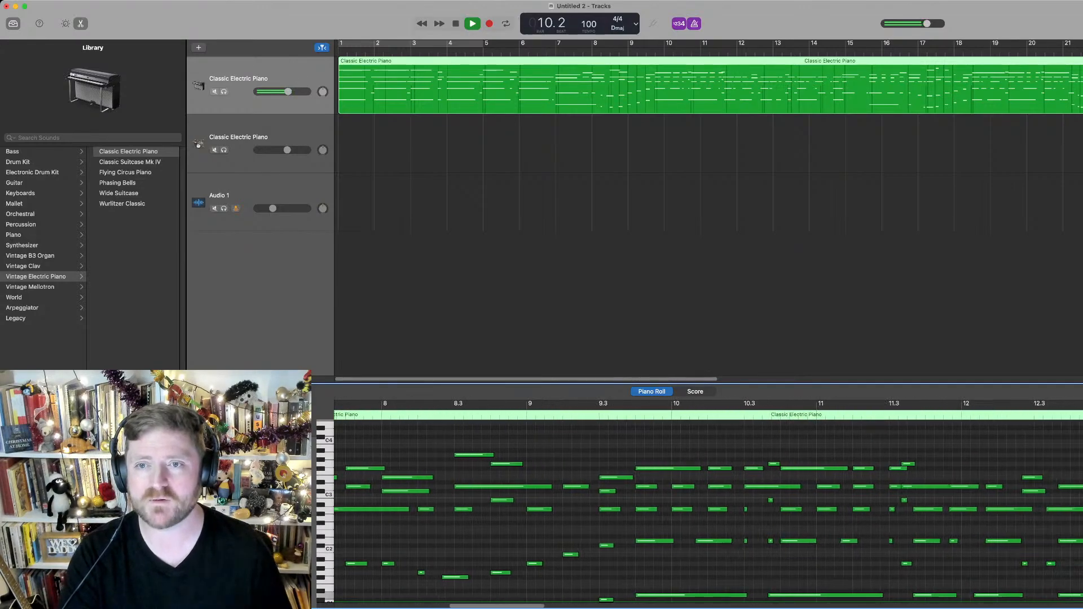
pyautogui.press('space')
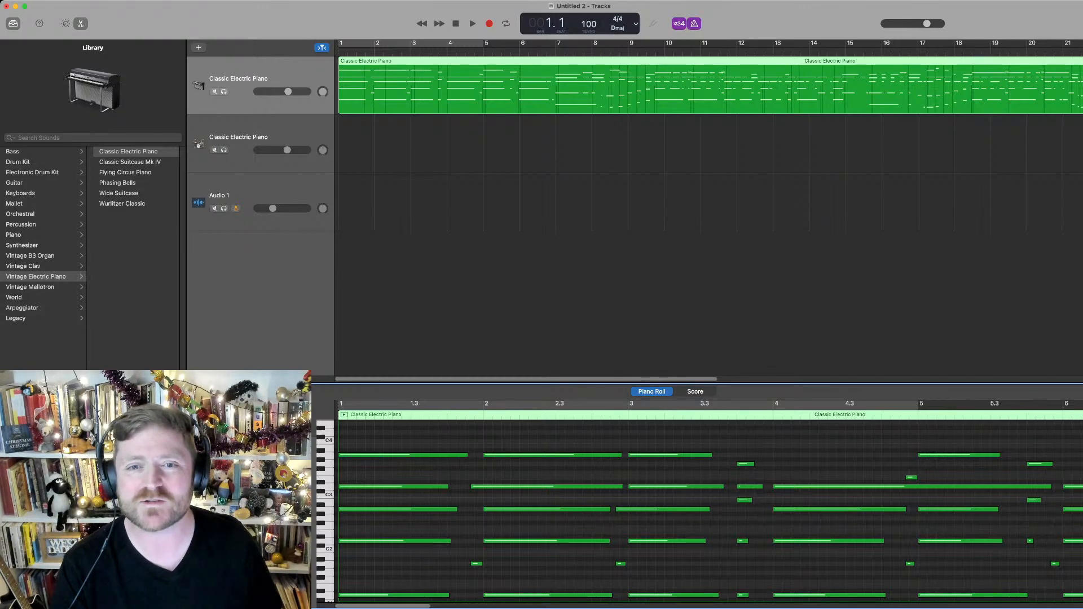
# Browse the Legacy GarageBand Mallets sounds in the library for the second track
pyautogui.click(239, 137)
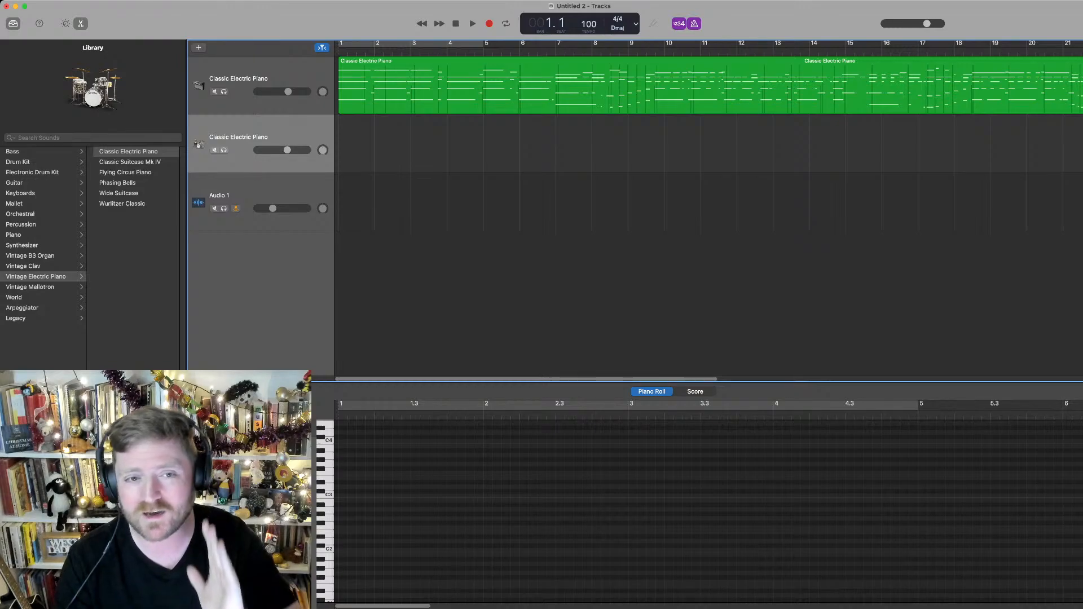
pyautogui.click(93, 138)
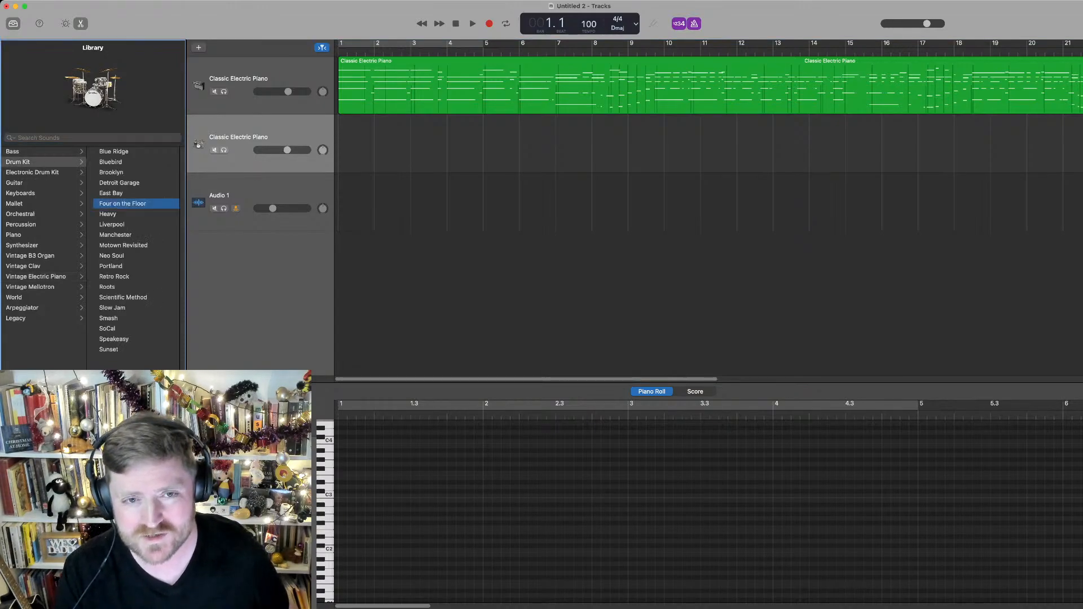
pyautogui.click(93, 138)
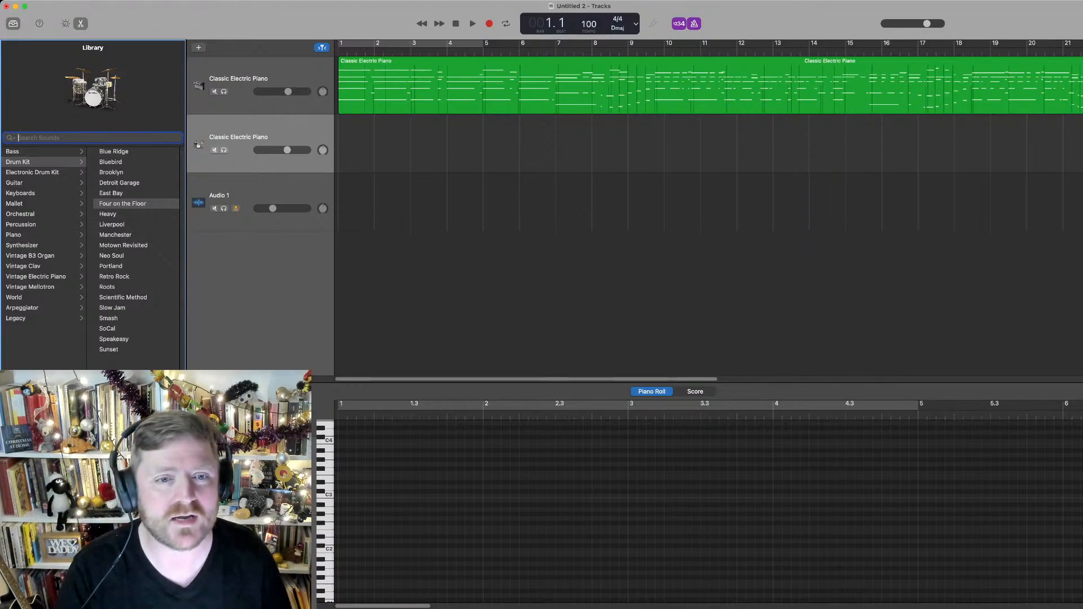
pyautogui.click(43, 319)
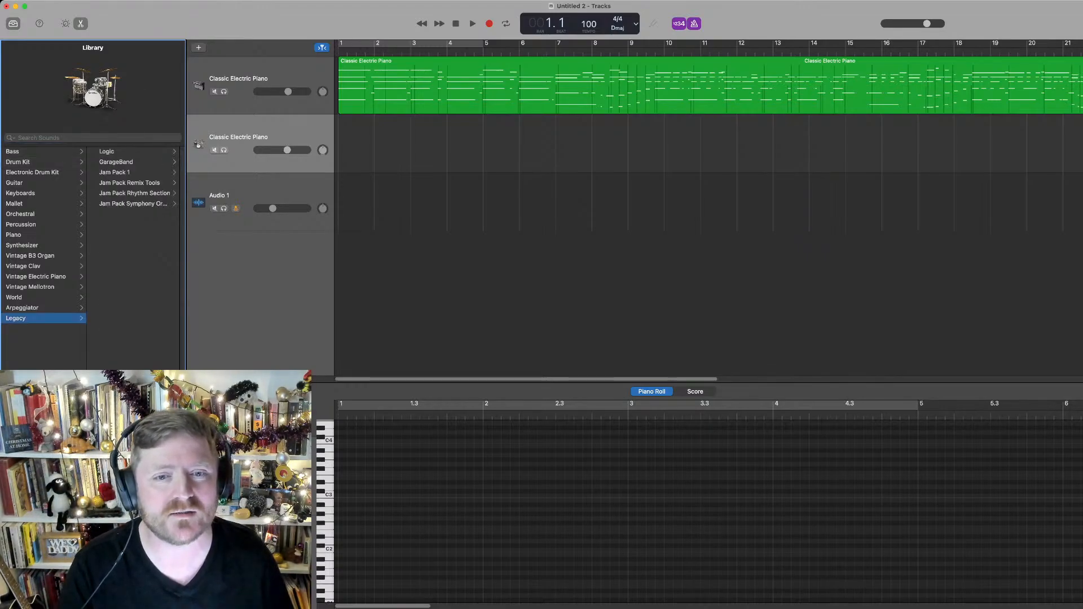
pyautogui.click(116, 162)
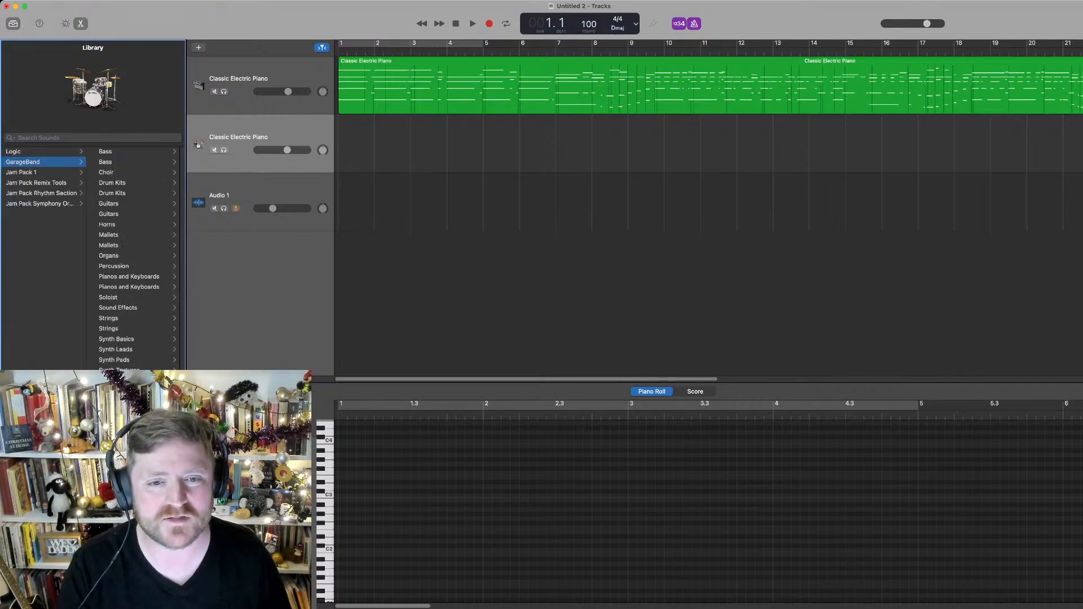
pyautogui.click(108, 246)
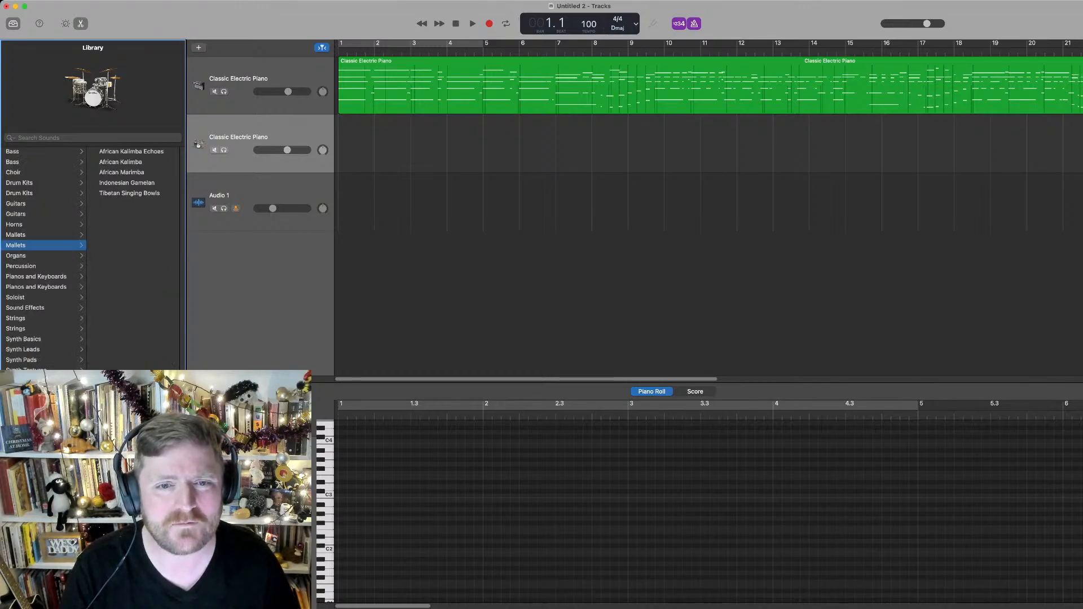
pyautogui.click(16, 235)
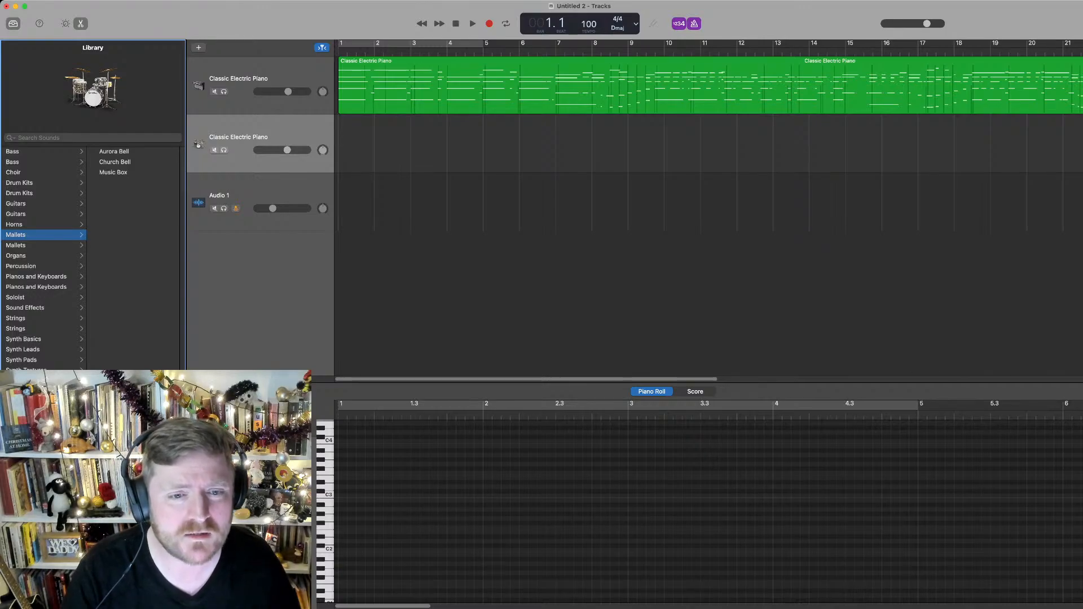
# Search the library for "dul" and load the Celtic Hammered Dulcimer sound on the second track
pyautogui.click(50, 138)
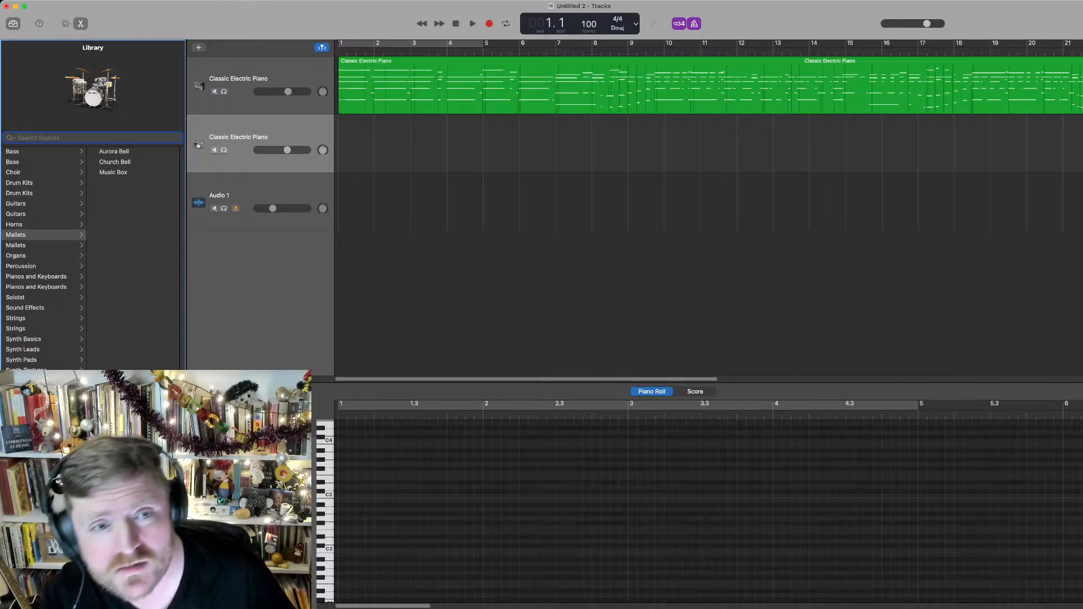
pyautogui.write('dul')
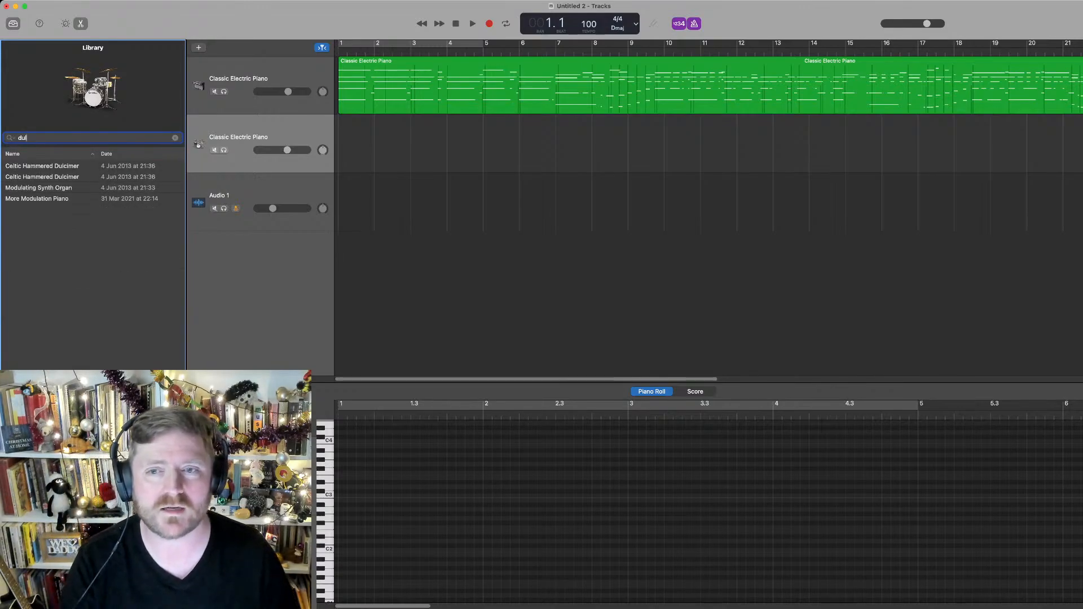
pyautogui.click(43, 166)
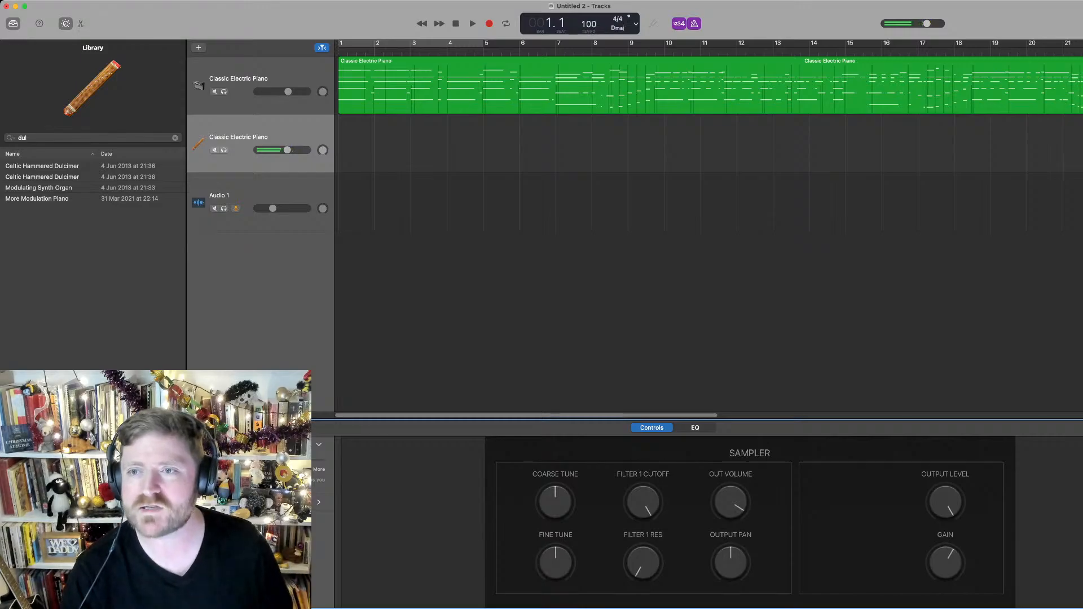
# Set the tempo to 82 and record a short hammered dulcimer take on the second track
pyautogui.moveTo(589, 24); pyautogui.dragTo(589, 35)
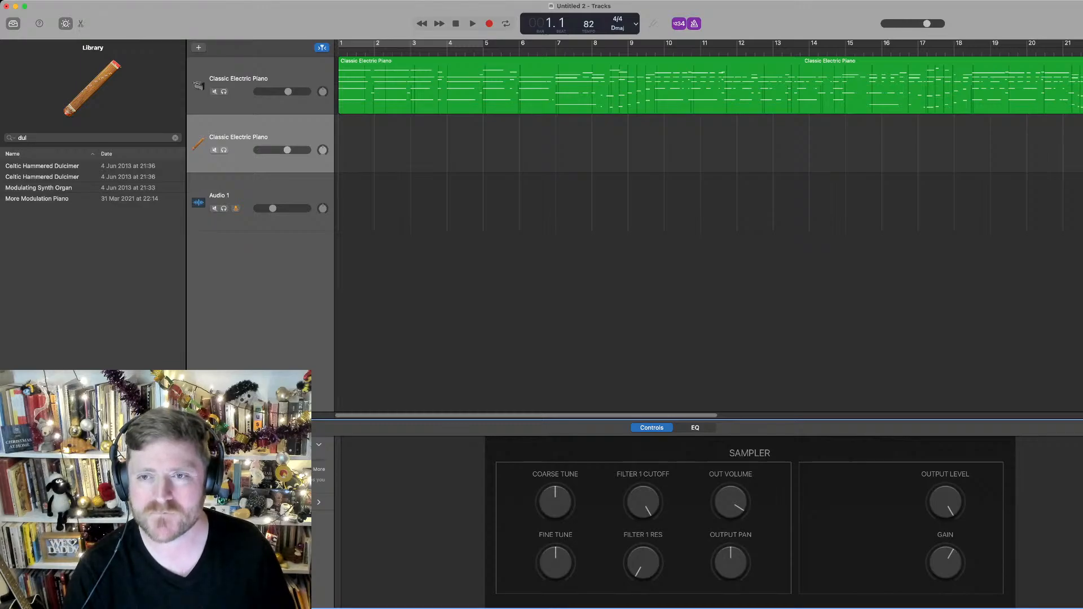
pyautogui.press('r')
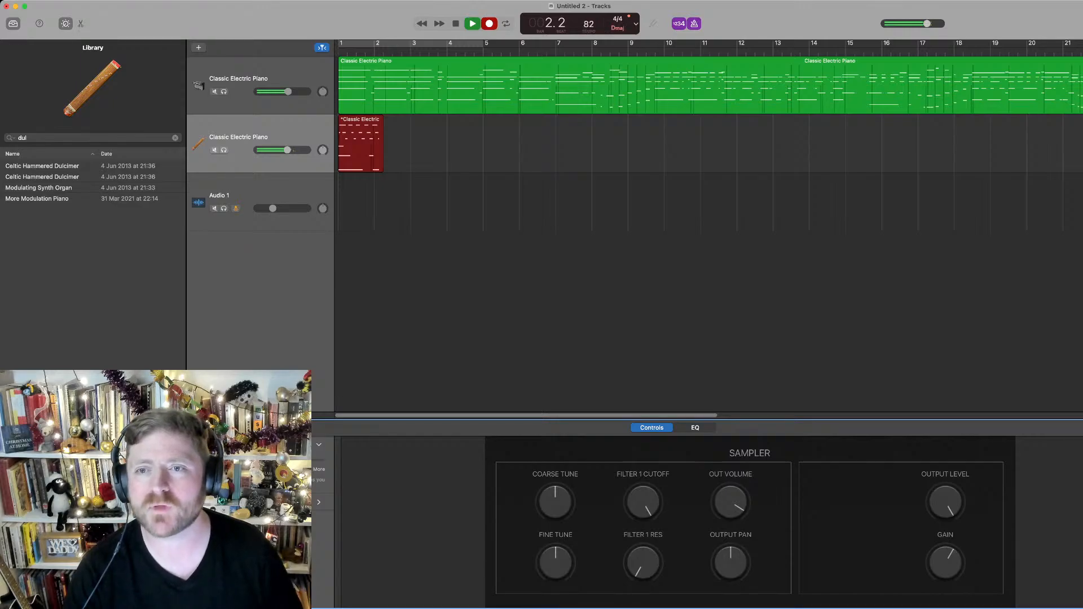
pyautogui.press('space')
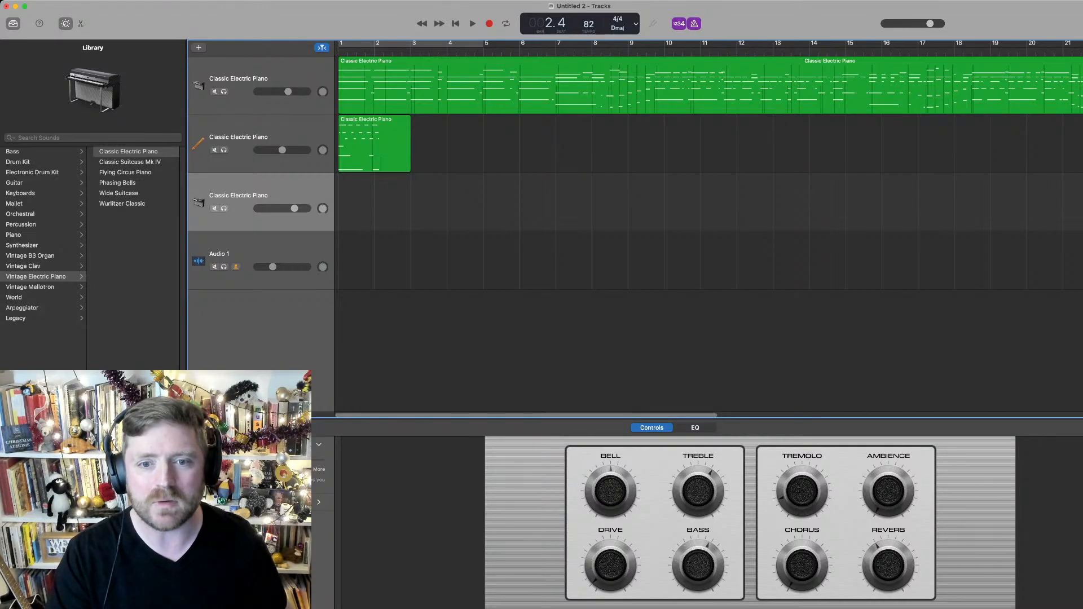
# Search the library for "orchestra per" and load the Orchestra Percussion Kit on the new third track
pyautogui.click(43, 162)
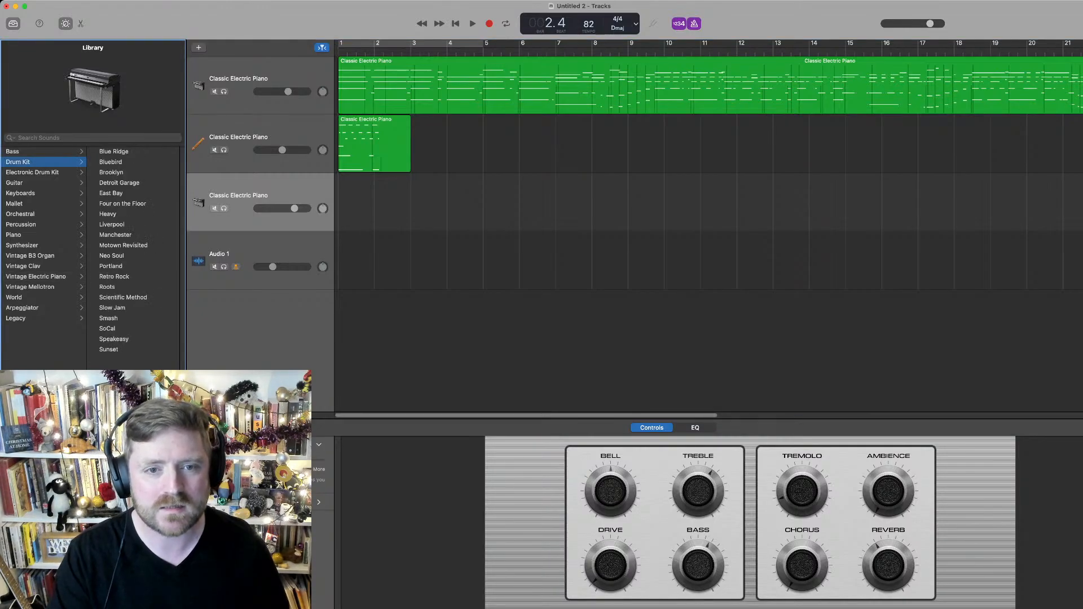
pyautogui.click(93, 138)
pyautogui.write('orc')
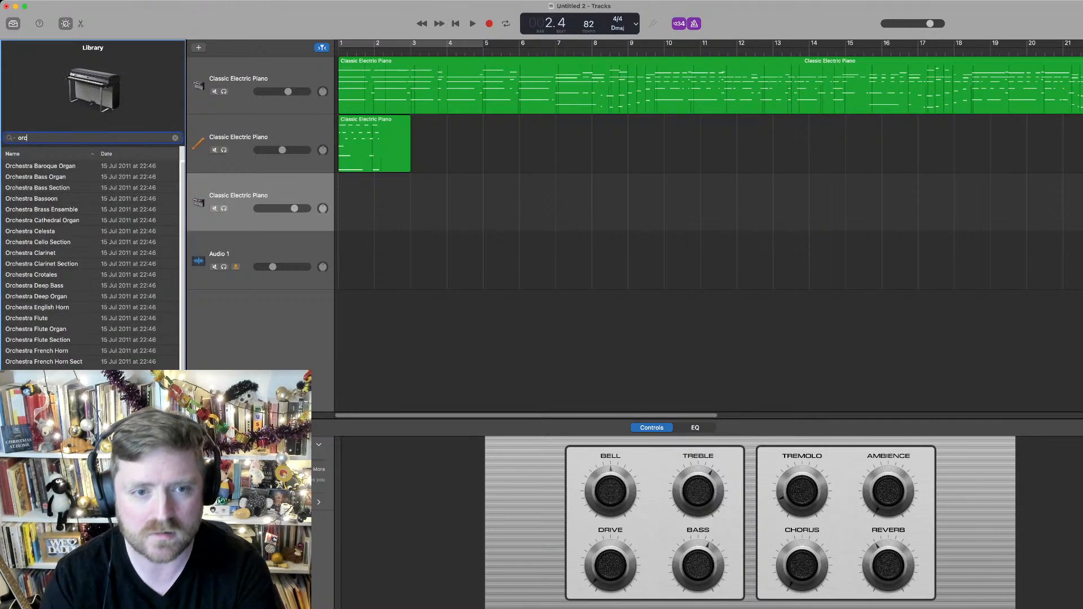
pyautogui.write('hestra per')
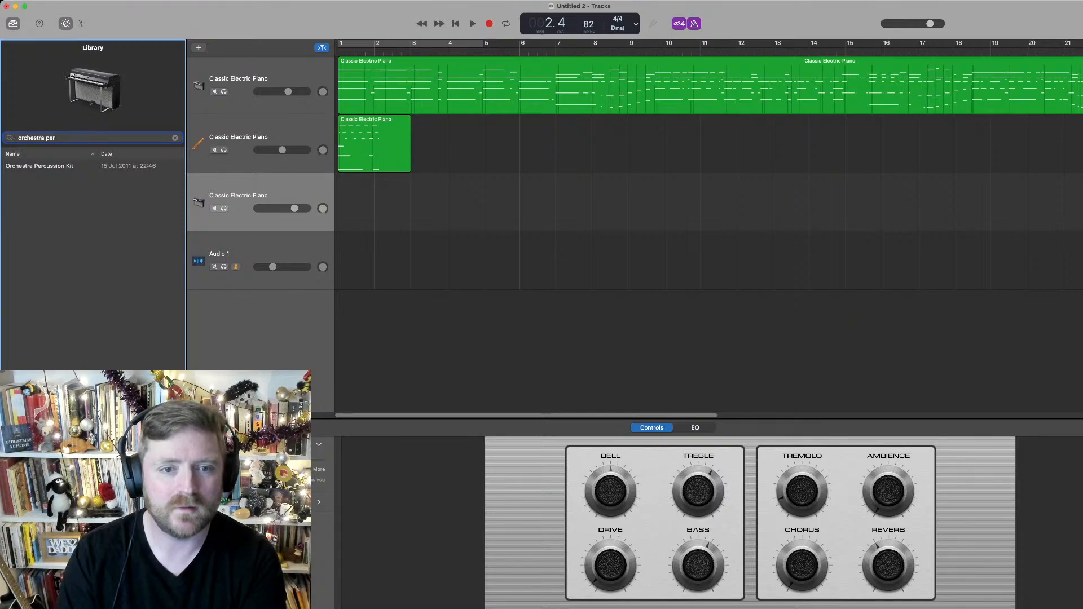
pyautogui.click(40, 166)
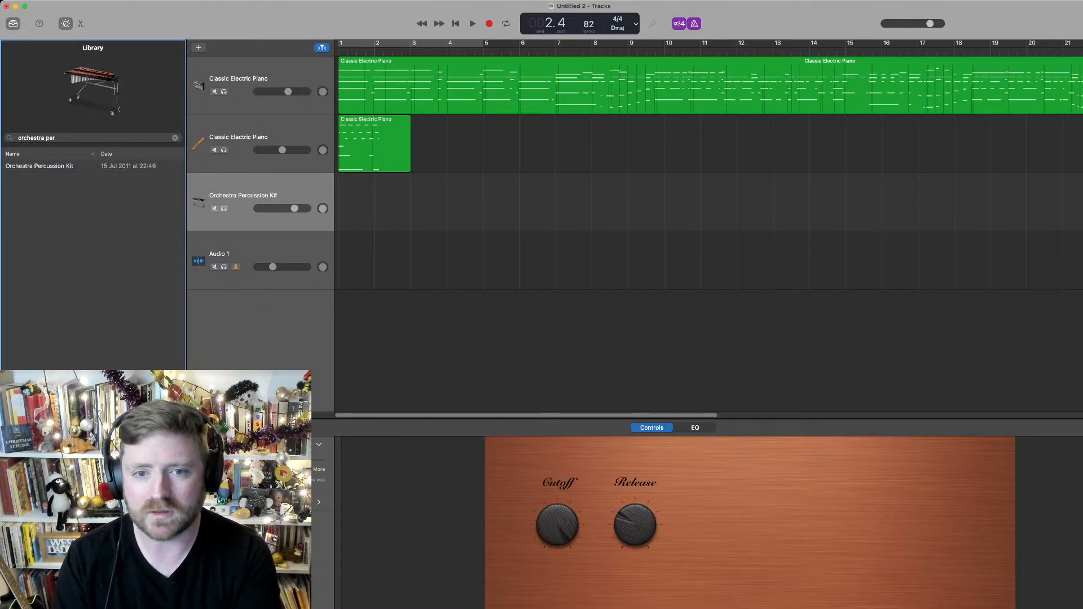
# Delete the short hammered dulcimer region and make the Orchestra Percussion Kit track active
pyautogui.click(375, 145)
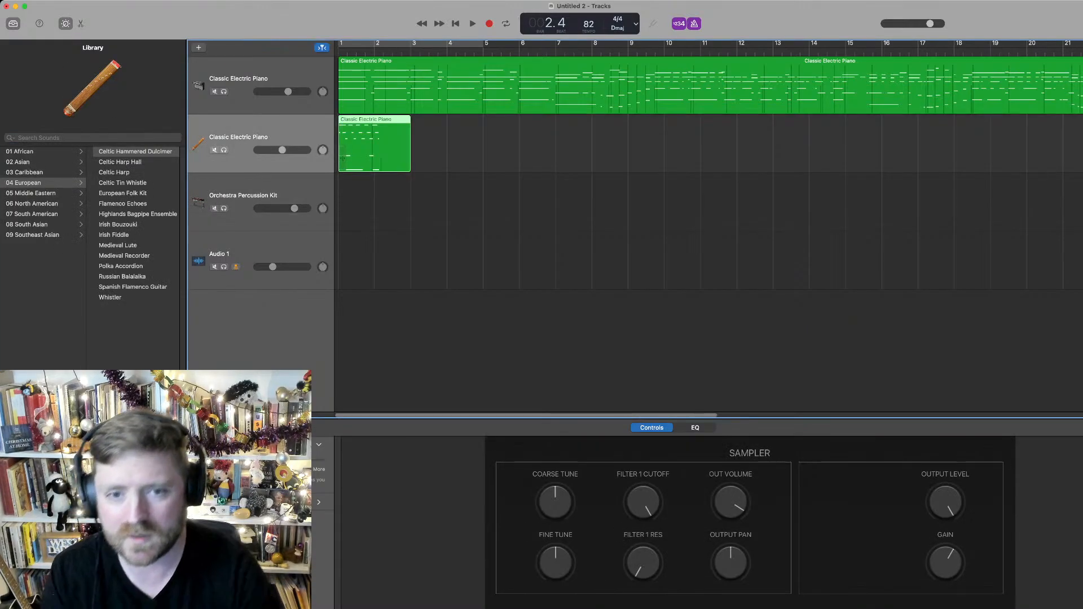
pyautogui.press('Delete')
pyautogui.click(254, 195)
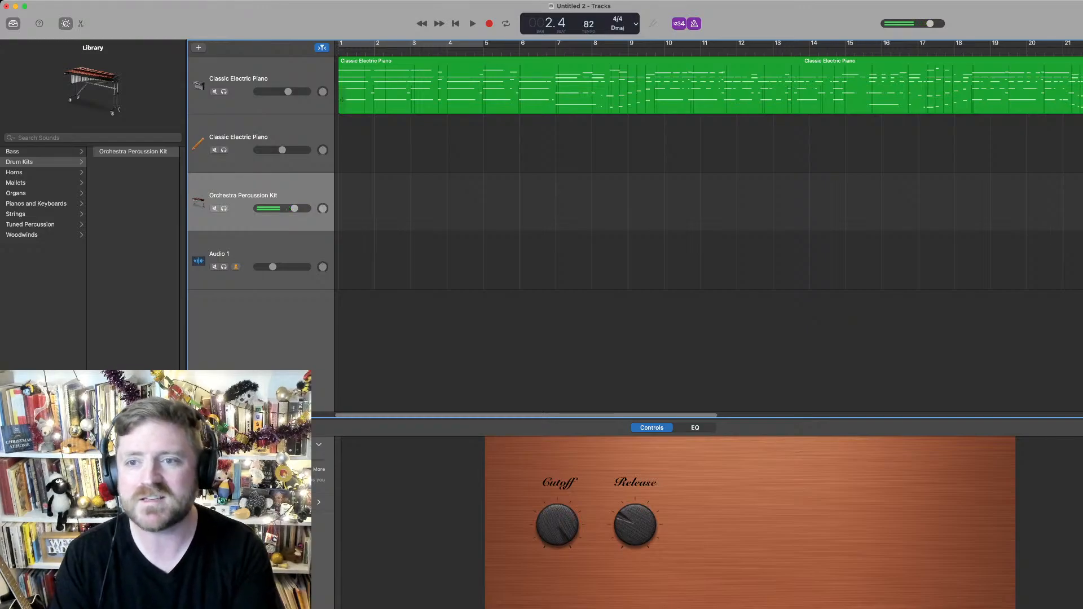
# Turn on a cycle area covering only bars 1 and 2 and lower the percussion track's volume
pyautogui.press('c')
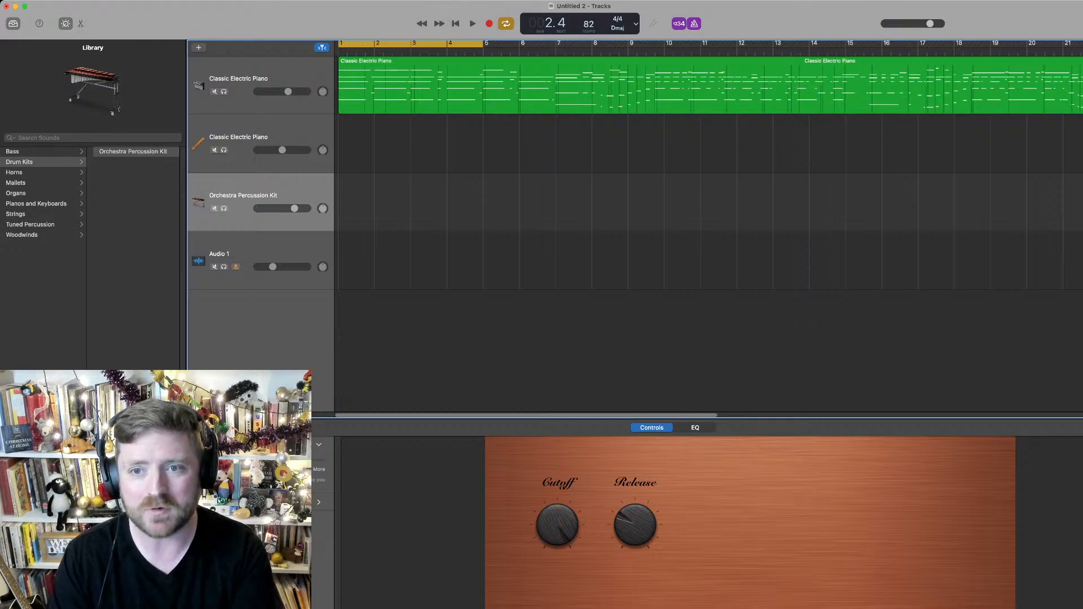
pyautogui.moveTo(482, 43); pyautogui.dragTo(410, 44)
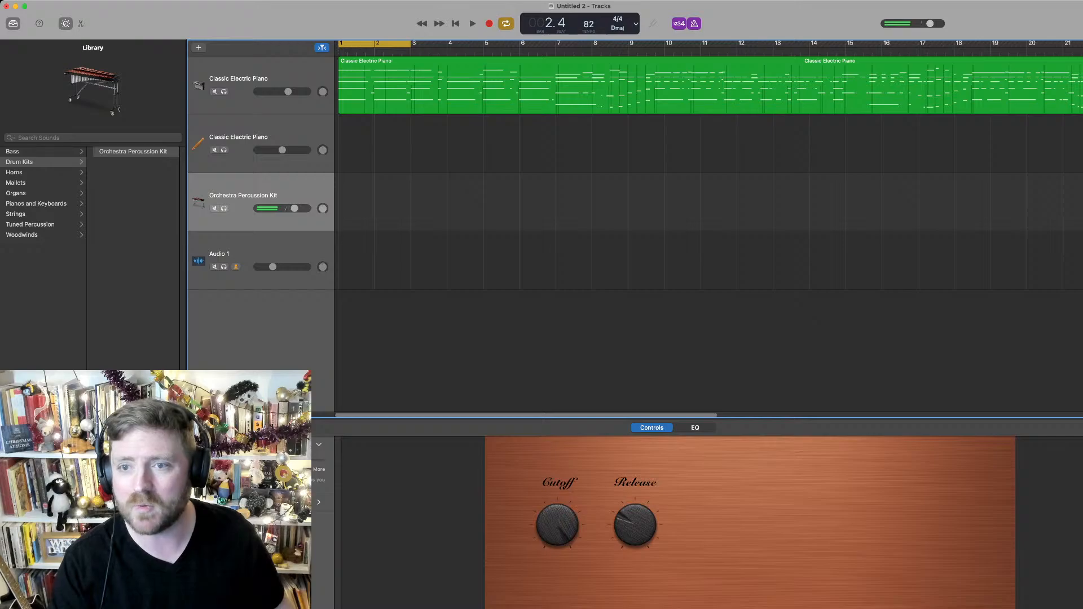
pyautogui.moveTo(294, 209); pyautogui.dragTo(284, 209)
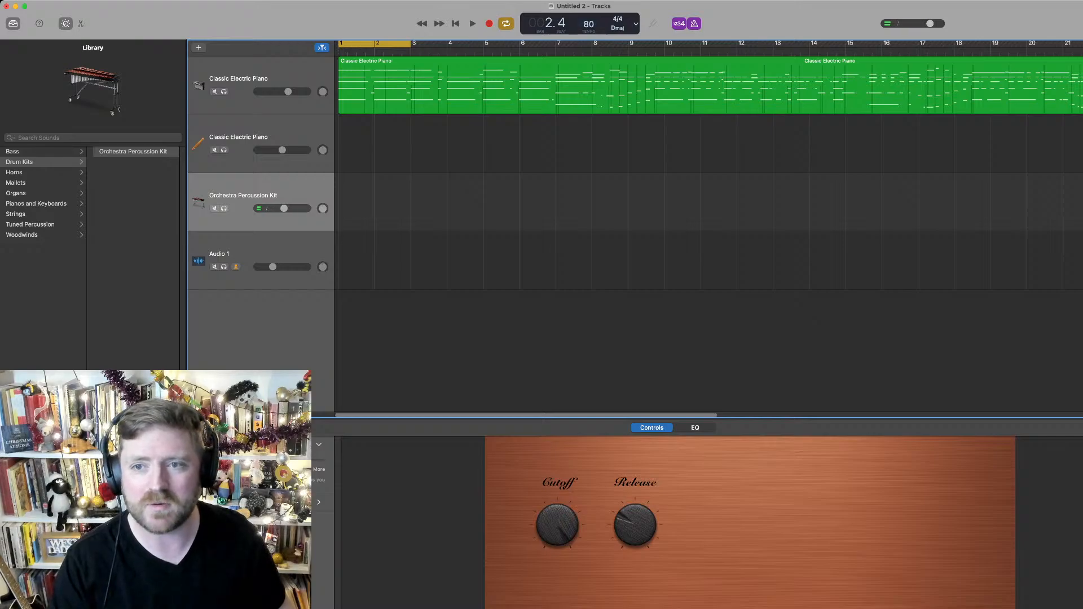
# Record a two-bar repeated-note pattern on the Orchestra Percussion Kit track at tempo 80
pyautogui.press('r')
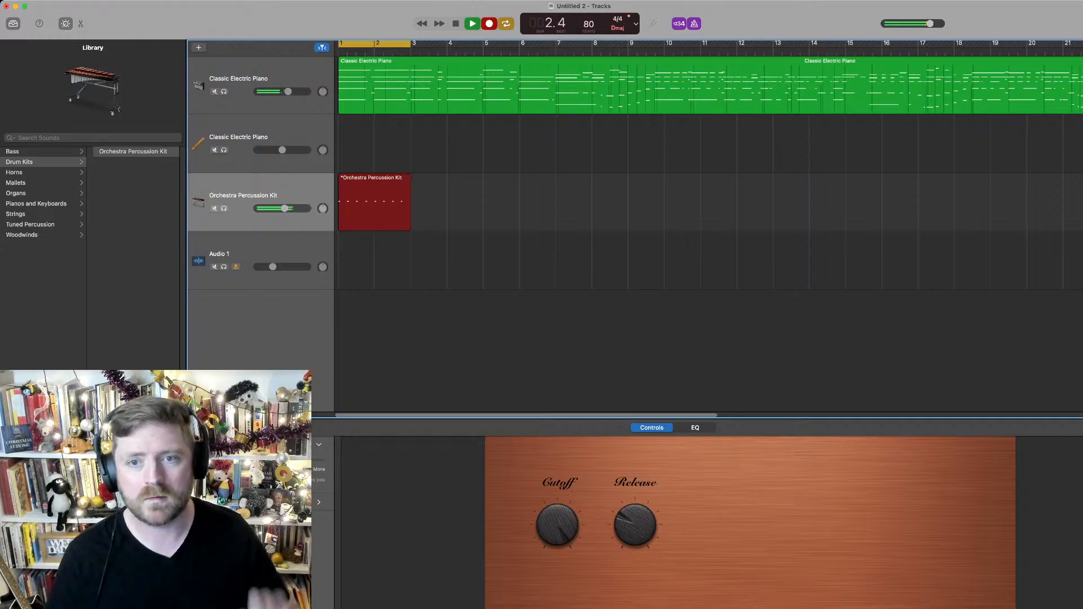
pyautogui.press('space')
pyautogui.press('r')
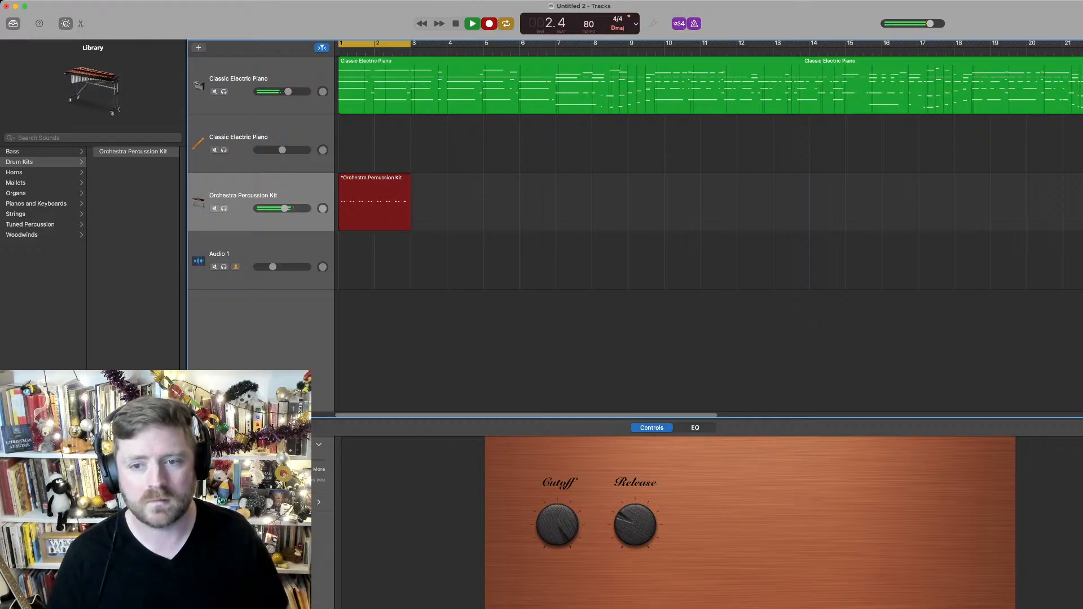
pyautogui.press('space')
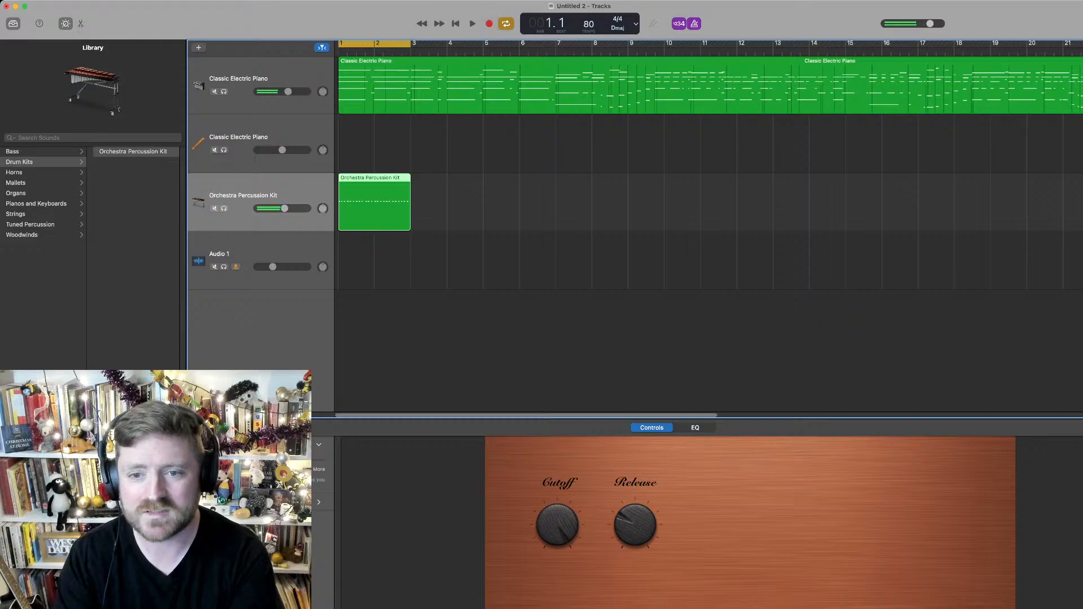
# Open the recorded percussion region in the Piano Roll and quantize all of its notes
pyautogui.press('e')
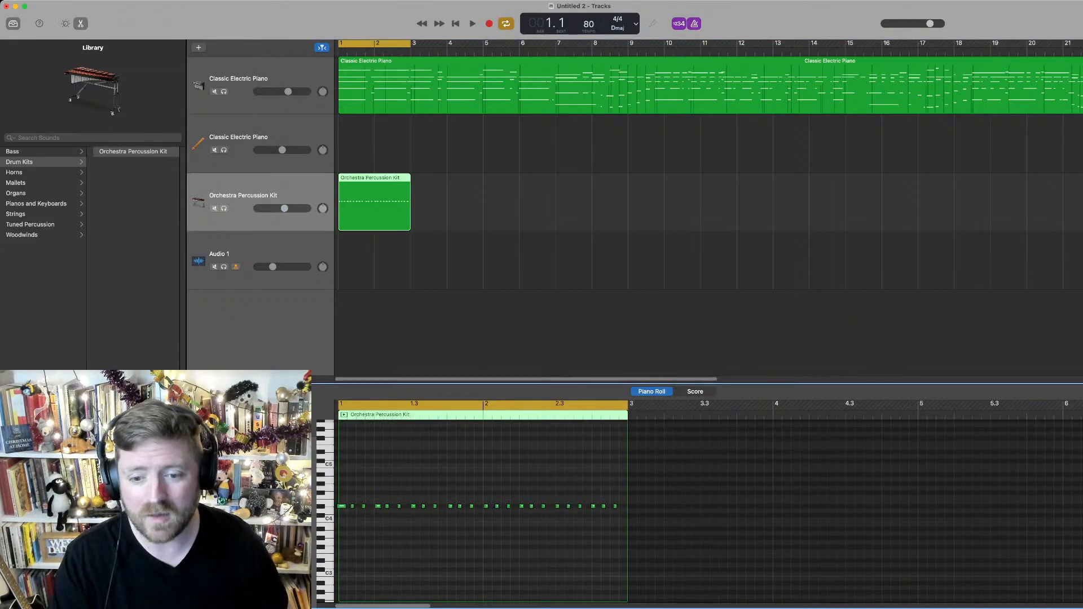
pyautogui.moveTo(341, 506); pyautogui.dragTo(342, 506)
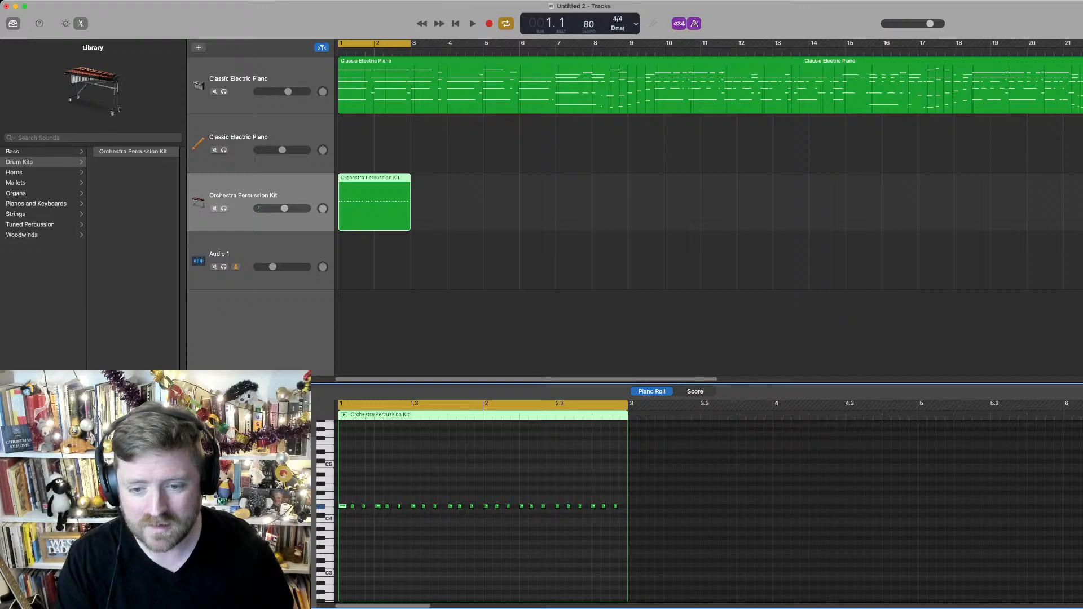
pyautogui.moveTo(340, 477); pyautogui.dragTo(632, 522)
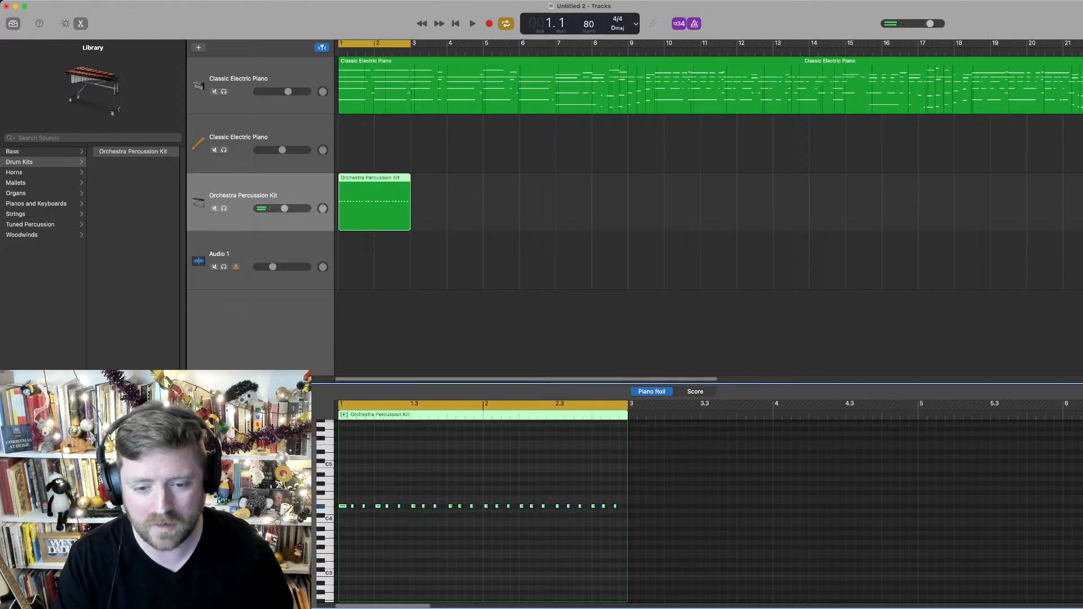
pyautogui.press('q')
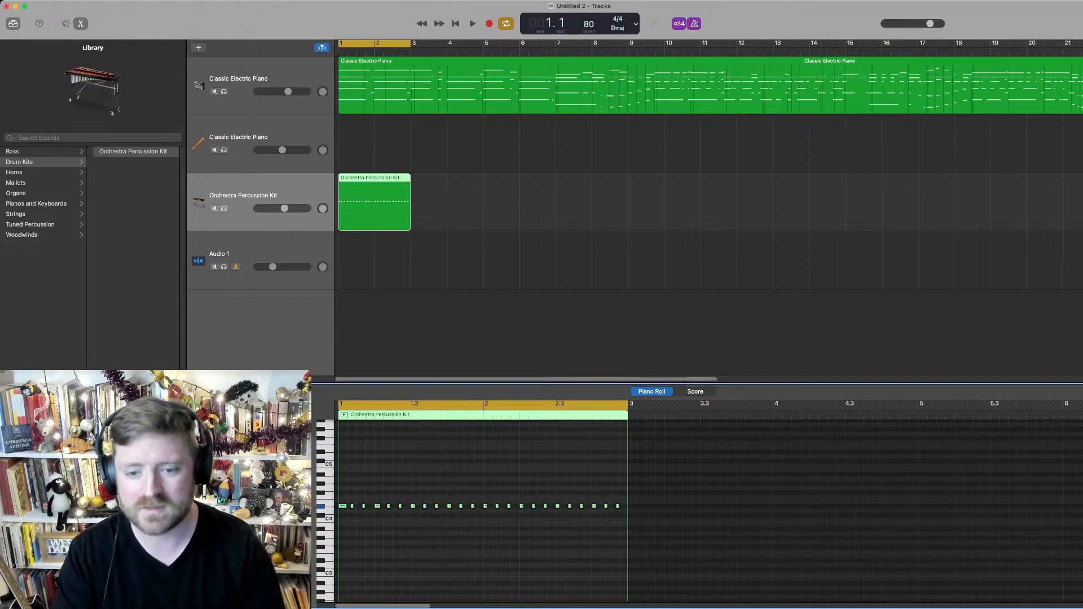
# Lower the percussion track's volume slightly and play back the two-bar cycle with the piano
pyautogui.moveTo(284, 209); pyautogui.dragTo(282, 208)
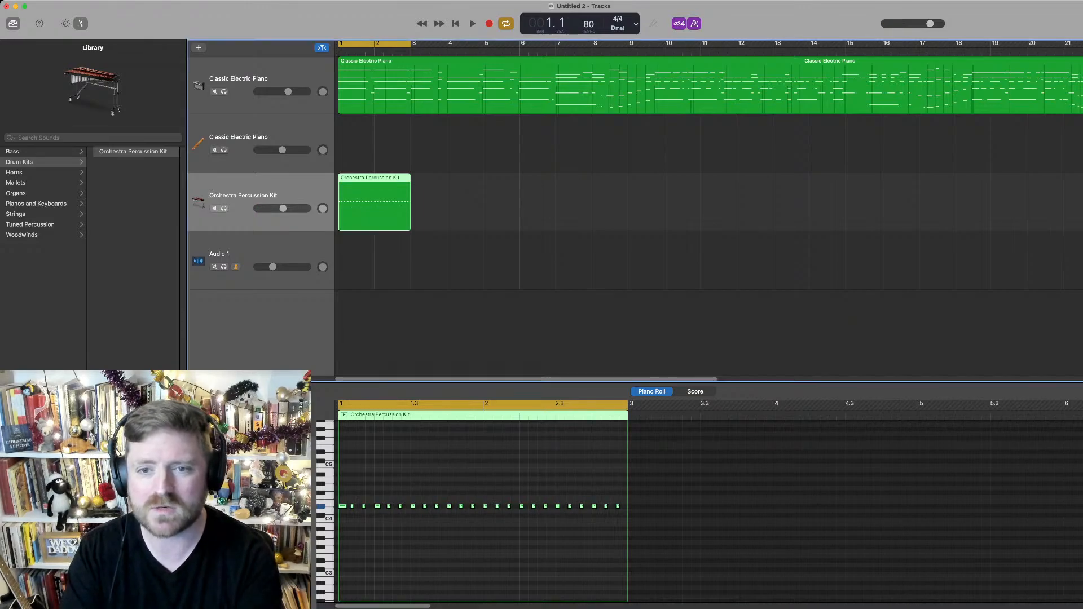
pyautogui.press('space')
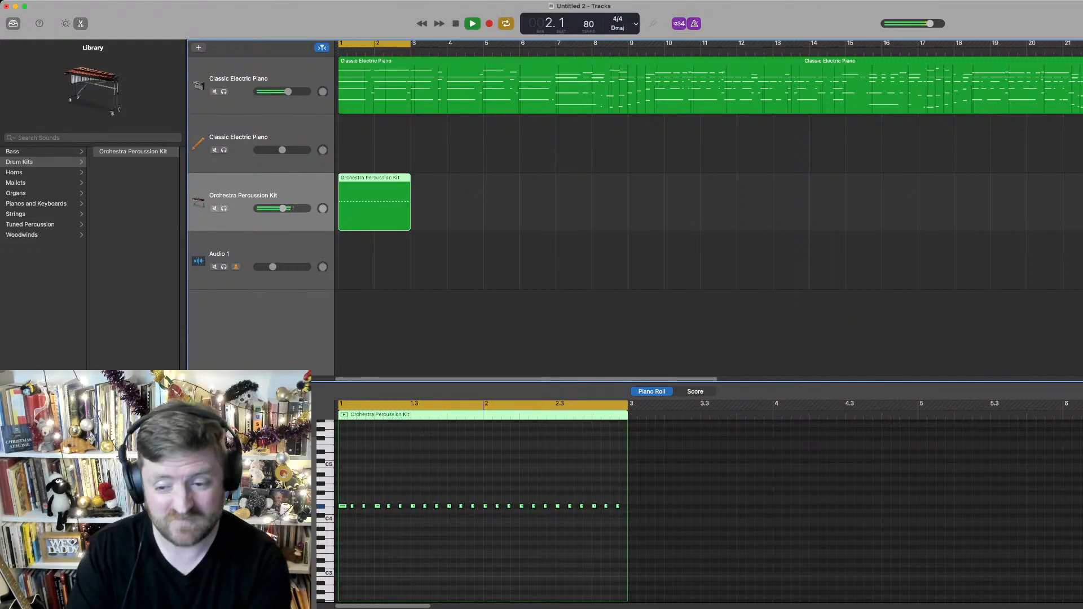
pyautogui.press('space')
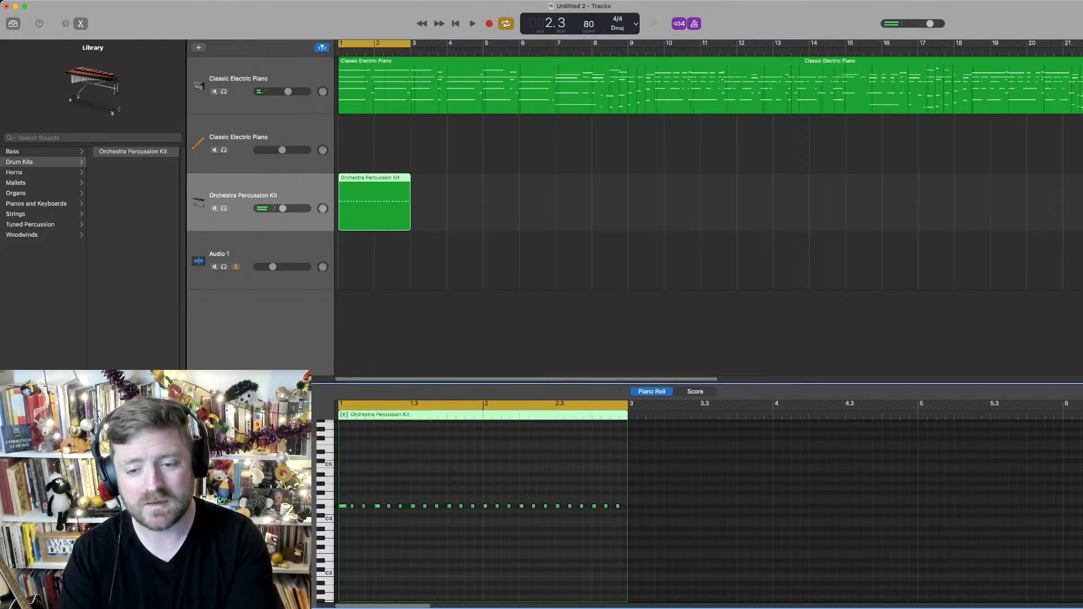
# Transpose all notes of the percussion region down one octave and play back the cycle
pyautogui.press('super+a')
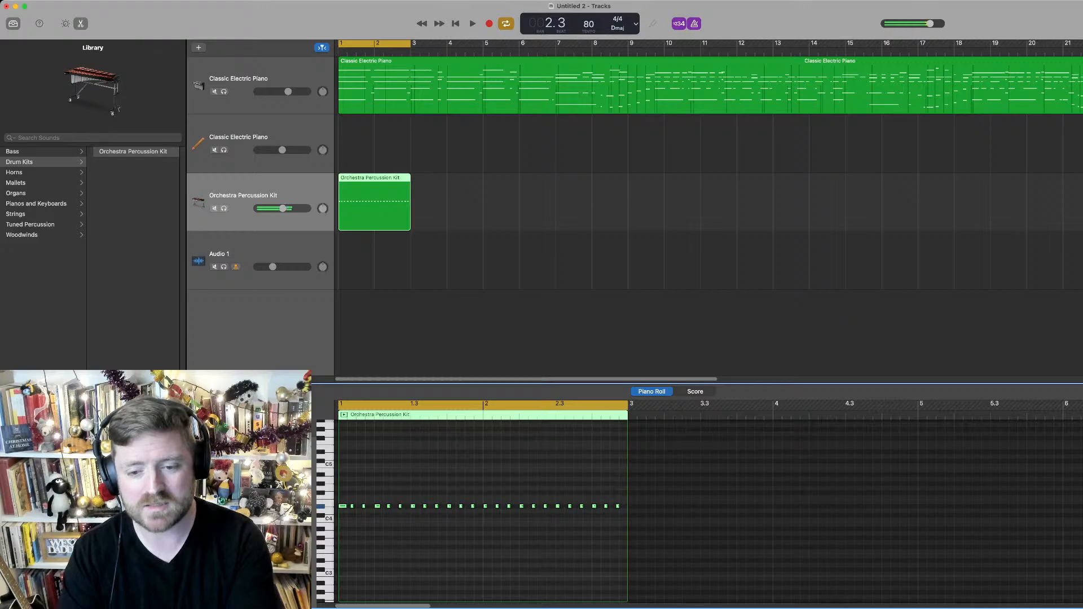
pyautogui.moveTo(570, 506); pyautogui.dragTo(570, 560)
pyautogui.press('space')
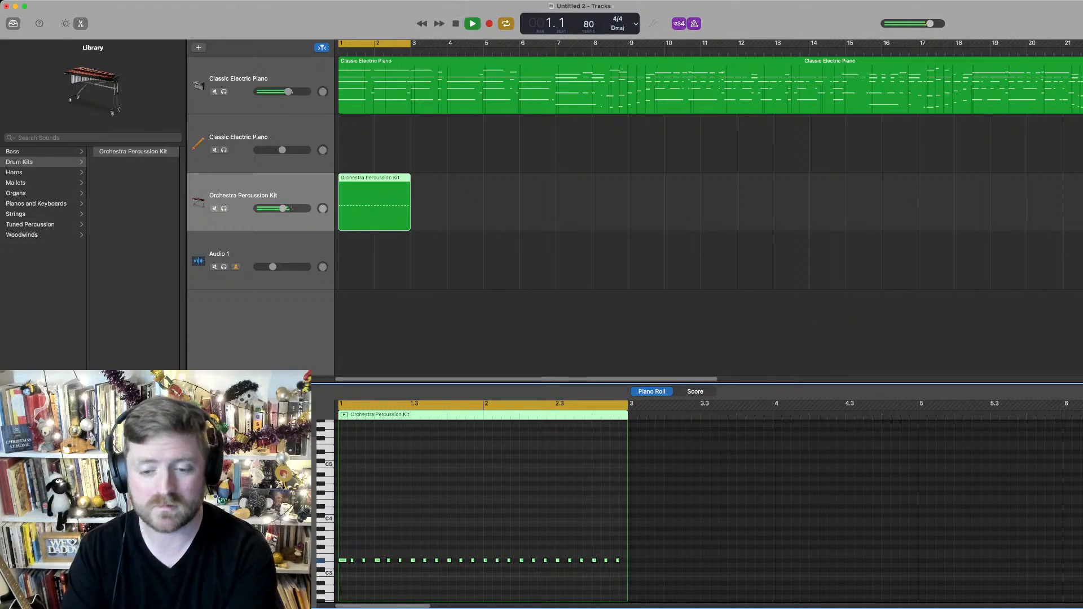
pyautogui.press('space')
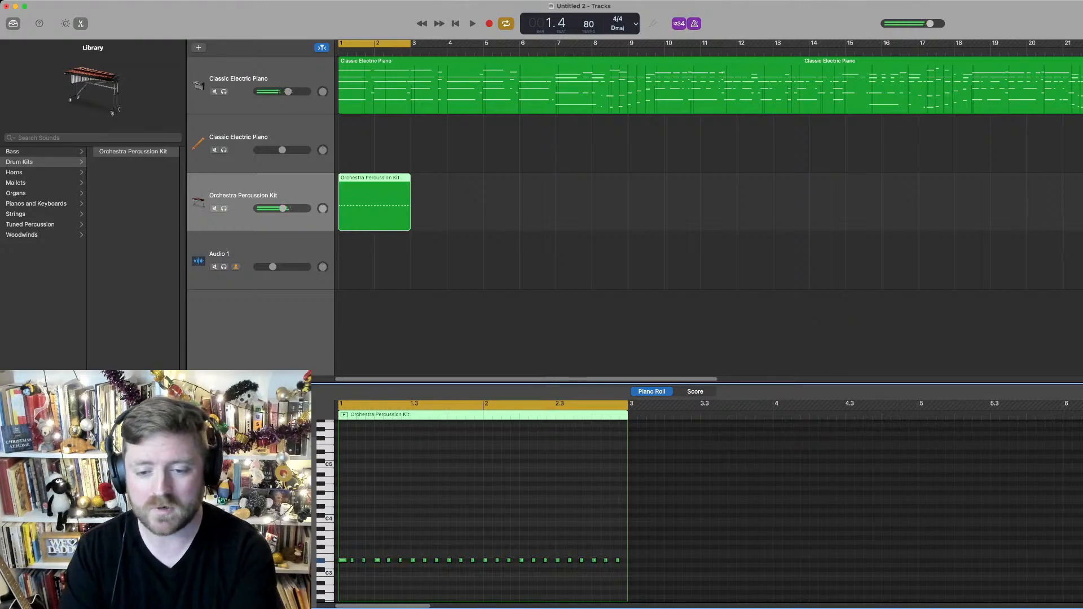
# Copy the region's first note one octave higher and duplicate it onto every beat of both bars
pyautogui.press('Right')
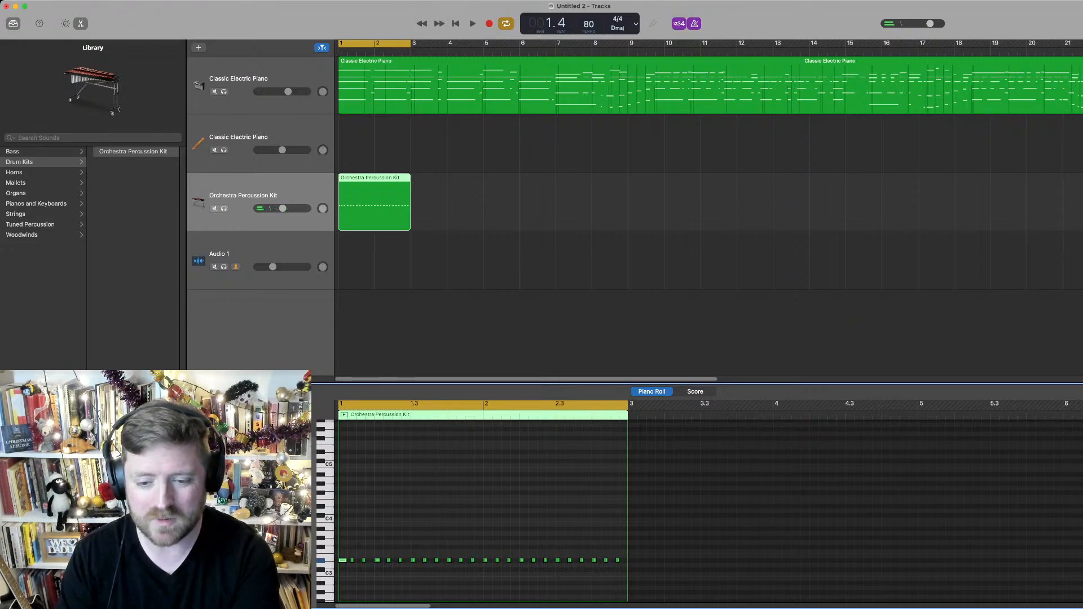
pyautogui.moveTo(343, 560); pyautogui.dragTo(415, 506)
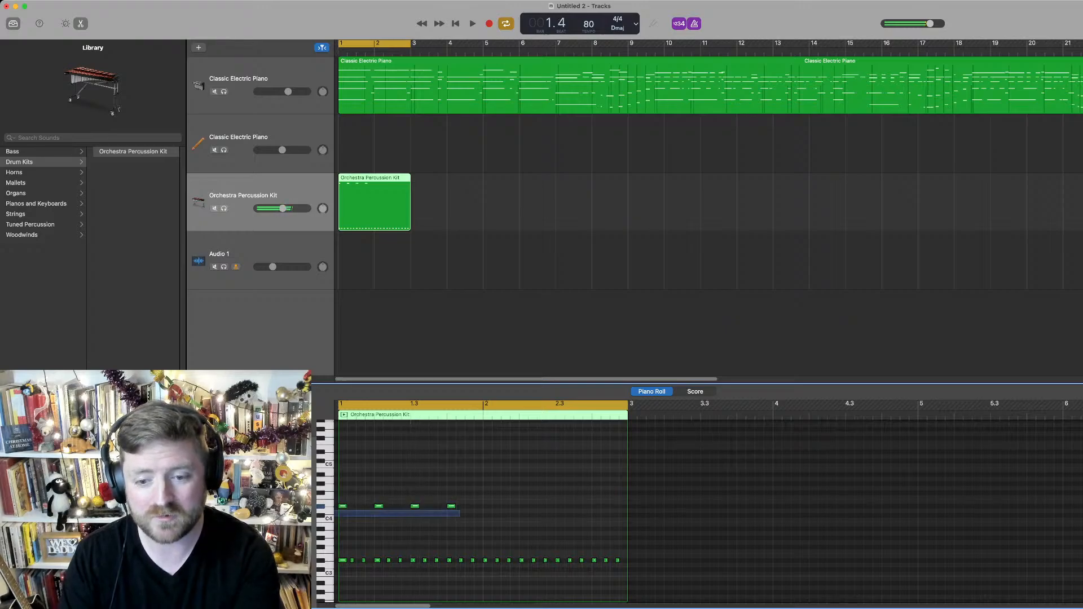
pyautogui.moveTo(342, 506); pyautogui.dragTo(488, 506)
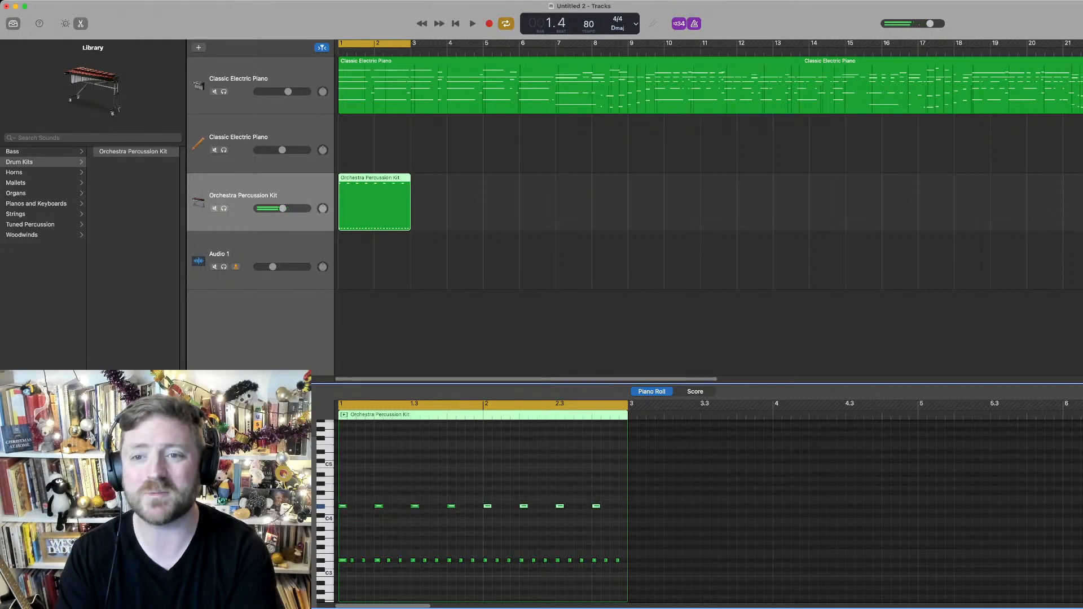
# Play back the layered percussion pattern and loop its region to the end of the electric piano part
pyautogui.press('space')
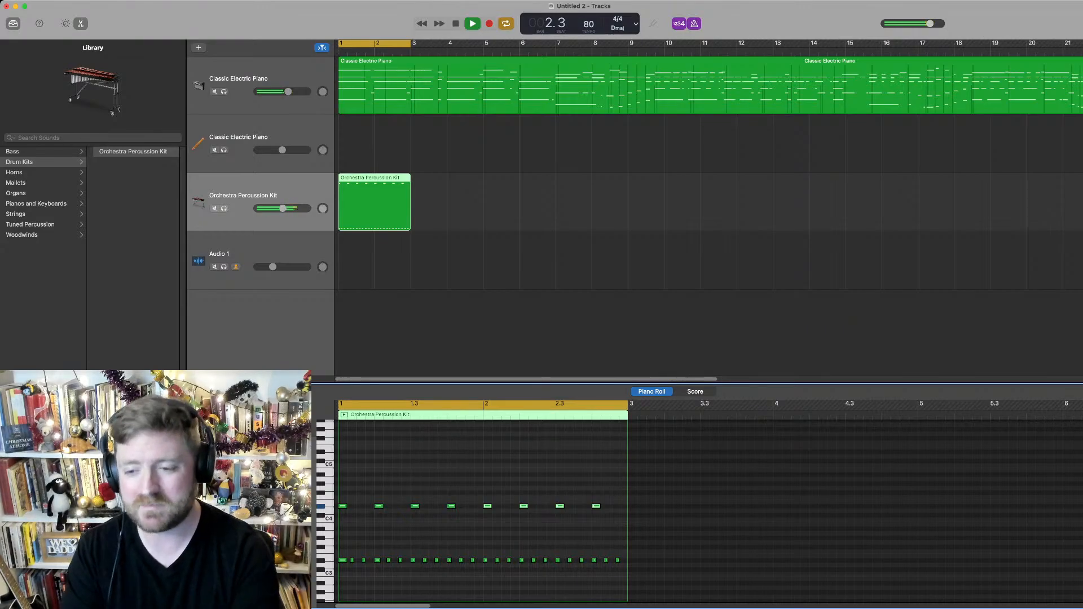
pyautogui.press('space')
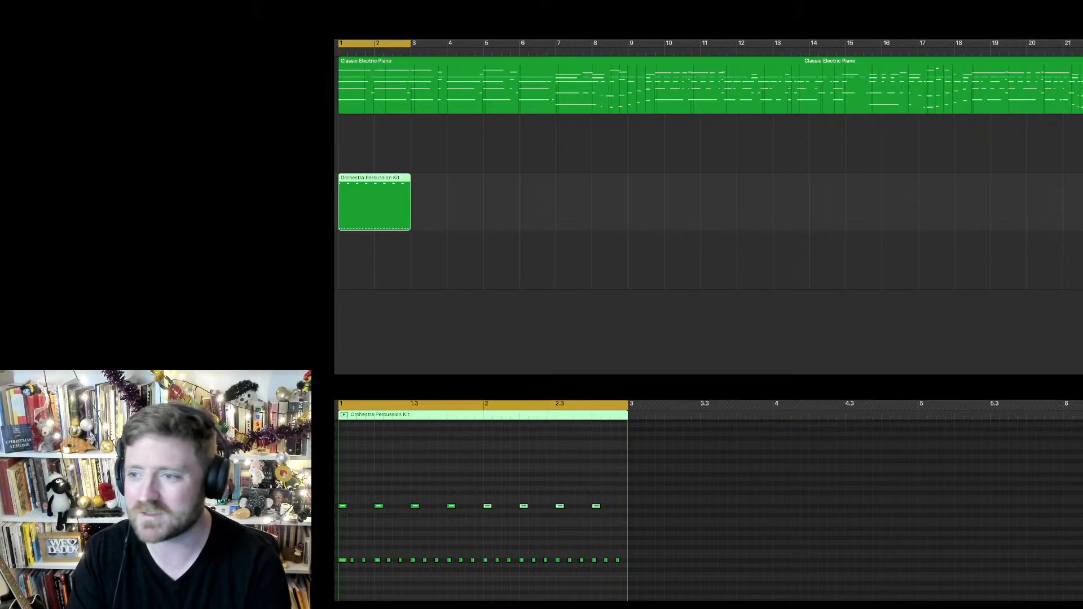
pyautogui.moveTo(405, 187); pyautogui.dragTo(985, 186)
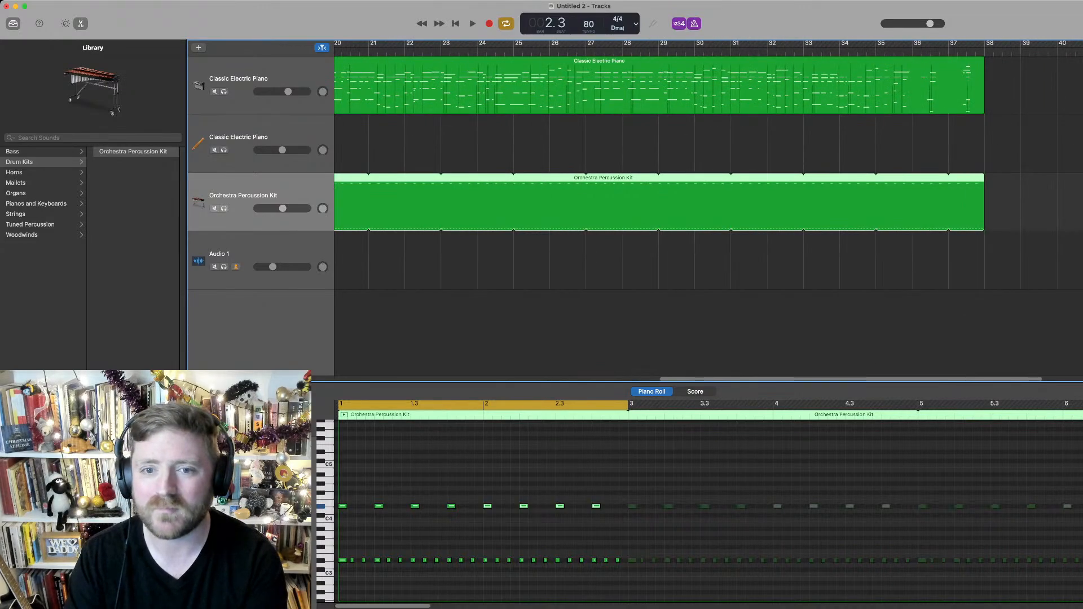
# Turn off cycling and record a short take on the hammered dulcimer track from the project start
pyautogui.press('Return')
pyautogui.click(239, 137)
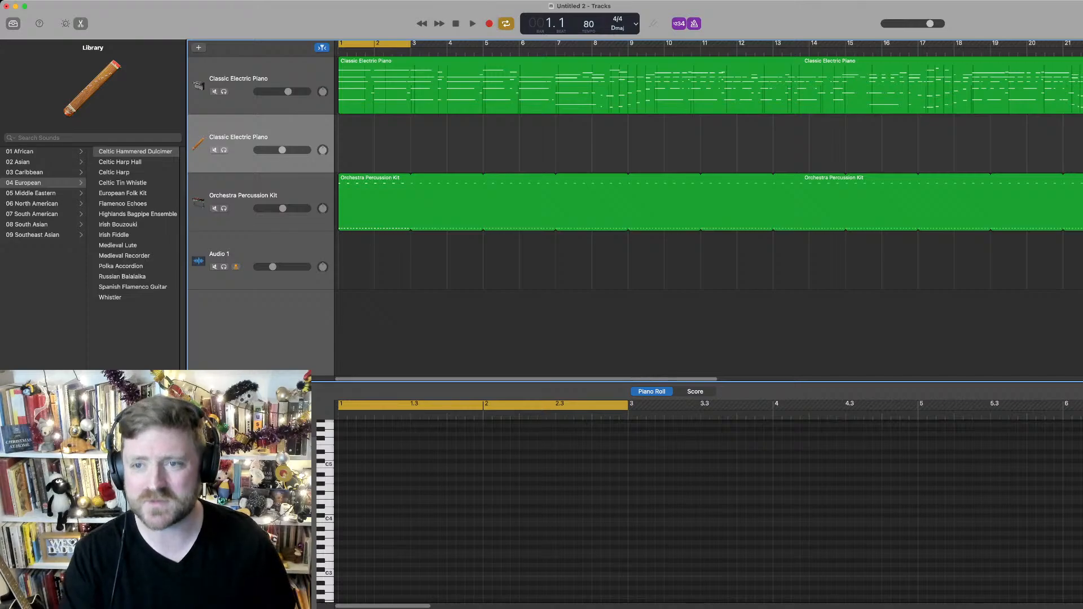
pyautogui.press('c')
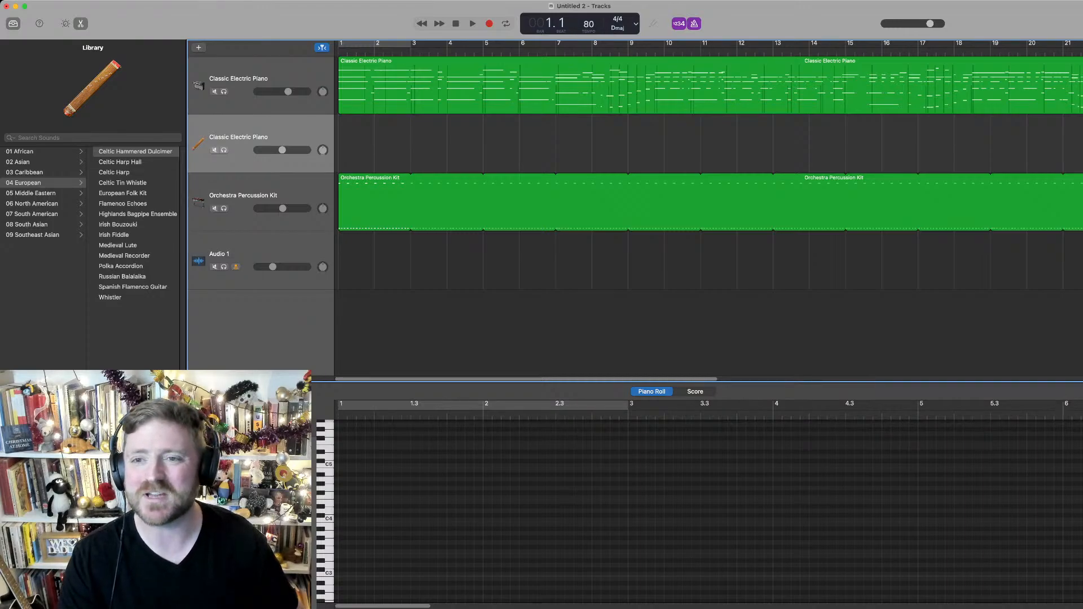
pyautogui.press('r')
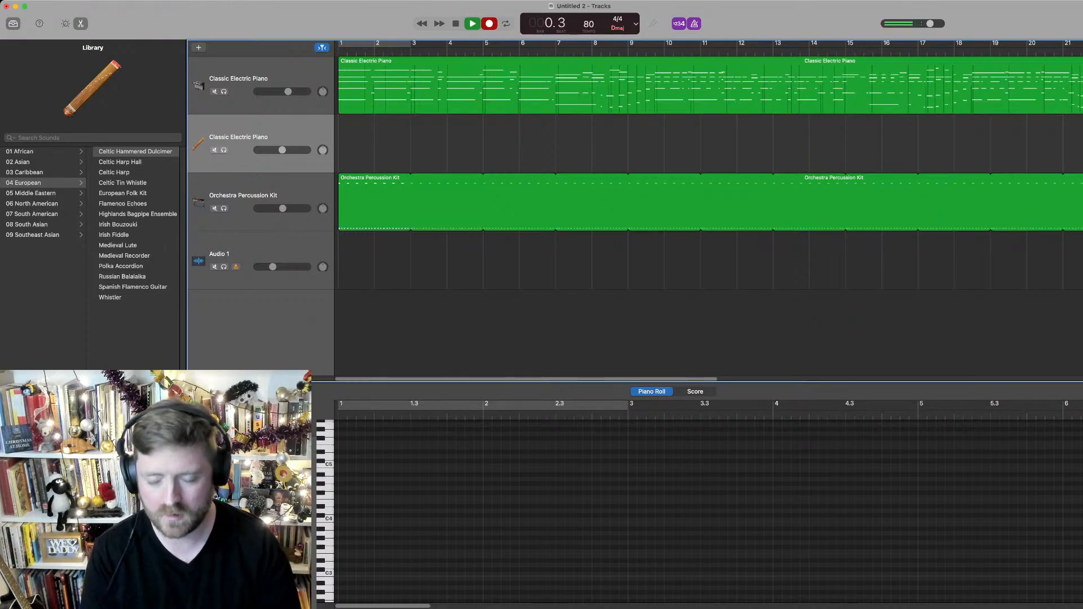
pyautogui.press('space')
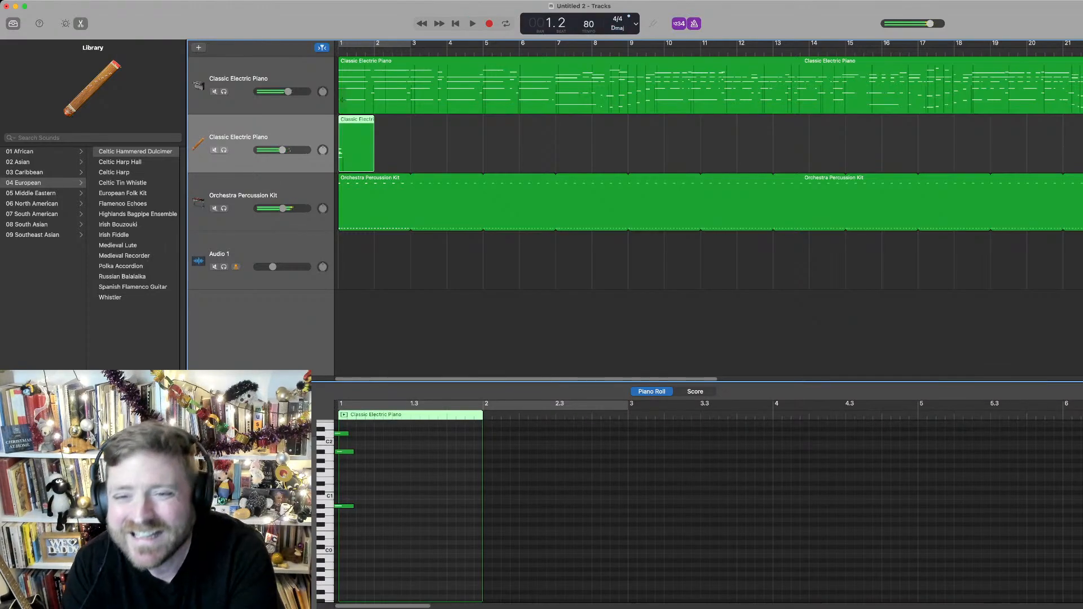
# Undo the short take and record the full hammered dulcimer part from the project start to the end of bar 37
pyautogui.press('super+z')
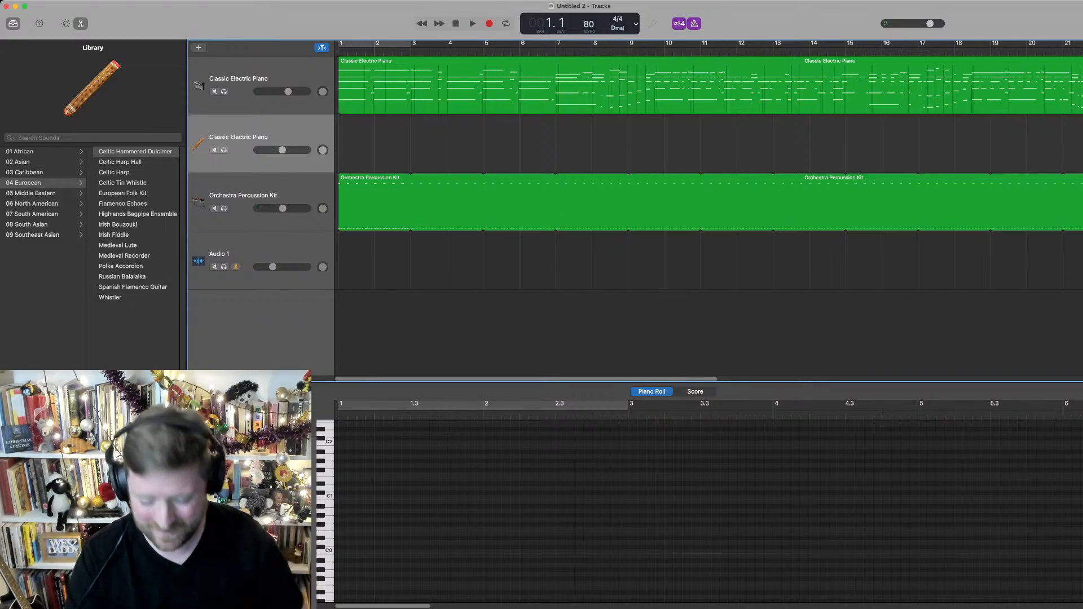
pyautogui.press('r')
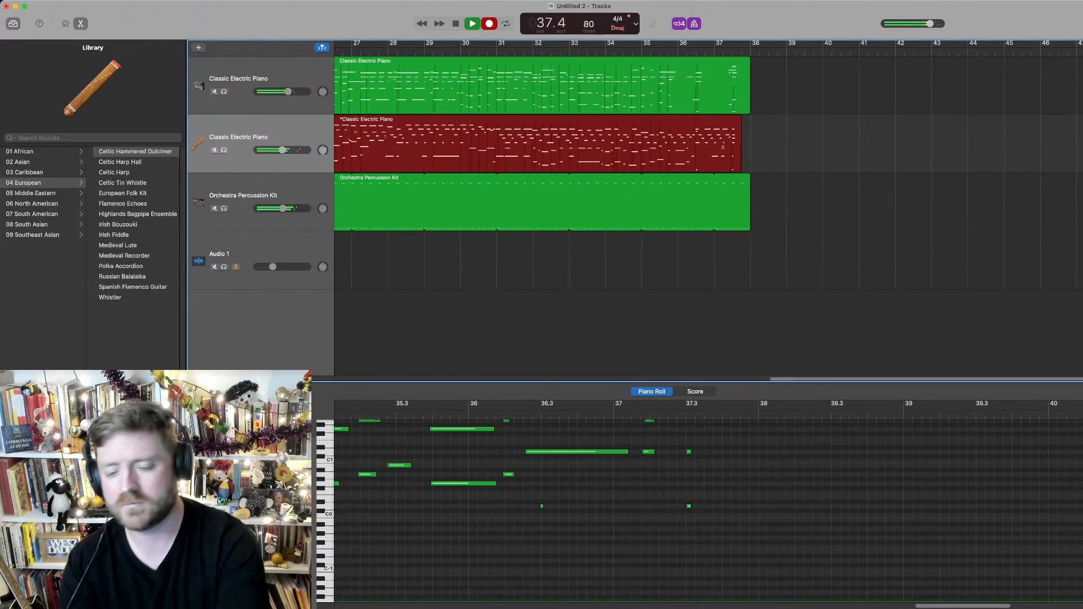
pyautogui.press('space')
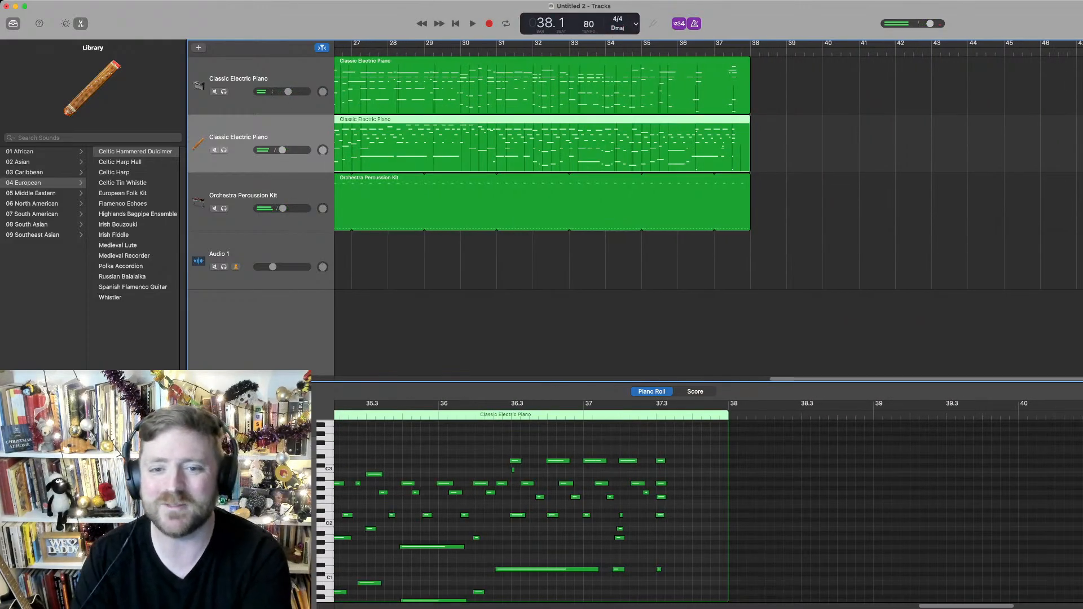
# With the orchestral percussion track muted, quantize the dulcimer notes and delete the short stray note at beat 2.4
pyautogui.click(214, 208)
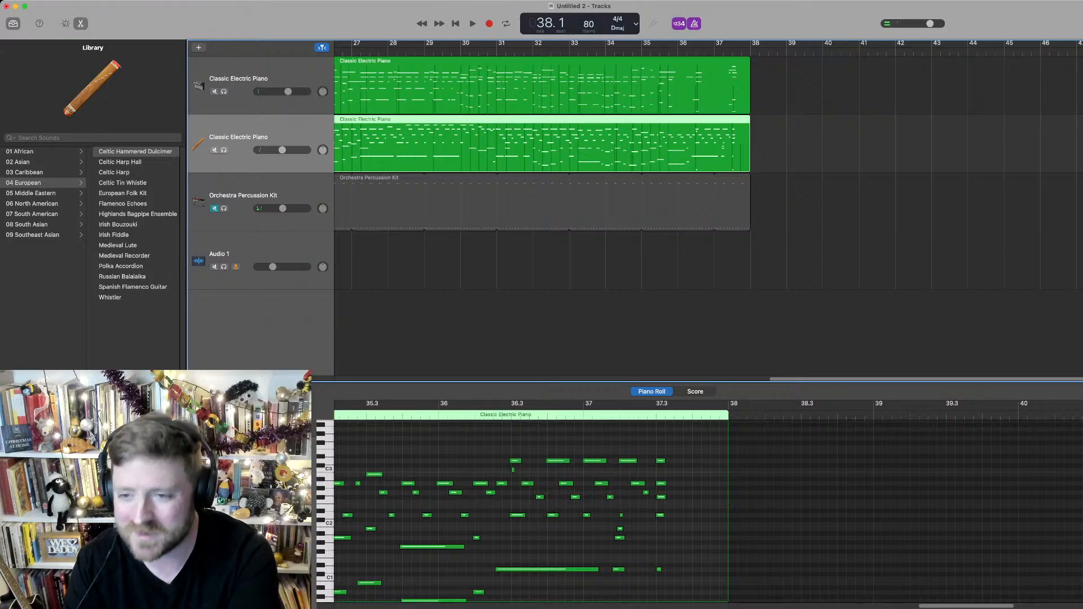
pyautogui.press('e')
pyautogui.press('e')
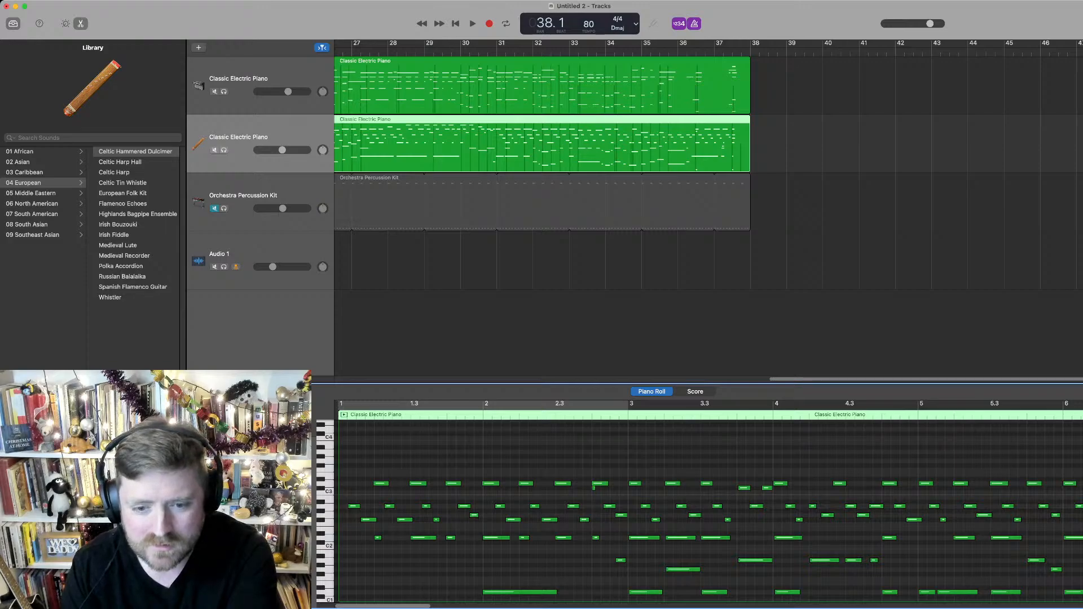
pyautogui.press('q')
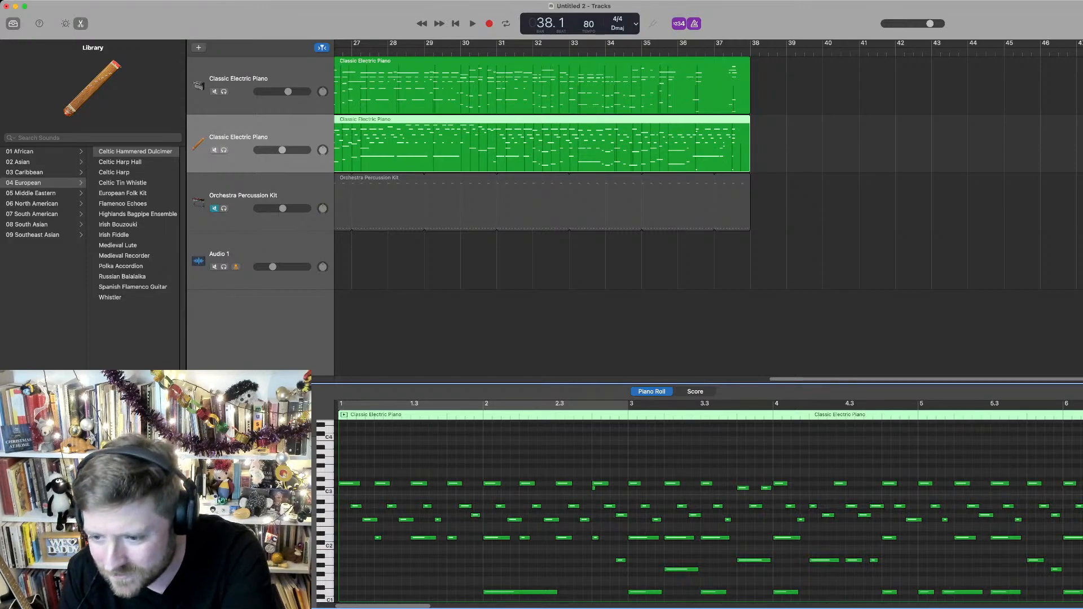
pyautogui.click(593, 489)
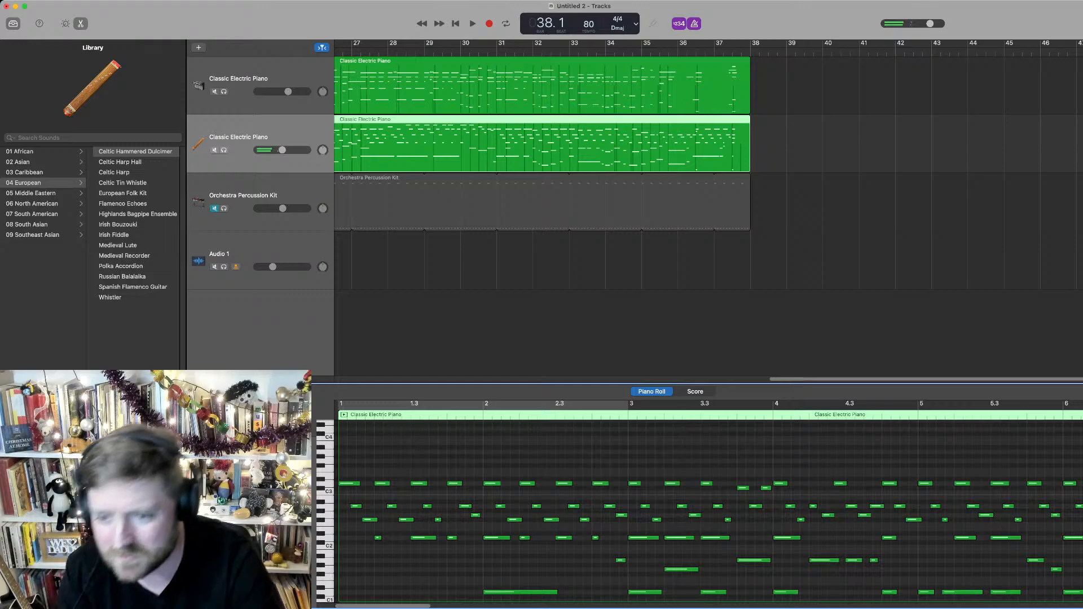
# Set the tempo to 110 and play the song from the start to bar 14 with the metronome off
pyautogui.press('Return')
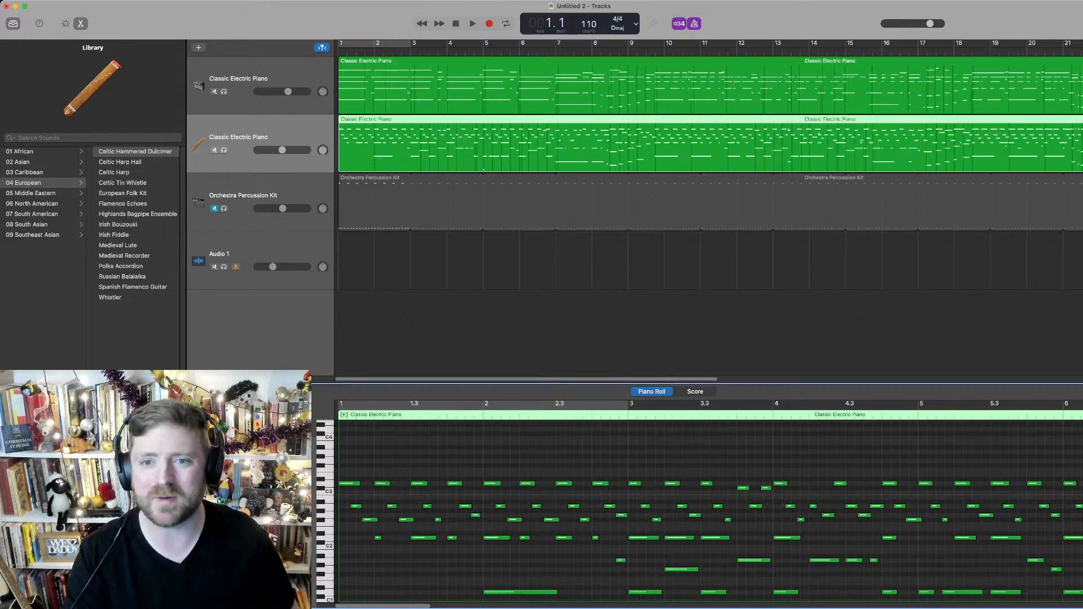
pyautogui.press('space')
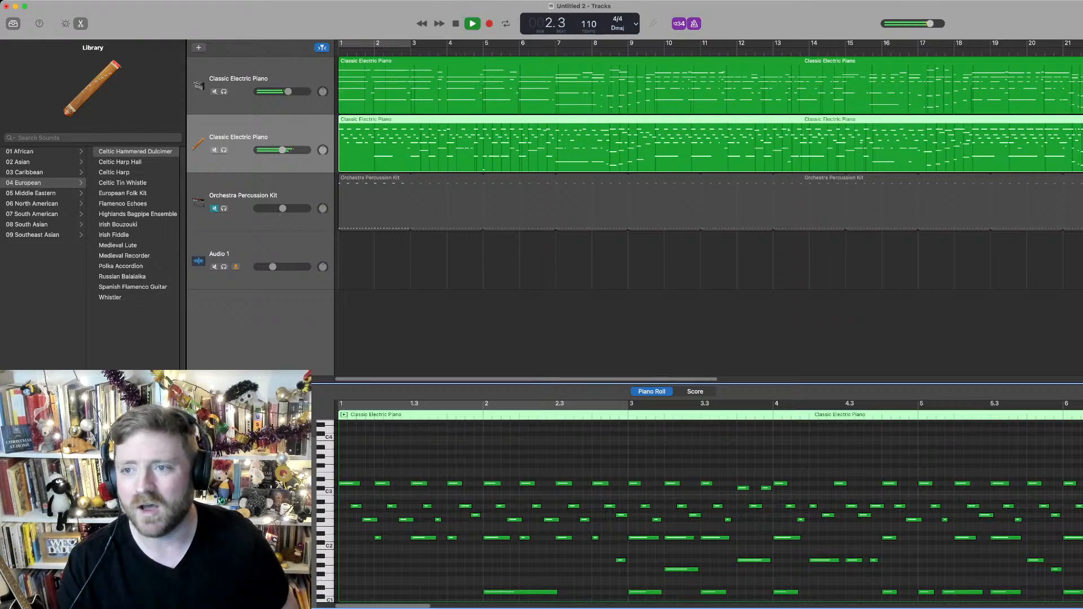
pyautogui.press('k')
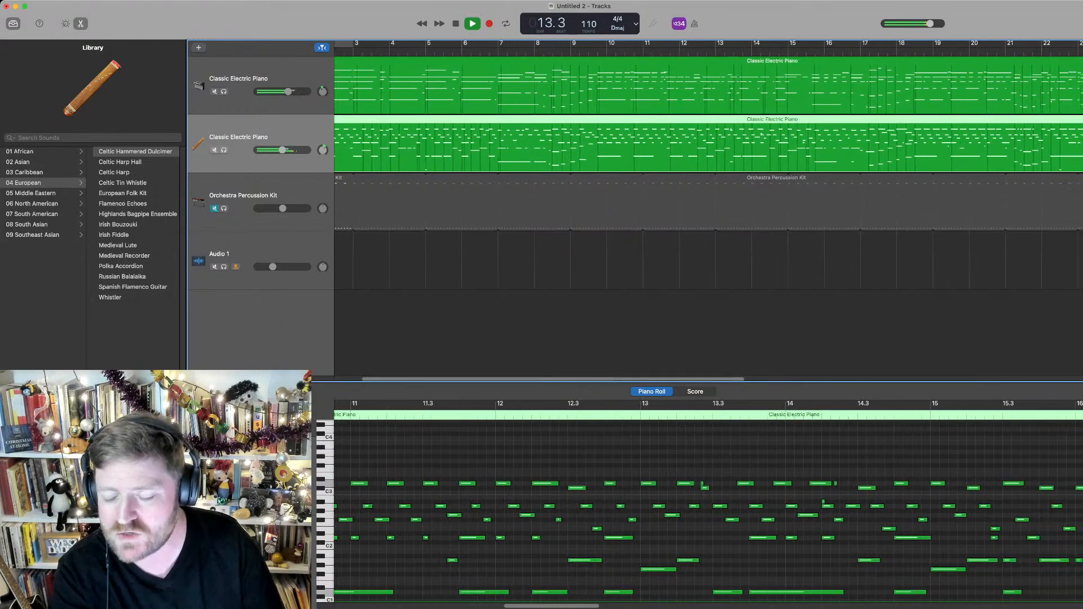
pyautogui.press('space')
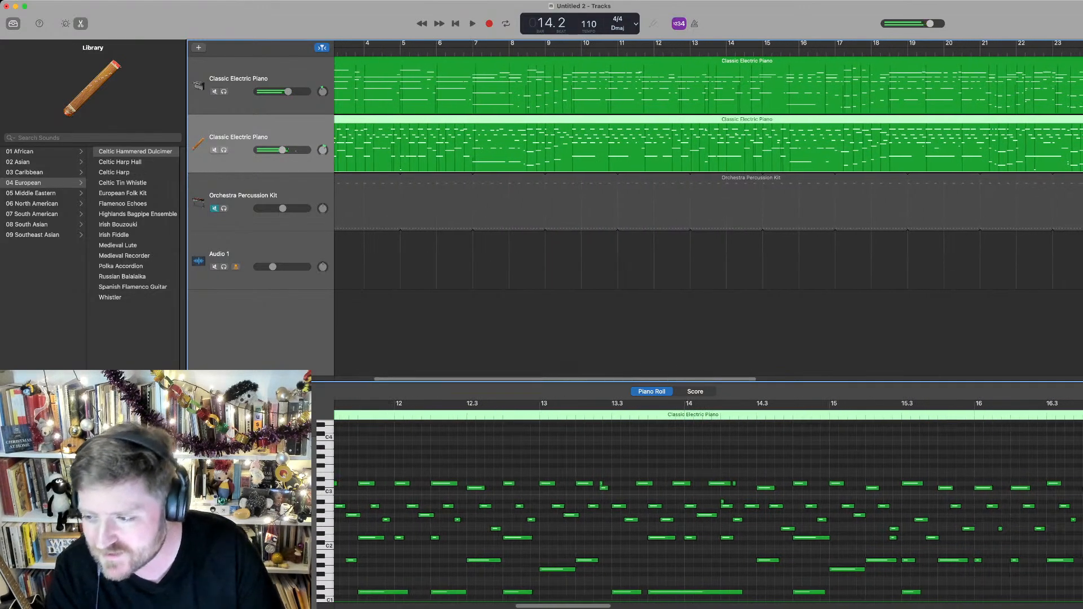
# Delete the stray short notes in bars 13 and 14 of the dulcimer part and play the rest to the end
pyautogui.click(723, 502)
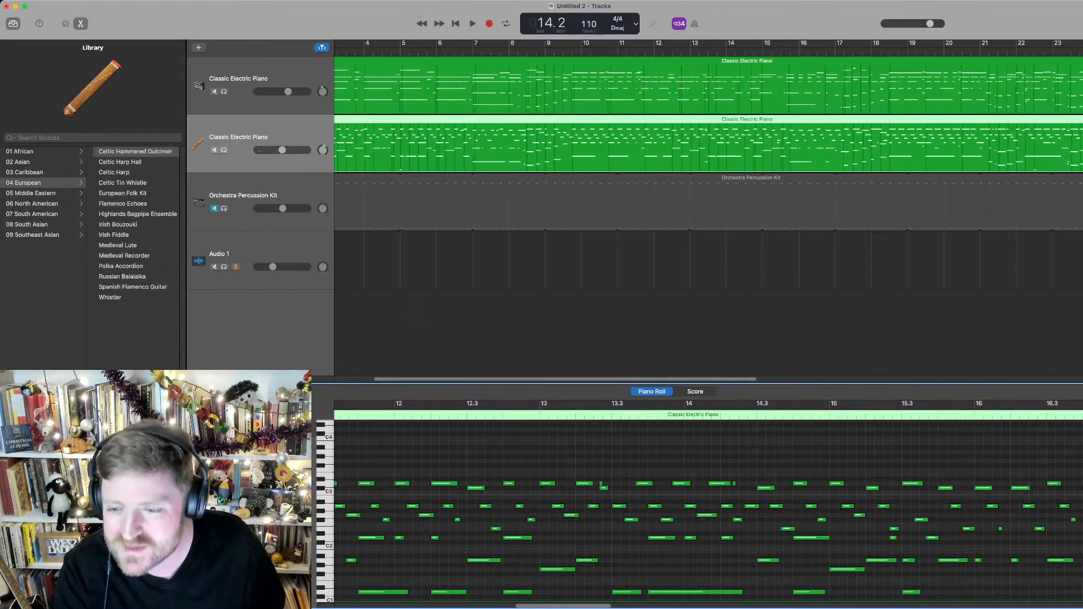
pyautogui.click(601, 483)
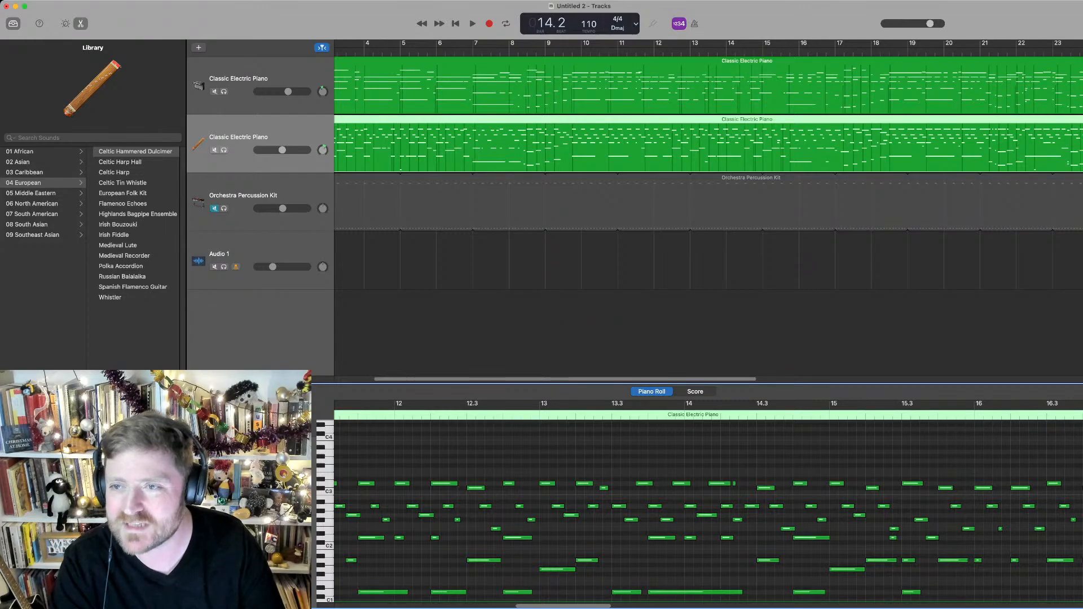
pyautogui.press('space')
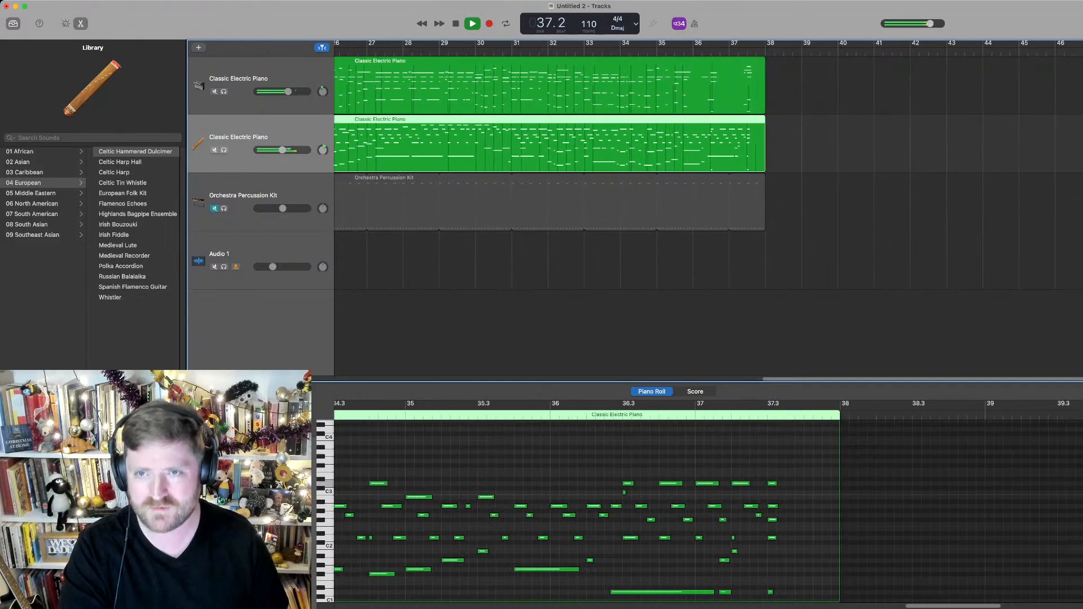
pyautogui.press('space')
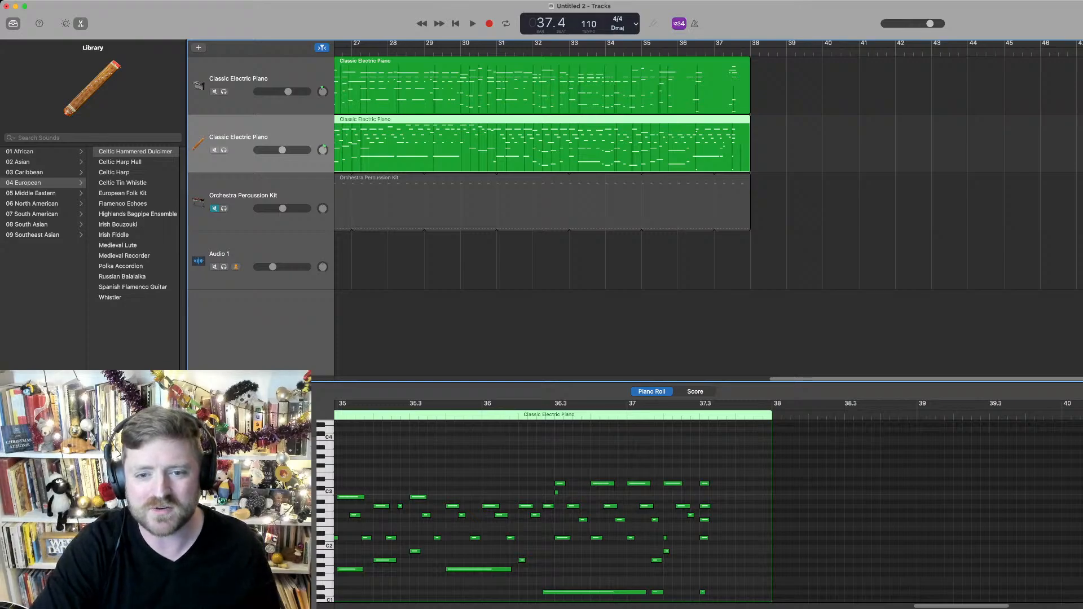
# Select the Audio 1 track and set the tempo to 88, trying it from the project start
pyautogui.click(293, 248)
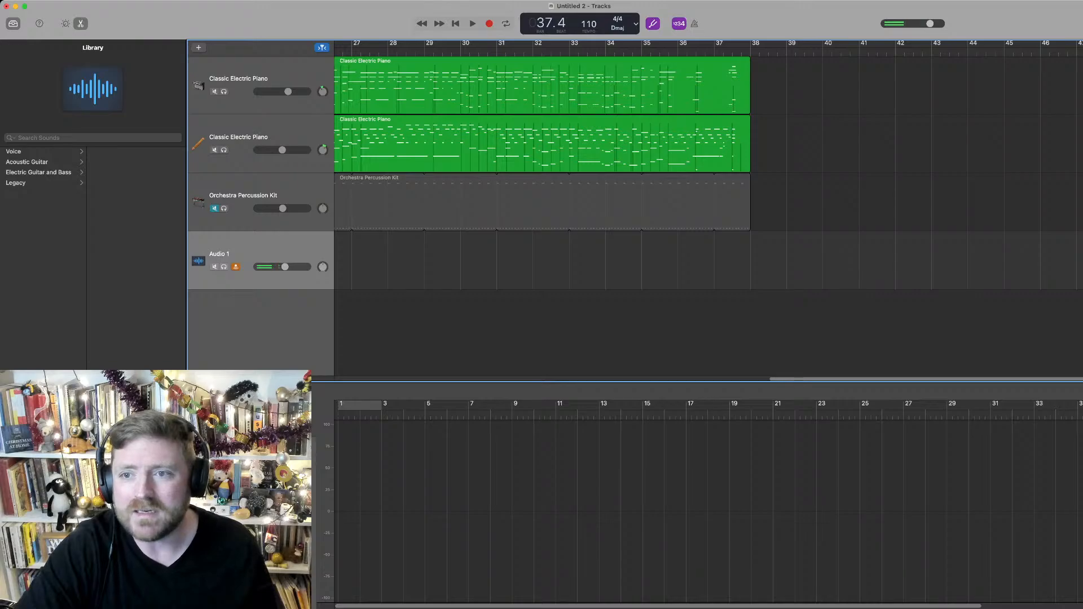
pyautogui.press('Return')
pyautogui.press('space')
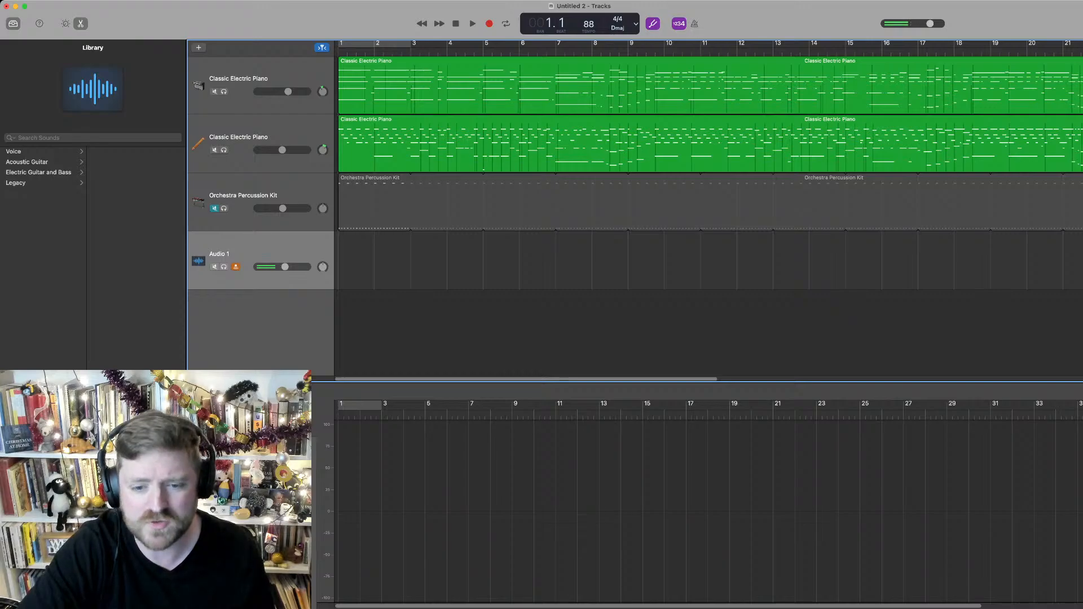
# Show the master track and open its output effect controls
pyautogui.press('super+shift+m')
pyautogui.click(227, 303)
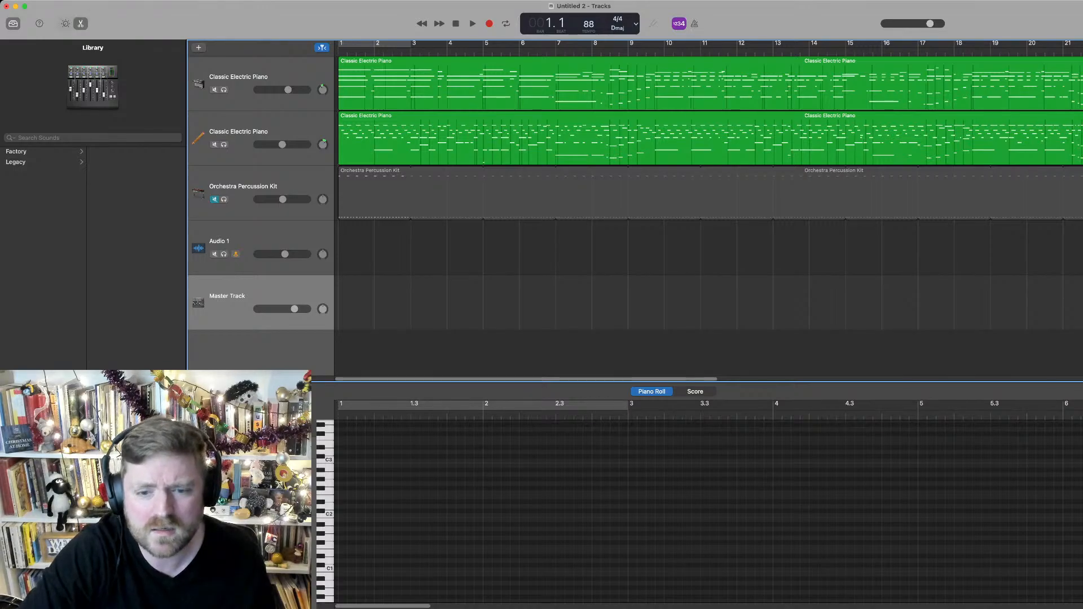
pyautogui.press('b')
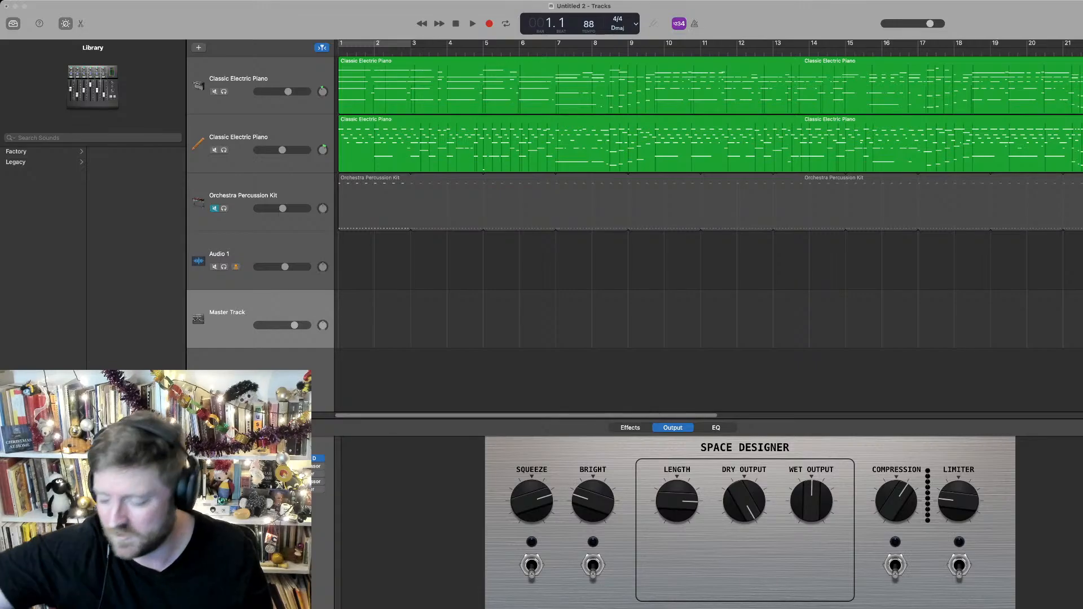
# Move all regions one bar later so that they start at bar 2
pyautogui.click(248, 254)
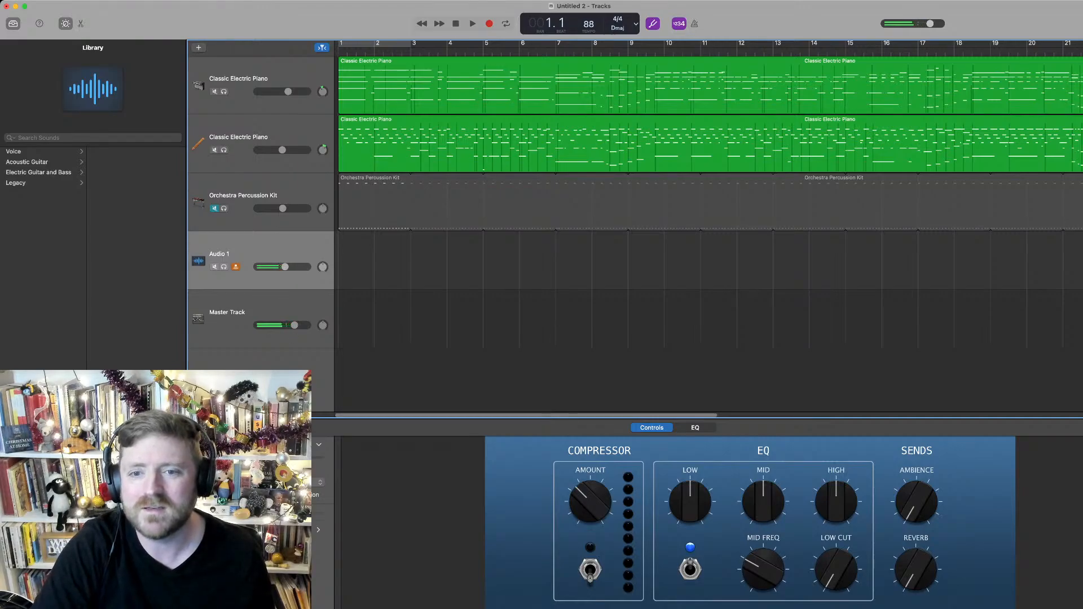
pyautogui.press('super+a')
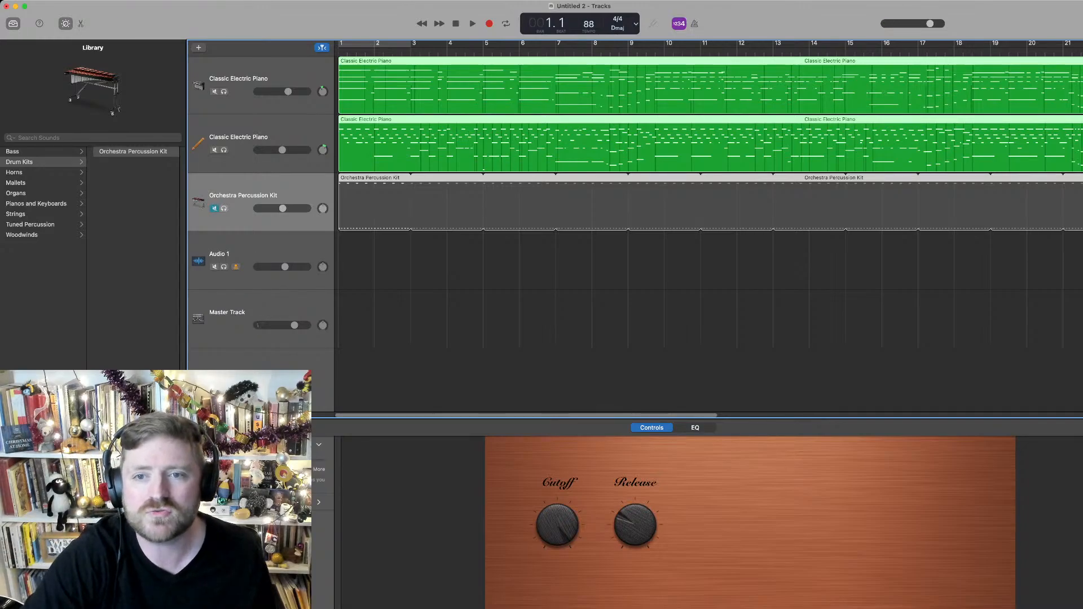
pyautogui.moveTo(342, 99); pyautogui.dragTo(378, 99)
# Turn the metronome on and record an audio take on the Audio 1 track from bar 1 to bar 25
pyautogui.click(265, 249)
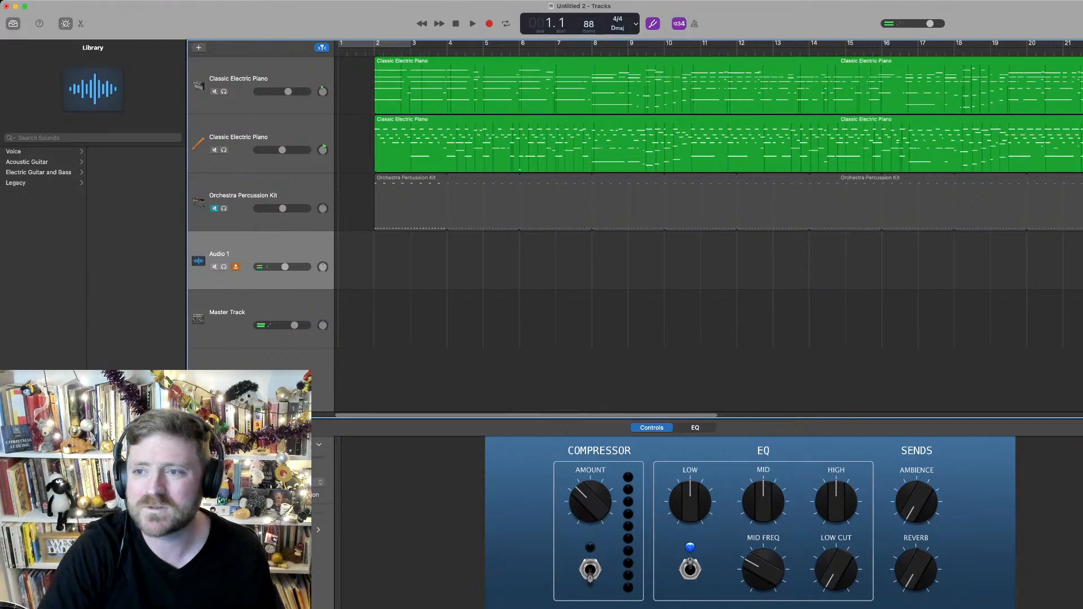
pyautogui.press('k')
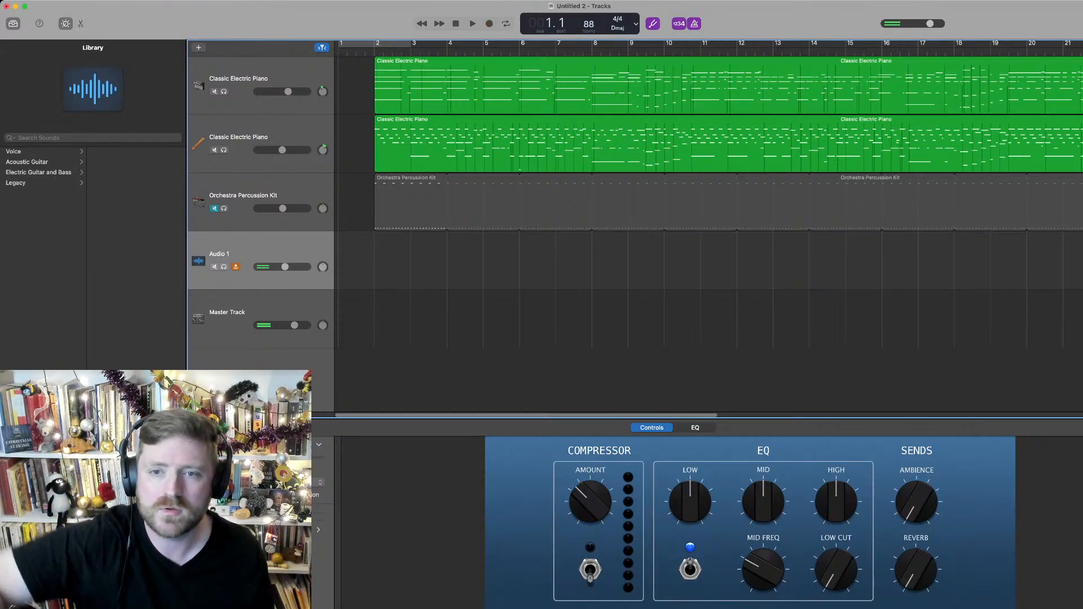
pyautogui.press('r')
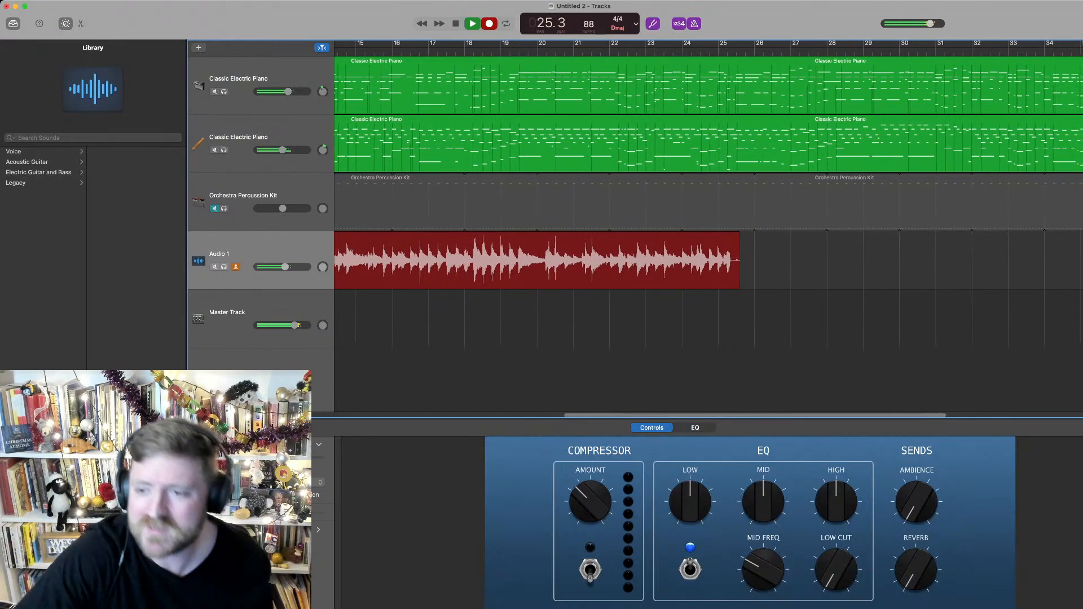
pyautogui.press('space')
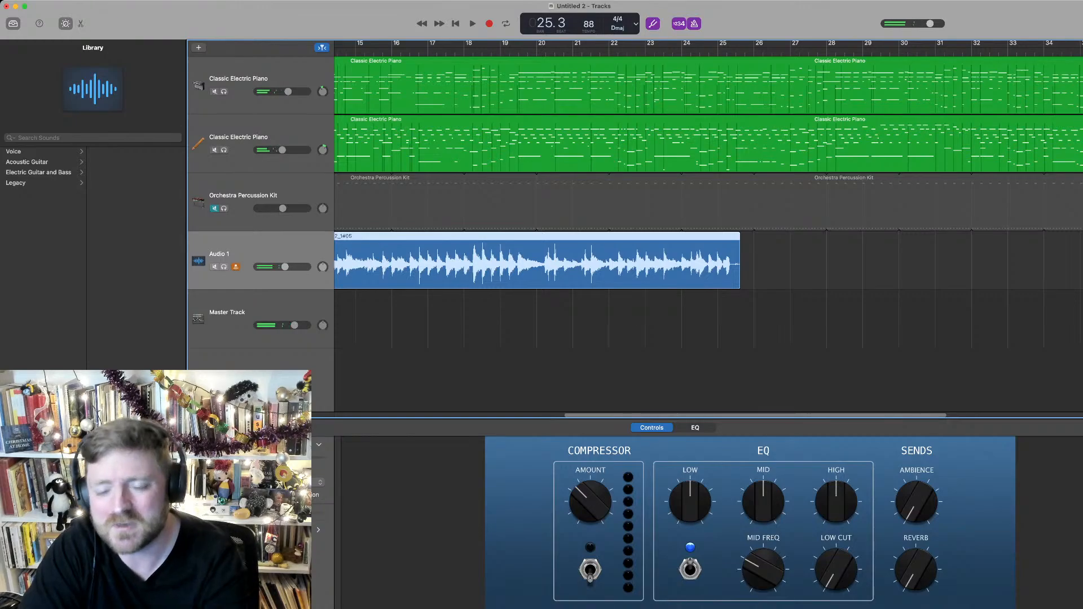
# Play back the audio take from about bar 17 with Audio 1 soloed and lower that track's volume slightly
pyautogui.hotkey('shift', ',')
pyautogui.press('space')
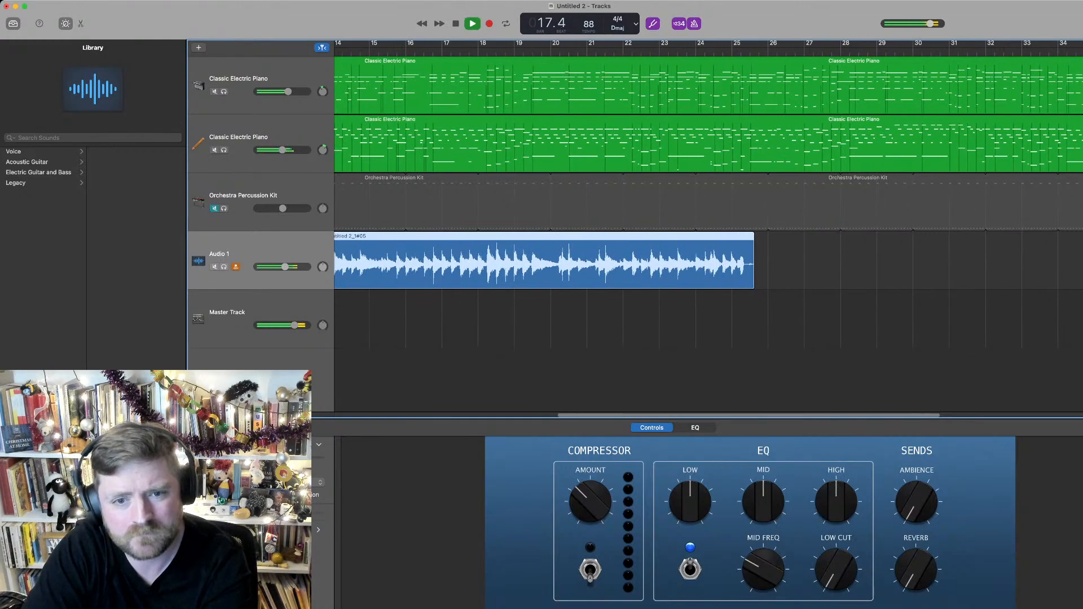
pyautogui.press('s')
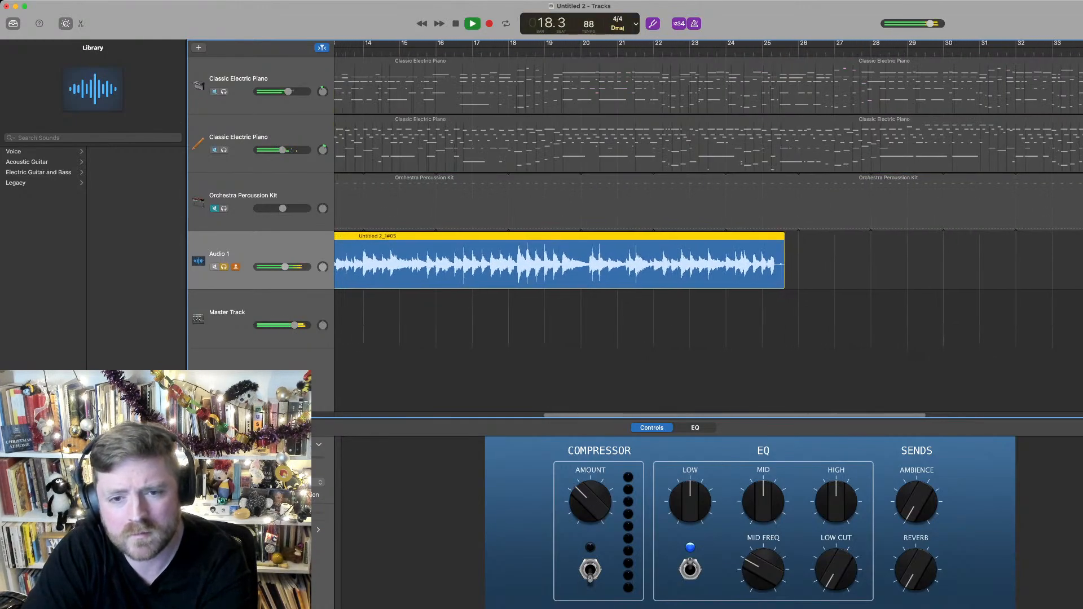
pyautogui.moveTo(285, 267); pyautogui.dragTo(278, 267)
pyautogui.press('space')
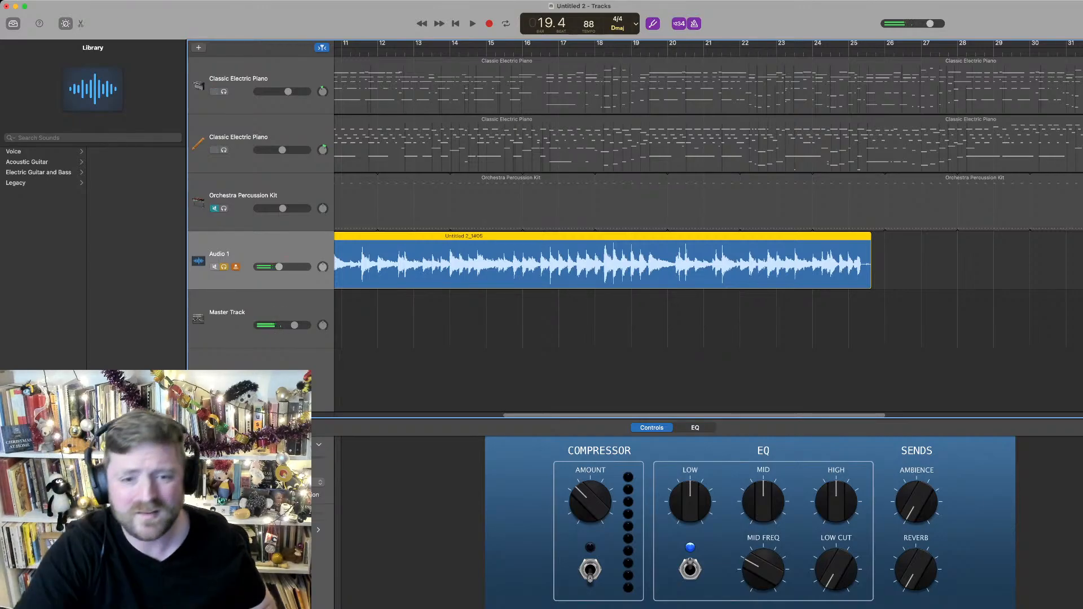
# Unsolo the Audio 1 track and record a replacement take over it from bar 20 to bar 25
pyautogui.click(227, 313)
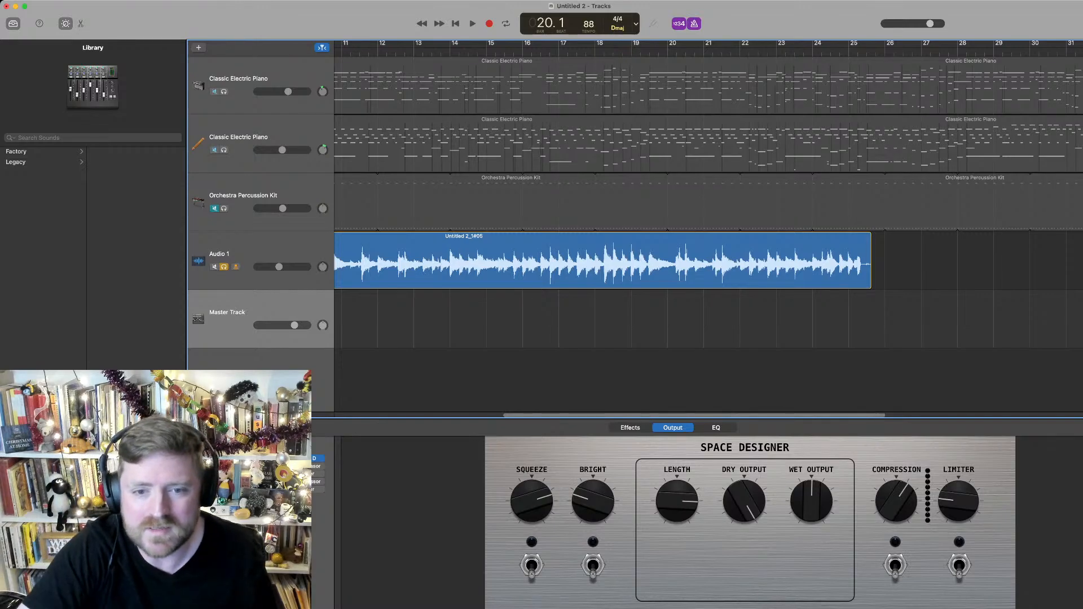
pyautogui.click(248, 254)
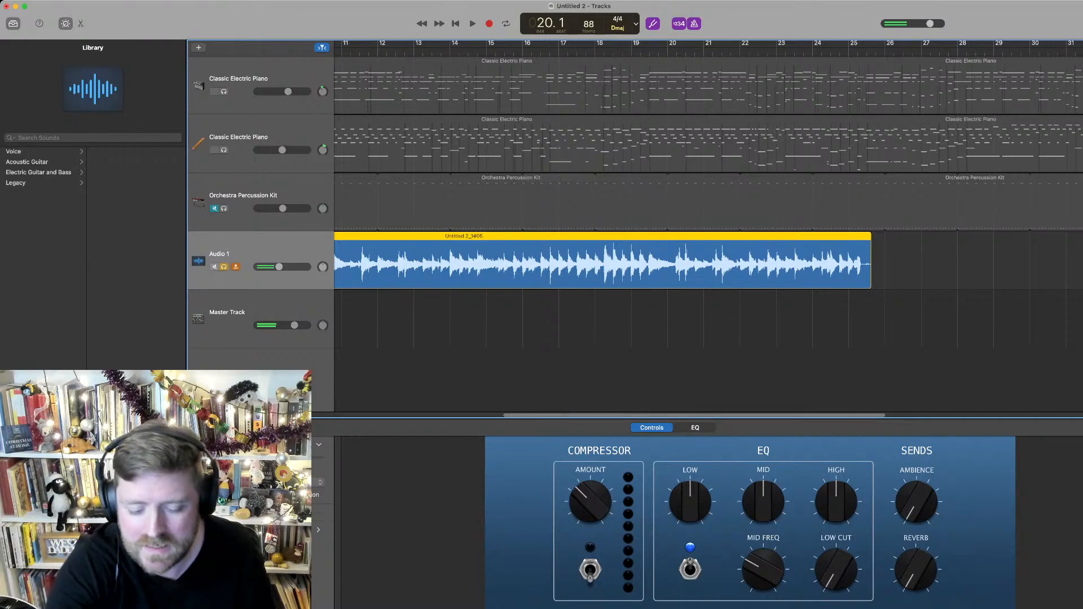
pyautogui.press('space')
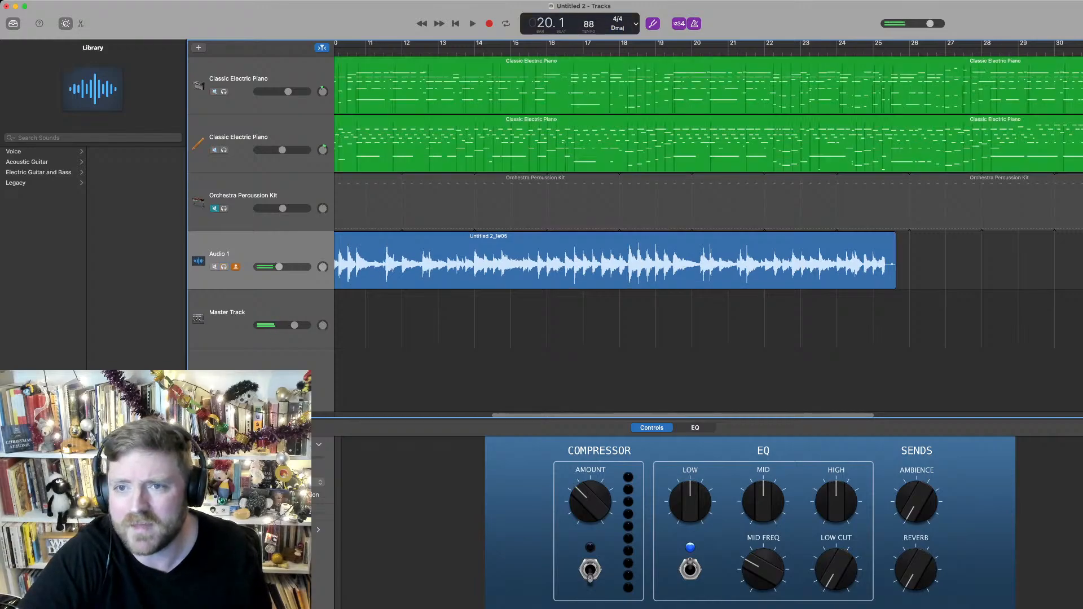
pyautogui.press('space')
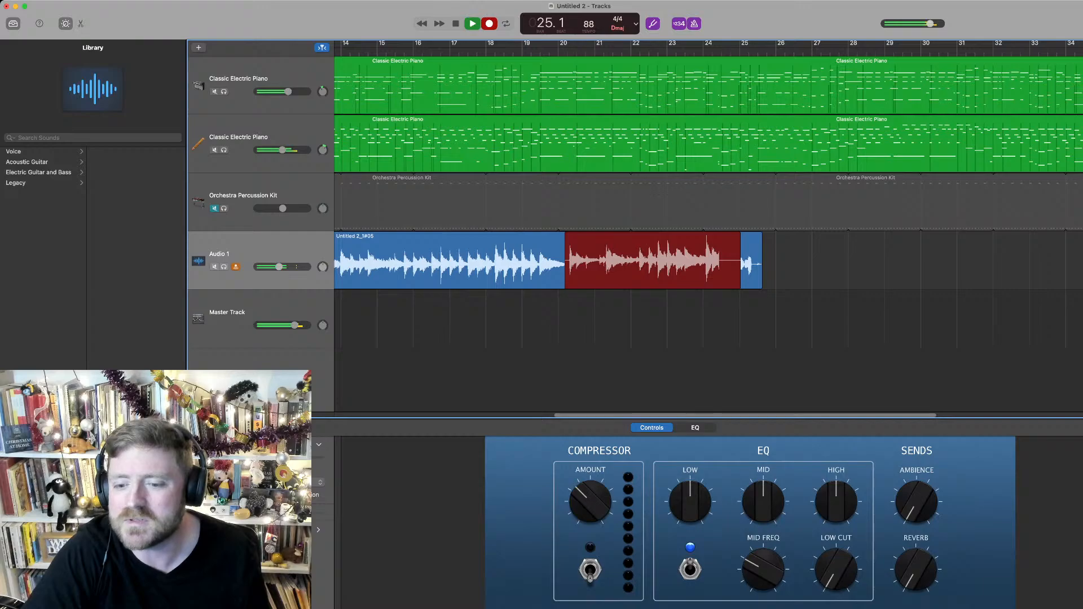
pyautogui.press('space')
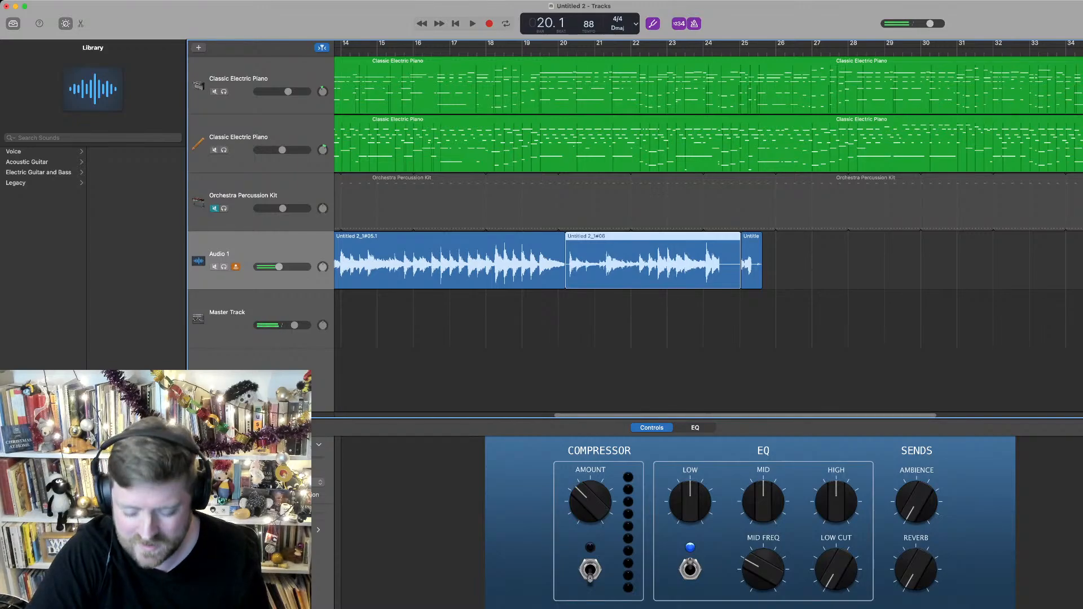
# Re-record the Audio 1 part from bar 20 through the end of the song, stopping in bar 39
pyautogui.press('r')
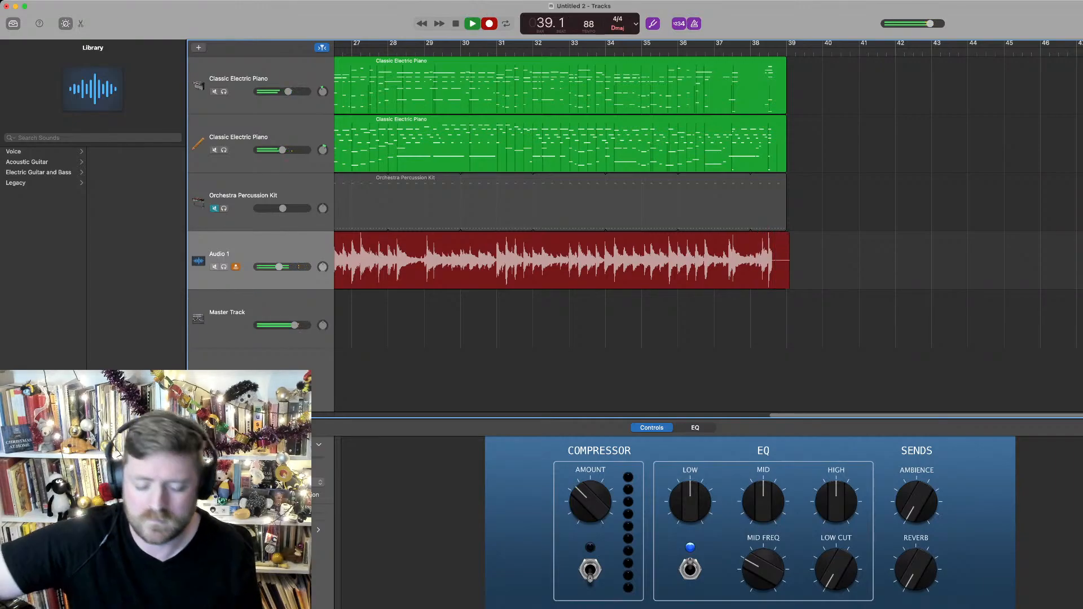
pyautogui.press('space')
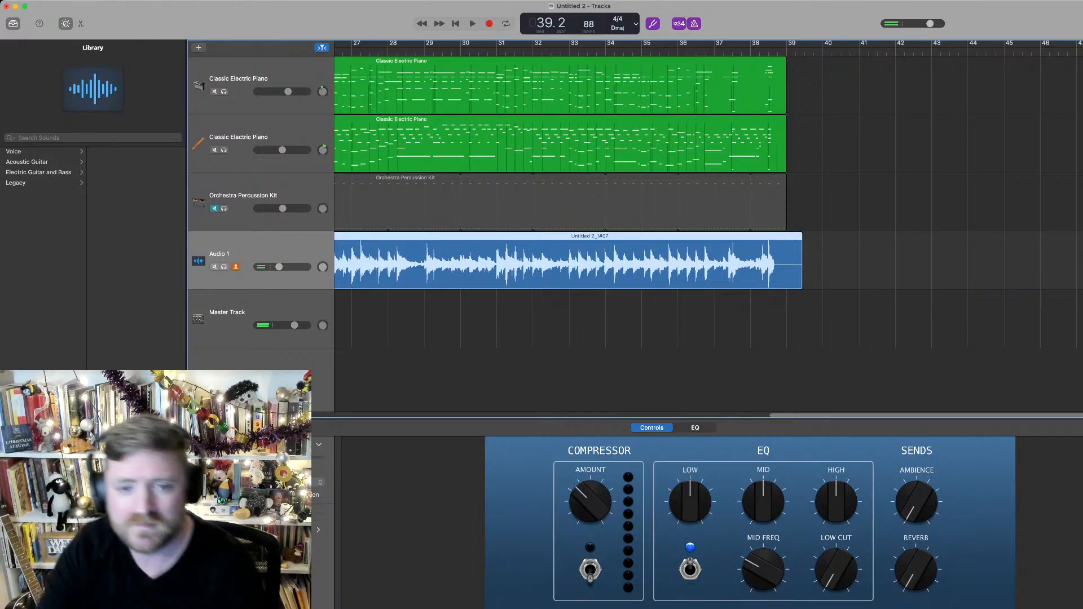
# Turn the metronome off and play back the song from about bar 28 with the percussion track still muted
pyautogui.click(243, 195)
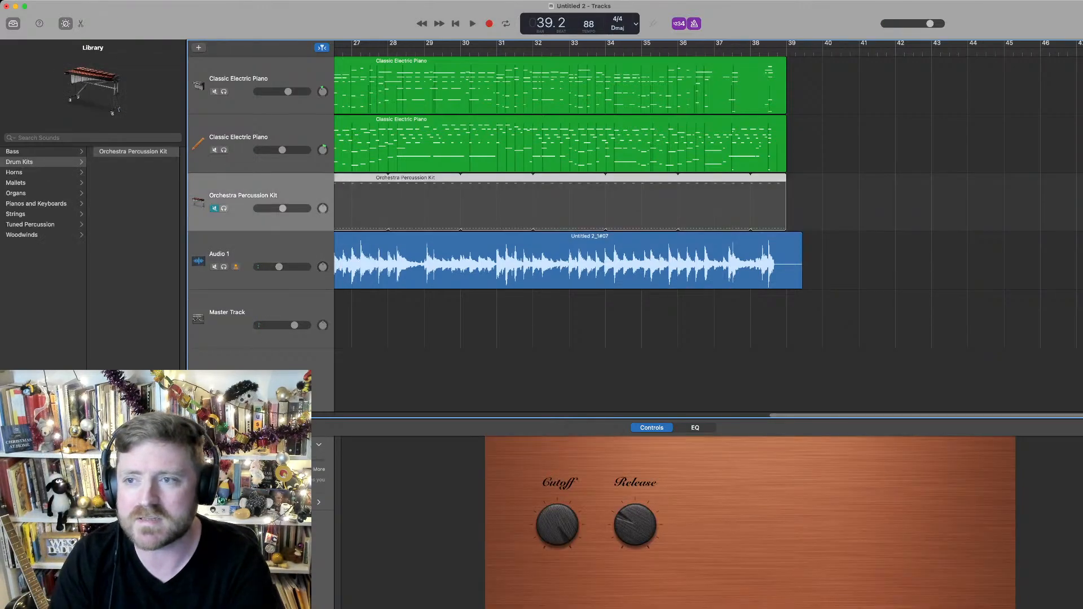
pyautogui.press('k')
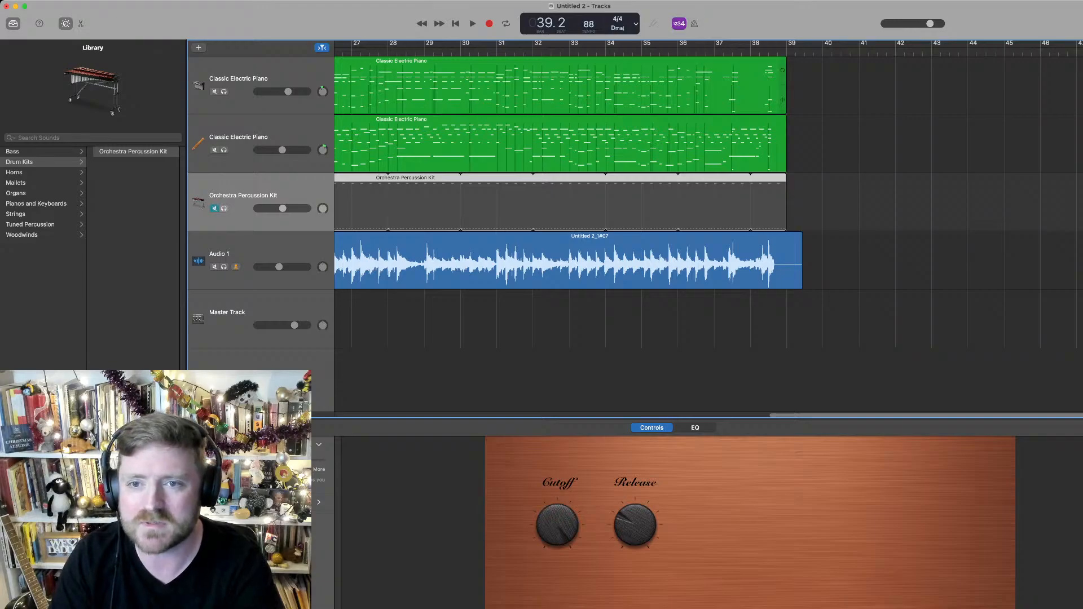
pyautogui.click(393, 52)
pyautogui.press('space')
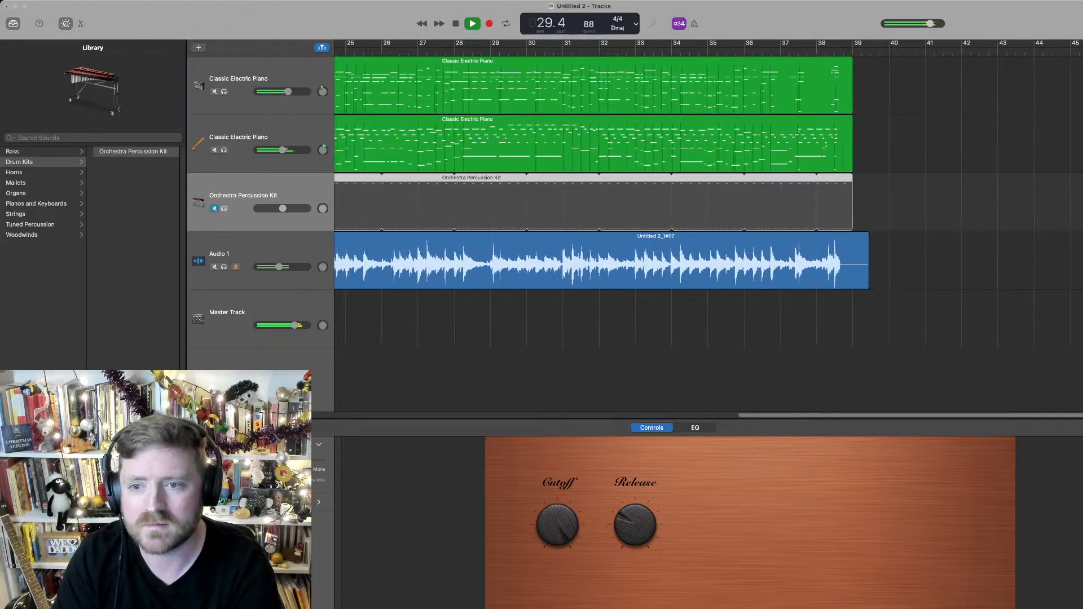
pyautogui.press('space')
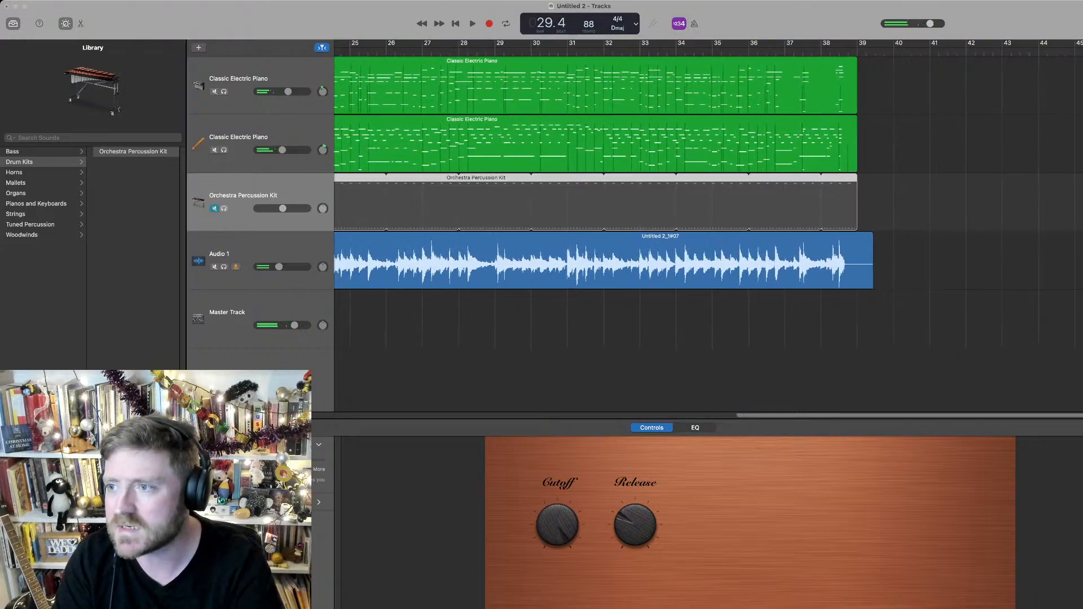
# Lower the master volume and the volume of the first electric piano track slightly
pyautogui.moveTo(931, 24); pyautogui.dragTo(926, 24)
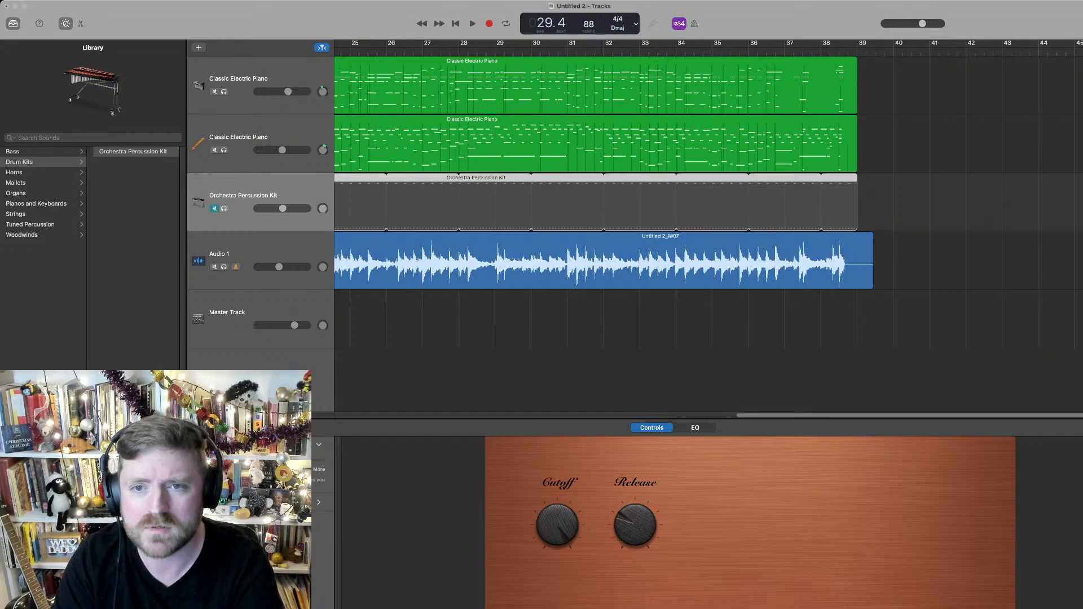
pyautogui.moveTo(288, 91); pyautogui.dragTo(278, 91)
# Set the project tempo to 110 and play the song from bar 1 to about bar 11
pyautogui.press('Return')
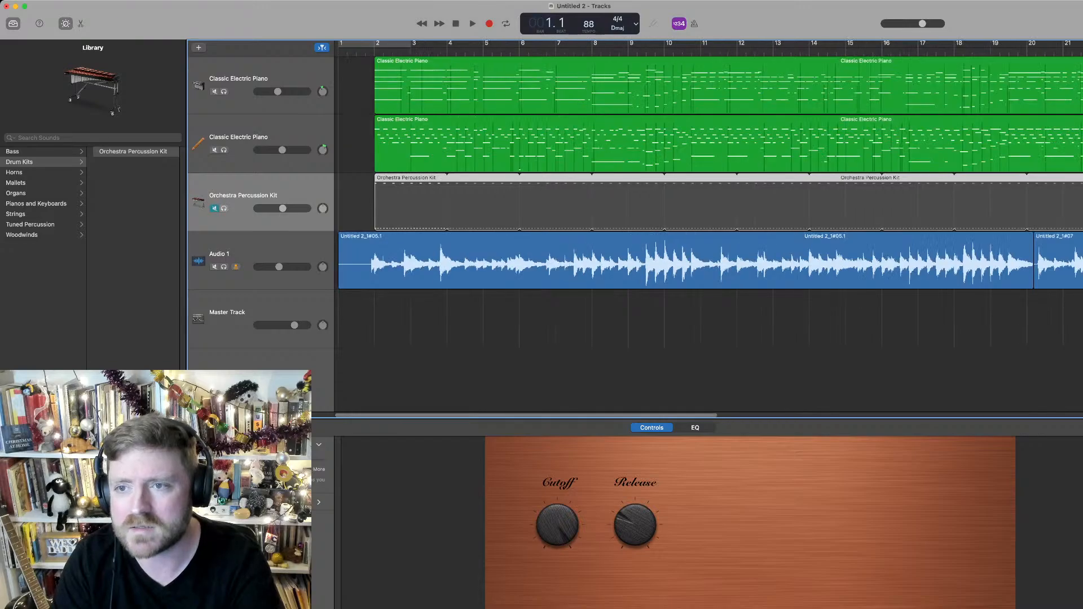
pyautogui.moveTo(589, 24); pyautogui.dragTo(589, 12)
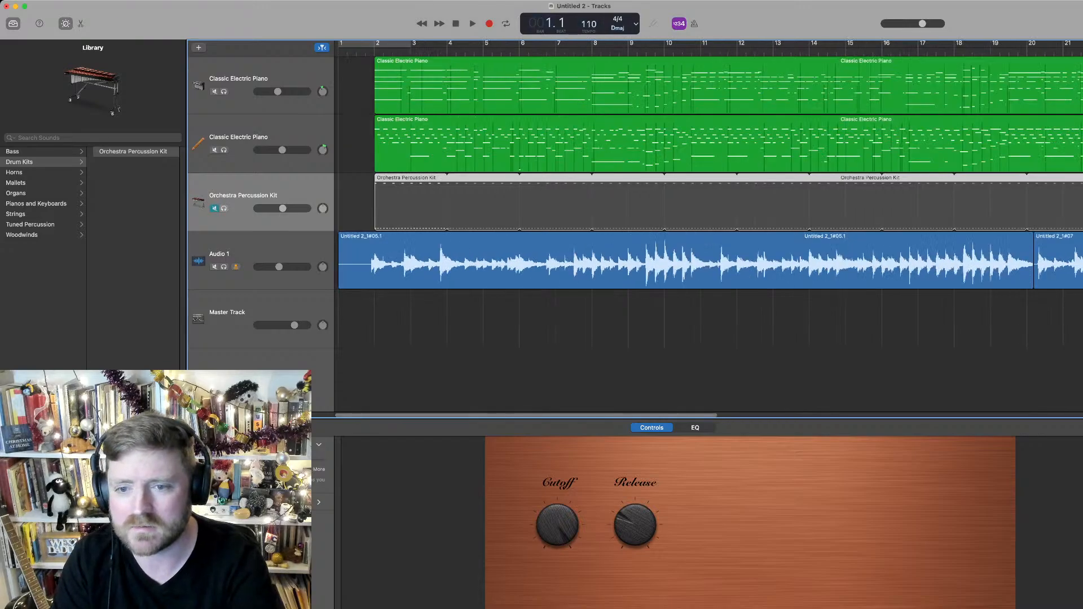
pyautogui.press('space')
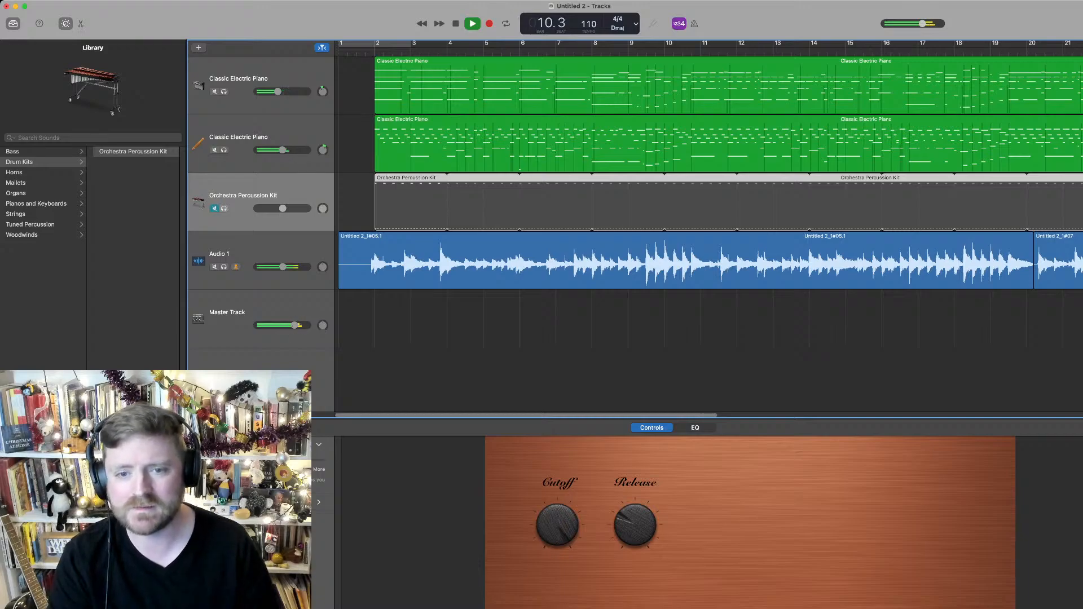
pyautogui.press('space')
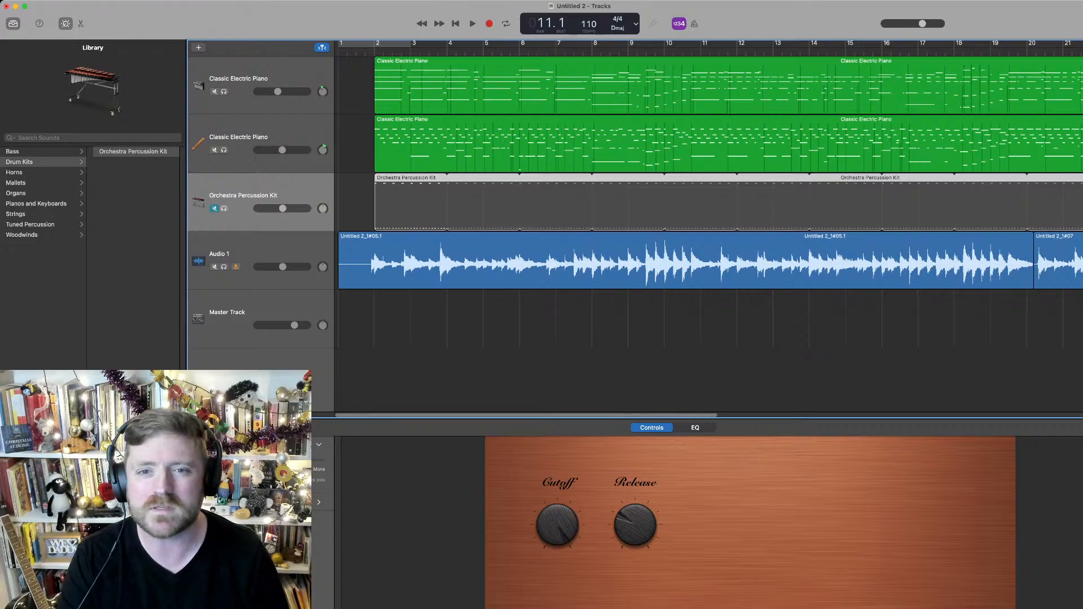
# Load the Flying Clav sound on the first electric piano track and listen to it soloed from bar 11
pyautogui.click(239, 79)
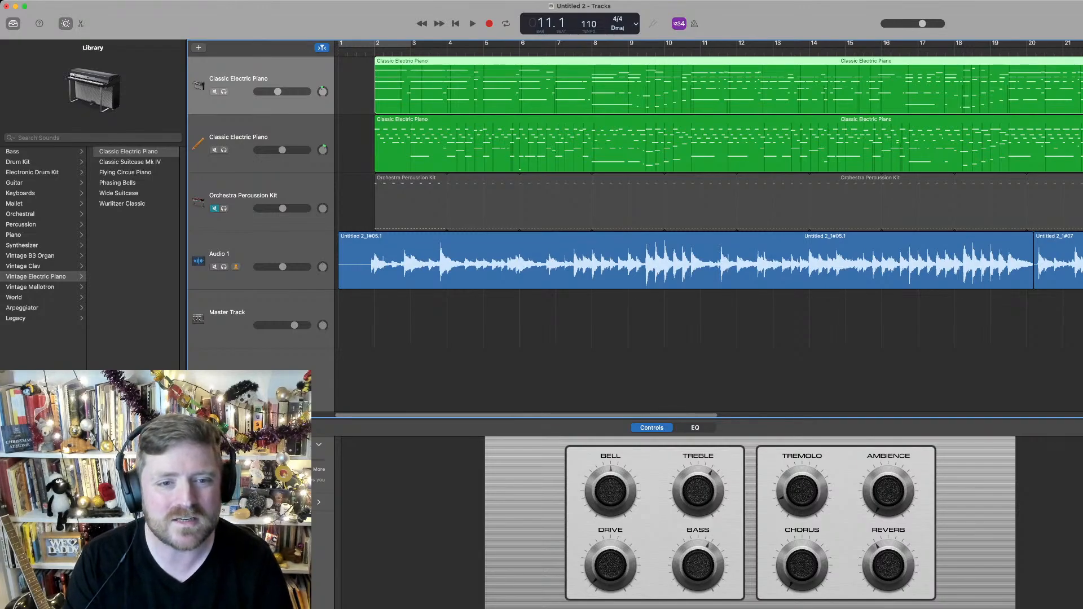
pyautogui.click(21, 193)
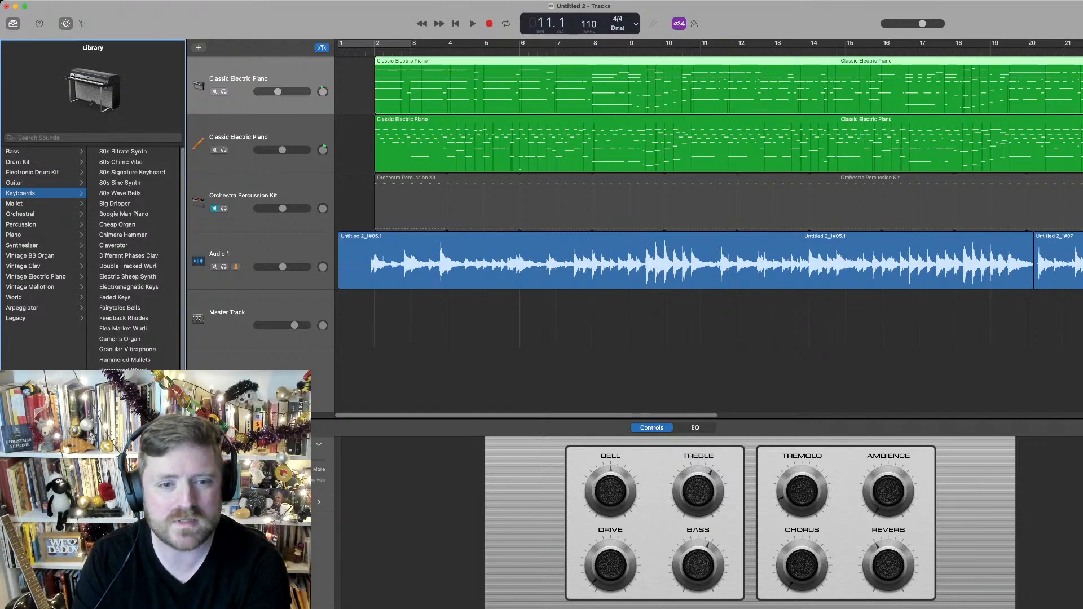
pyautogui.click(30, 255)
pyautogui.click(31, 266)
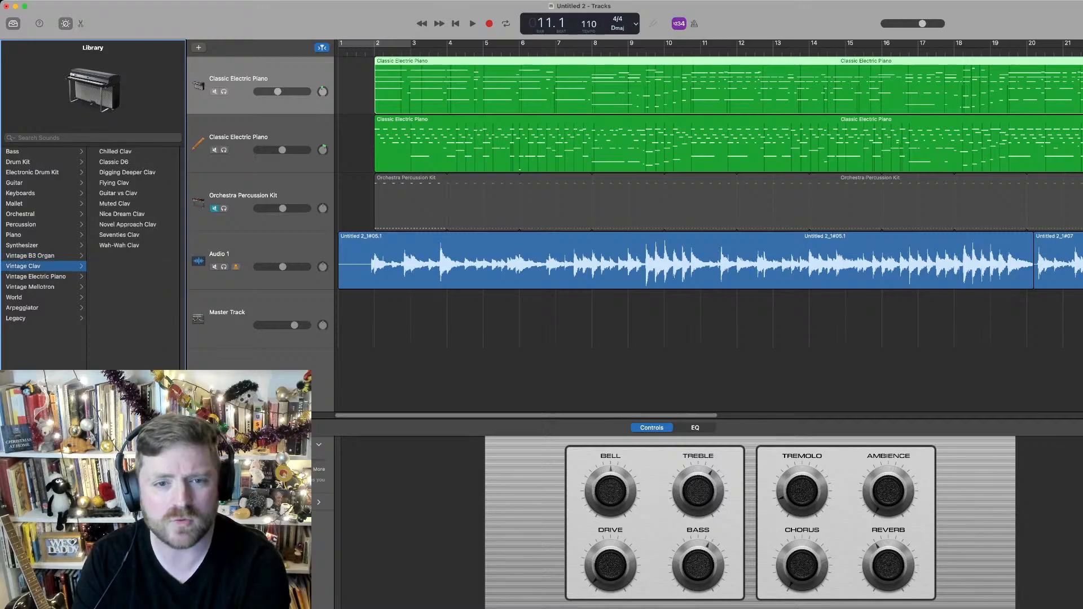
pyautogui.click(114, 183)
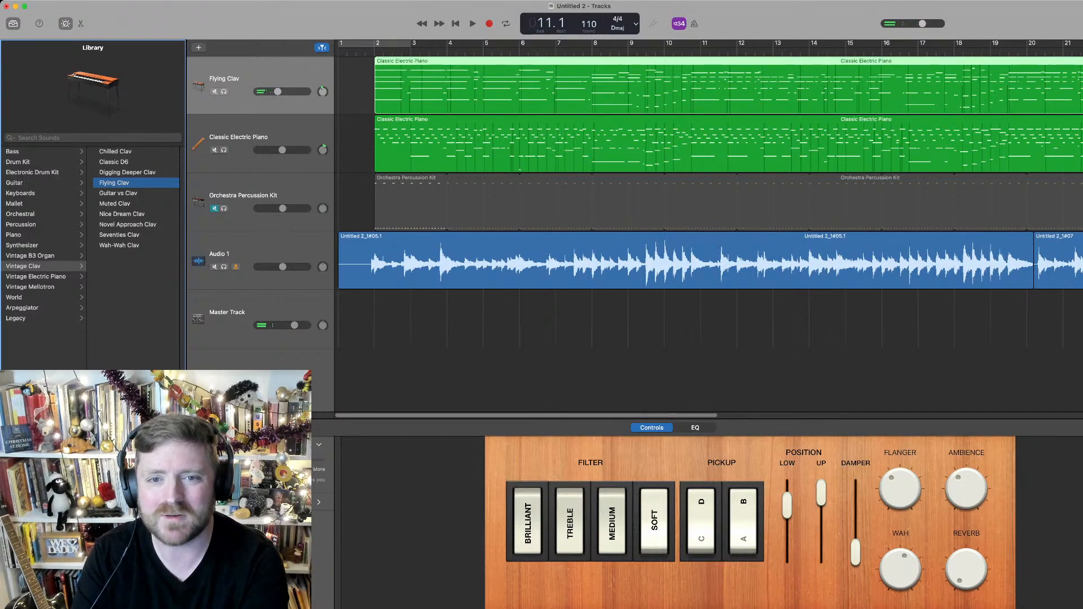
pyautogui.press('s')
pyautogui.press('space')
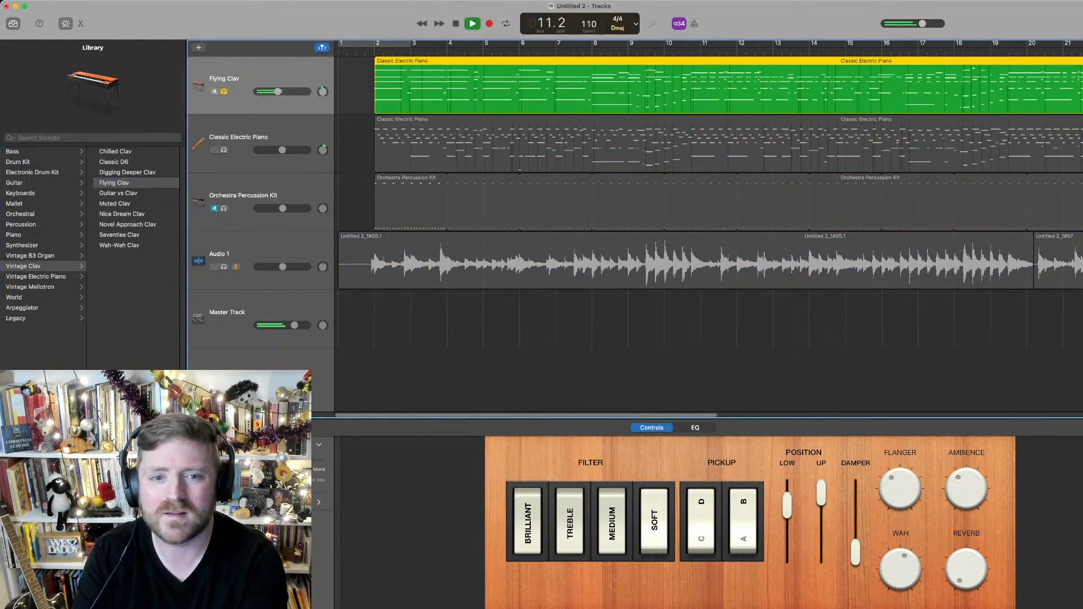
# Try other Vintage Clav sounds on the soloed track, from Guitar vs Clav and Muted Clav through Seventies Clav to Classic D6
pyautogui.click(118, 194)
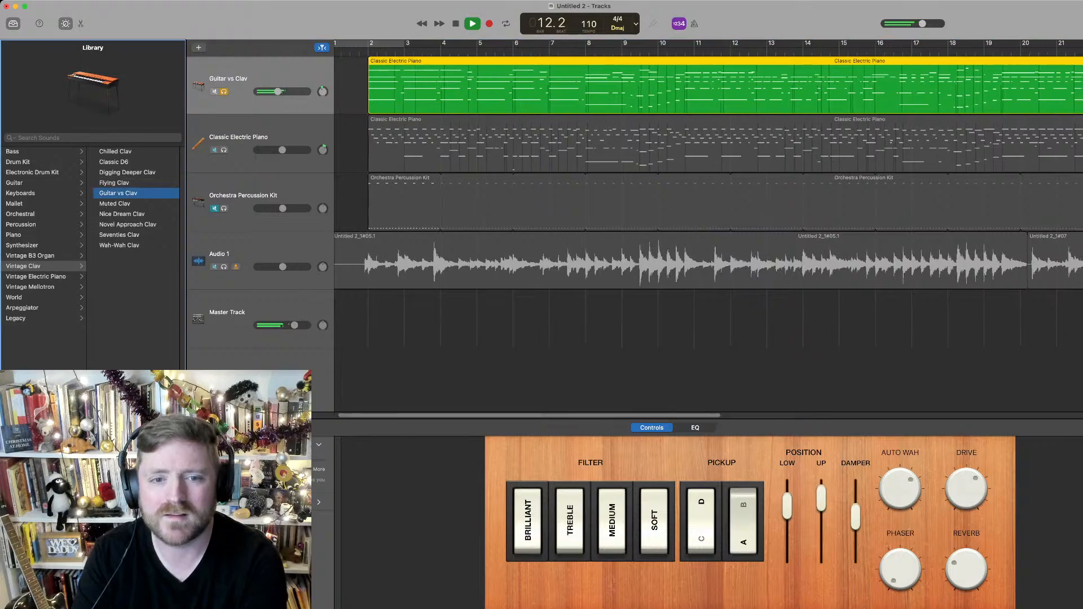
pyautogui.click(115, 204)
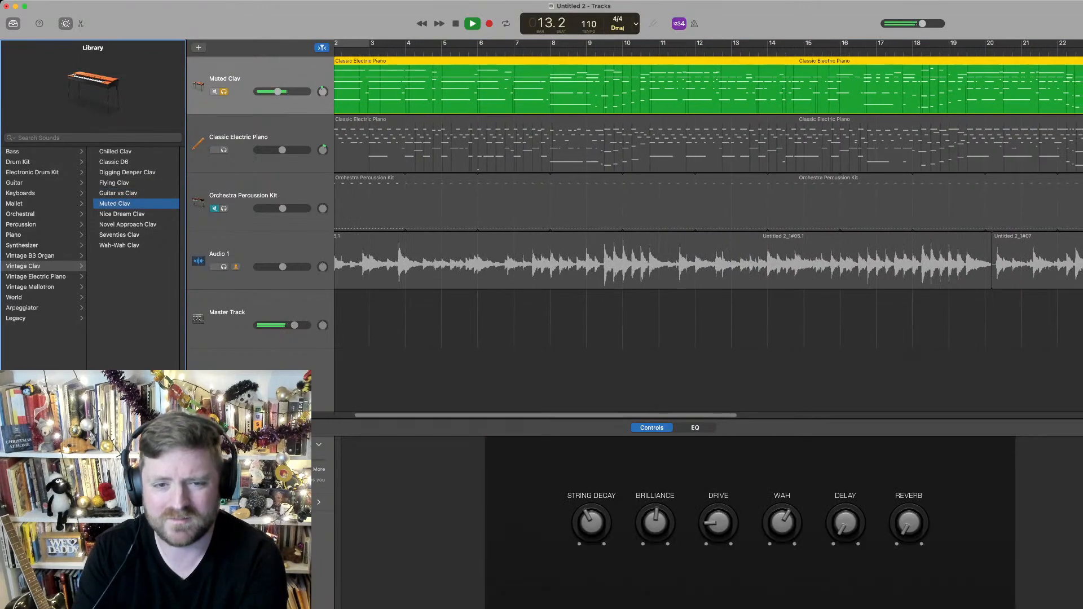
pyautogui.press('Down')
pyautogui.press('Down')
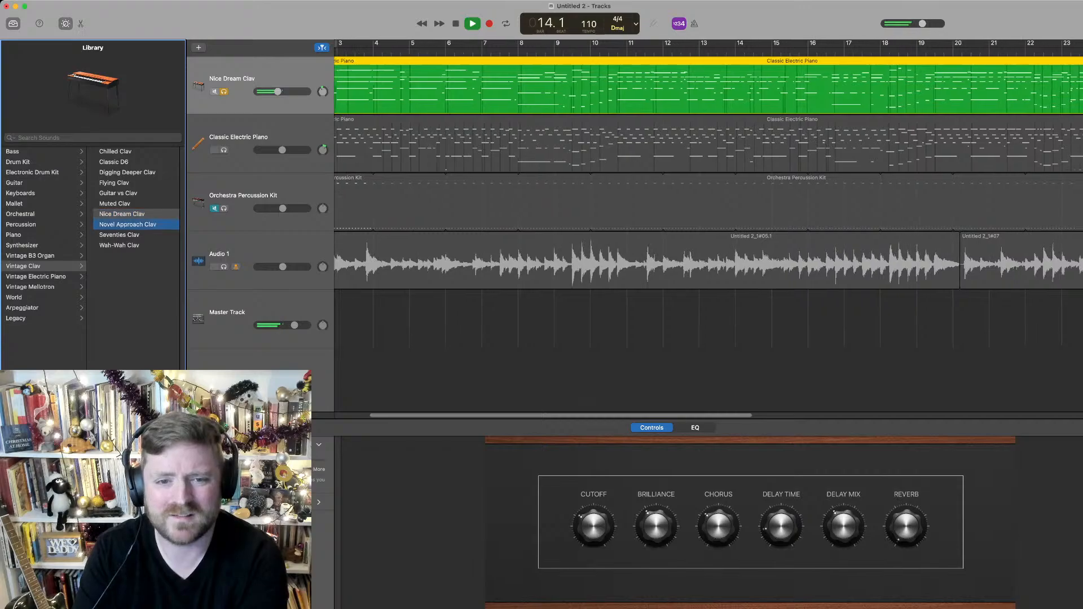
pyautogui.press('Down')
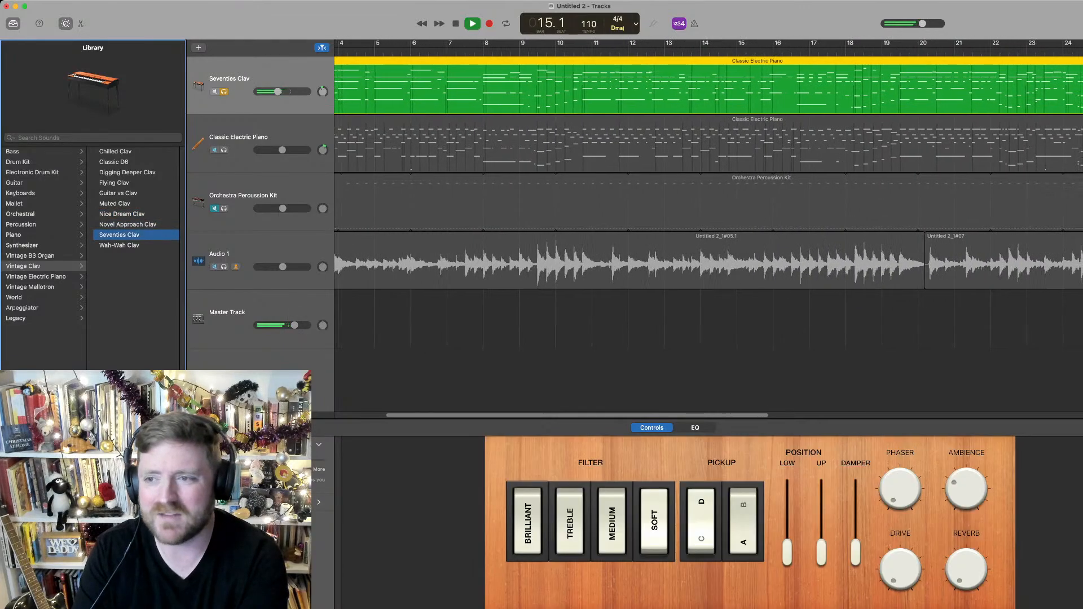
pyautogui.click(113, 162)
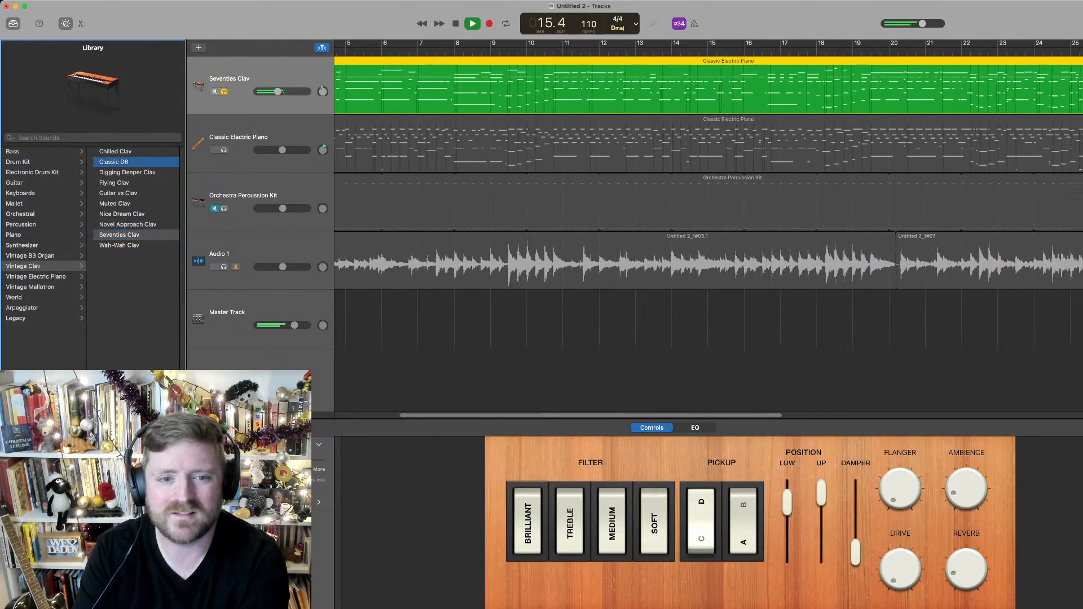
# Give the first track the Classic Suitcase Mk IV vintage electric piano sound, unsolo it and return the playhead to bar 1
pyautogui.click(36, 277)
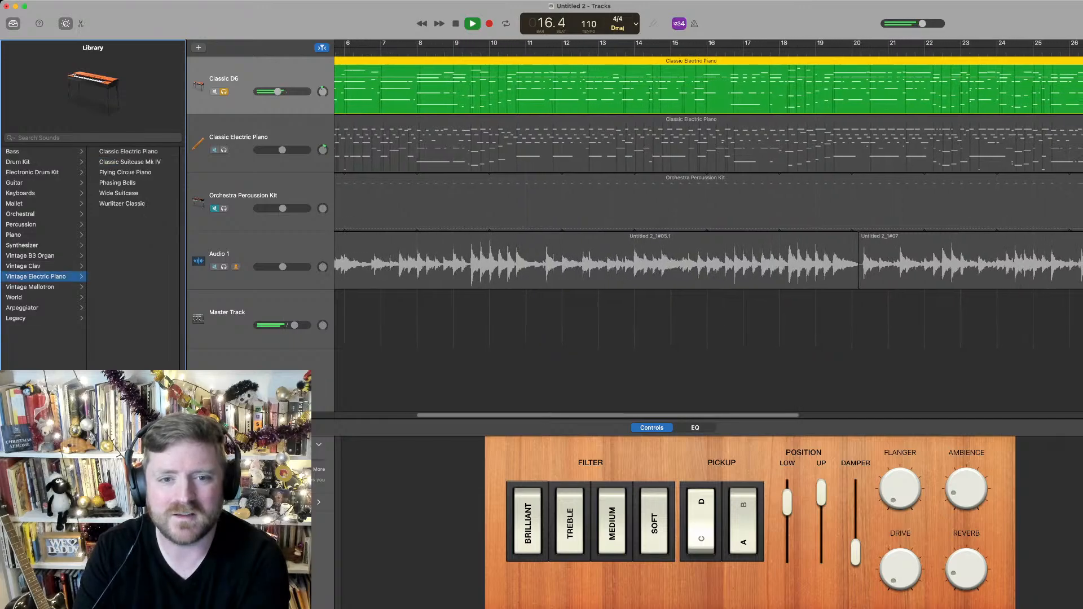
pyautogui.click(130, 162)
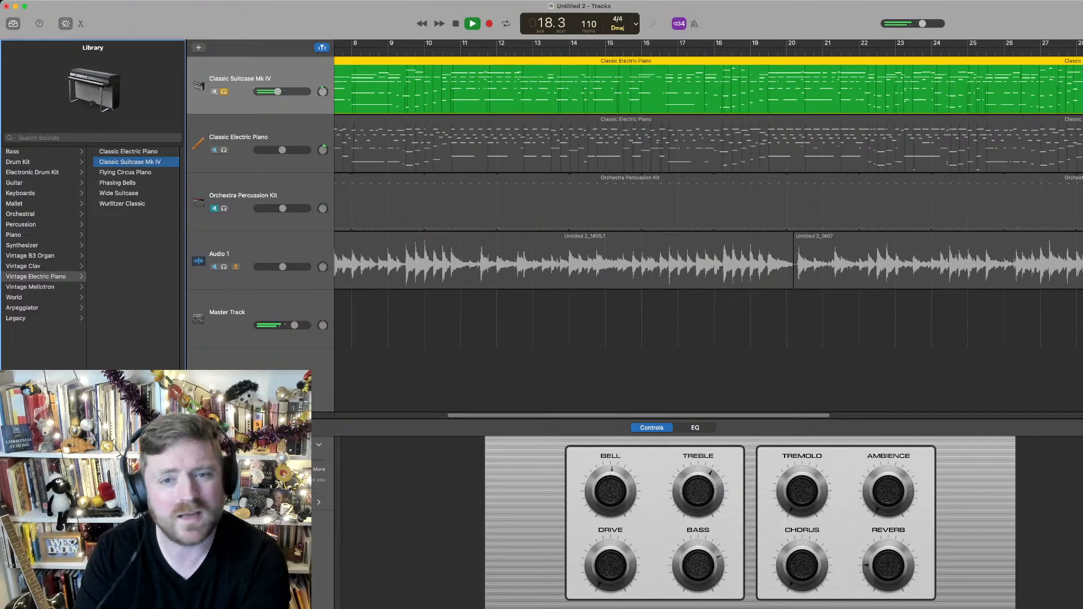
pyautogui.press('super+a')
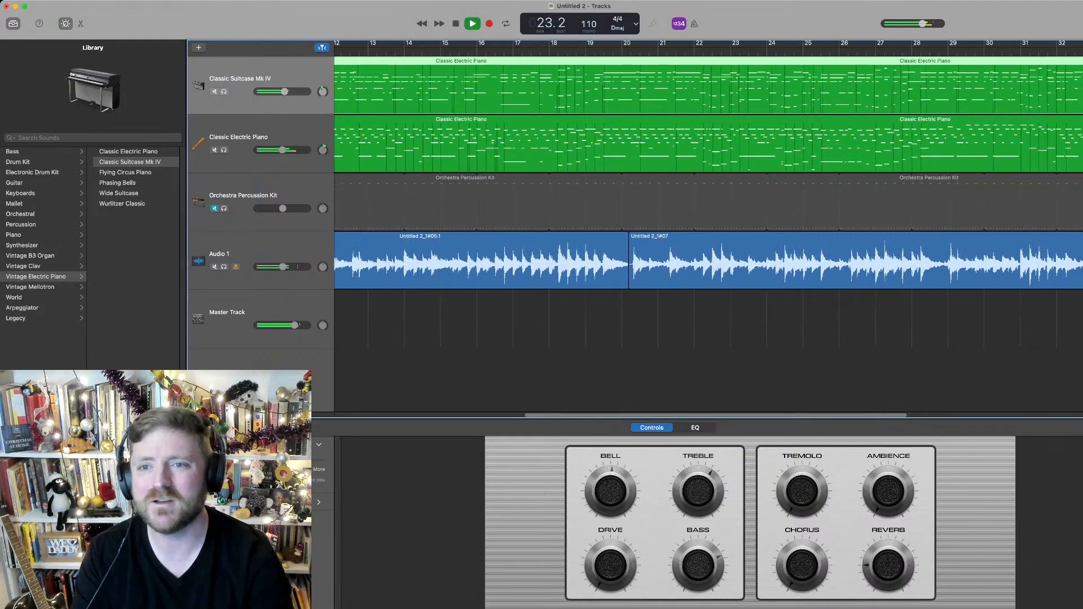
pyautogui.press('space')
pyautogui.press('Return')
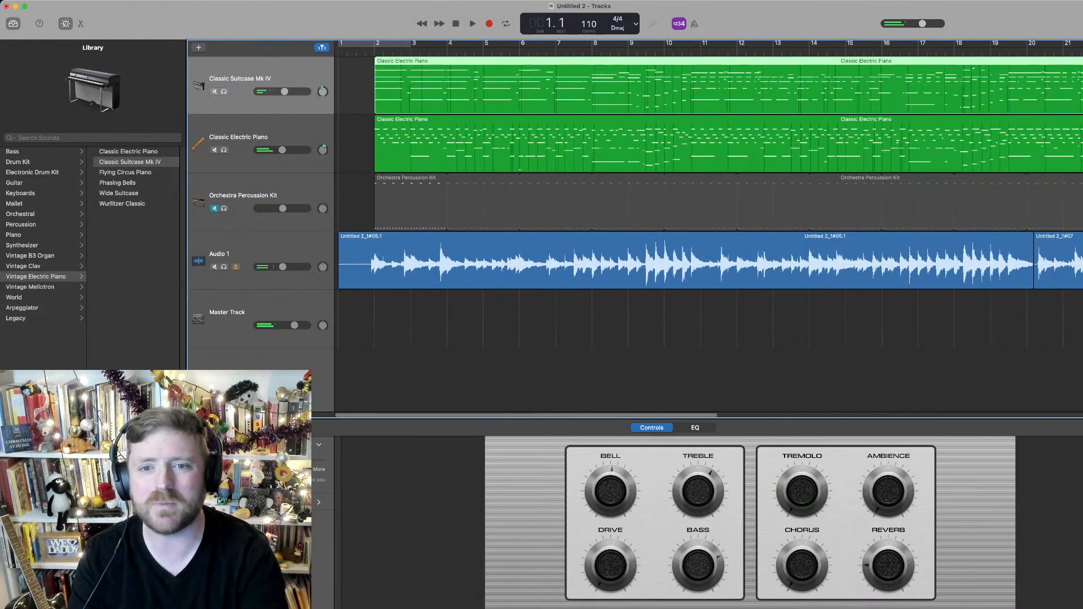
# Duplicate the Celtic Hammered Dulcimer track as an empty track and search the sound library for "bass"
pyautogui.press('Down')
pyautogui.press('super+d')
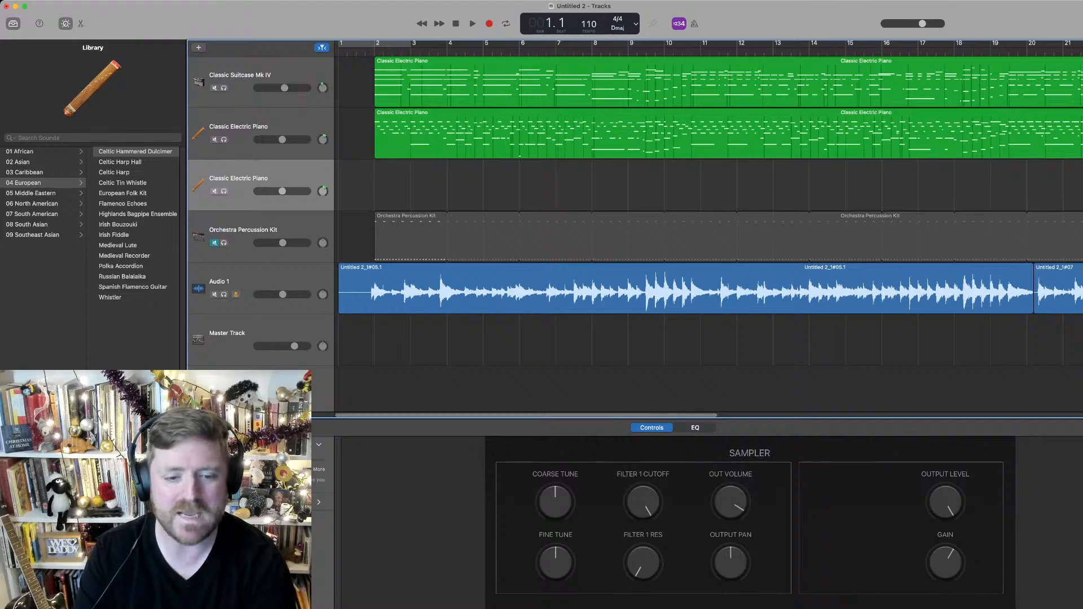
pyautogui.hscroll(-5, 92, 237)
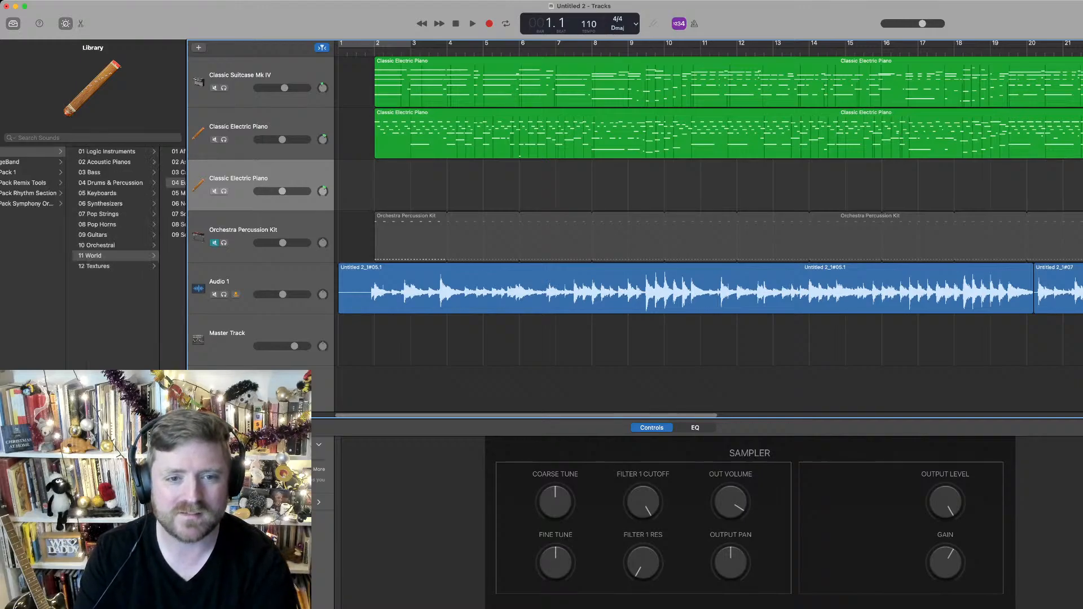
pyautogui.click(34, 151)
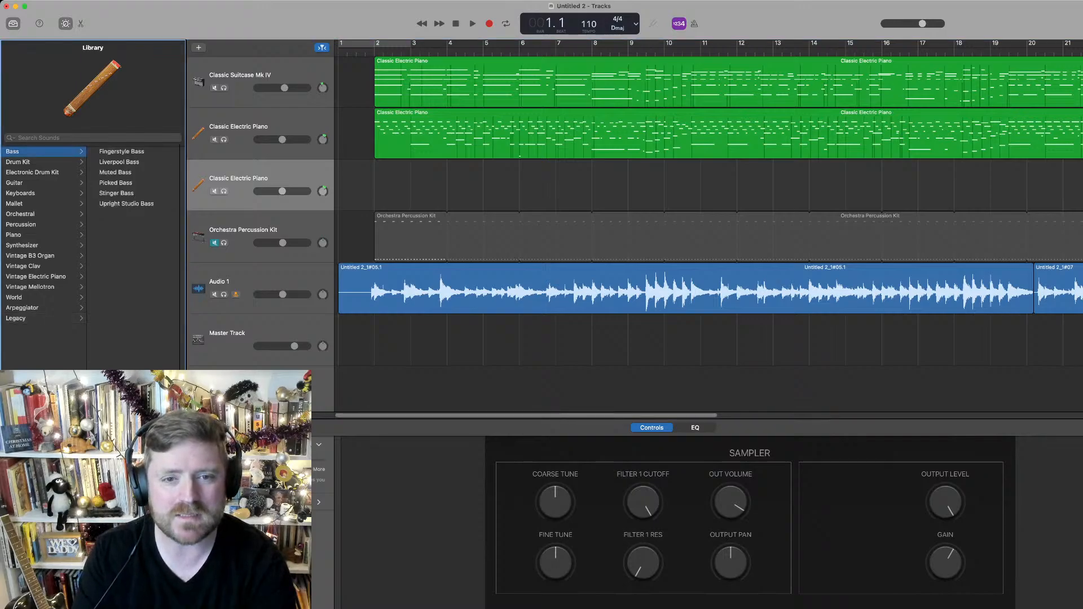
pyautogui.click(39, 138)
pyautogui.write('bass')
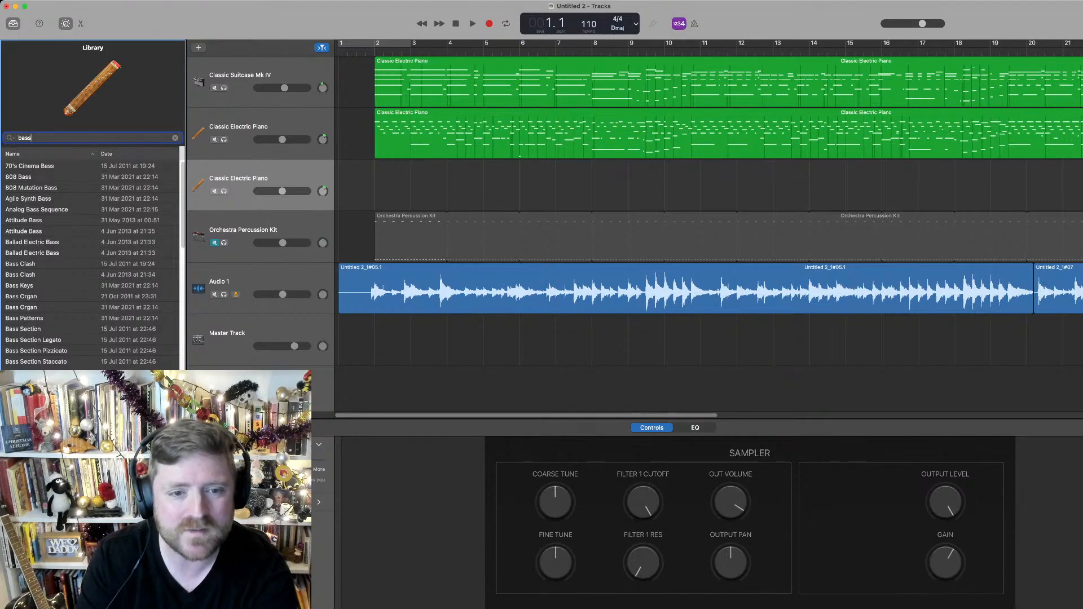
# Audition synth bass sounds from the search results on the duplicated track and lower its volume slightly
pyautogui.click(23, 308)
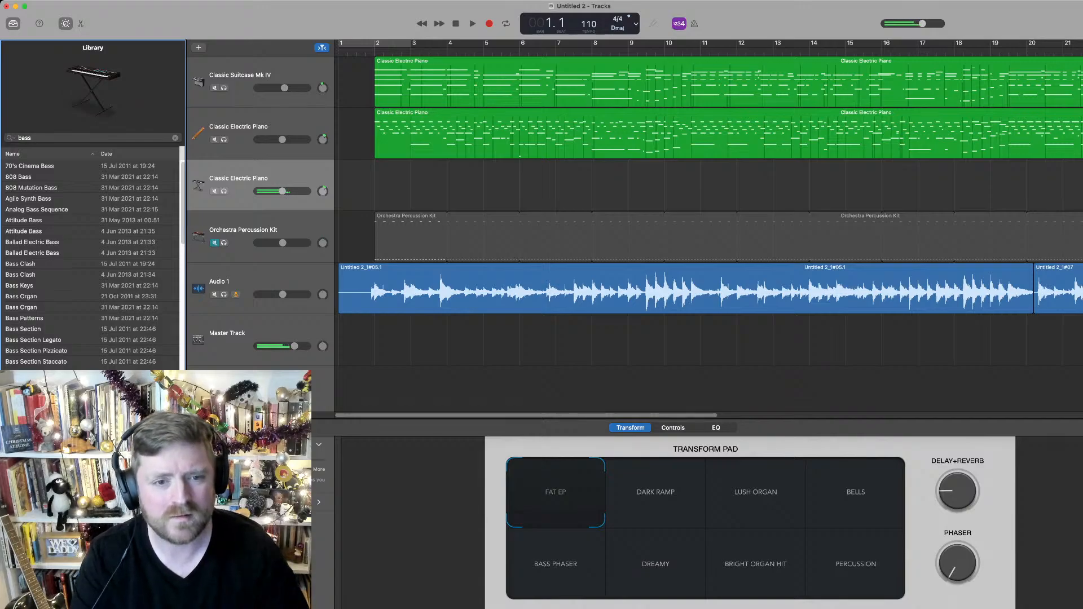
pyautogui.scroll(-10, 93, 266)
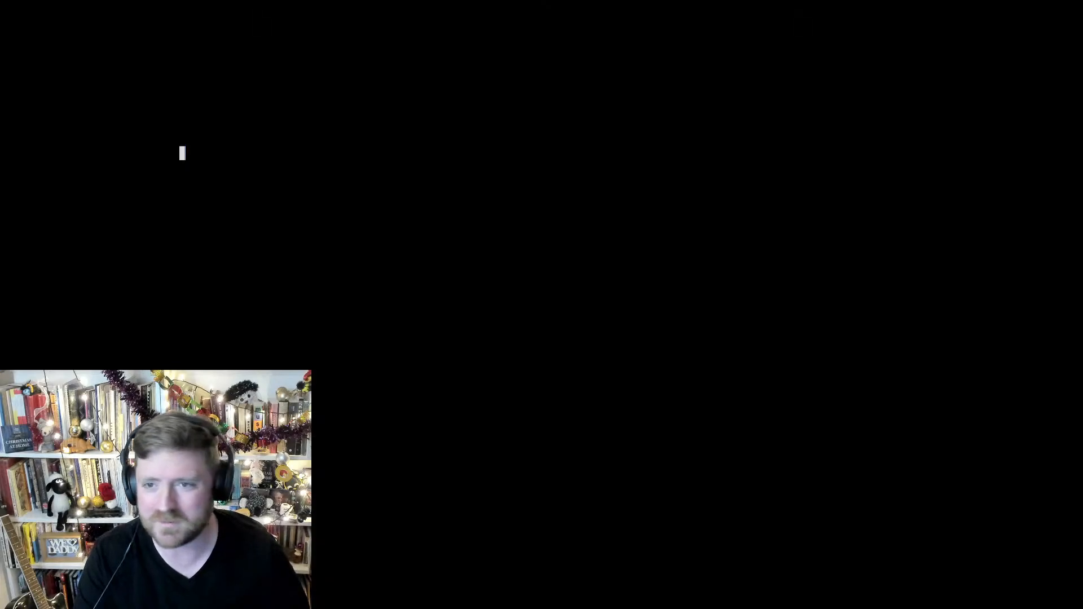
pyautogui.press('Down')
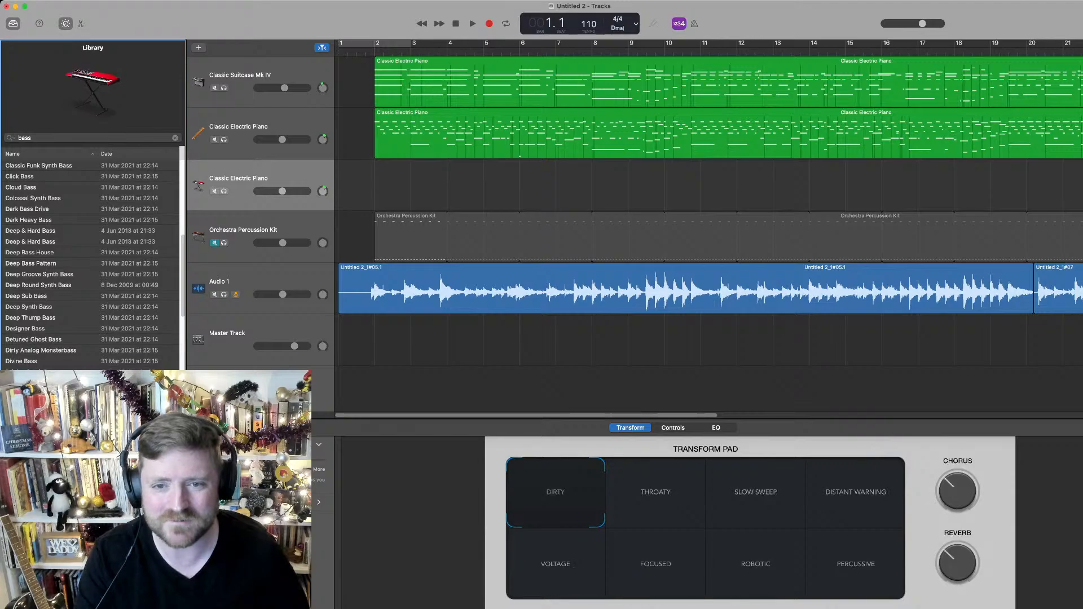
pyautogui.moveTo(282, 191); pyautogui.dragTo(278, 191)
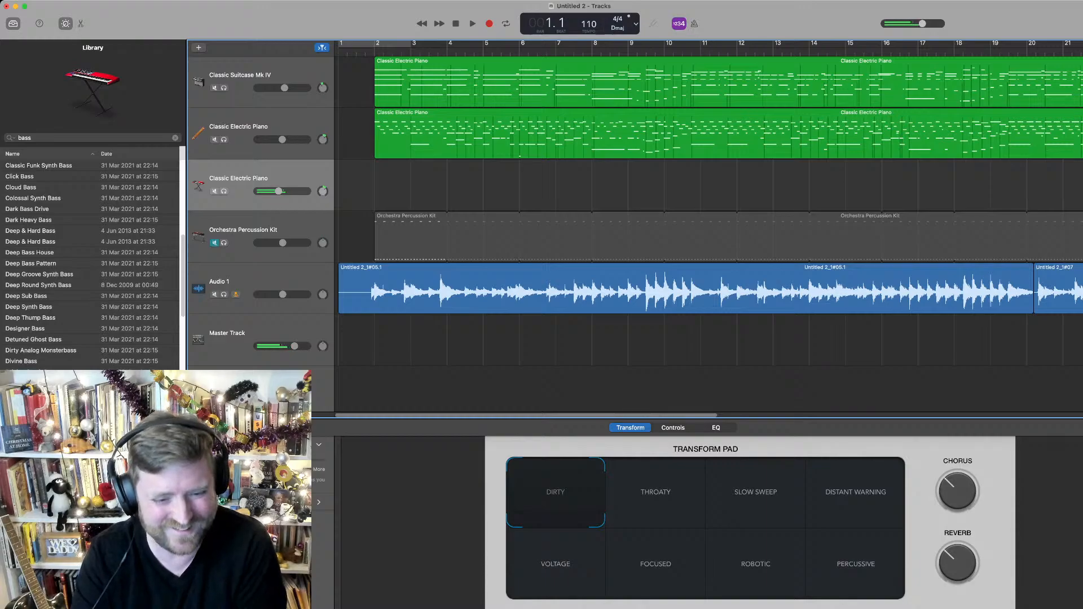
# Load an electric bass guitar sound on the duplicated track and raise the track's volume
pyautogui.click(45, 588)
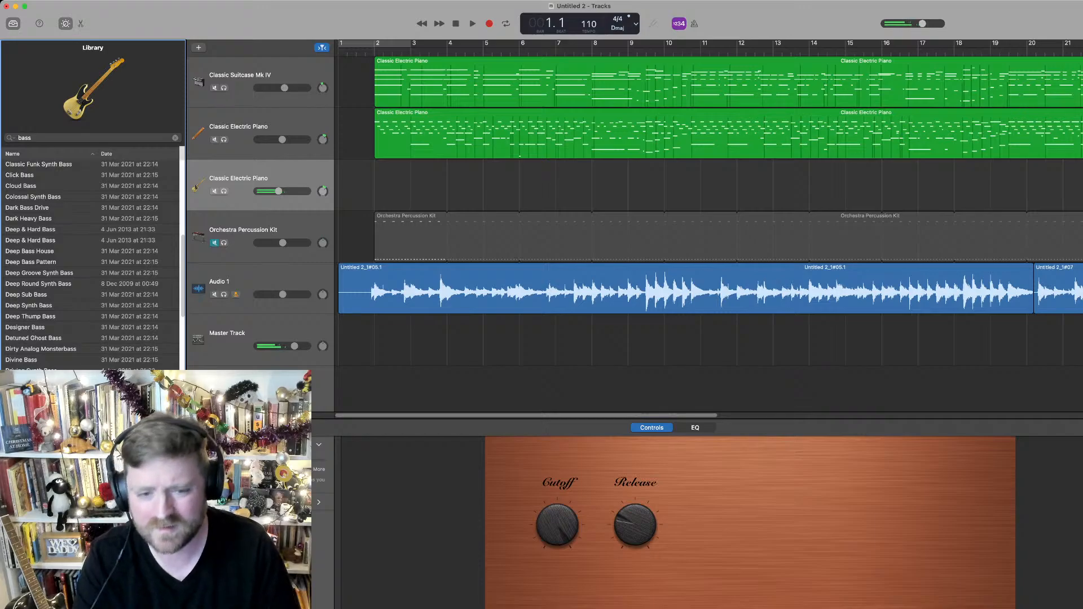
pyautogui.moveTo(279, 192); pyautogui.dragTo(299, 192)
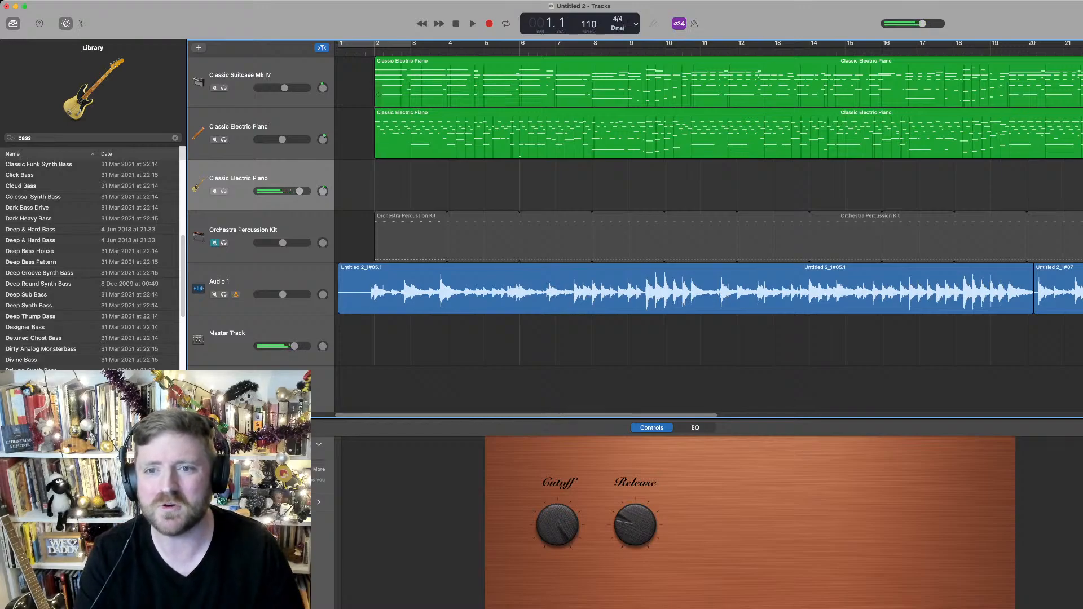
# Record a bass part on the new track from the start of the song to bar 39
pyautogui.press('r')
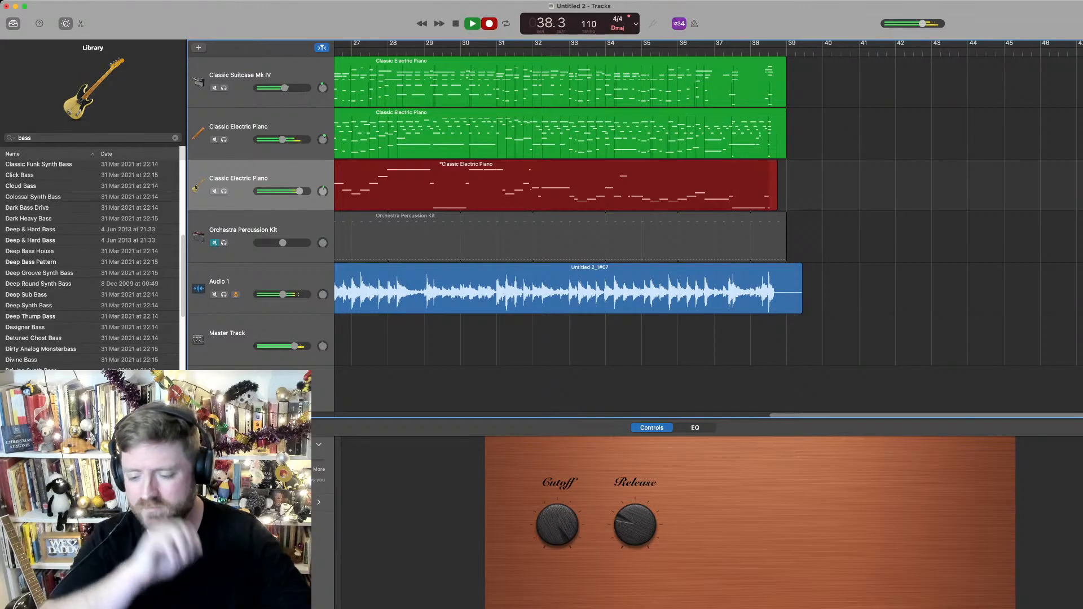
pyautogui.press('space')
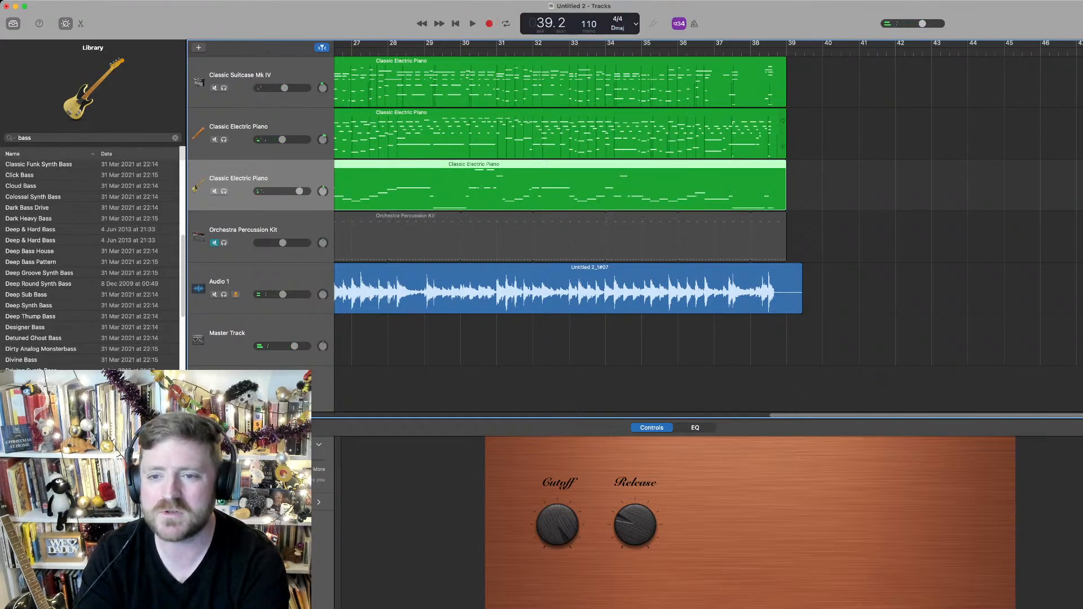
# Show the bass part's notes in the editor, return to the song start and add a new audio track below Audio 1
pyautogui.press('e')
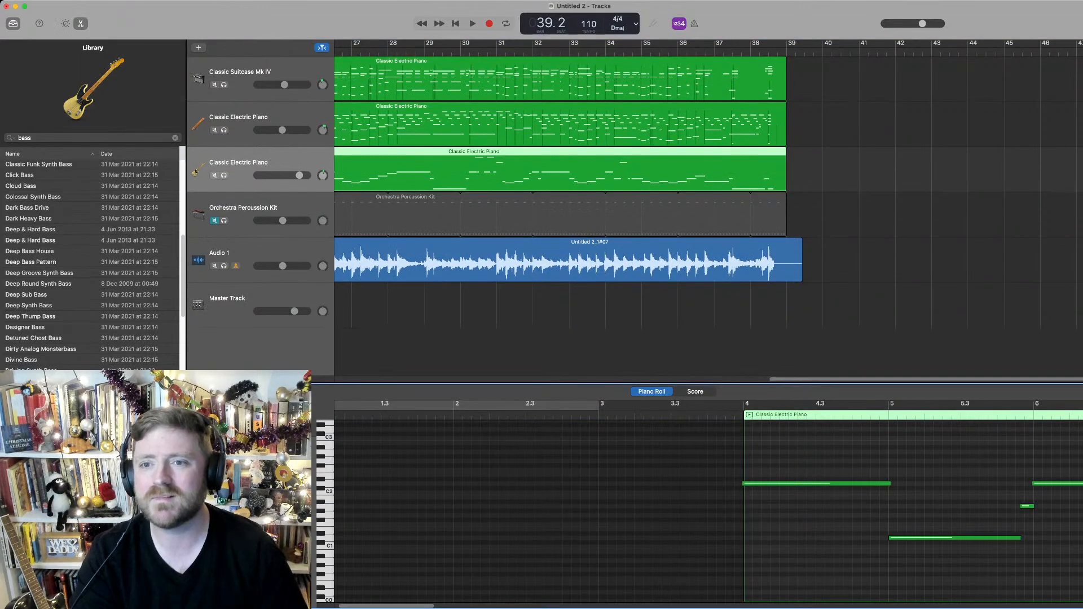
pyautogui.press('Return')
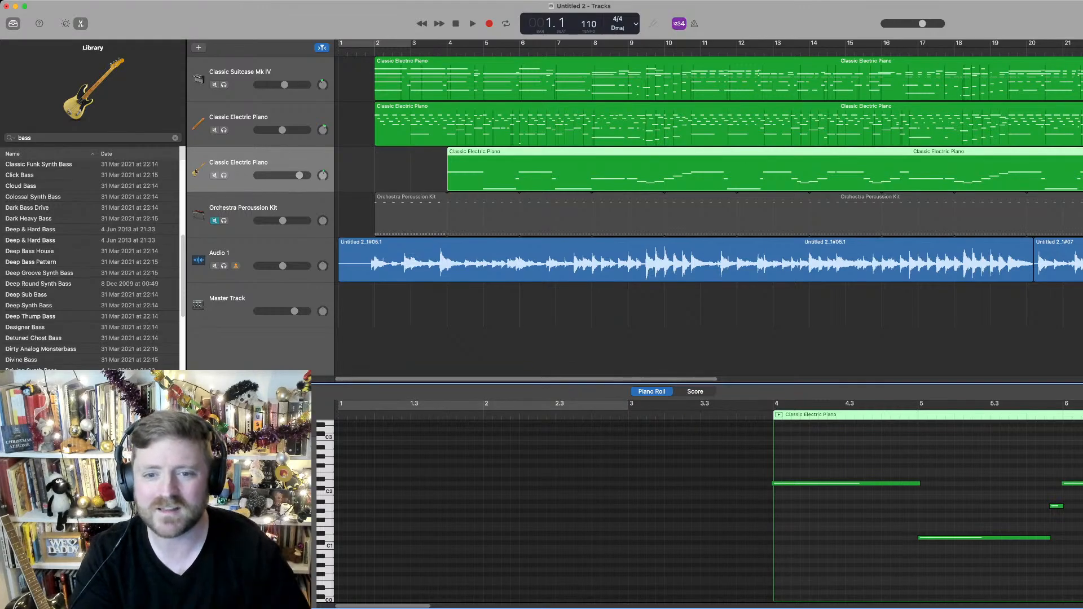
pyautogui.click(248, 254)
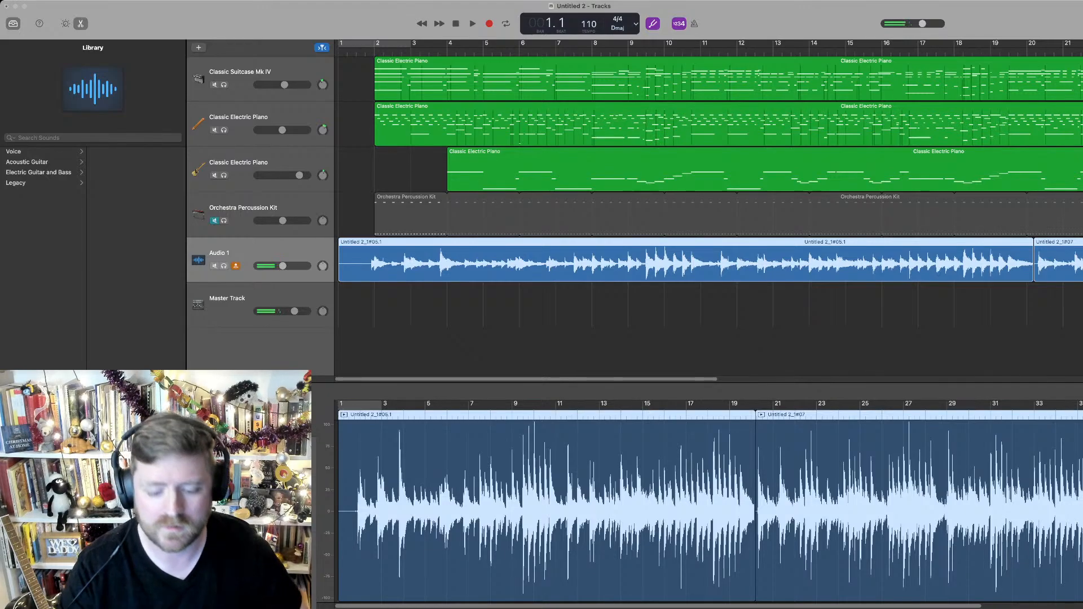
pyautogui.press('alt+super+a')
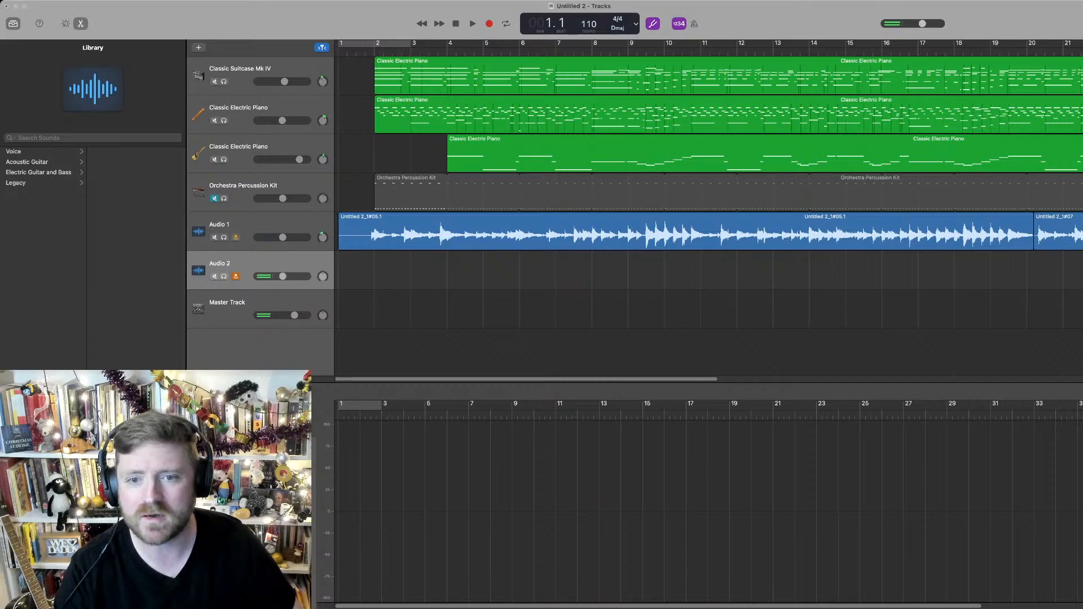
pyautogui.press('super+Tab')
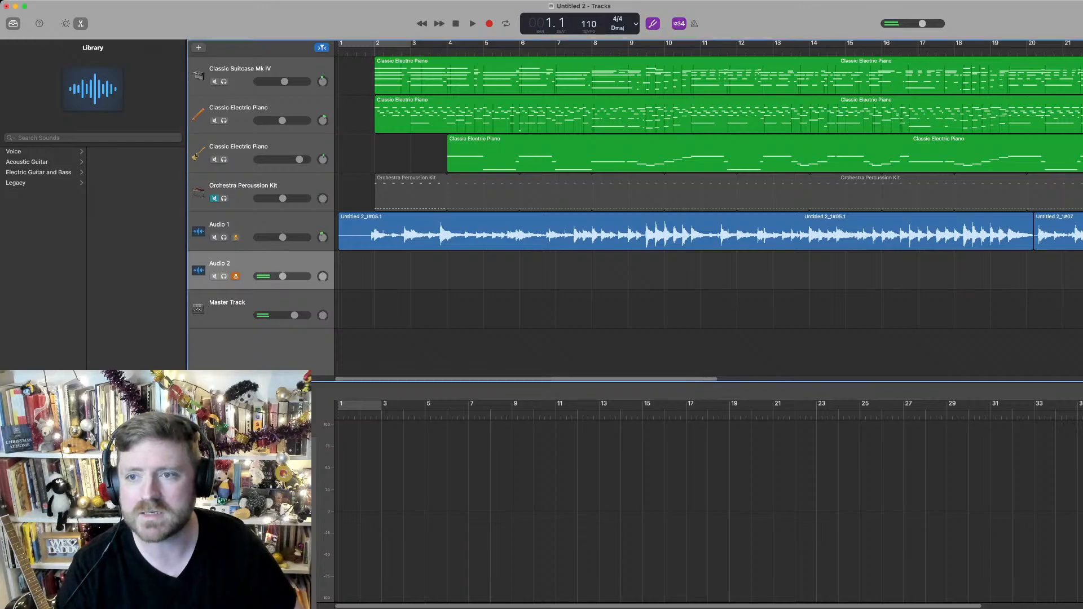
# Set the tempo to 90 and record an audio part on Audio 2 from the song start to about bar 27
pyautogui.moveTo(588, 24); pyautogui.dragTo(589, 34)
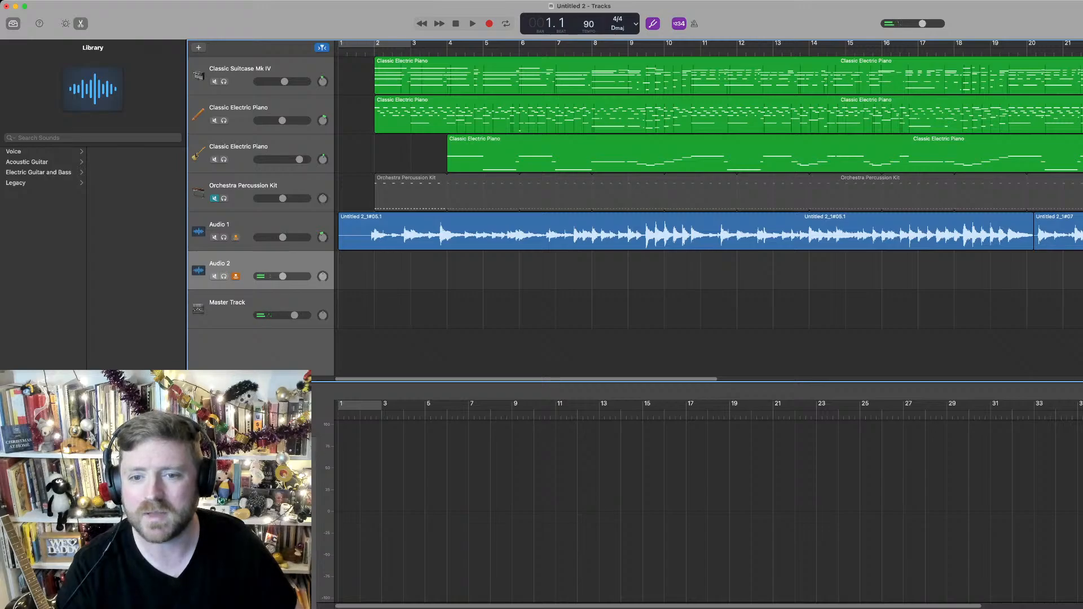
pyautogui.press('r')
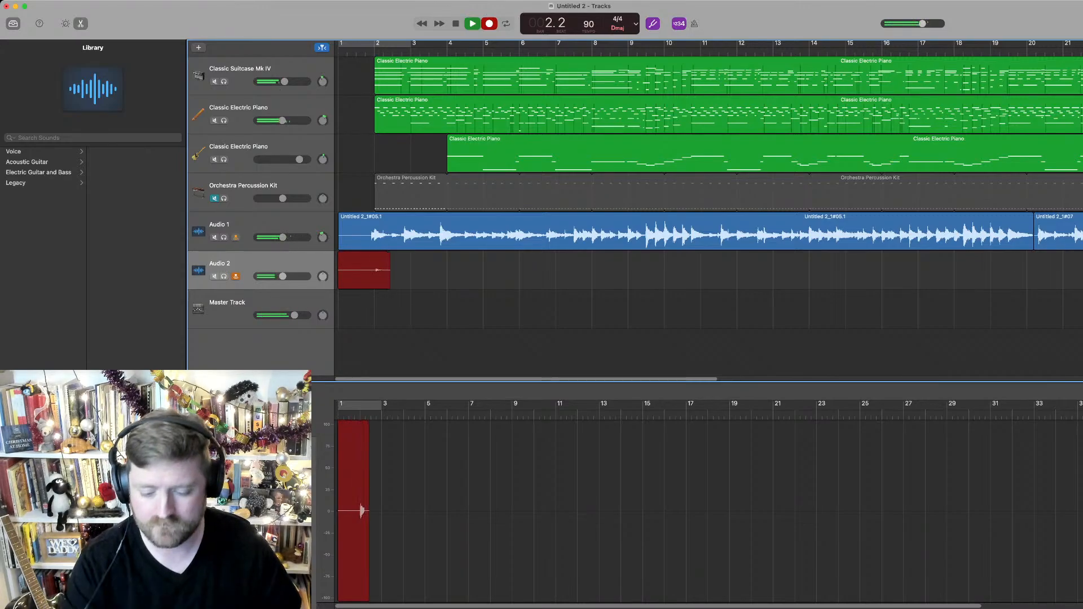
pyautogui.press('space')
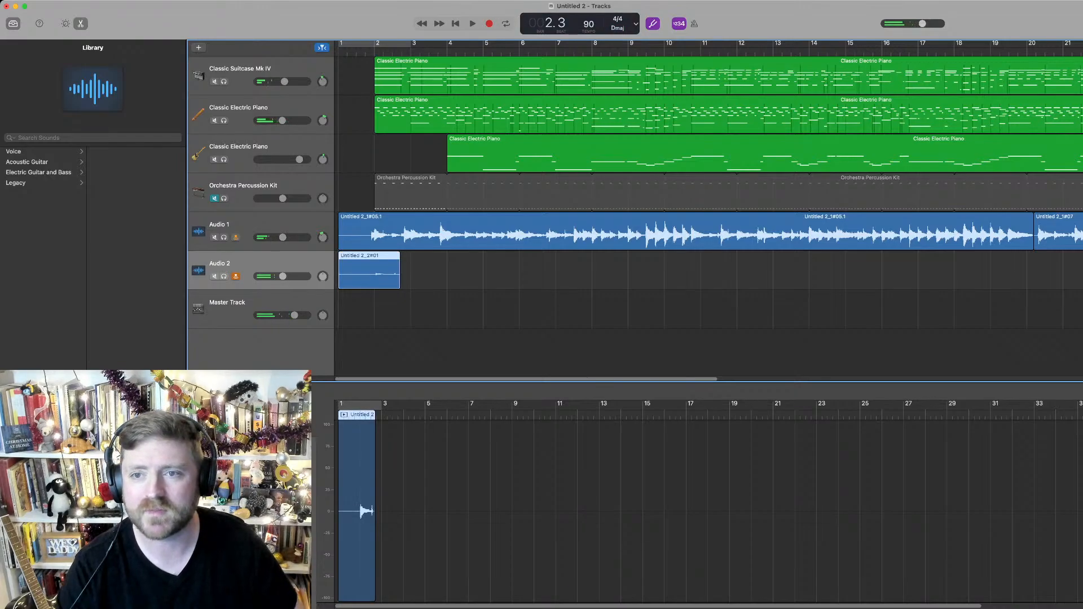
pyautogui.press('Return')
pyautogui.press('r')
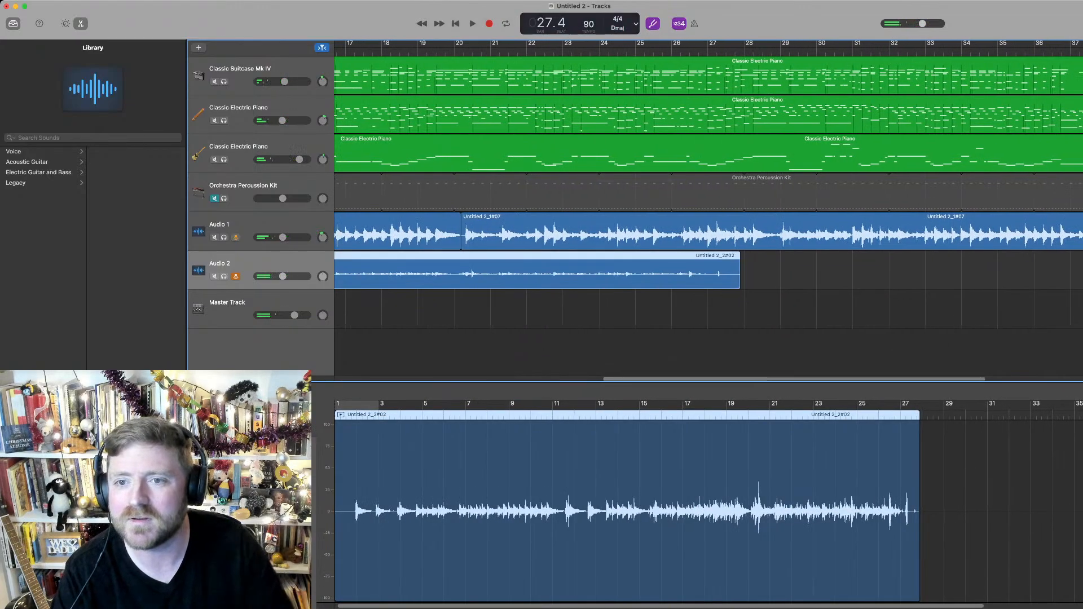
# Play back the Audio 2 recording from around bar 19 with the track soloed to find a re-recording point
pyautogui.press('space')
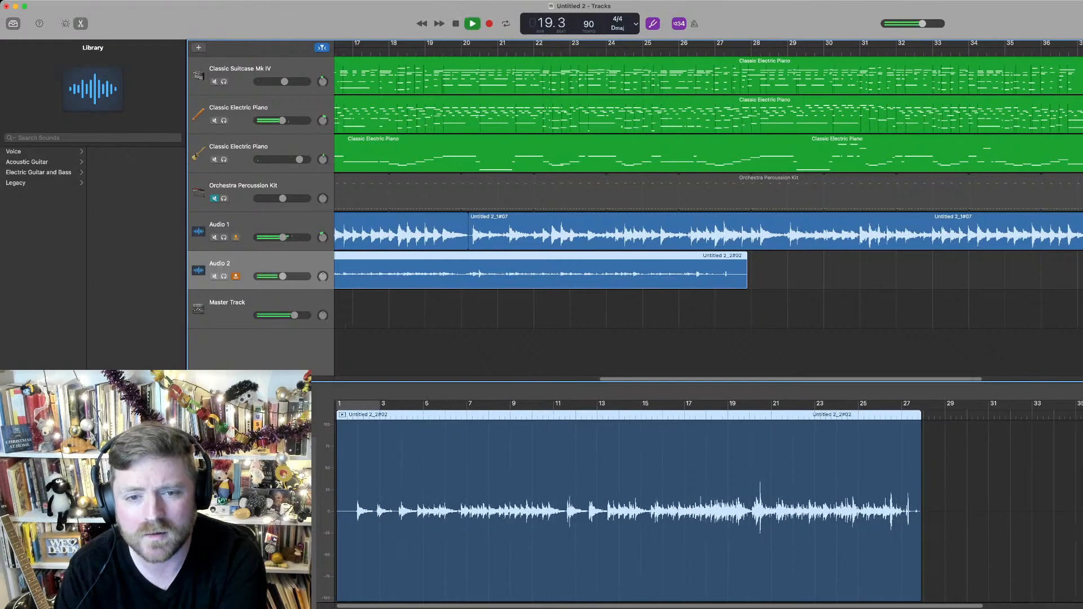
pyautogui.press('s')
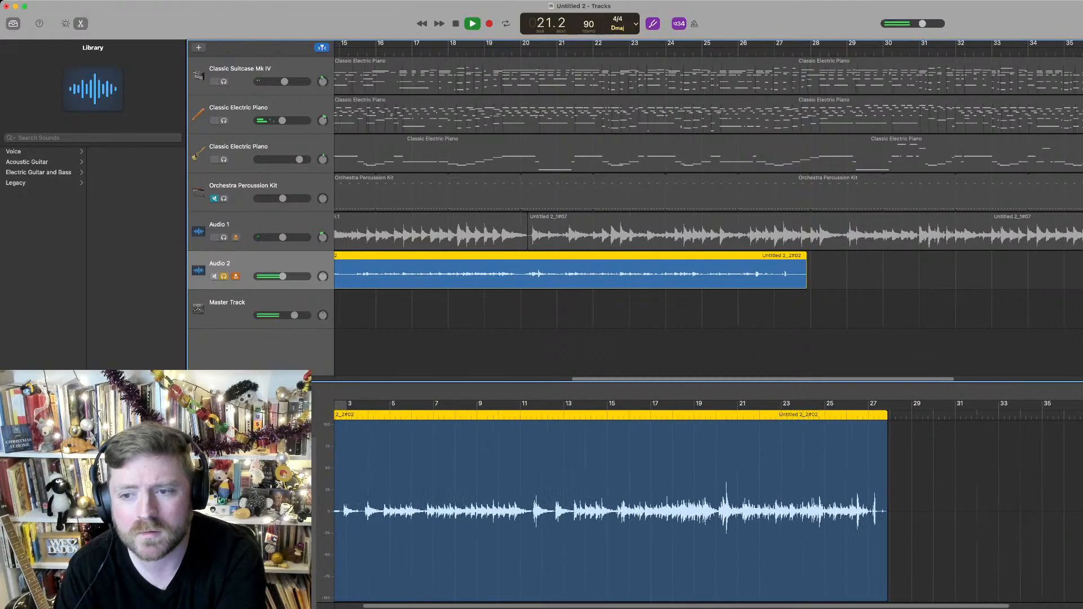
pyautogui.press('space')
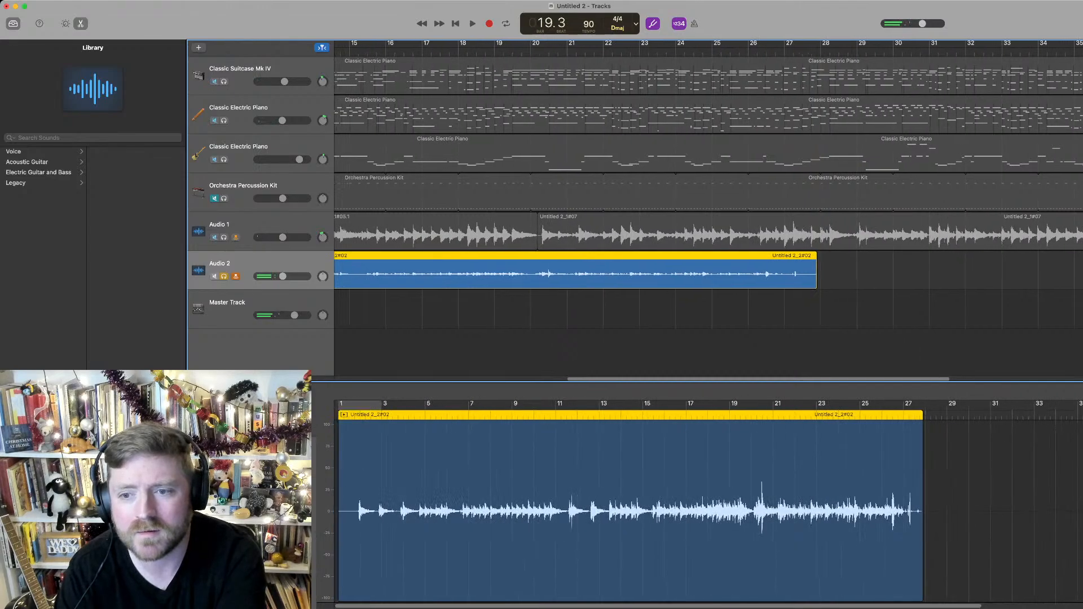
pyautogui.press('space')
pyautogui.press('space')
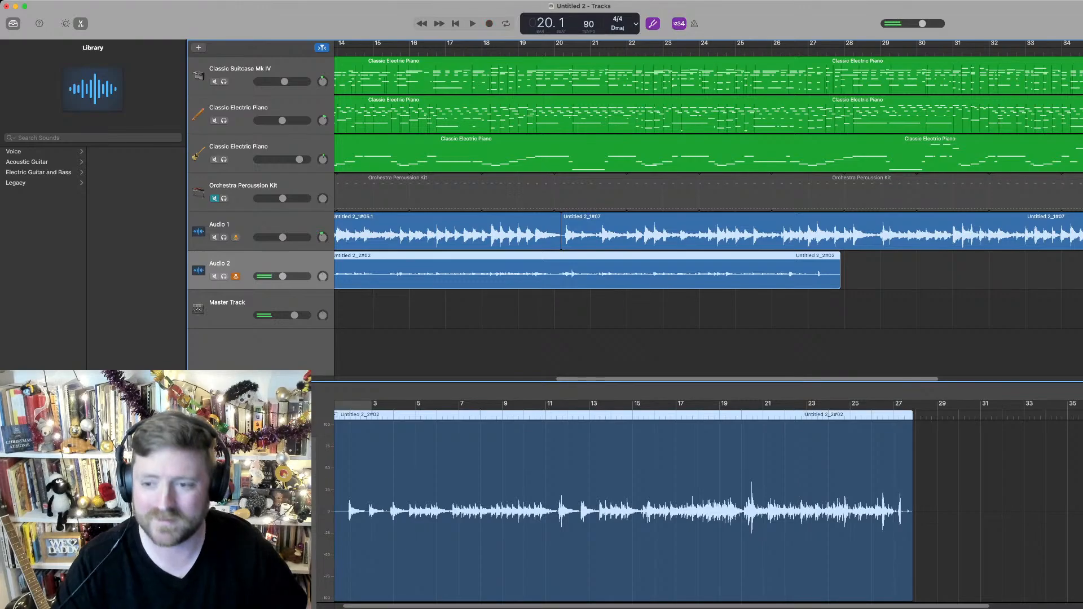
# Re-record Audio 2 from bar 20 to past bar 39 and trim the ends of both audio tracks to bar 39
pyautogui.press('r')
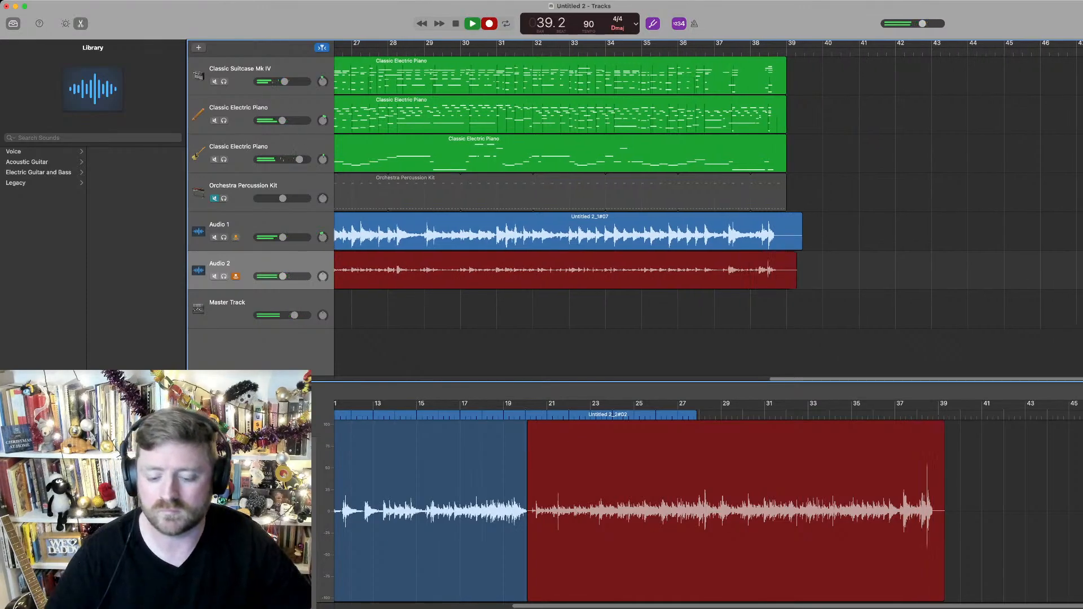
pyautogui.press('space')
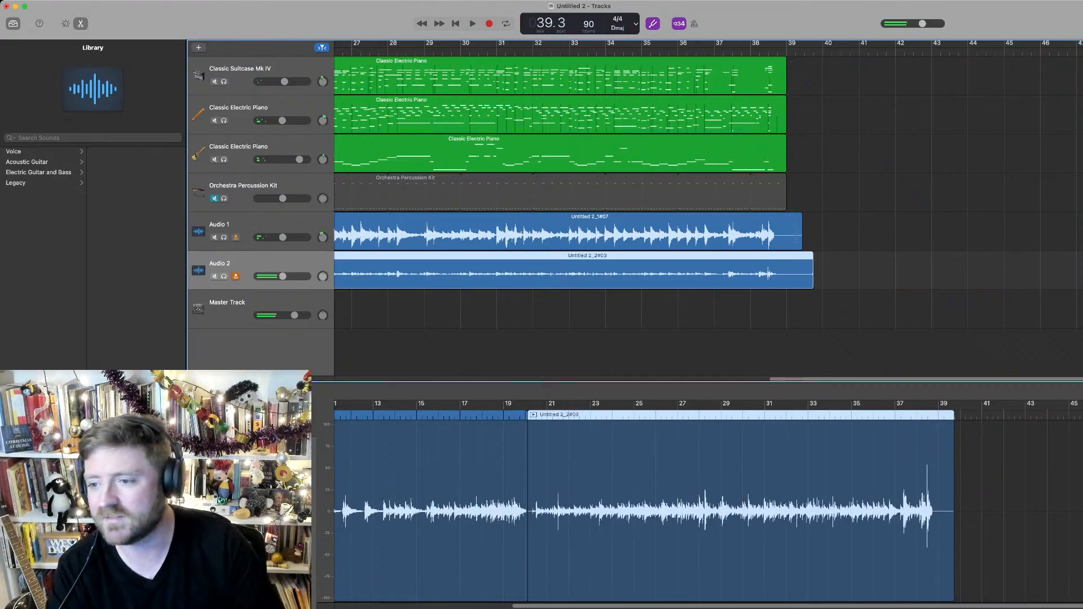
pyautogui.moveTo(840, 278); pyautogui.dragTo(788, 232)
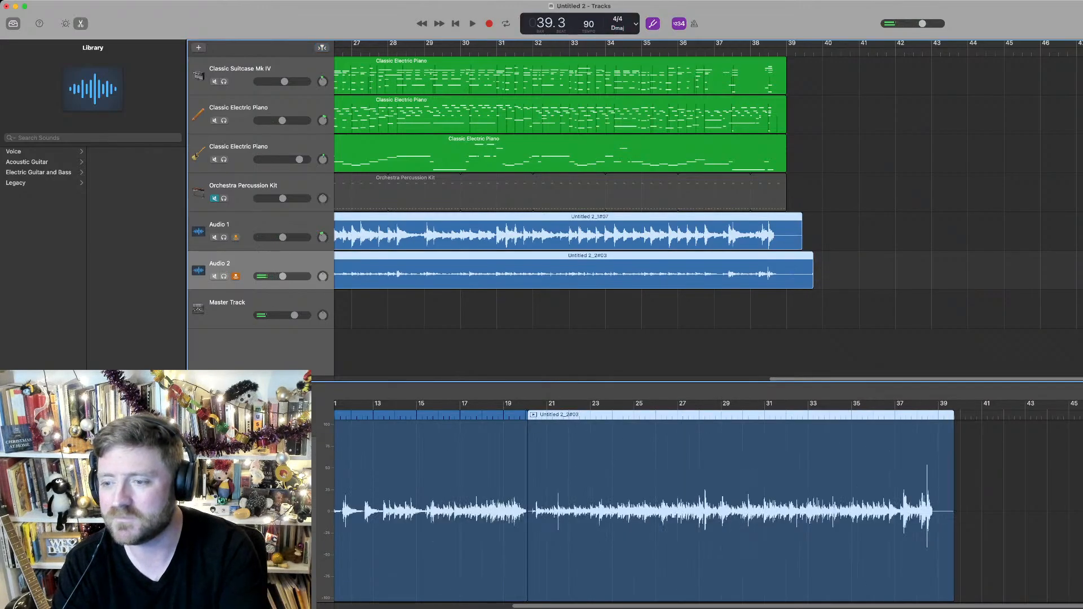
pyautogui.moveTo(809, 270); pyautogui.dragTo(783, 269)
pyautogui.moveTo(790, 233); pyautogui.dragTo(786, 233)
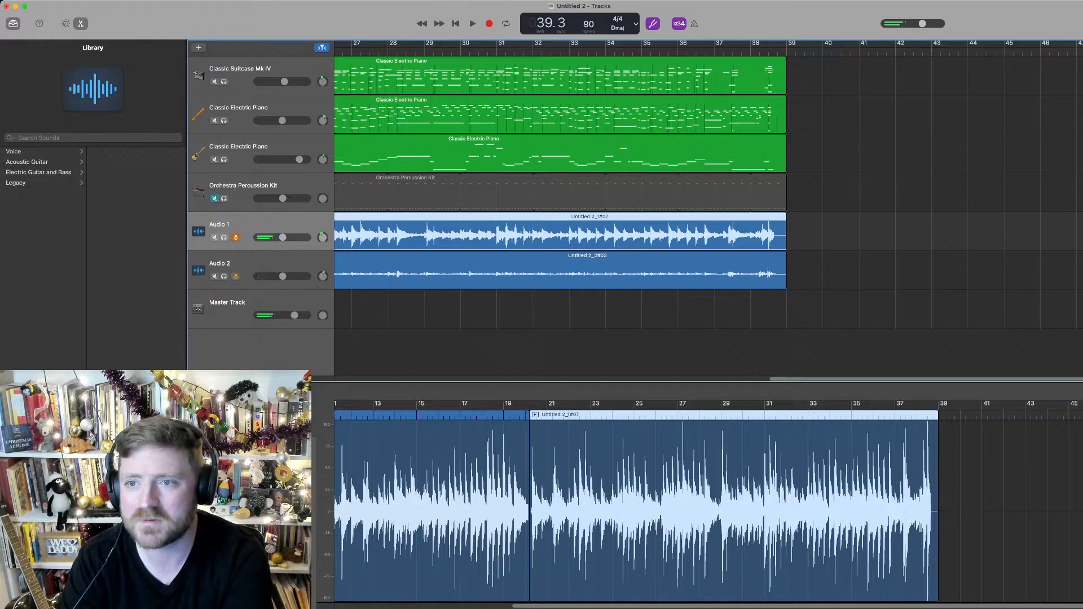
# Set the tempo to 108, play the song from the start to bar 11 and raise Audio 2's volume slightly
pyautogui.press('Return')
pyautogui.click(560, 154)
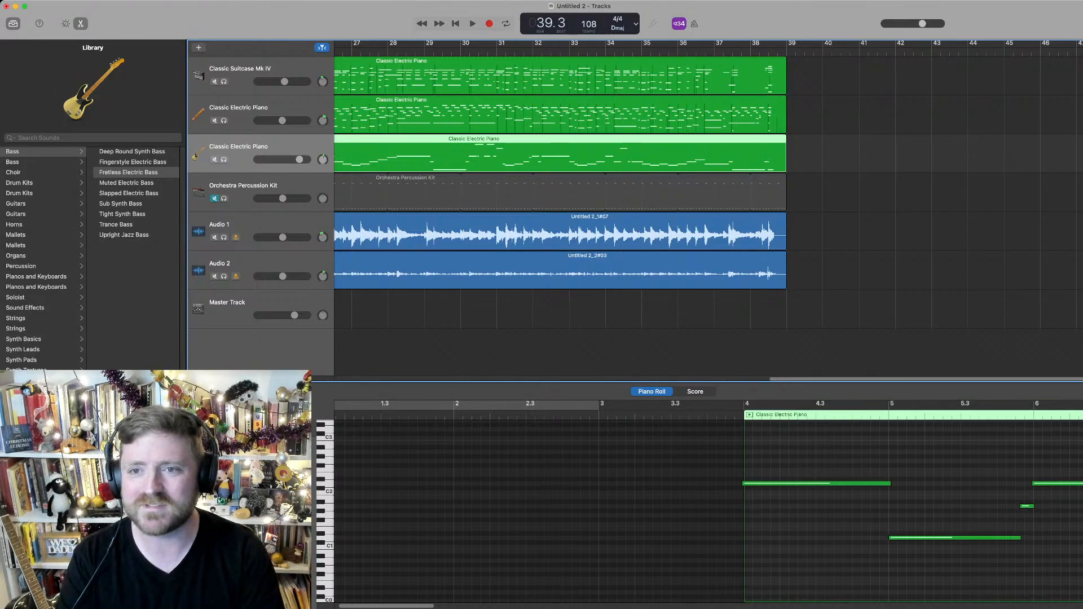
pyautogui.press('Return')
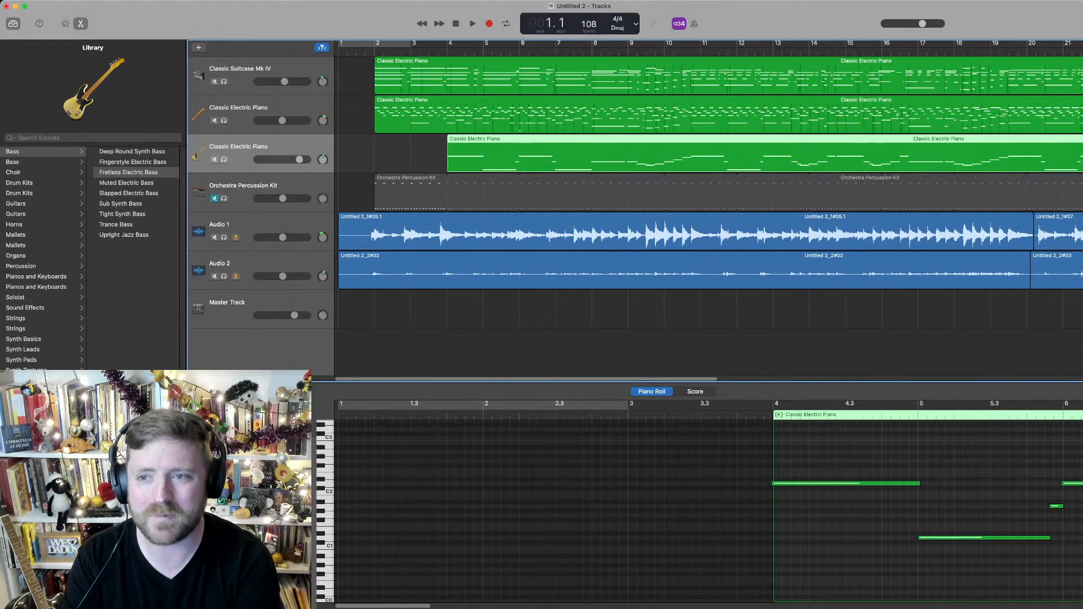
pyautogui.press('space')
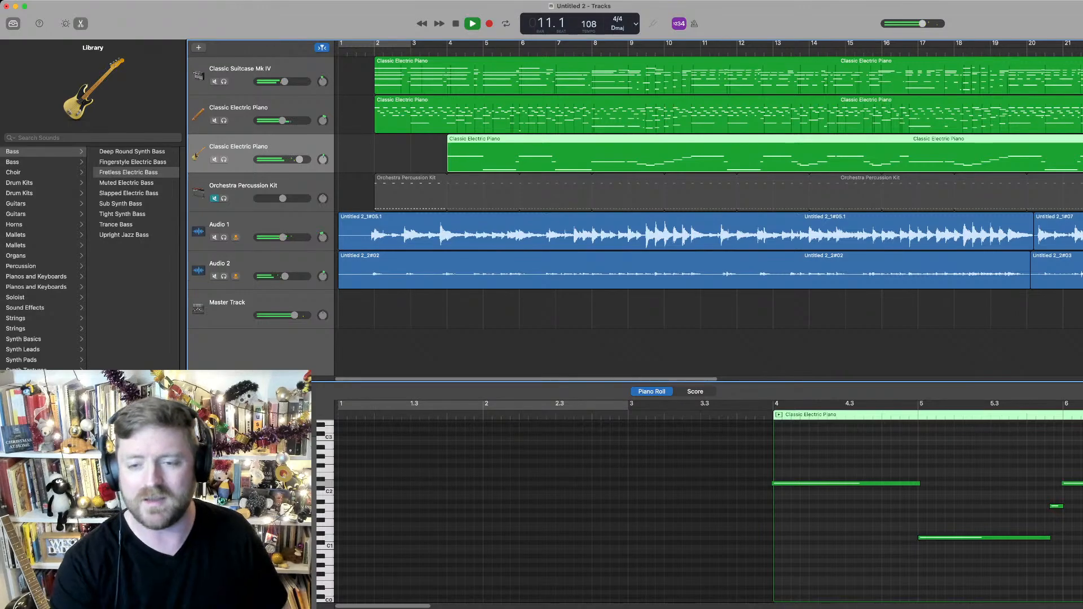
pyautogui.press('space')
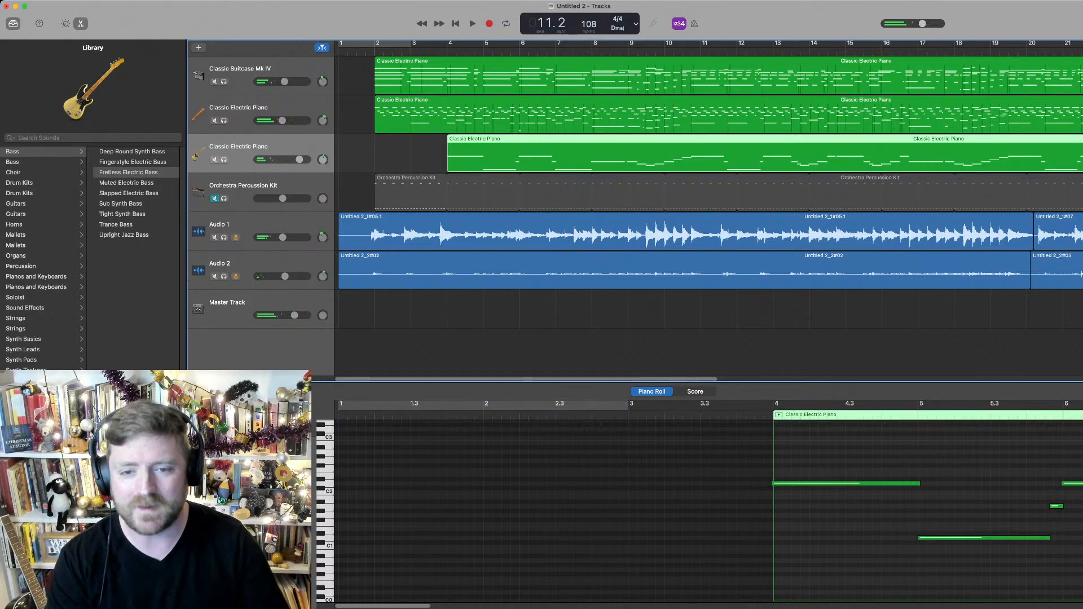
# Duplicate Audio 2 as an empty track and record a percussion part on it from the song start to about bar 40
pyautogui.click(249, 263)
pyautogui.press('super+d')
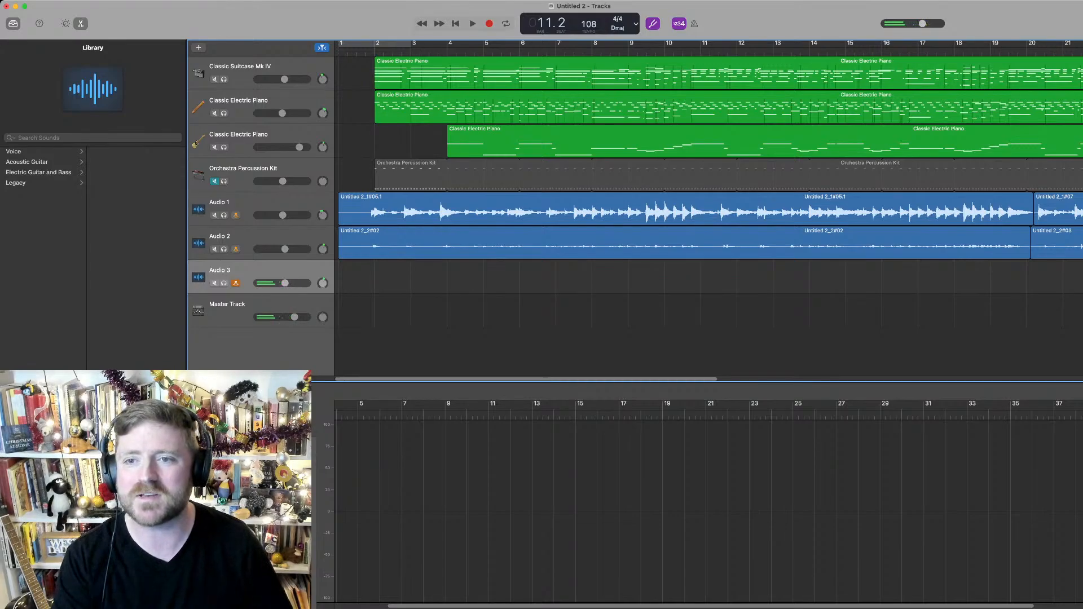
pyautogui.press('Return')
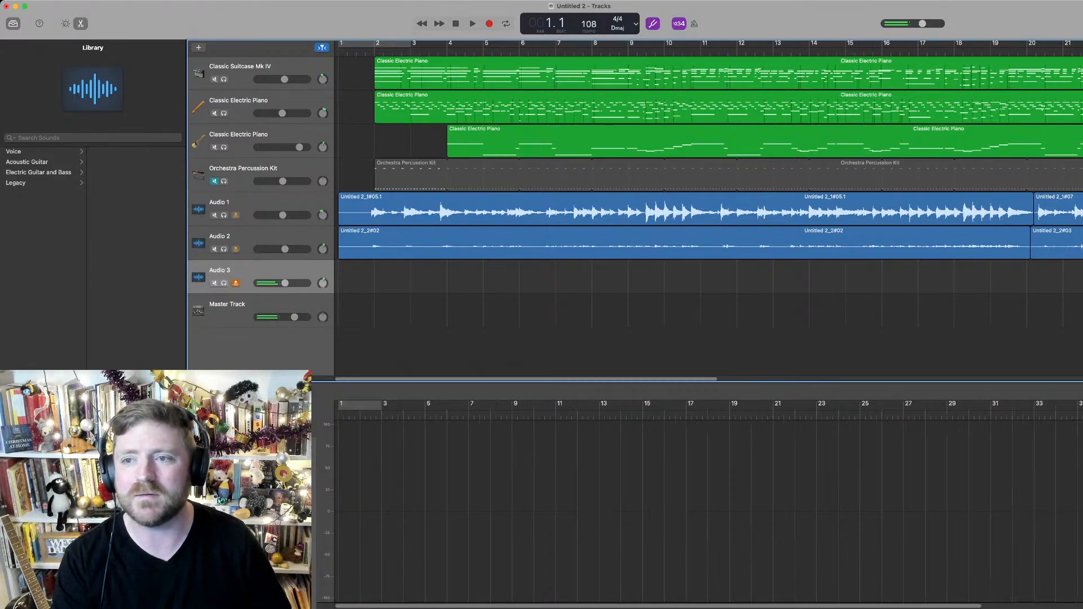
pyautogui.press('r')
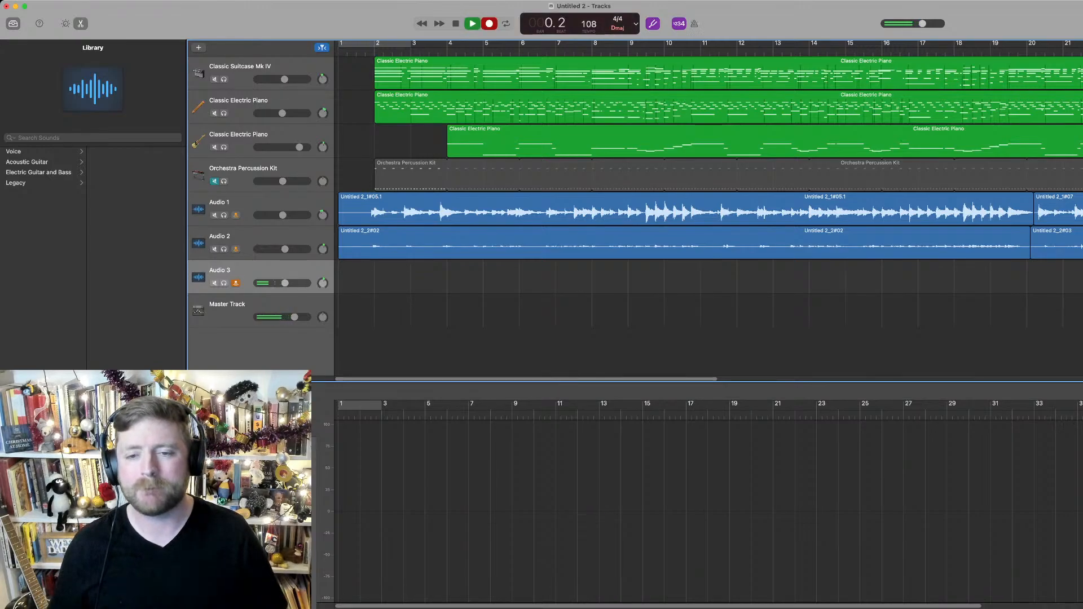
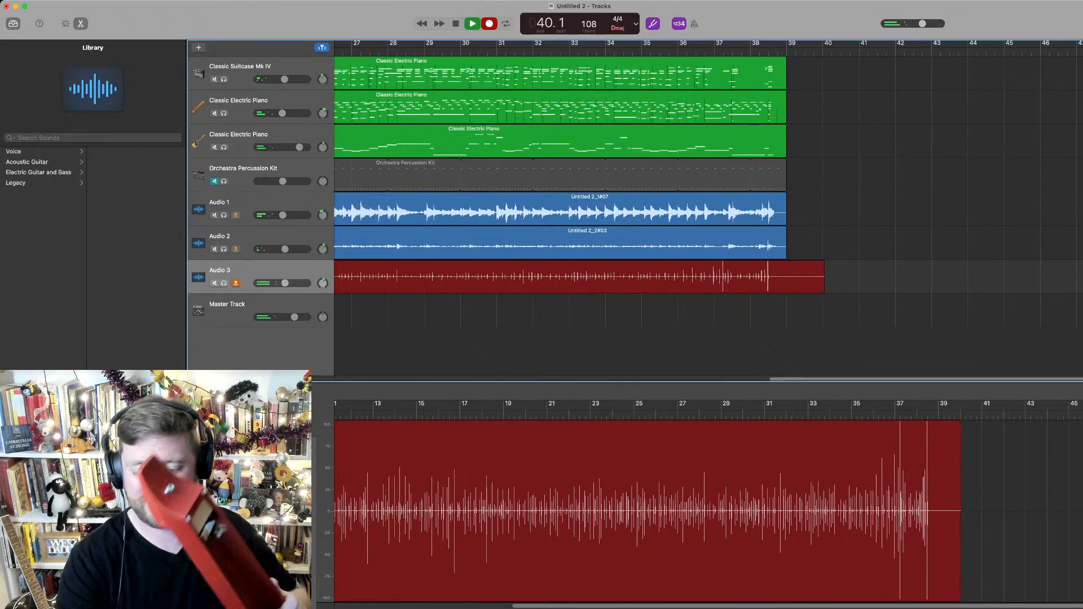
pyautogui.press('space')
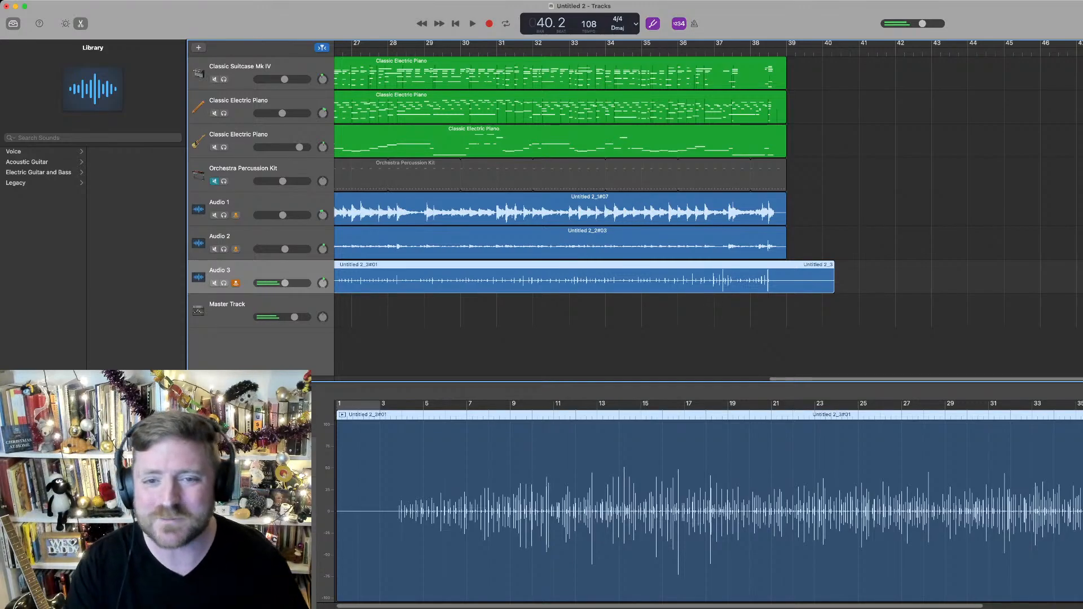
# Solo Audio 3 and listen to its recording from around bar 28
pyautogui.click(240, 139)
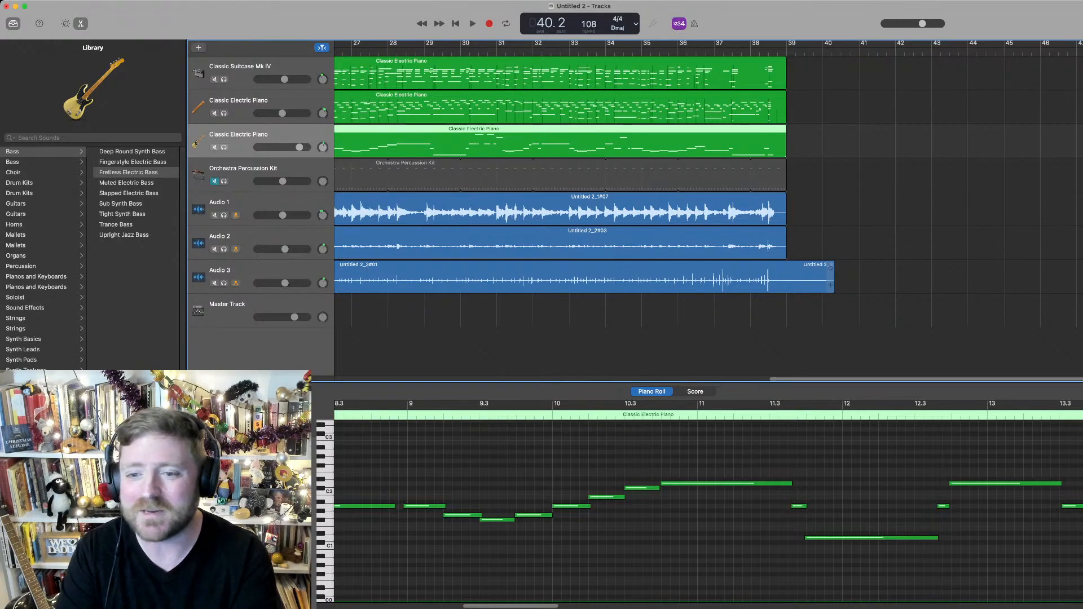
pyautogui.click(584, 277)
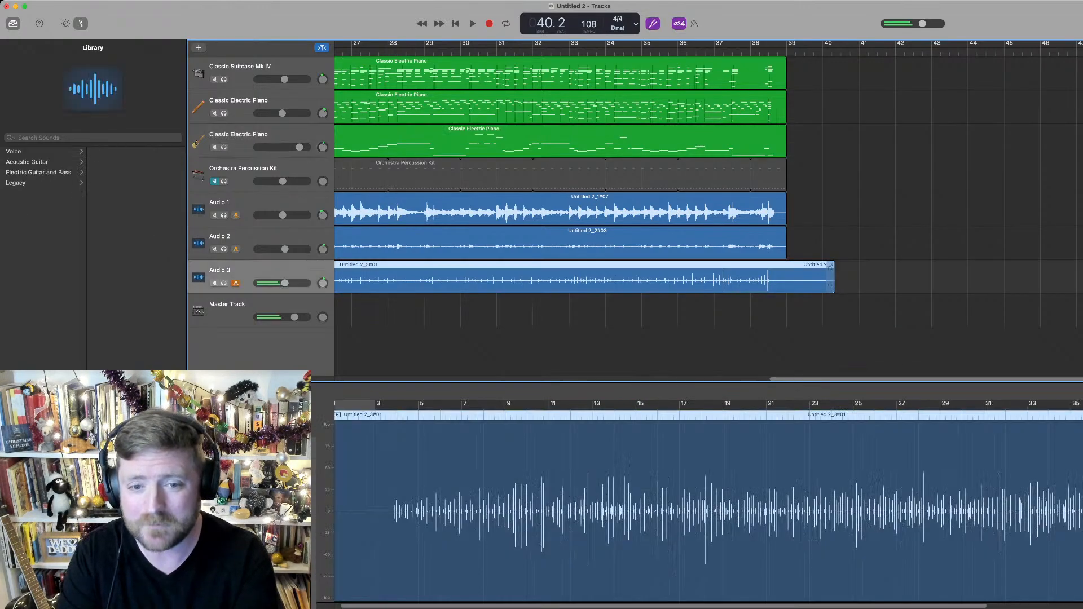
pyautogui.click(224, 283)
pyautogui.click(400, 49)
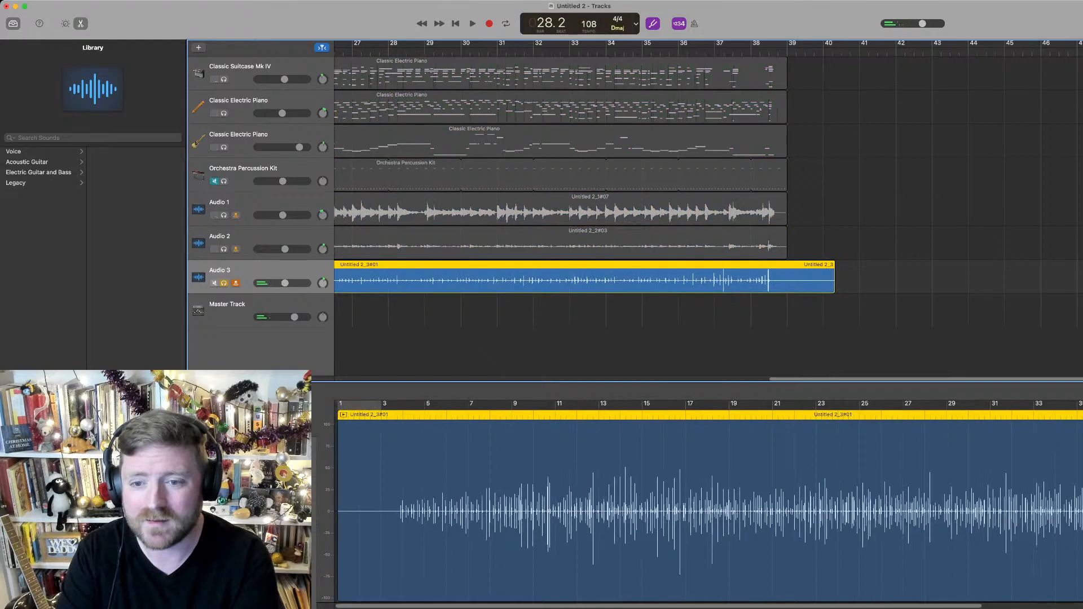
pyautogui.press('space')
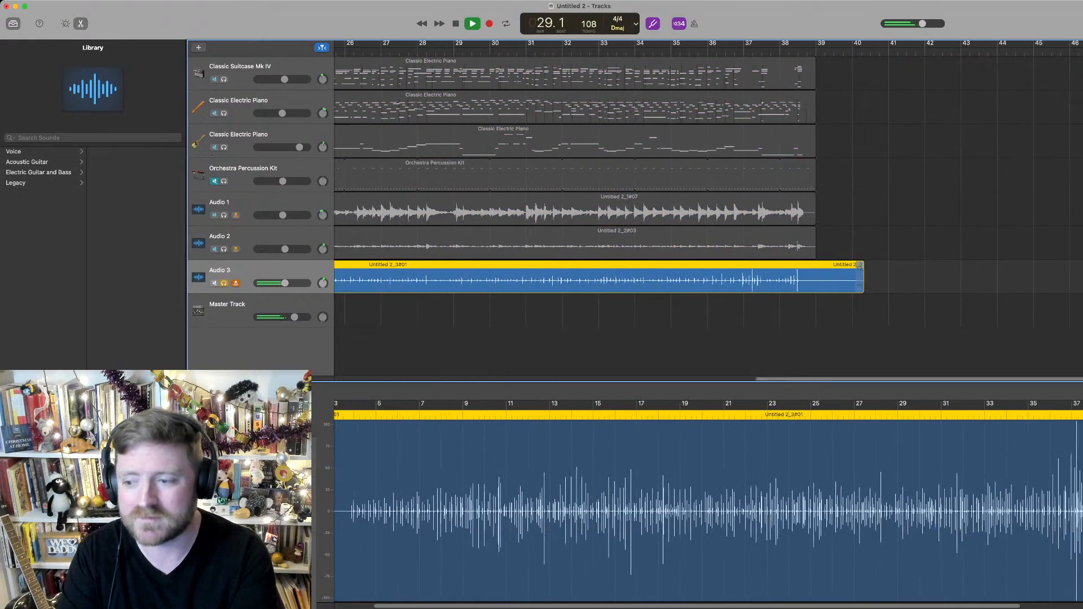
pyautogui.press('space')
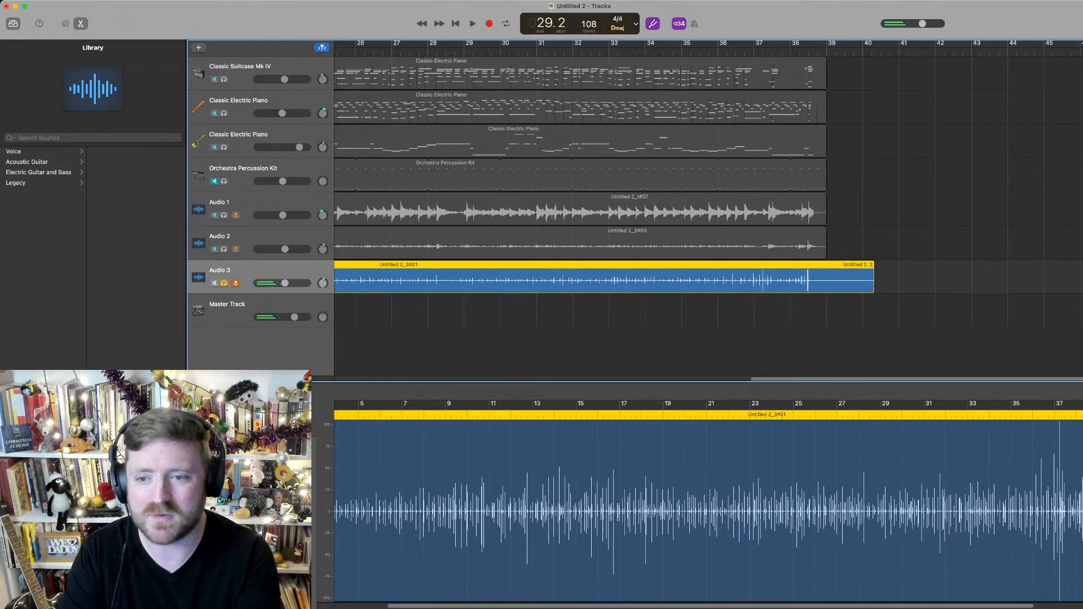
# Compare the bass part's notes with the Audio 3 recording, check that track's sound controls and reopen its waveform in the editor
pyautogui.click(580, 142)
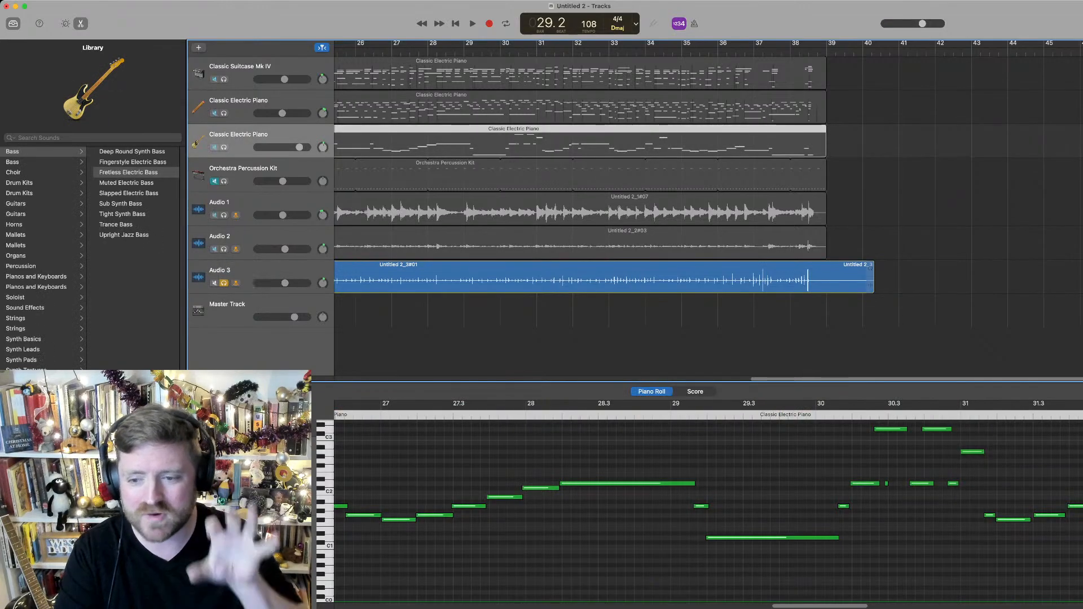
pyautogui.click(603, 277)
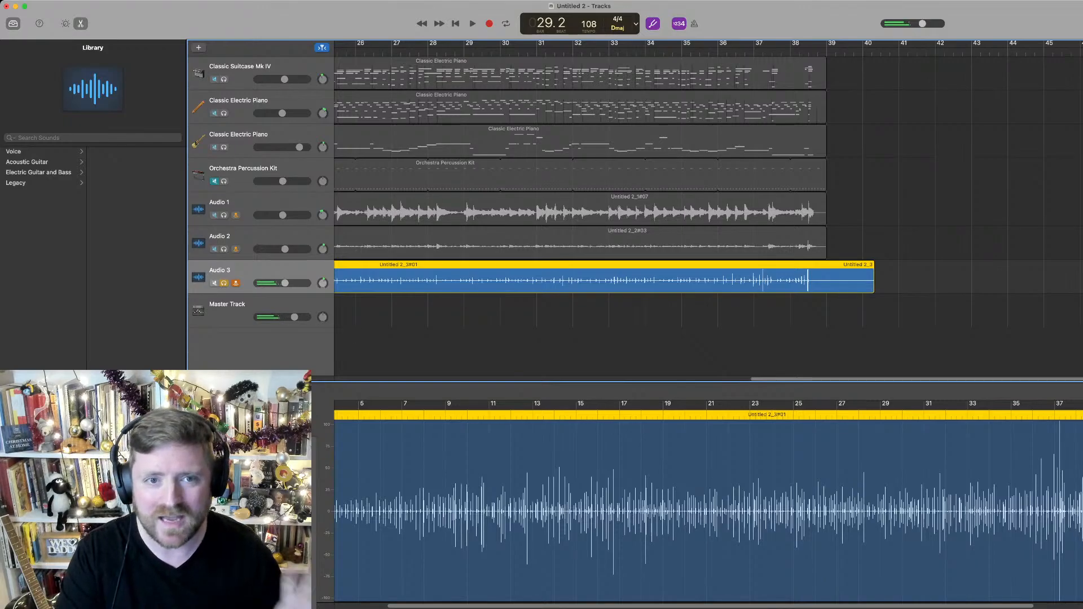
pyautogui.press('b')
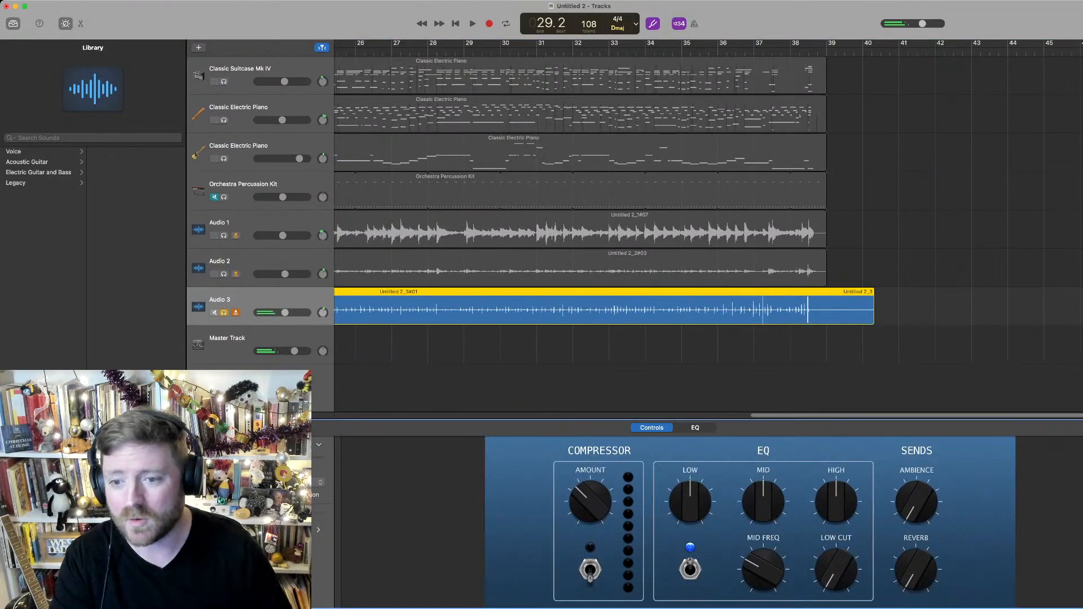
pyautogui.press('e')
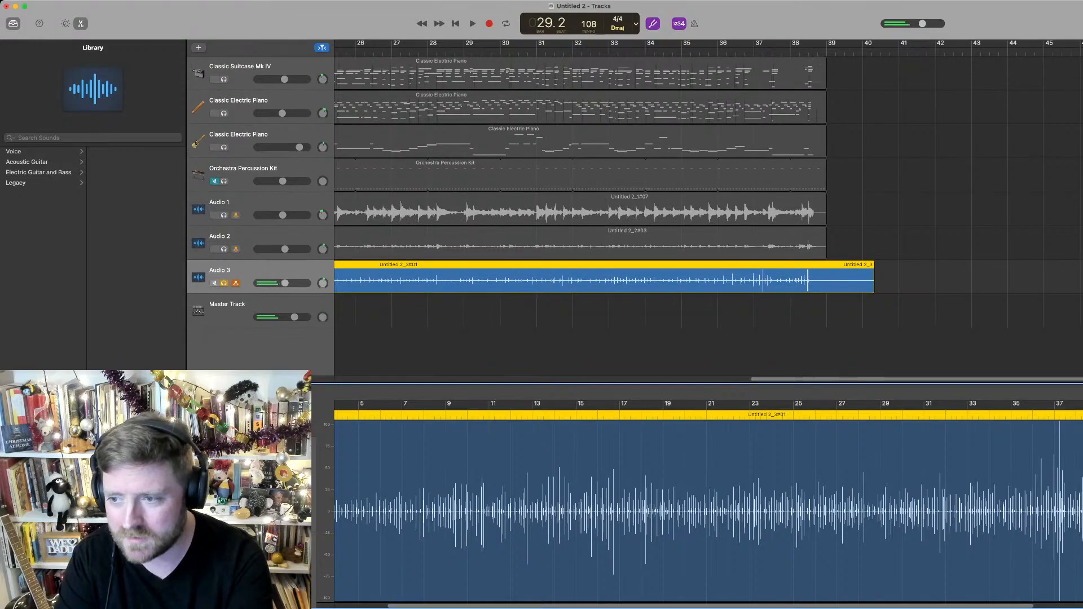
# Try deleting the Audio 3 recording, undo the deletion, view the bass part's notes and return to the recording
pyautogui.press('Delete')
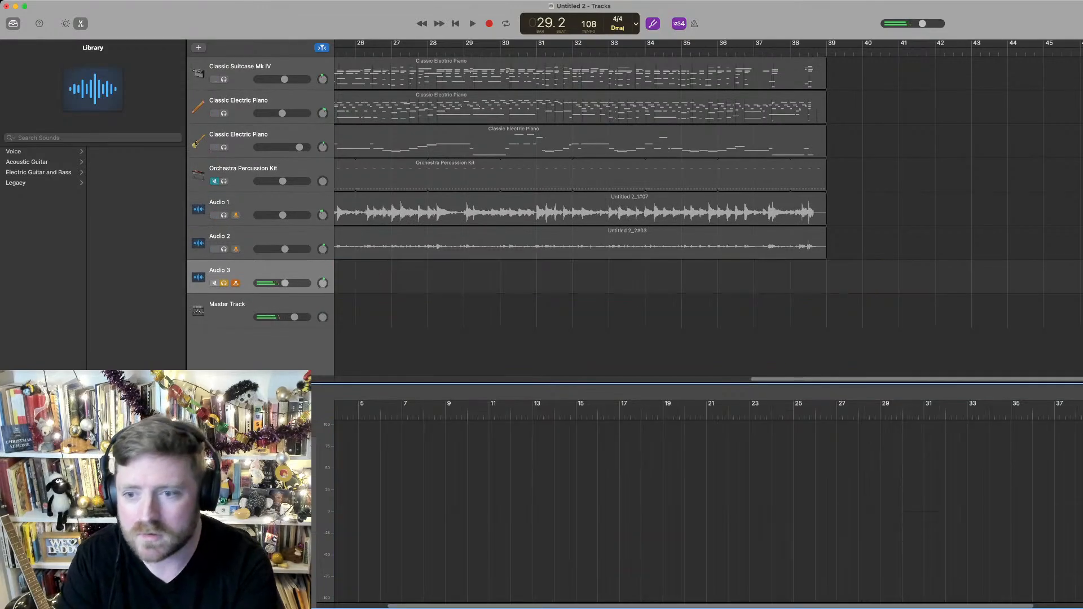
pyautogui.press('super+z')
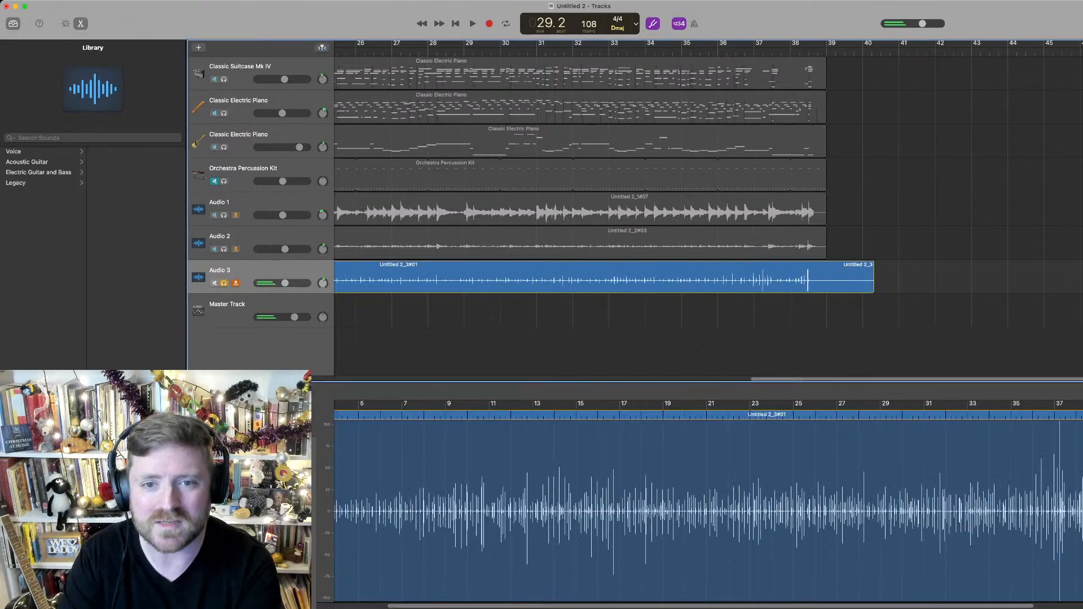
pyautogui.click(238, 135)
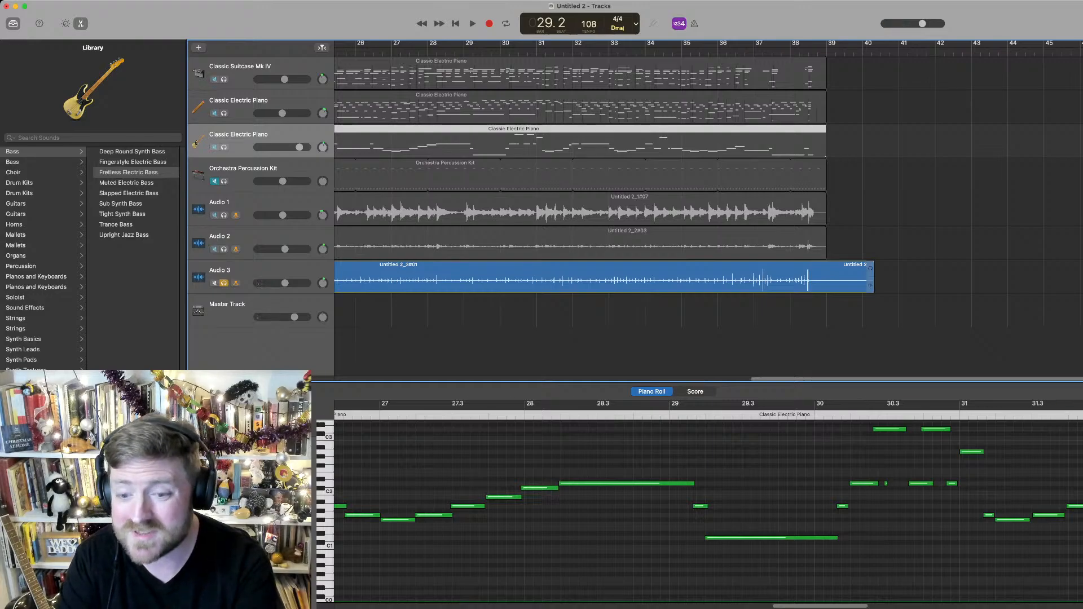
pyautogui.click(868, 273)
pyautogui.click(709, 511)
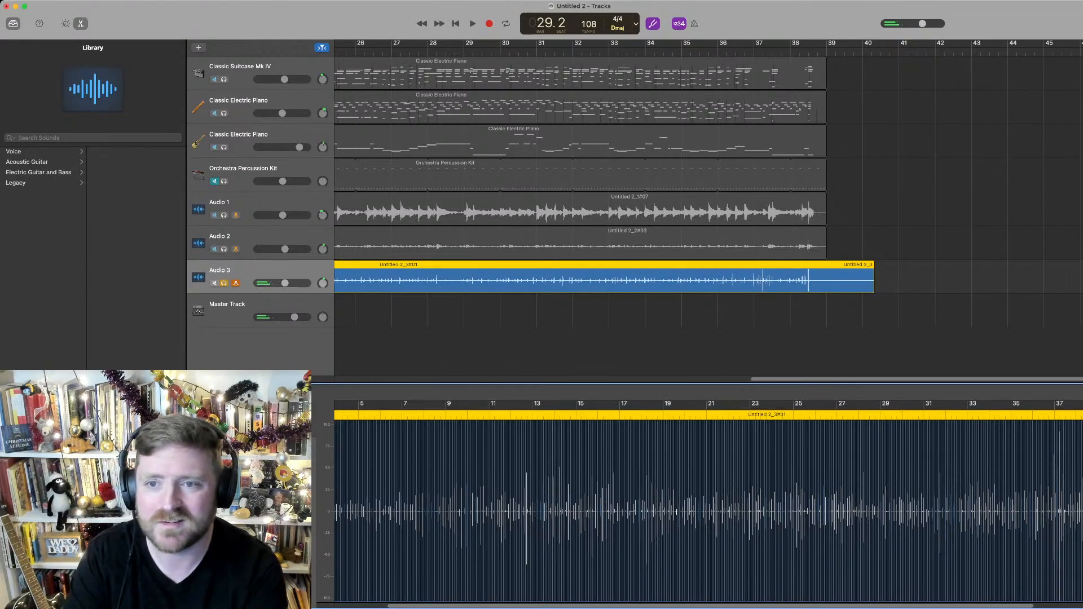
# Play the soloed Audio 3 from the song start to about bar 6 and trim the recording's silent beginning to just before bar 4
pyautogui.press('Return')
pyautogui.press('space')
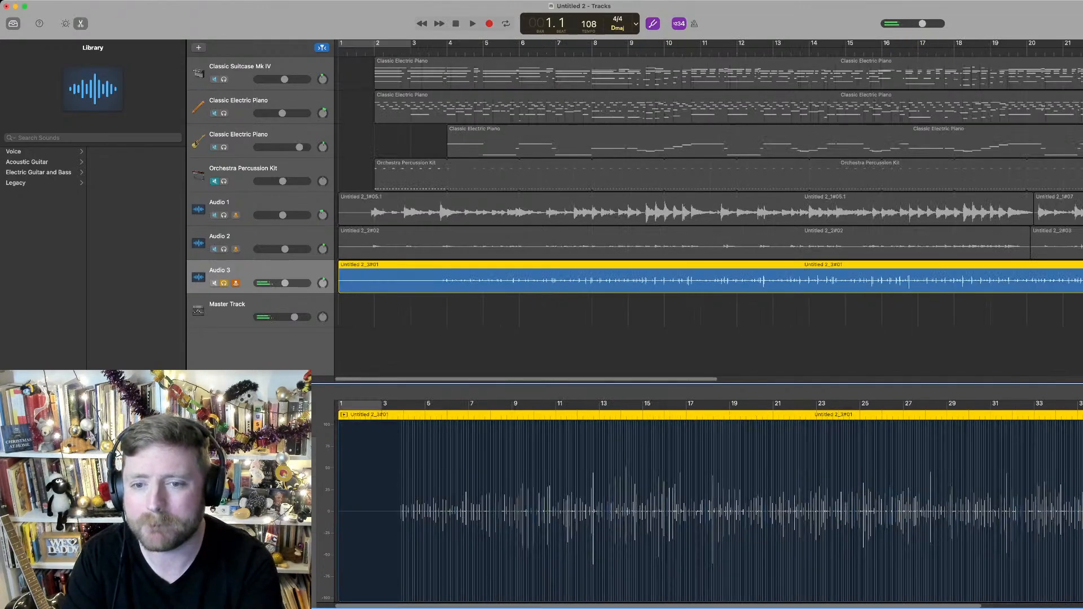
pyautogui.press('space')
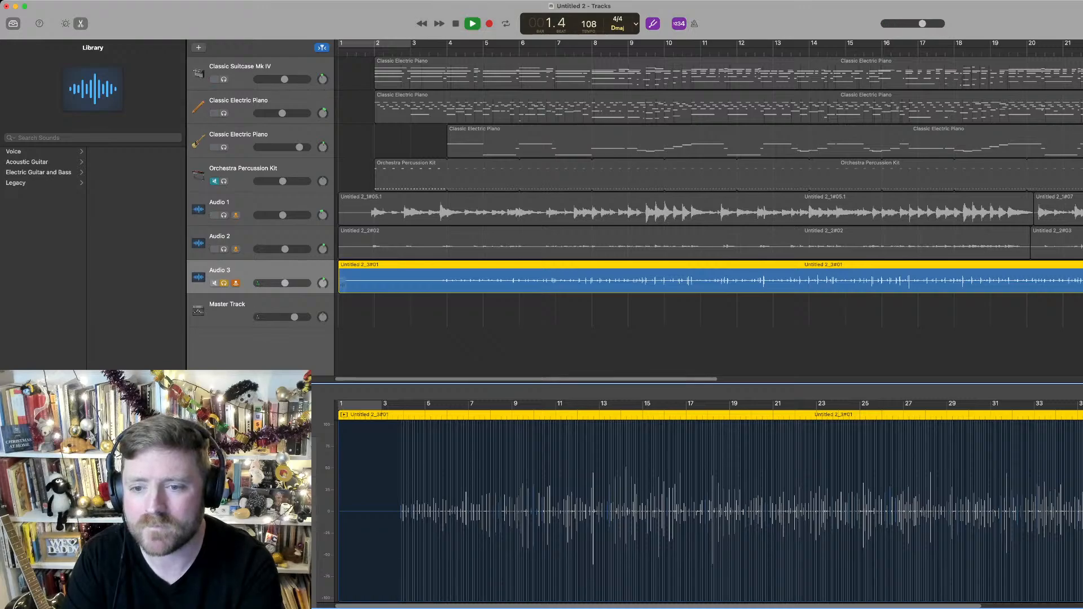
pyautogui.moveTo(342, 285); pyautogui.dragTo(440, 286)
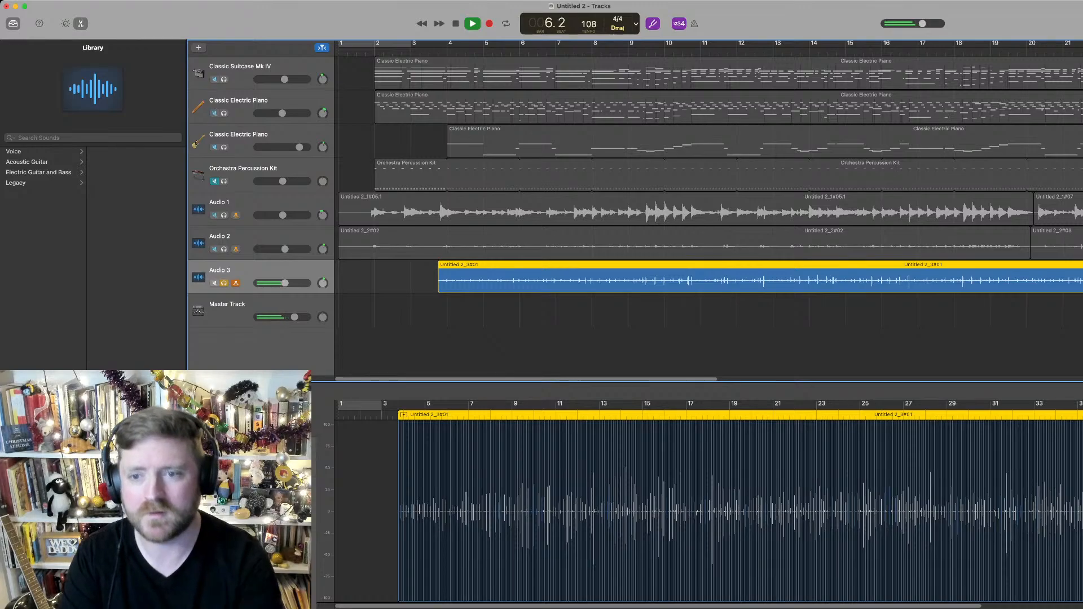
pyautogui.press('space')
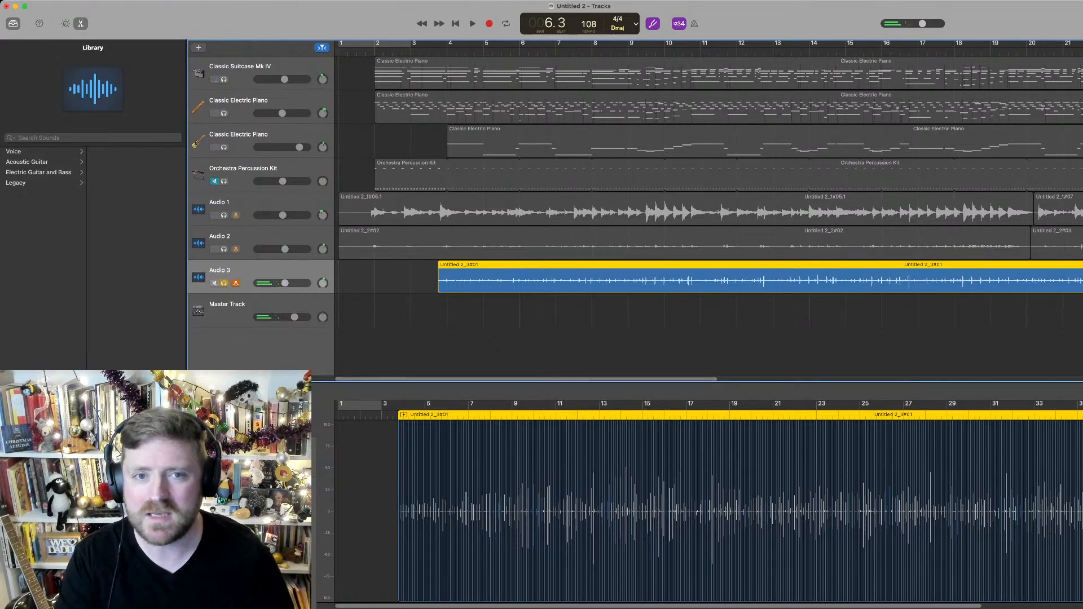
# Show the EQ of Audio 3 and turn on its frequency analyzer
pyautogui.press('b')
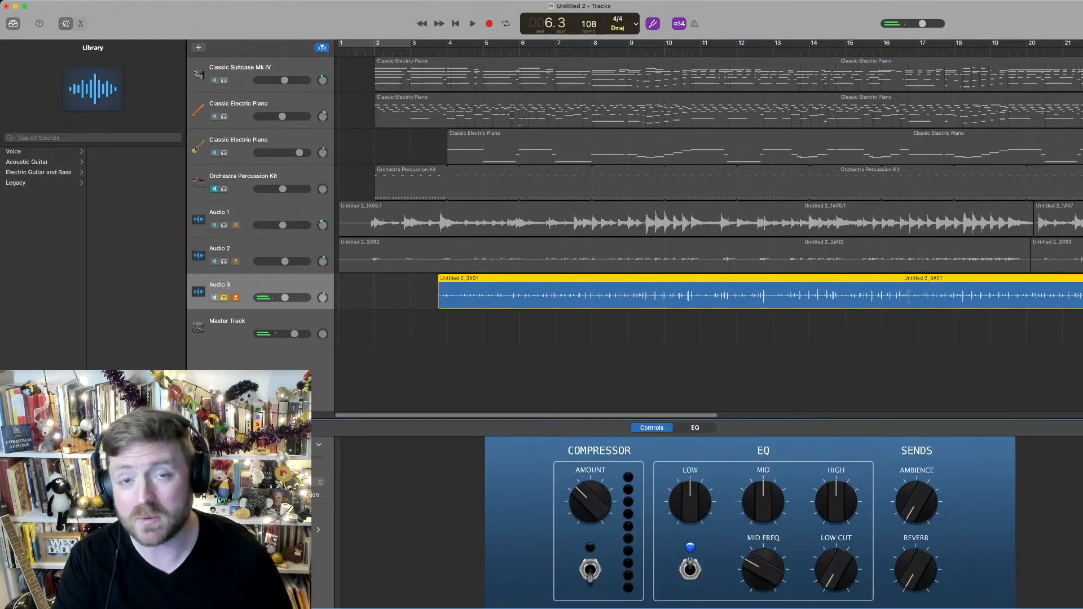
pyautogui.click(695, 428)
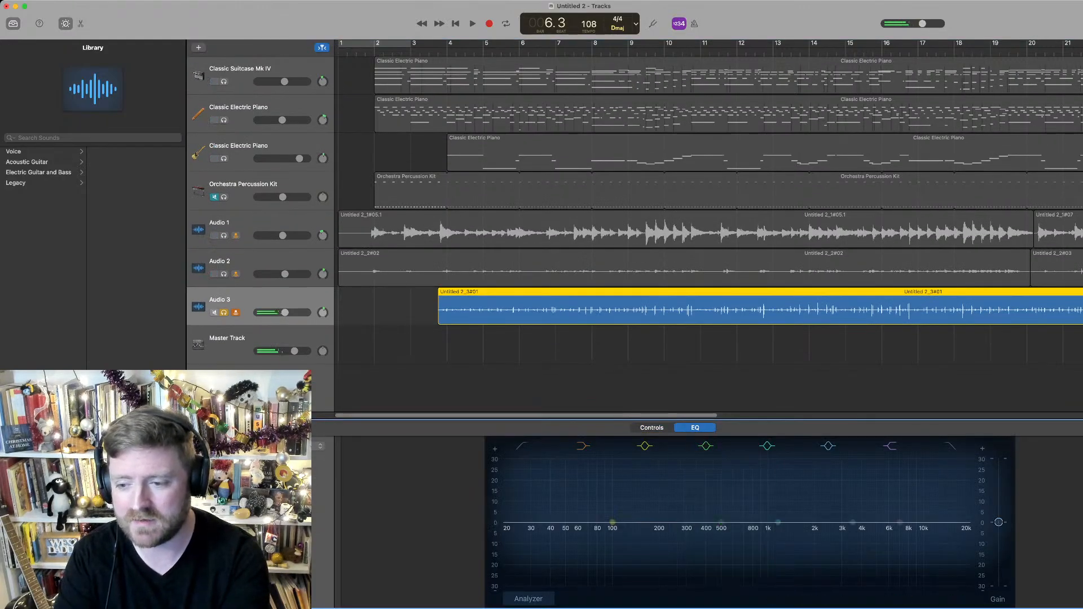
pyautogui.click(528, 599)
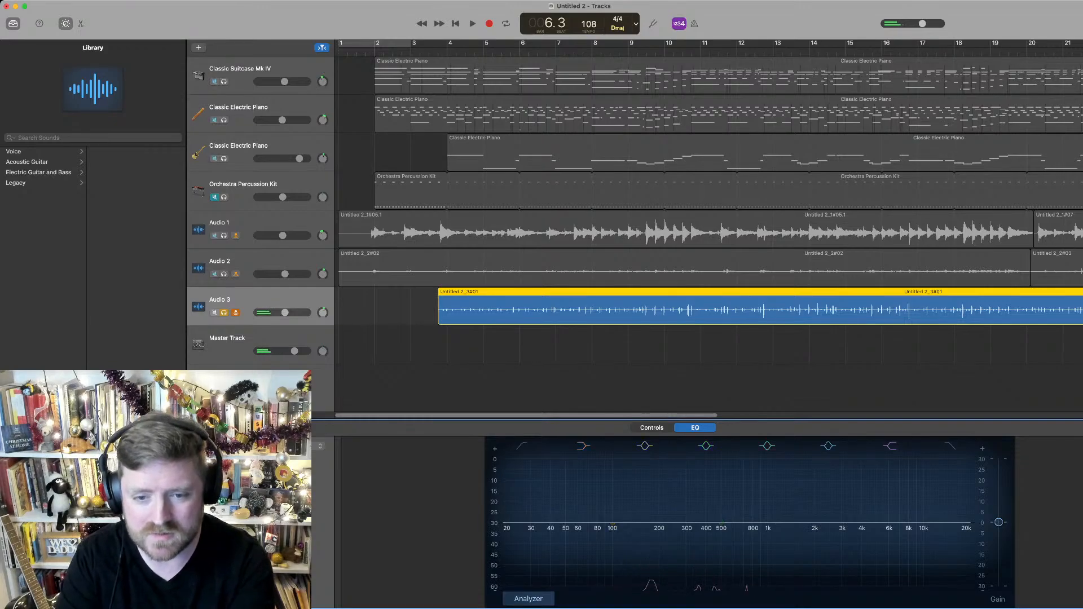
# Check the master track's effects and turn off Space Designer in its output settings
pyautogui.click(228, 346)
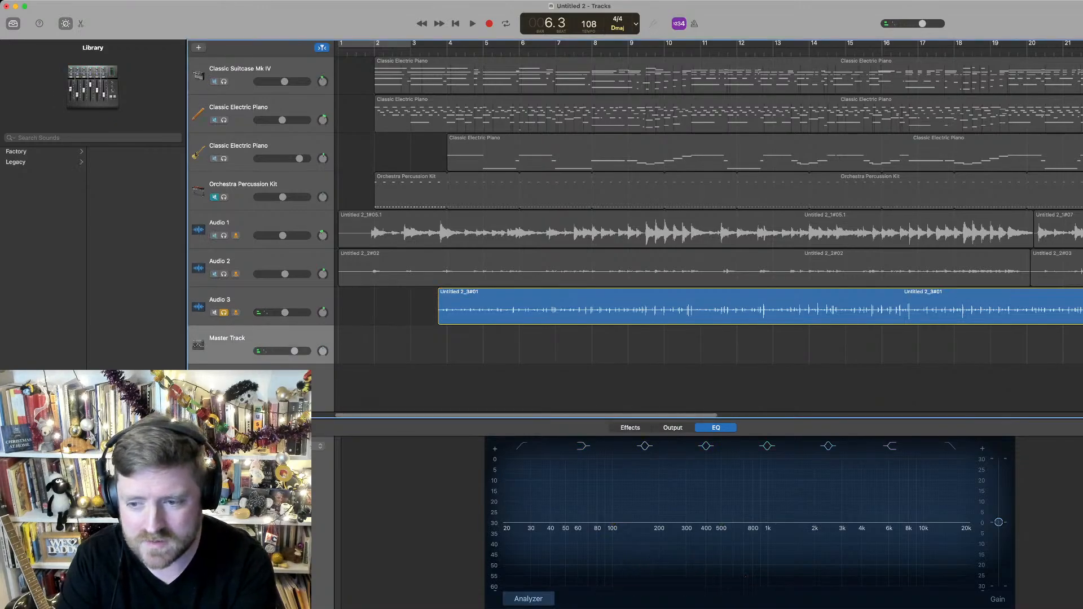
pyautogui.click(631, 428)
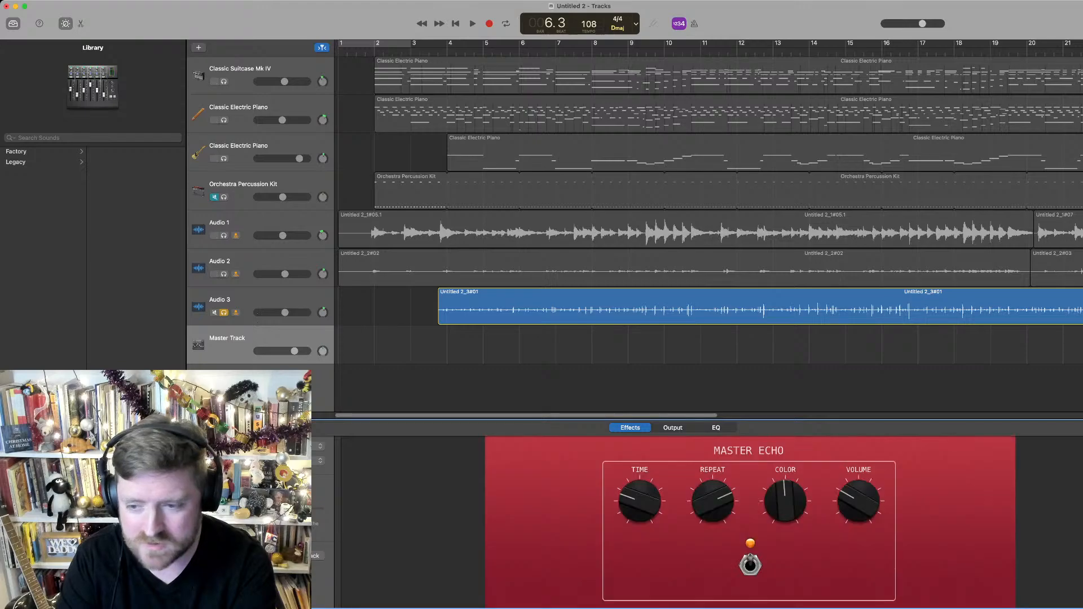
pyautogui.click(673, 428)
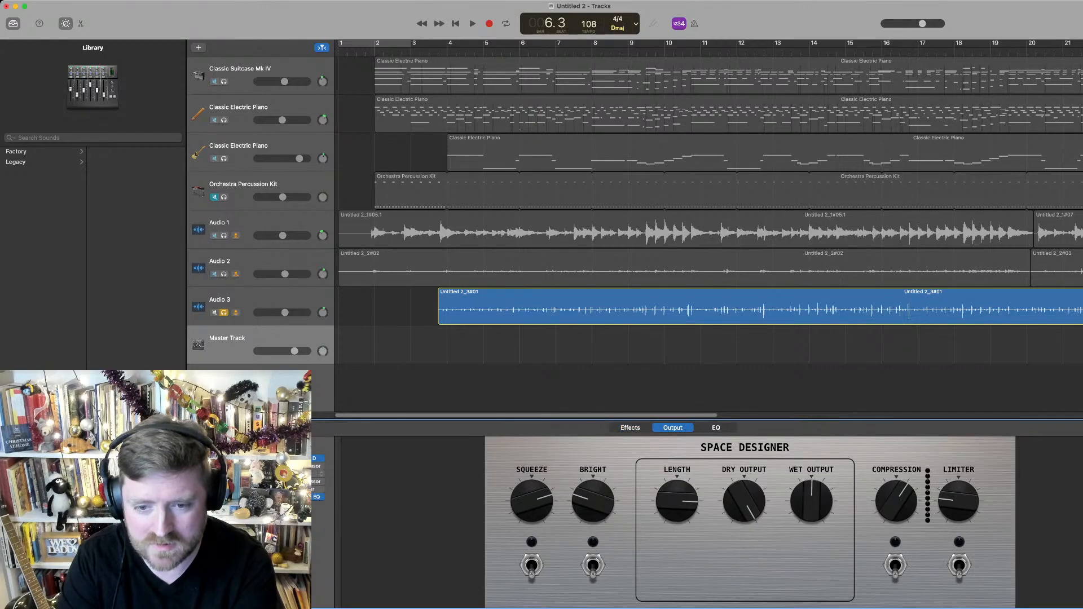
pyautogui.click(290, 459)
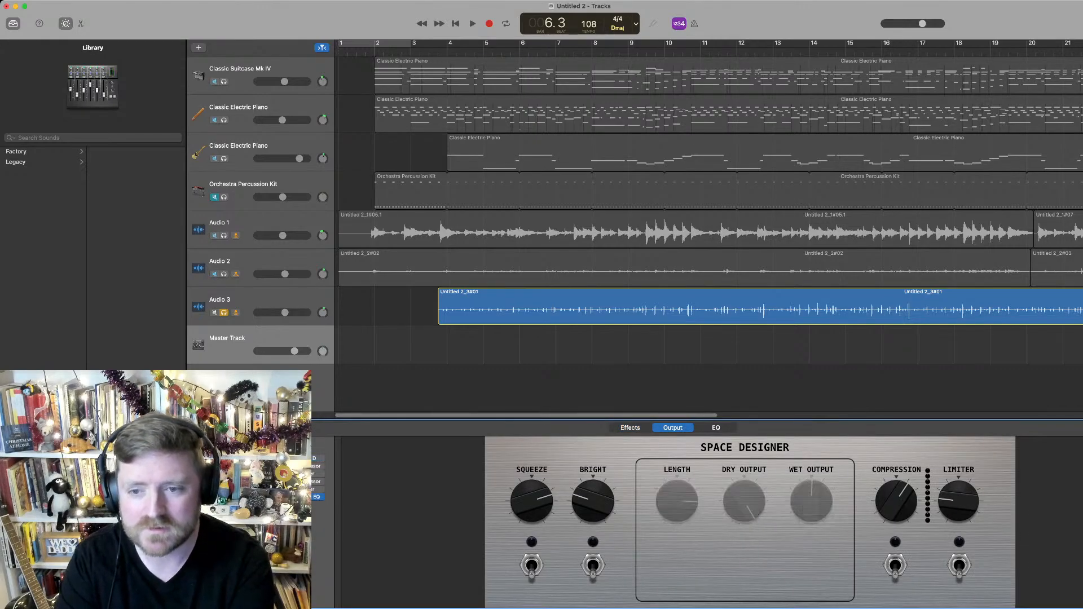
# Reopen Audio 3's EQ and play the soloed track to about bar 10 to examine its frequency spectrum
pyautogui.click(443, 316)
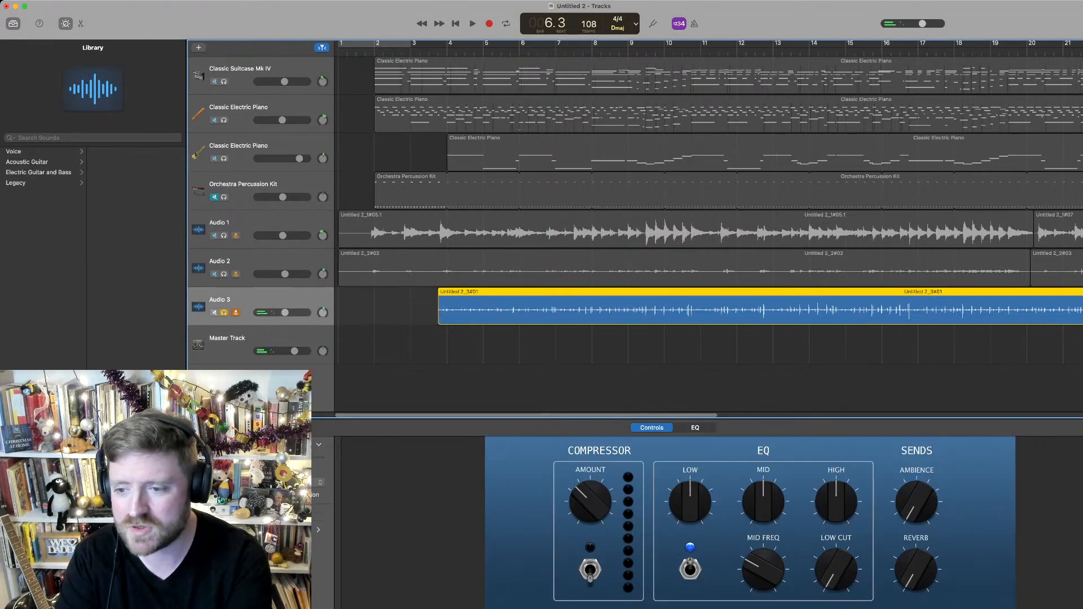
pyautogui.click(696, 427)
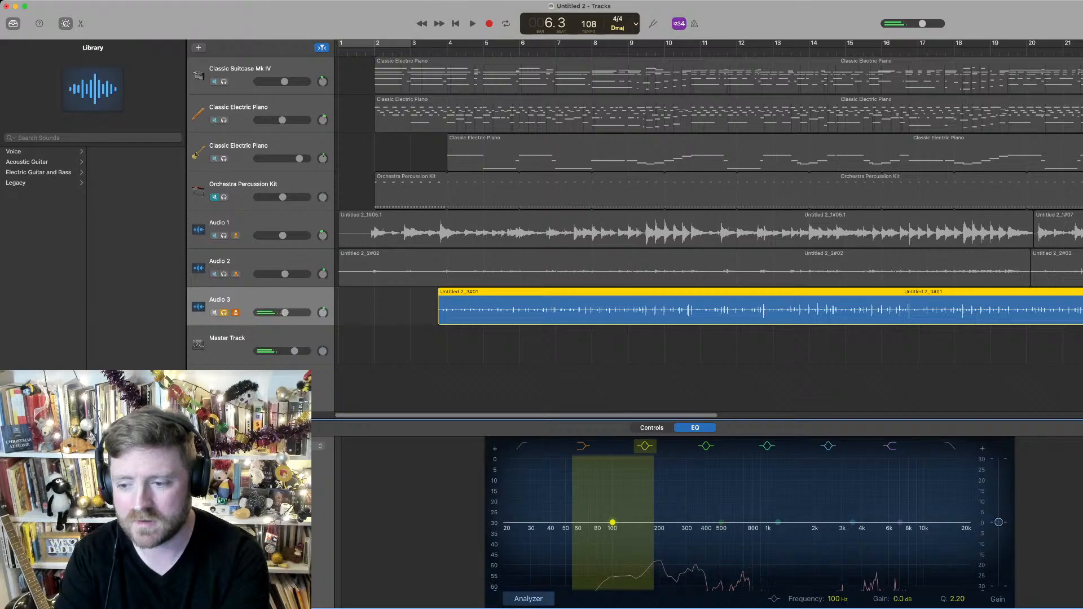
pyautogui.press('space')
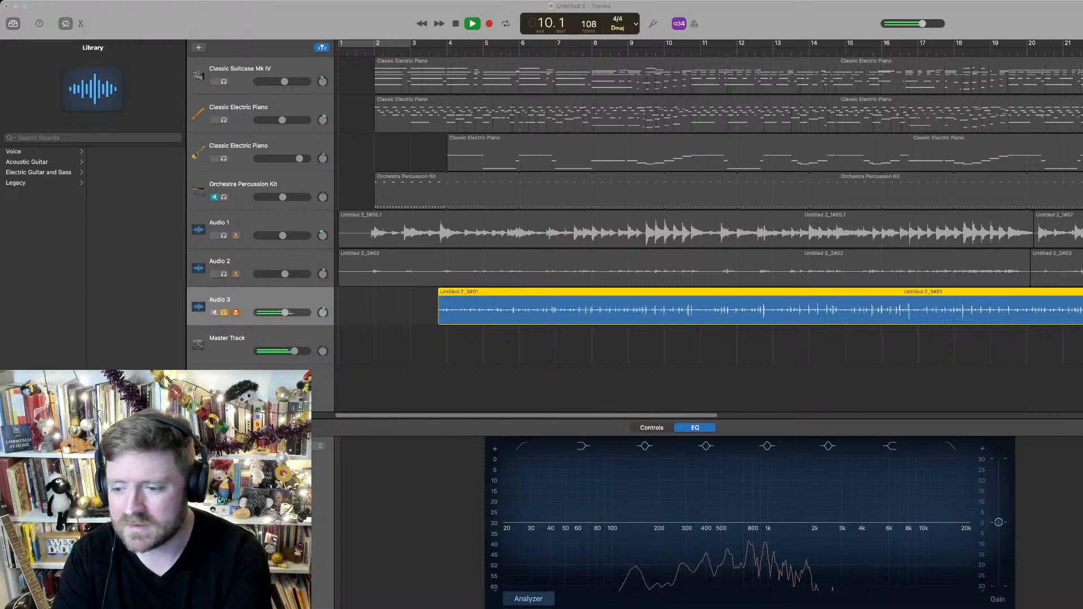
pyautogui.click(613, 508)
pyautogui.press('space')
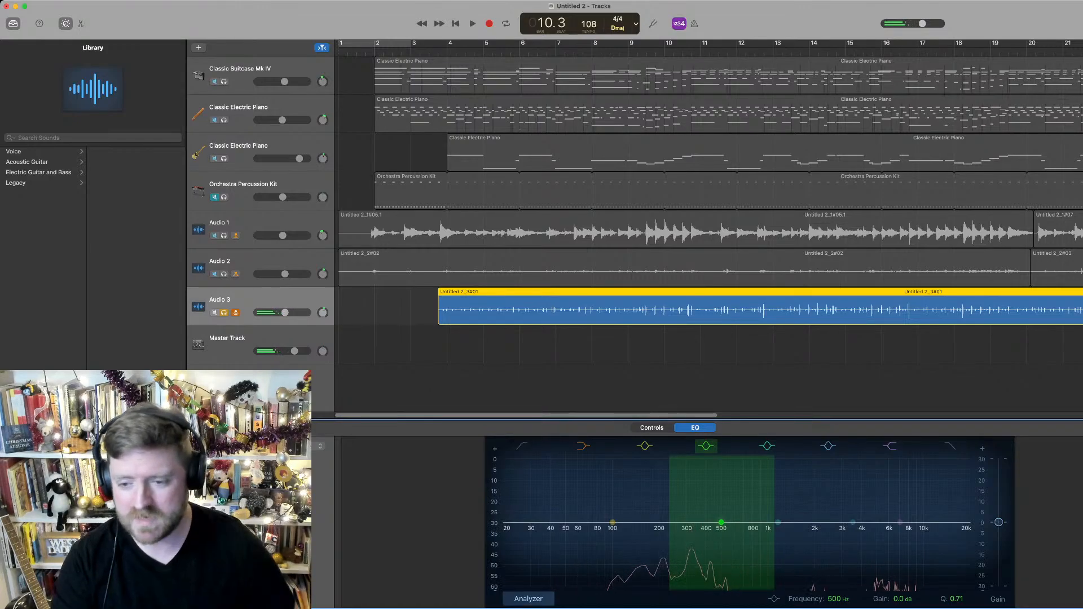
# Boost Audio 3's lows with a peak near 200 Hz and a +24.0 dB shelf at 148 Hz, and cut its highs by 18.2 dB at 6550 Hz
pyautogui.moveTo(613, 523); pyautogui.dragTo(608, 472)
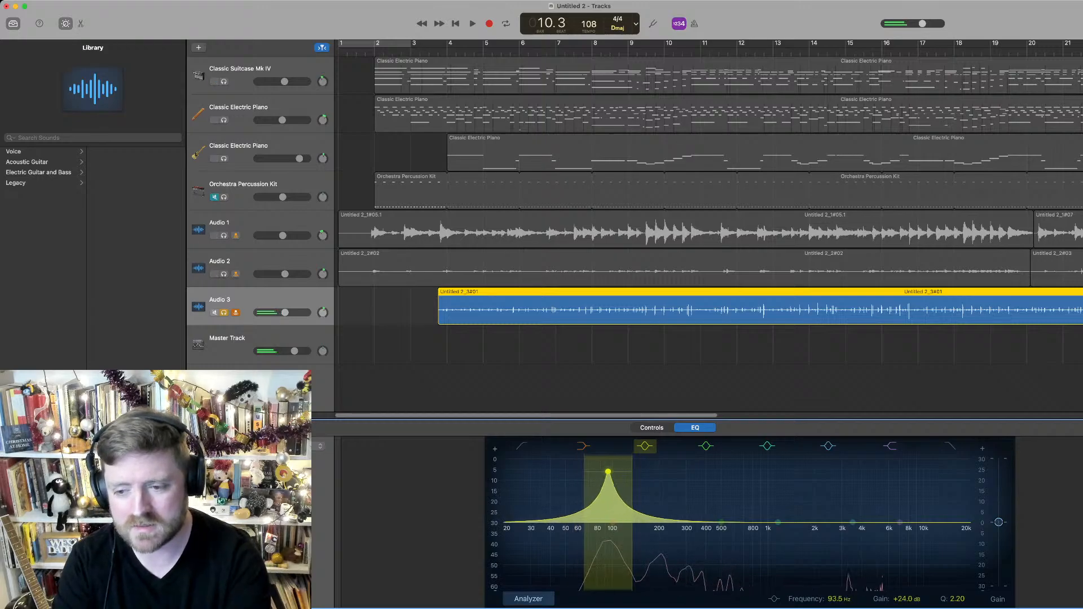
pyautogui.press('space')
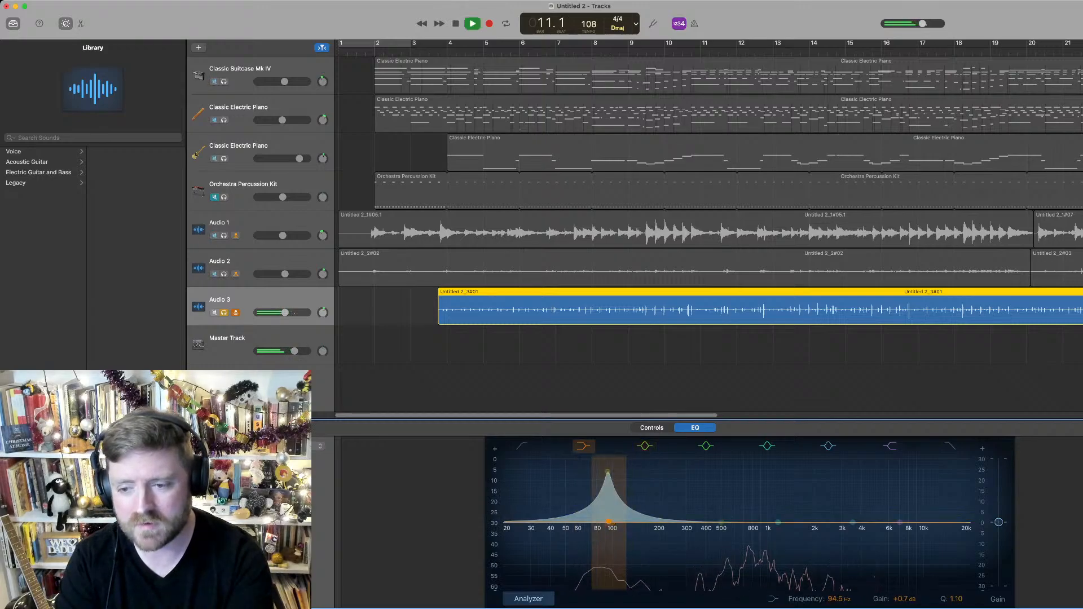
pyautogui.moveTo(608, 472); pyautogui.dragTo(659, 476)
pyautogui.press('space')
pyautogui.moveTo(615, 516); pyautogui.dragTo(642, 497)
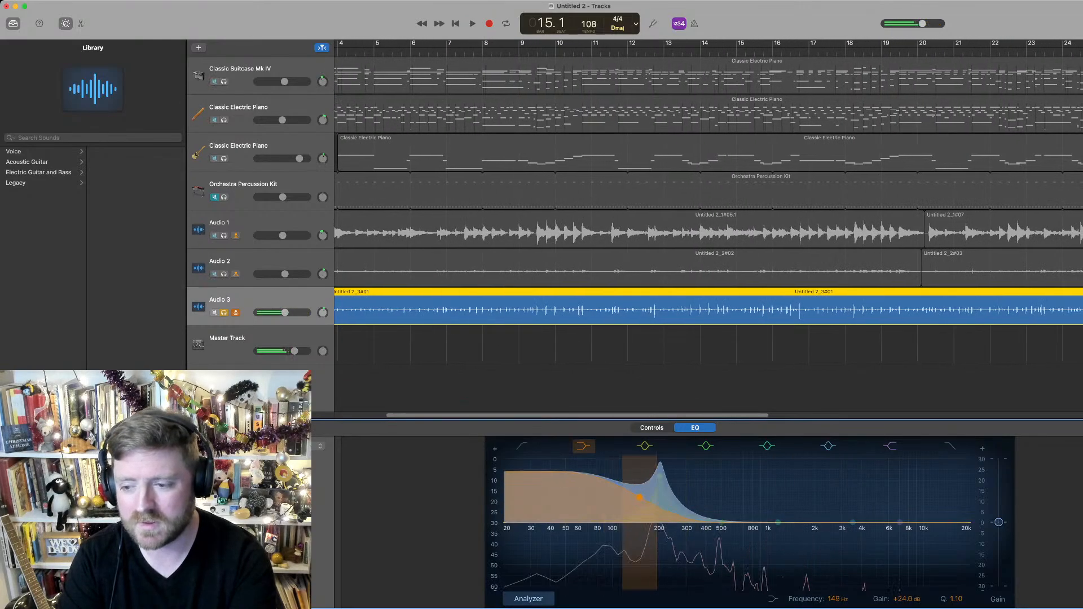
pyautogui.moveTo(778, 522); pyautogui.dragTo(896, 560)
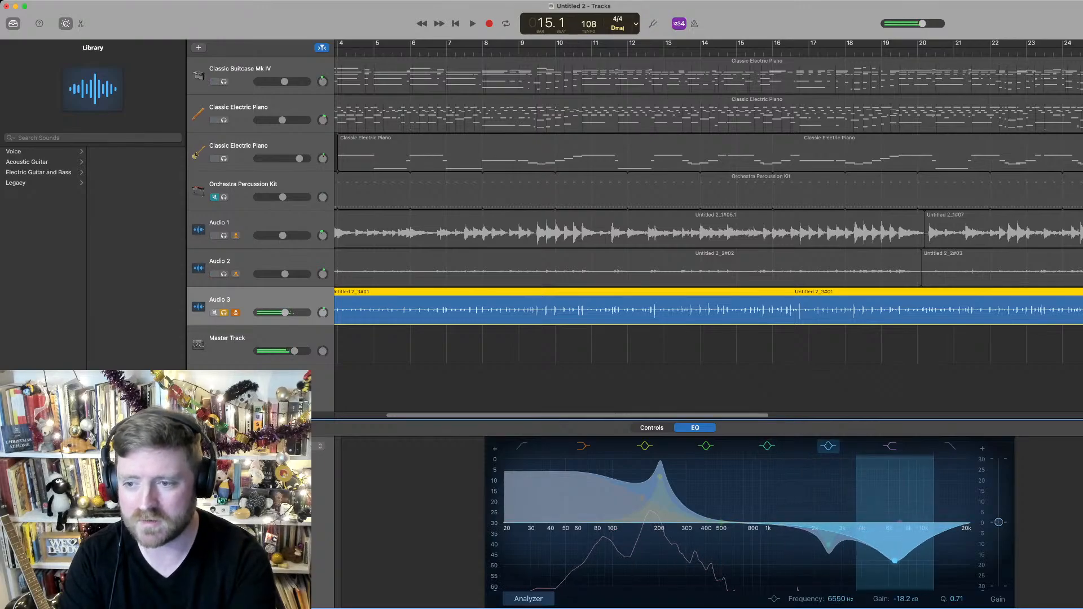
# Refine Audio 3's EQ during playback by reducing the low shelf, reshaping the high cuts and moving the peak to 244 Hz at +22.6 dB
pyautogui.press('space')
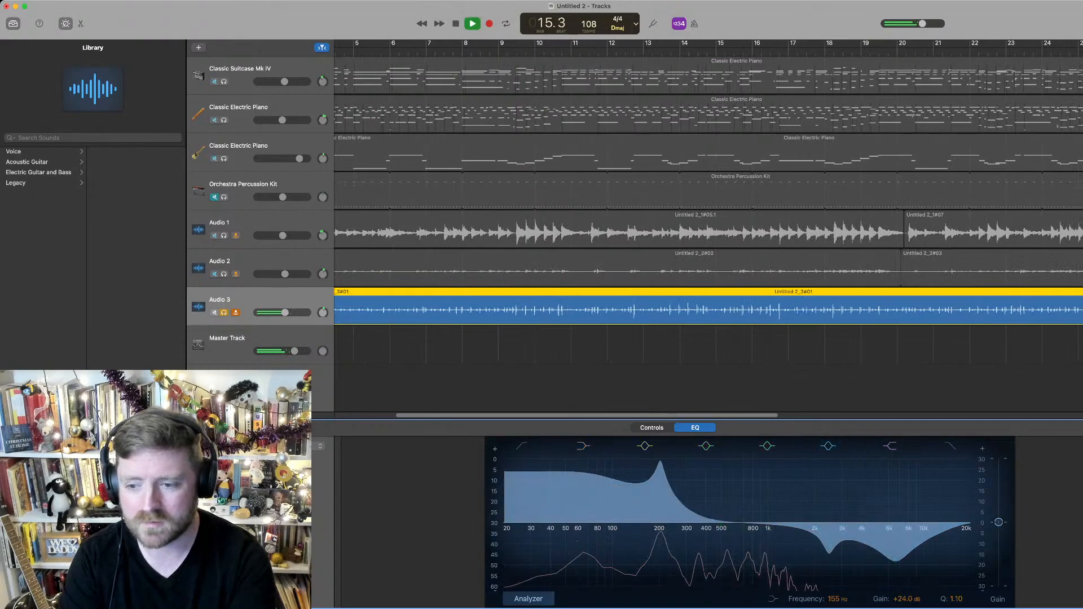
pyautogui.moveTo(638, 497); pyautogui.dragTo(764, 518)
pyautogui.moveTo(828, 545)
pyautogui.mouseDown()
pyautogui.moveTo(858, 578)
pyautogui.moveTo(939, 573)
pyautogui.moveTo(822, 547)
pyautogui.mouseUp()
pyautogui.moveTo(660, 472)
pyautogui.mouseDown()
pyautogui.moveTo(647, 471)
pyautogui.moveTo(684, 475)
pyautogui.moveTo(673, 472)
pyautogui.mouseUp()
# Unsolo Audio 3 during playback and listen to the full mix until about bar 23
pyautogui.press('space')
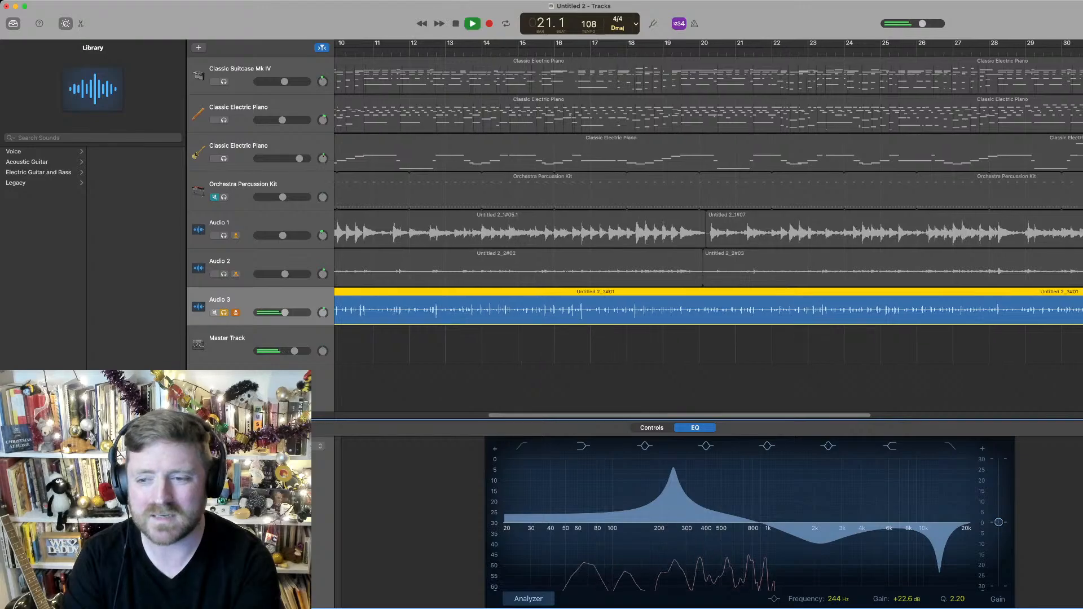
pyautogui.press('s')
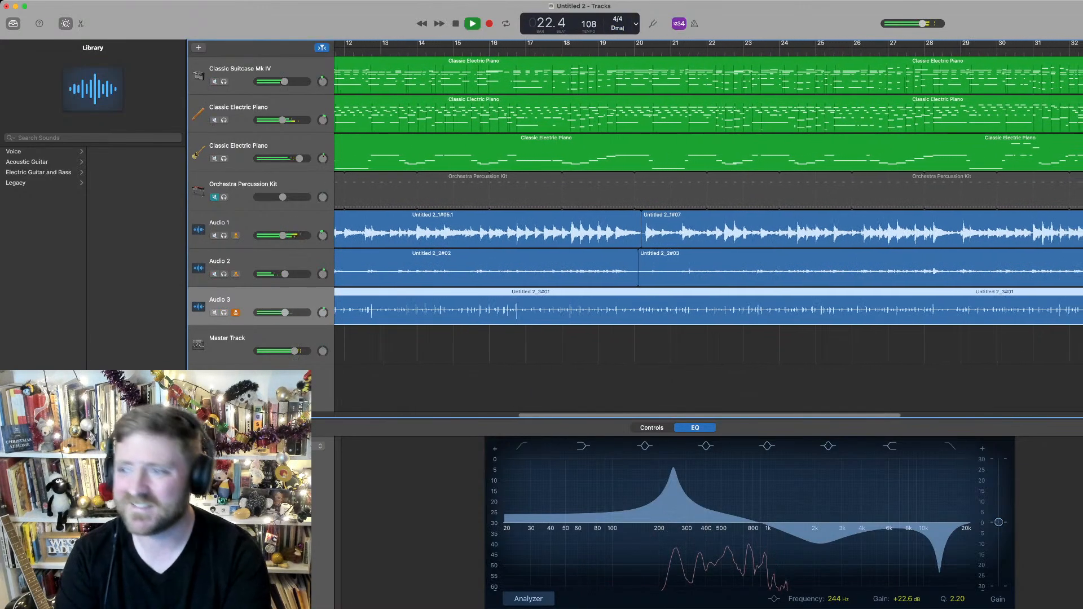
pyautogui.press('space')
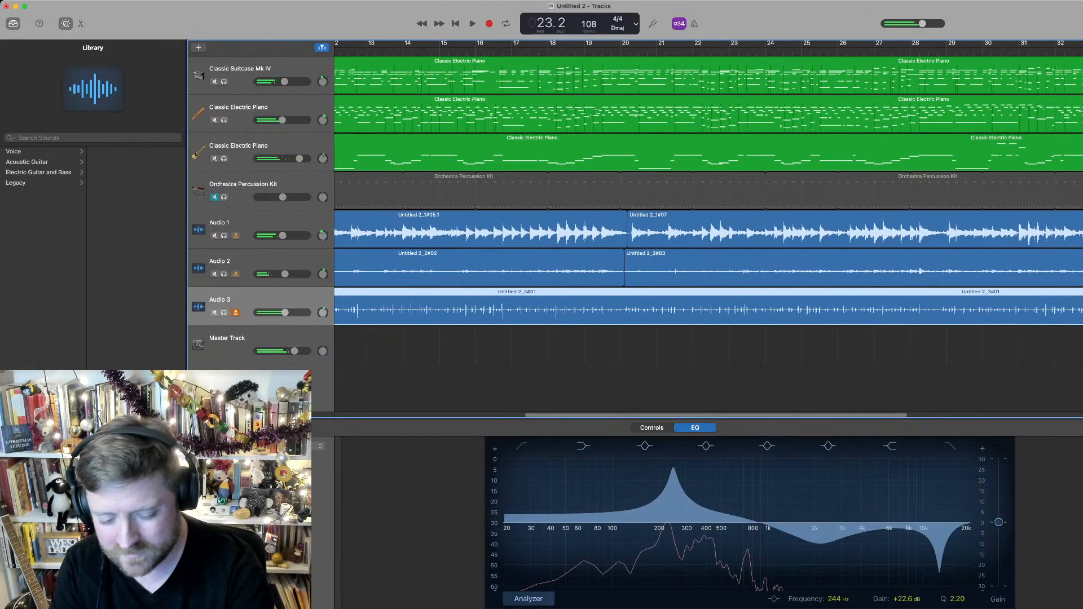
# Add an empty audio track with a flat EQ below Audio 3 and record a new part on it up to bar 39
pyautogui.press('alt+super+a')
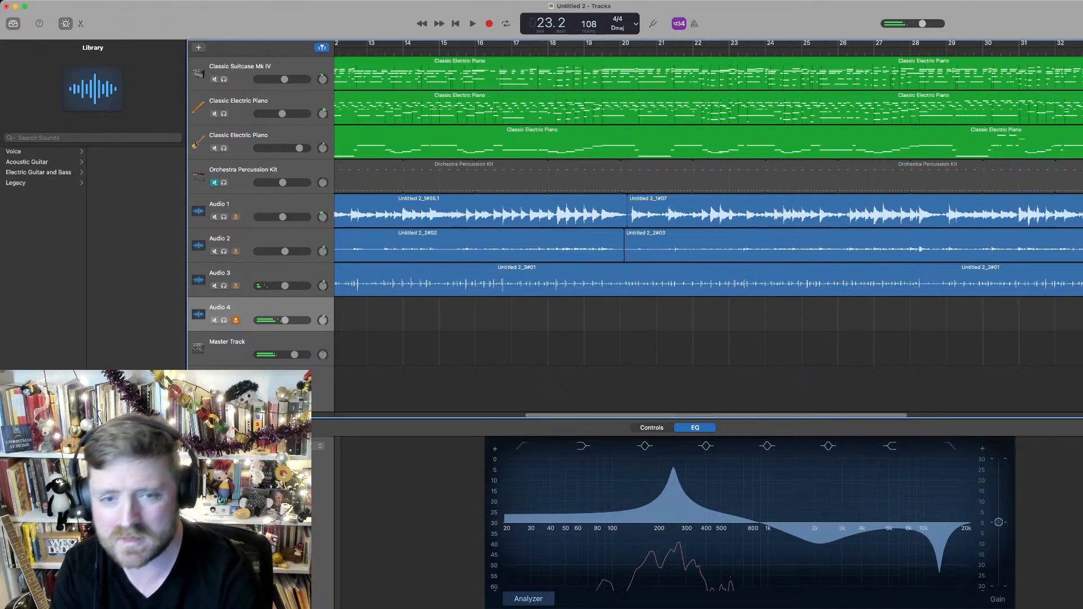
pyautogui.press('super+BackSpace')
pyautogui.press('super+z')
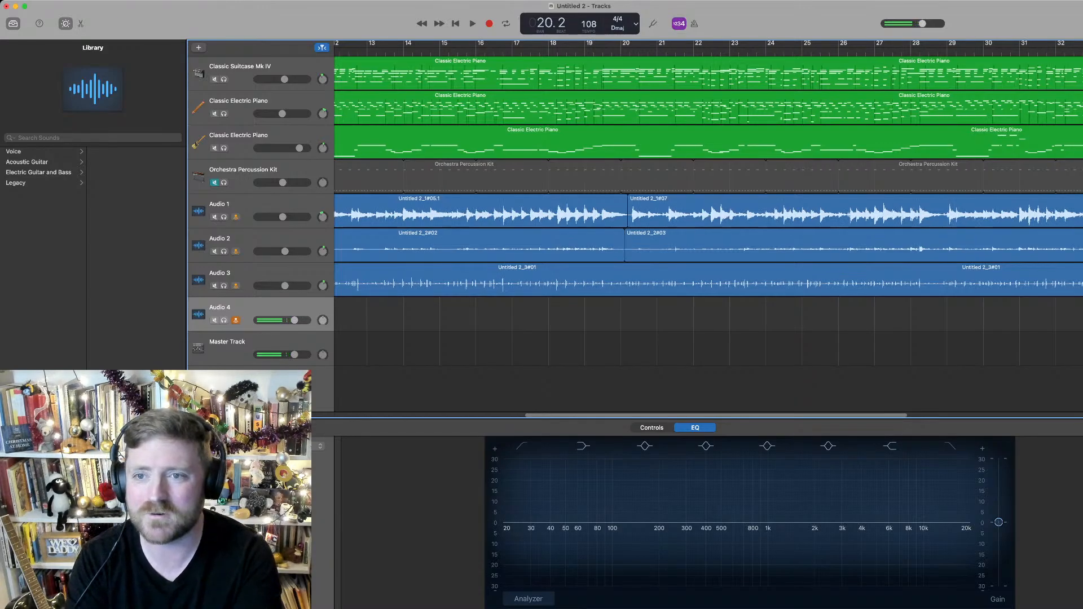
pyautogui.press('r')
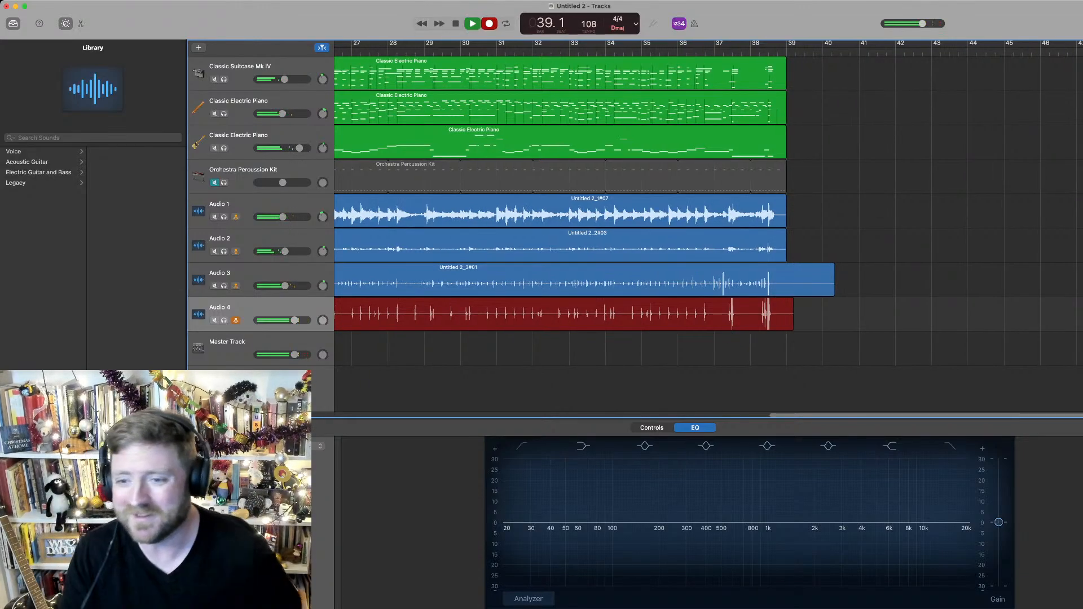
pyautogui.press('space')
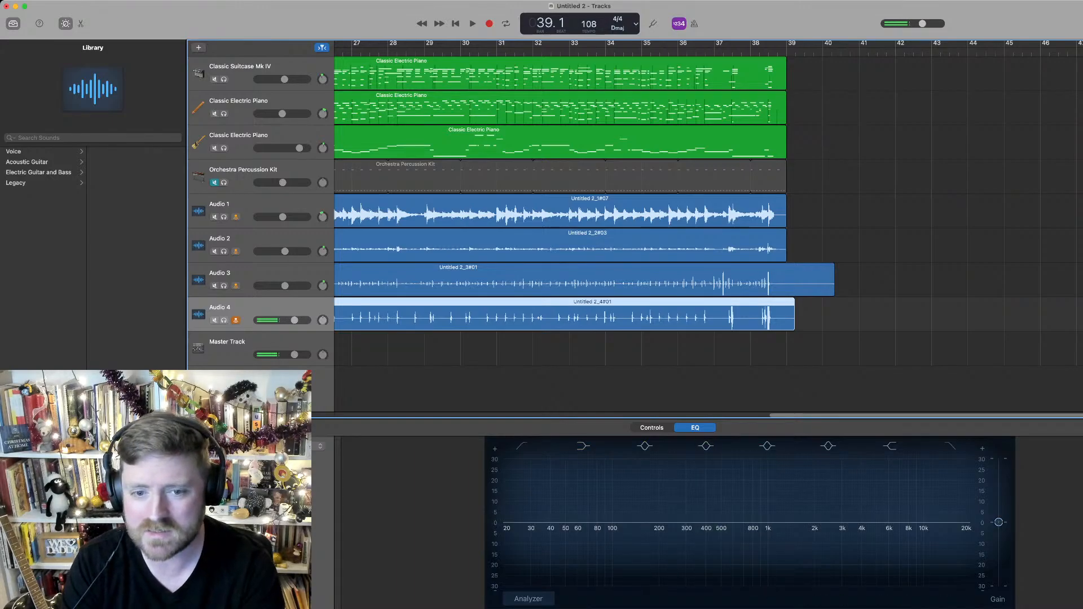
# Solo Audio 4 and listen to its recording around bars 33 to 34
pyautogui.press('s')
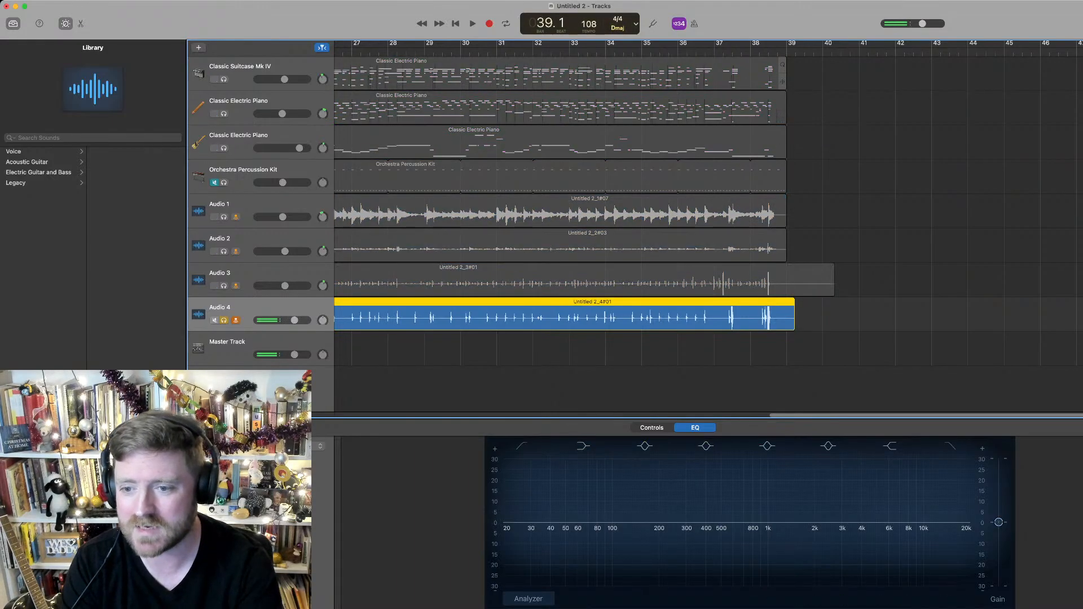
pyautogui.press('space')
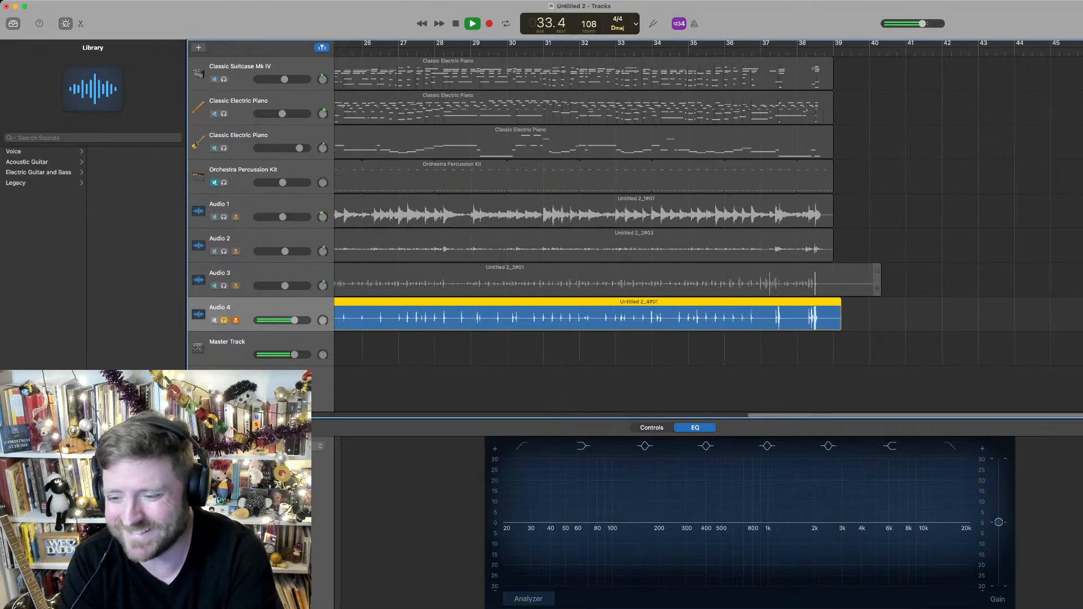
pyautogui.press('space')
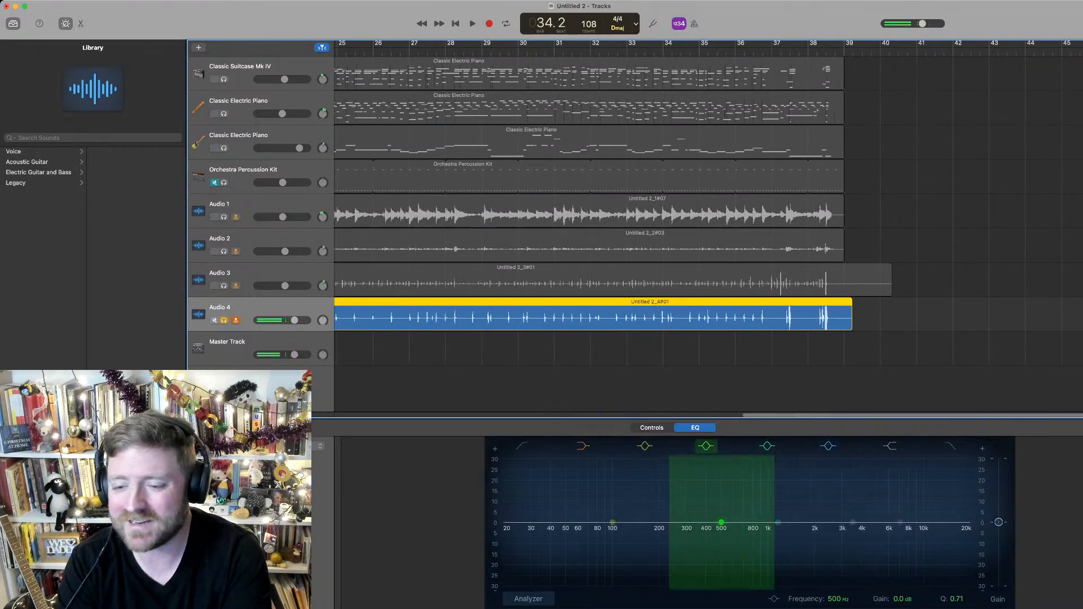
# Turn on the EQ Analyzer for Audio 4 and boost its low shelf to about +21 dB near 92.5 Hz, checking by playback
pyautogui.click(529, 600)
pyautogui.press('space')
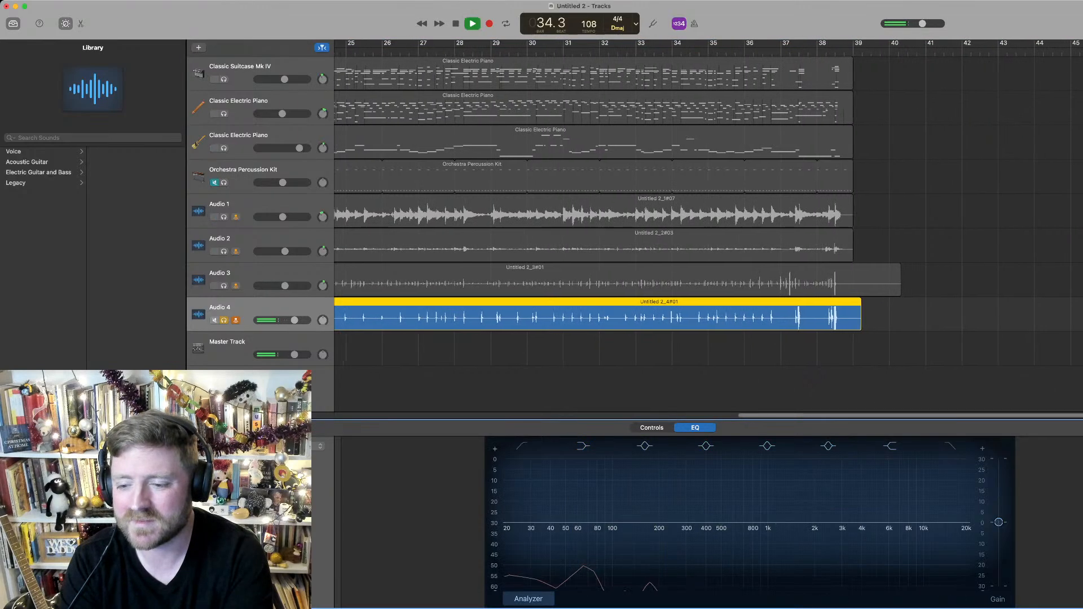
pyautogui.press('space')
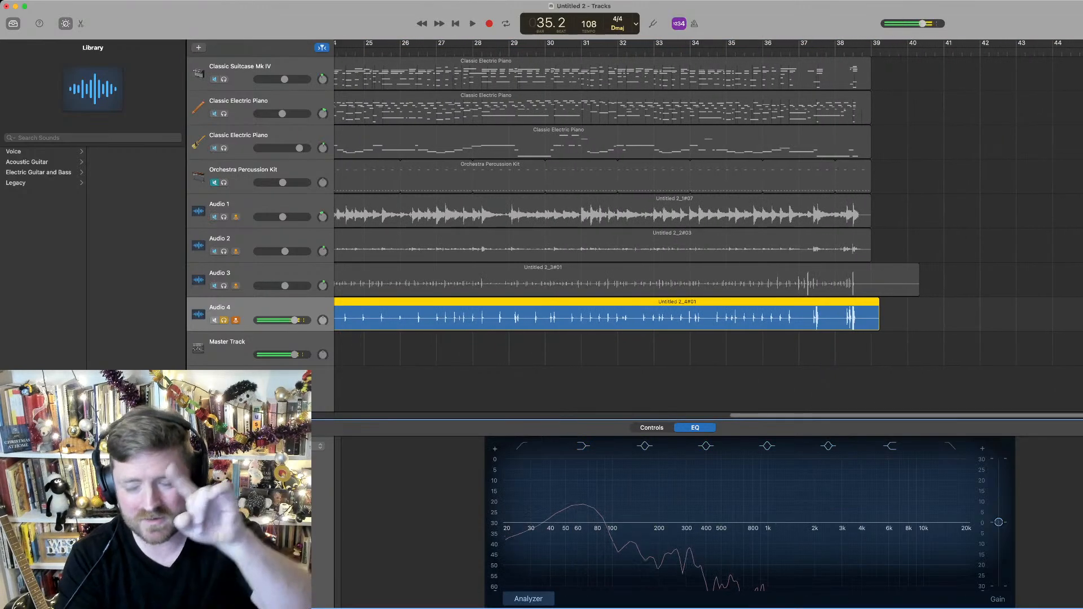
pyautogui.moveTo(612, 523)
pyautogui.mouseDown()
pyautogui.moveTo(608, 503)
pyautogui.moveTo(616, 522)
pyautogui.mouseUp()
pyautogui.moveTo(612, 523); pyautogui.dragTo(607, 501)
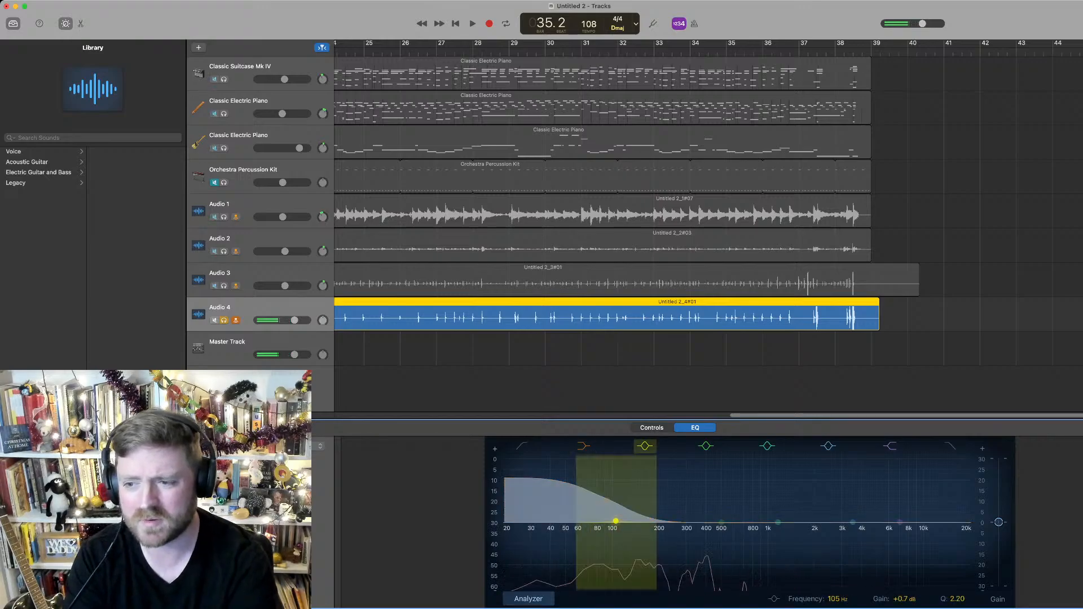
pyautogui.press('space')
pyautogui.press('space')
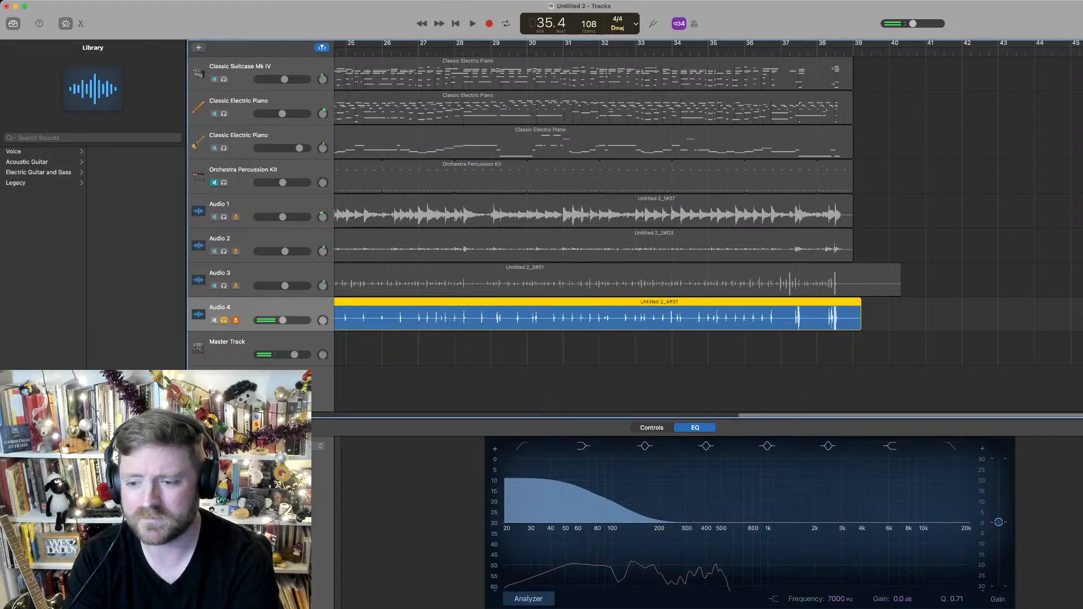
pyautogui.press('space')
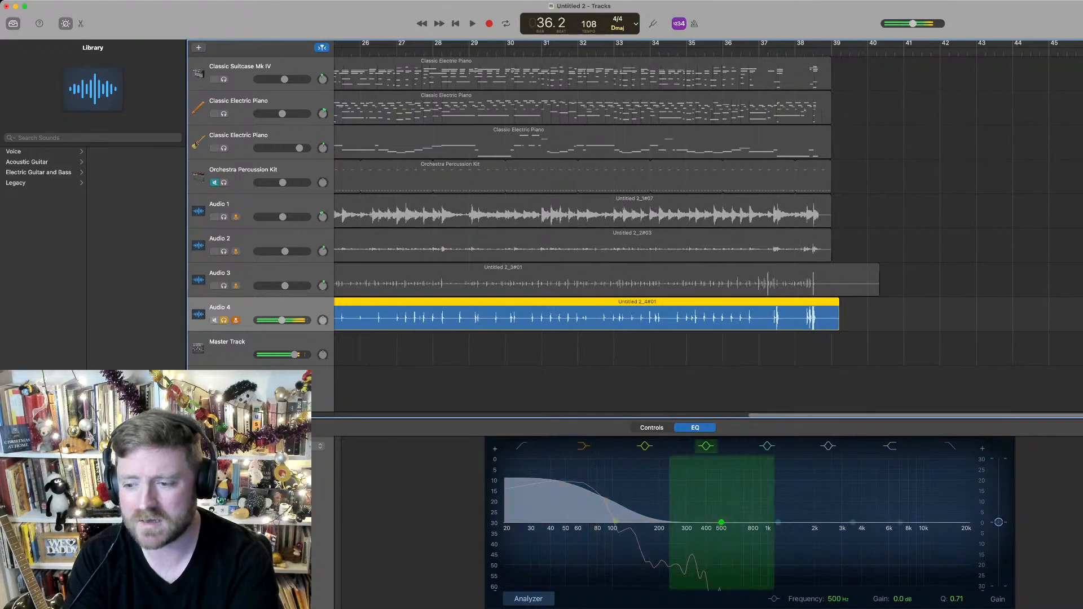
pyautogui.press('space')
# Cut Audio 4's mid and high EQ bands steeply, including about -24 dB at 1180 Hz, and audition the result
pyautogui.moveTo(724, 524); pyautogui.dragTo(837, 554)
pyautogui.moveTo(900, 523); pyautogui.dragTo(934, 545)
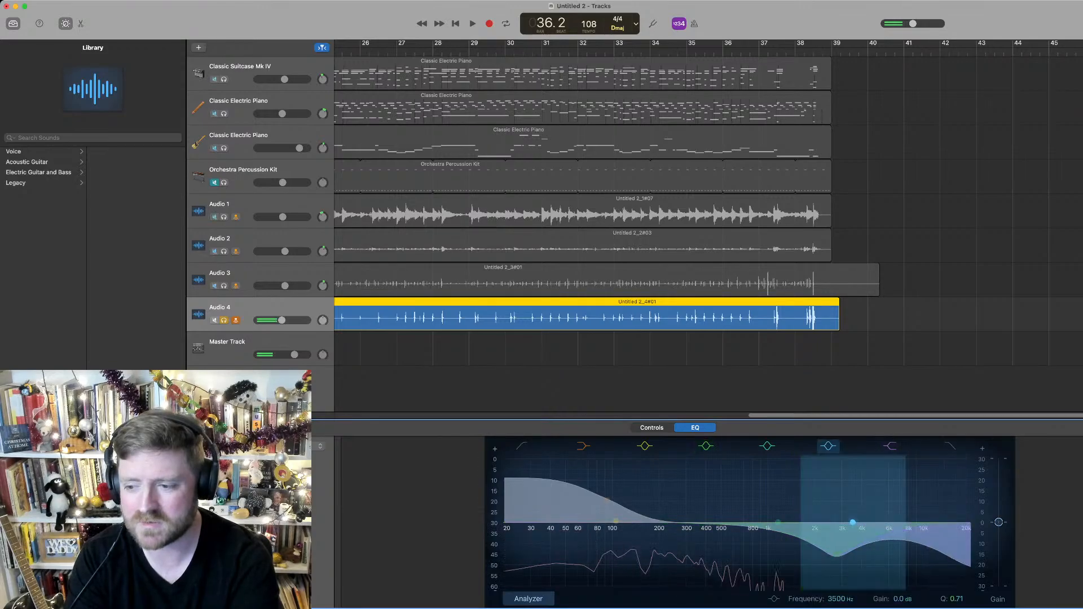
pyautogui.moveTo(853, 522); pyautogui.dragTo(835, 572)
pyautogui.moveTo(778, 522); pyautogui.dragTo(923, 571)
pyautogui.moveTo(836, 555); pyautogui.dragTo(780, 573)
pyautogui.press('space')
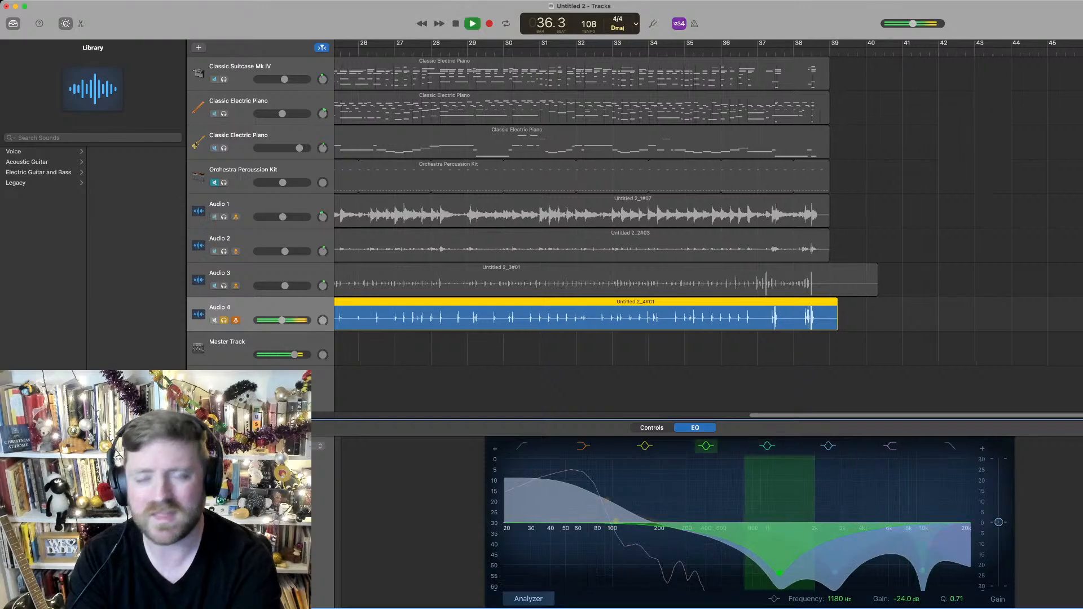
pyautogui.press('space')
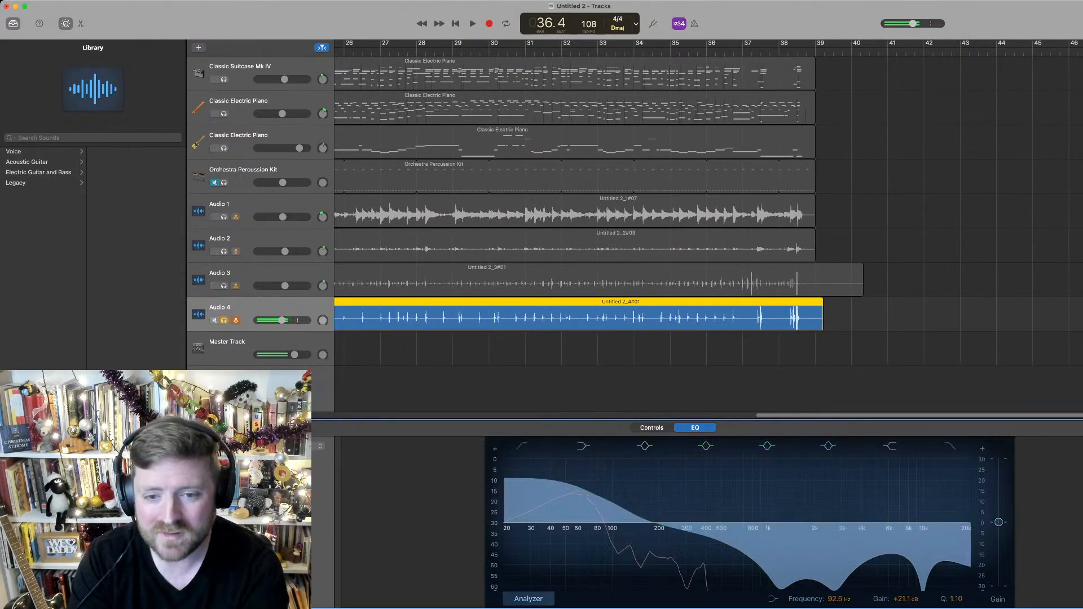
# Show Audio 4's control knobs with its plug-ins section expanded, raise the Reverb send to roughly two thirds and audition it
pyautogui.click(706, 318)
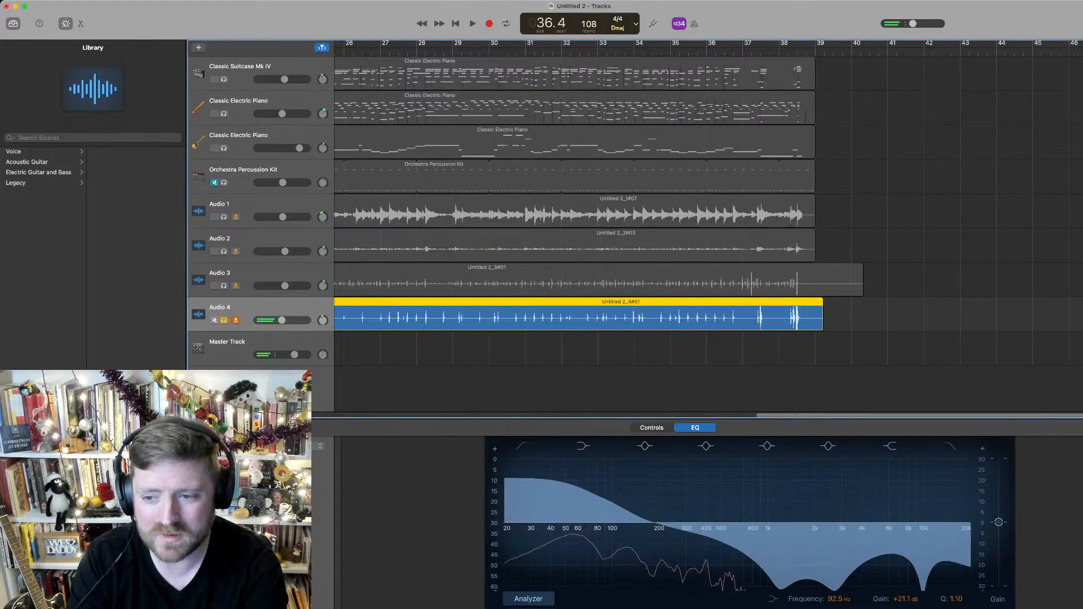
pyautogui.click(652, 427)
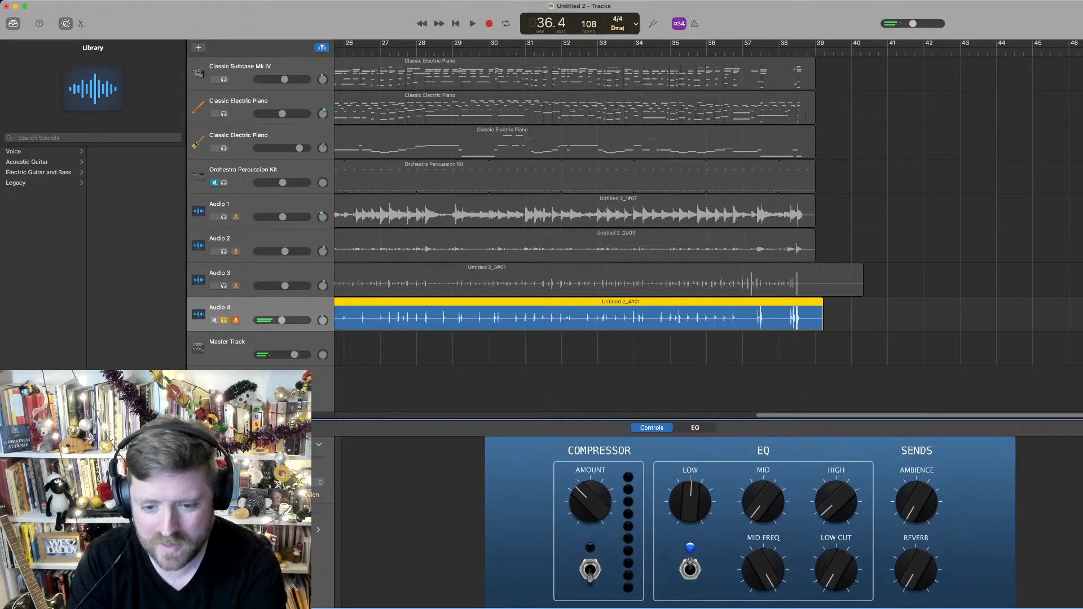
pyautogui.click(319, 529)
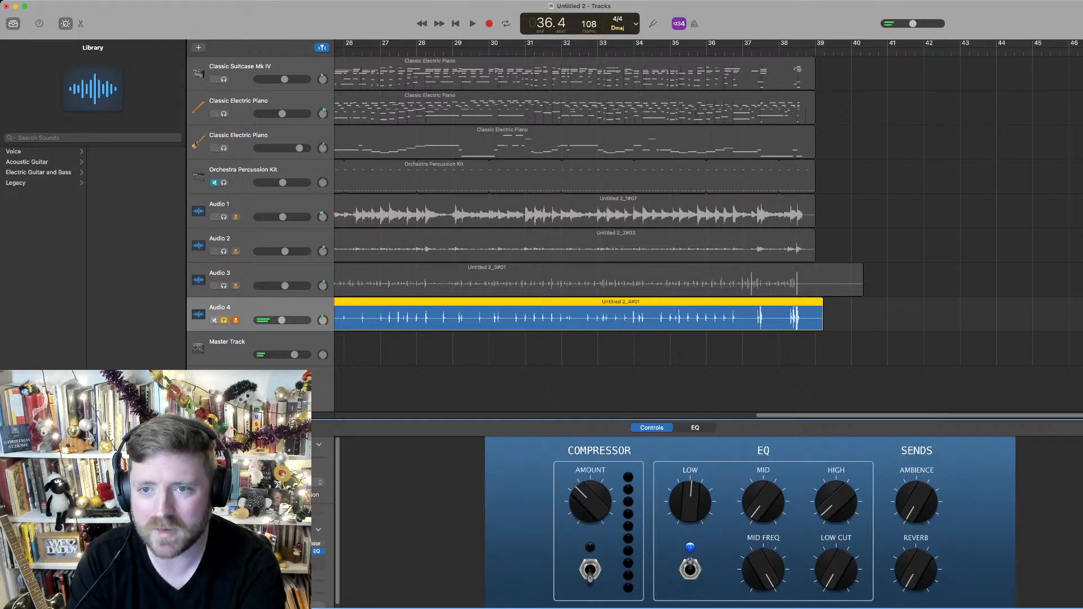
pyautogui.press('space')
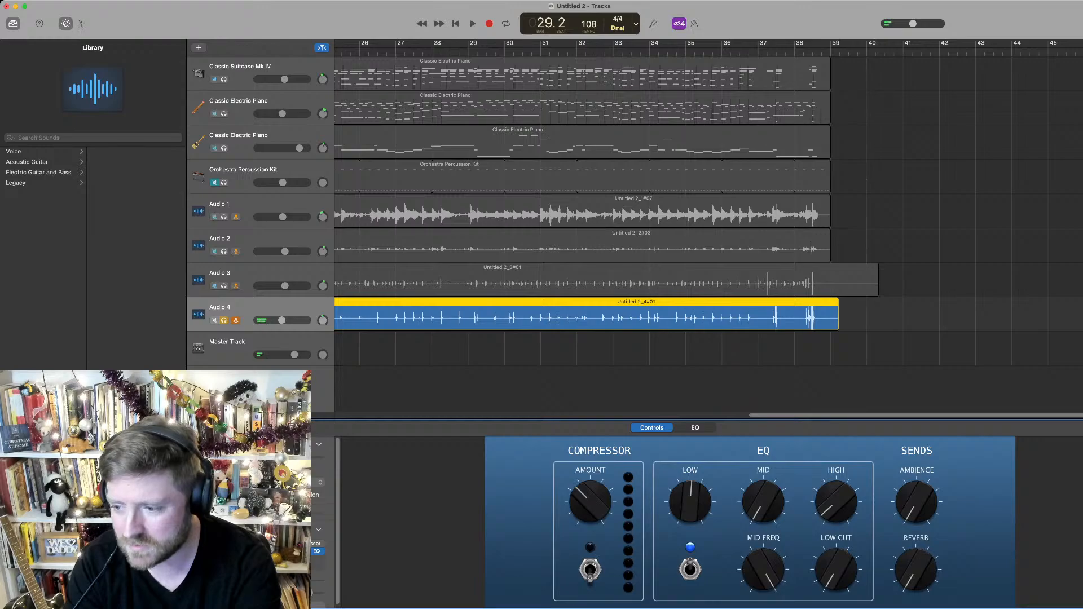
pyautogui.moveTo(916, 569); pyautogui.dragTo(916, 536)
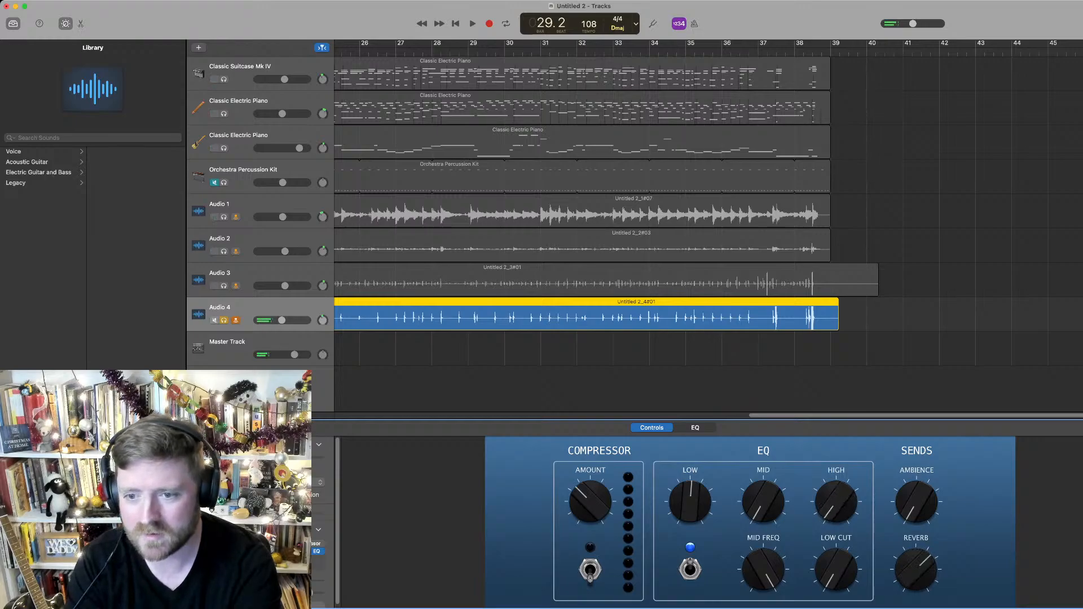
pyautogui.press('space')
pyautogui.press('space')
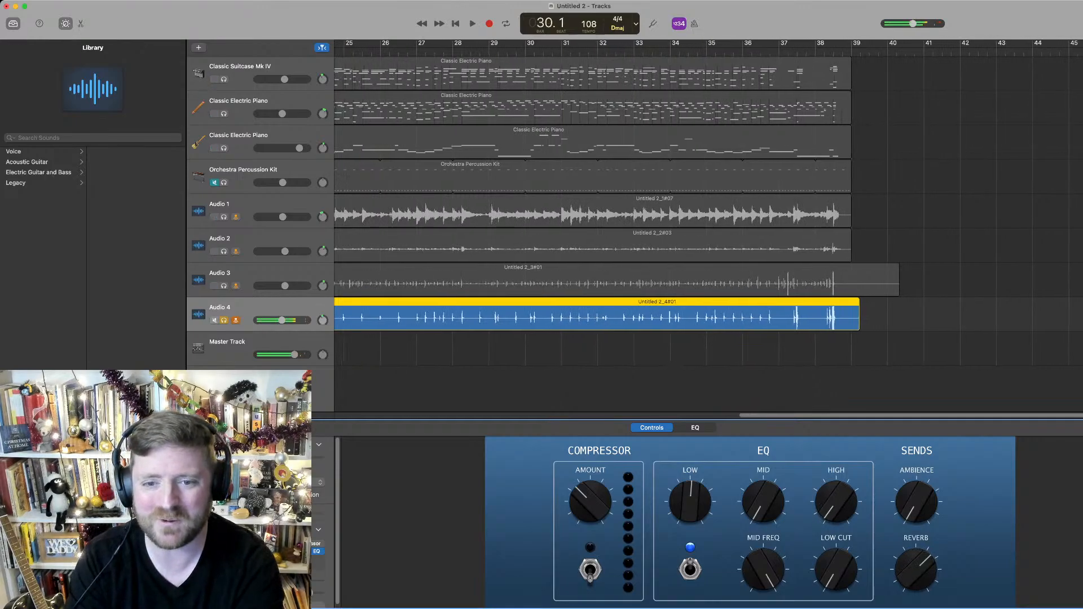
# Lower Audio 4's volume slightly, take the track out of solo and listen to it in the full mix
pyautogui.moveTo(282, 321); pyautogui.dragTo(277, 321)
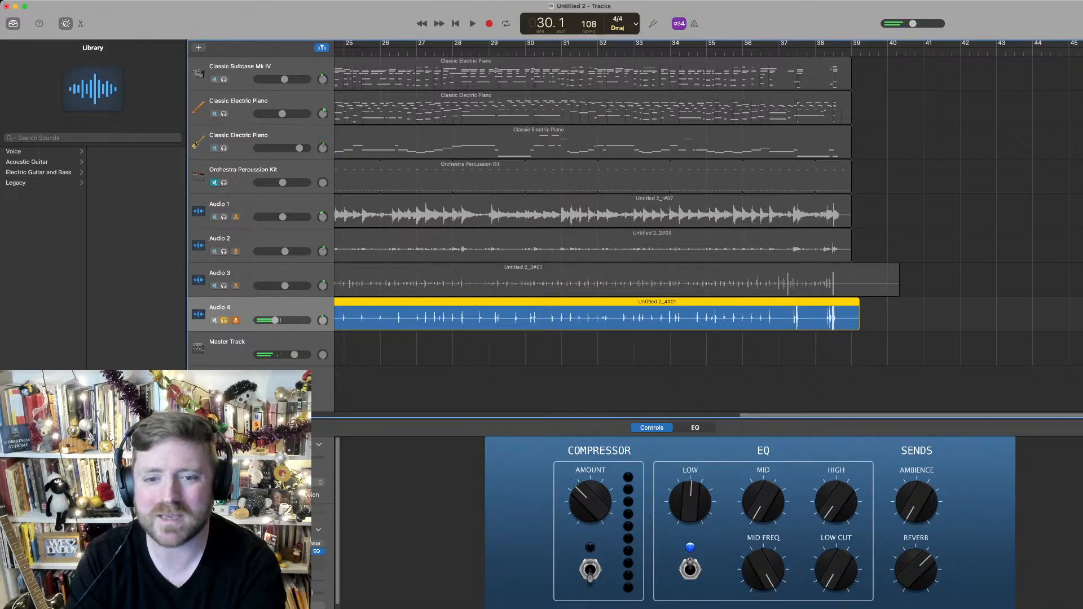
pyautogui.press('s')
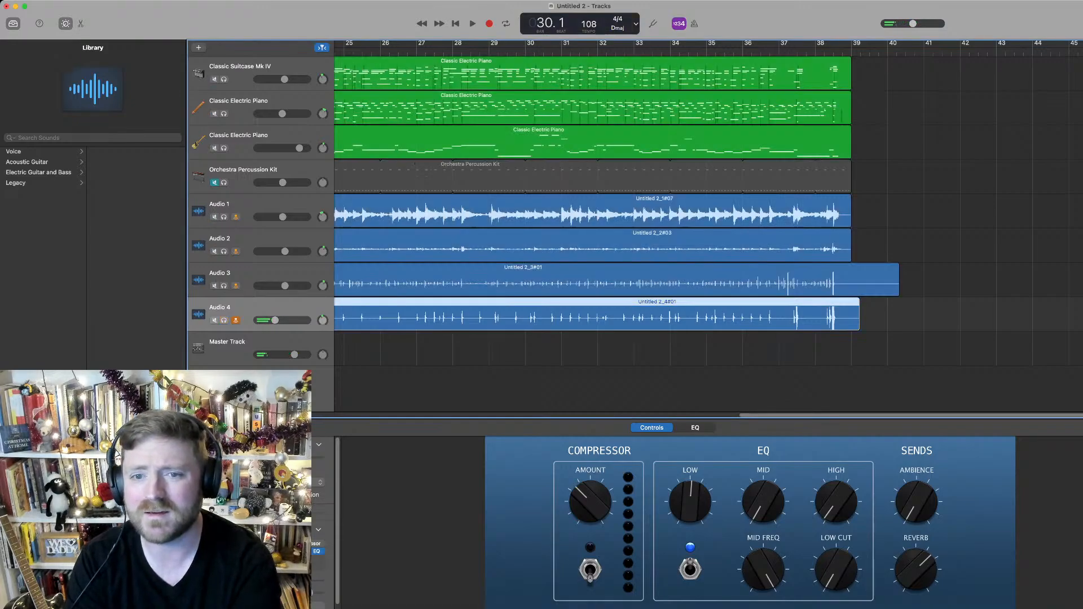
pyautogui.press('space')
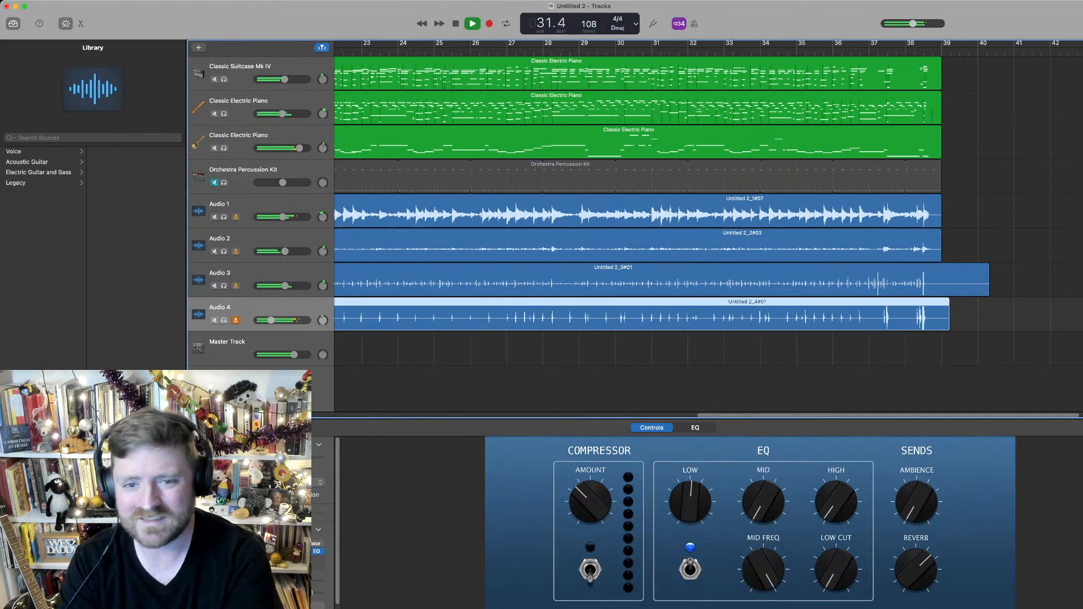
pyautogui.press('space')
# Check the controls of Audio 3 and Audio 2, and enable the Space Designer reverb on the Master Track
pyautogui.click(260, 275)
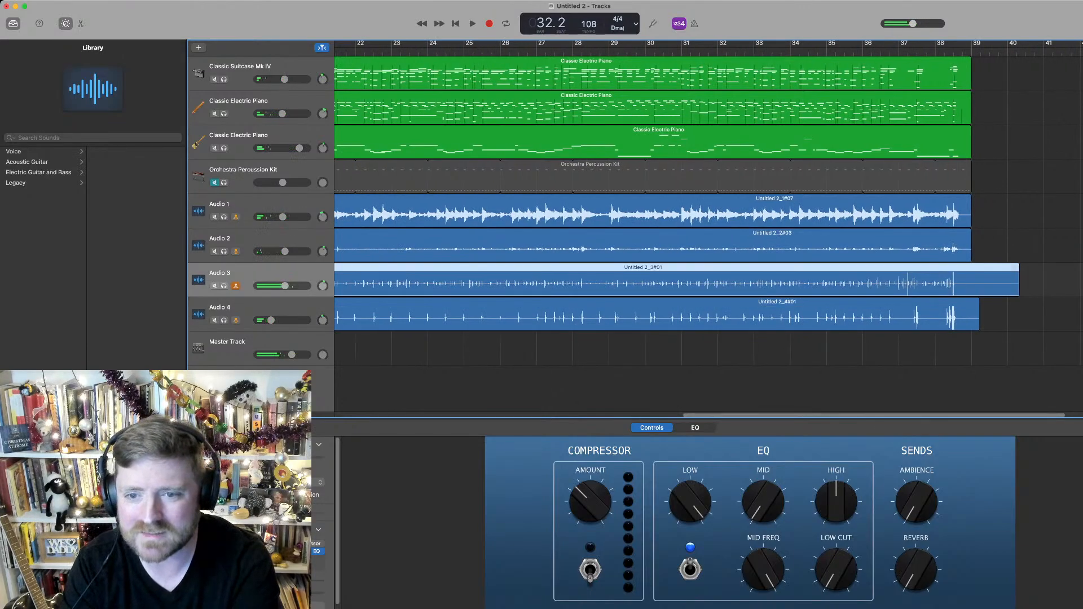
pyautogui.click(260, 241)
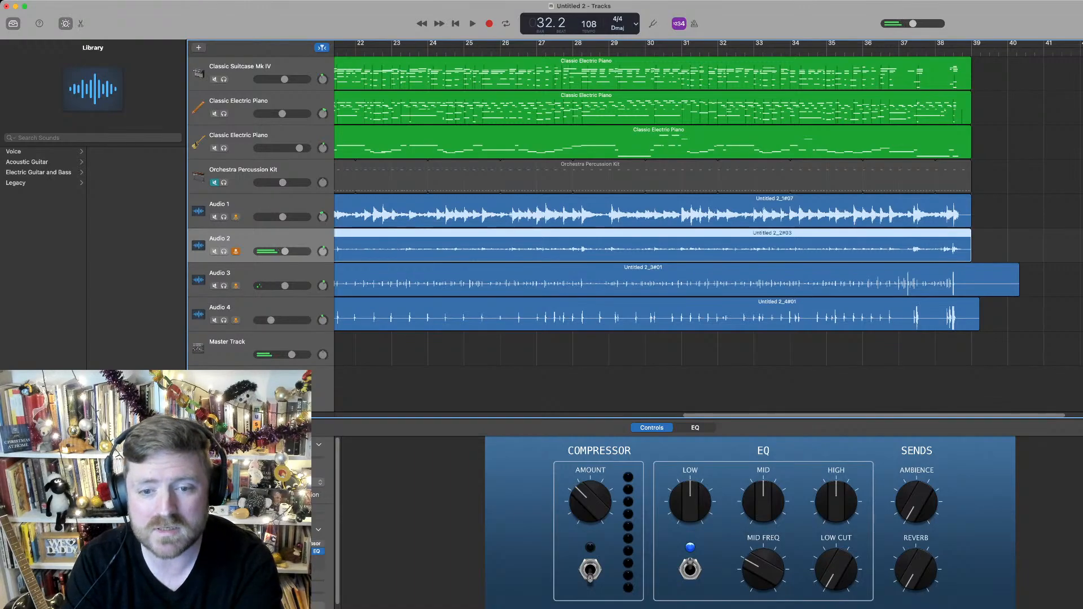
pyautogui.click(260, 344)
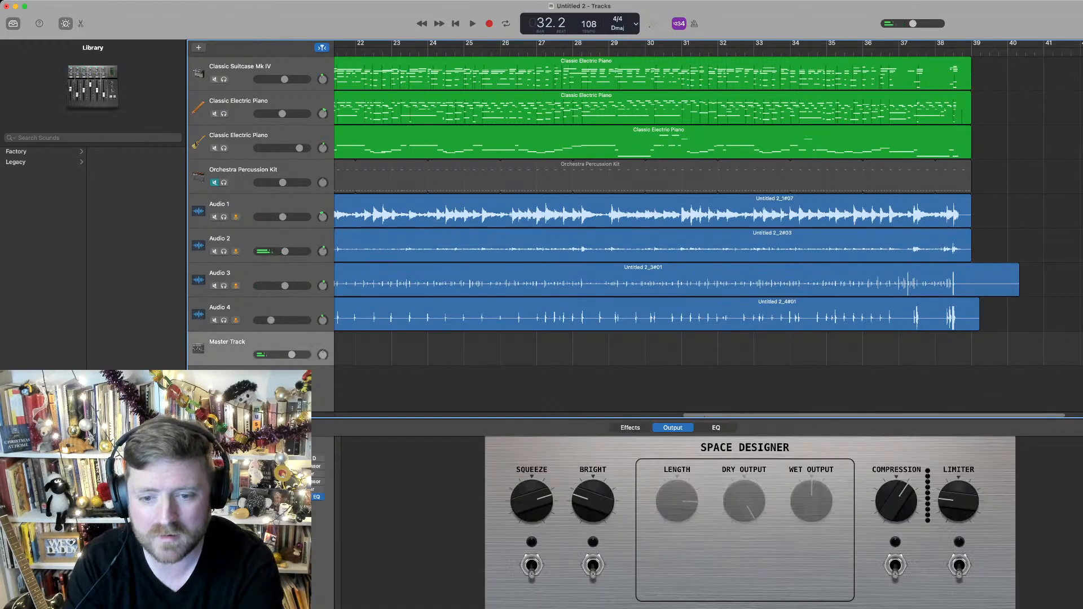
pyautogui.click(289, 459)
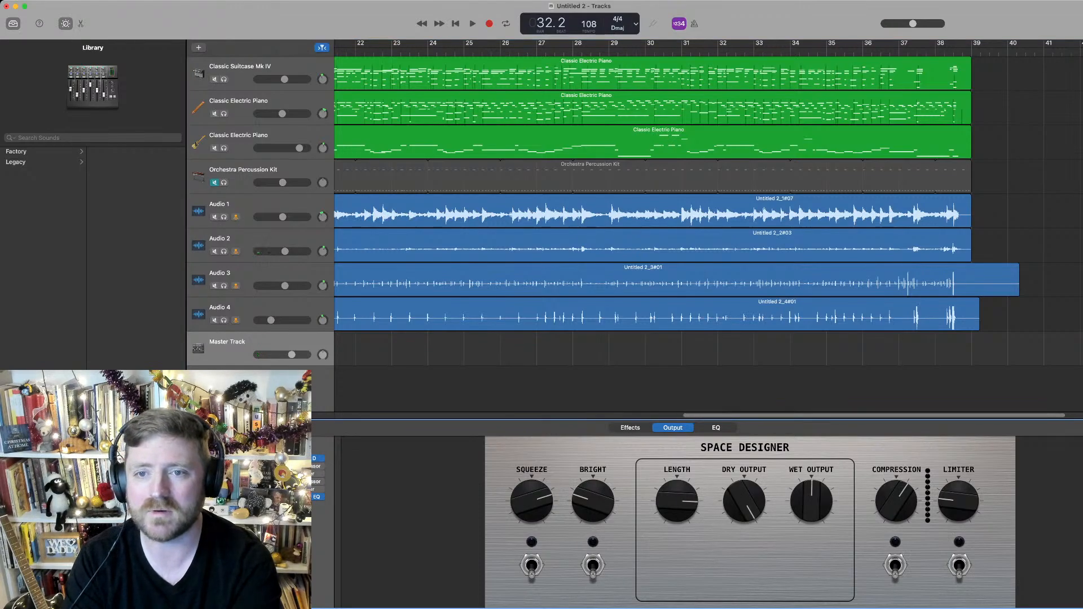
# Play the song from the beginning with the master reverb on and raise Audio 1's volume slightly
pyautogui.press('space')
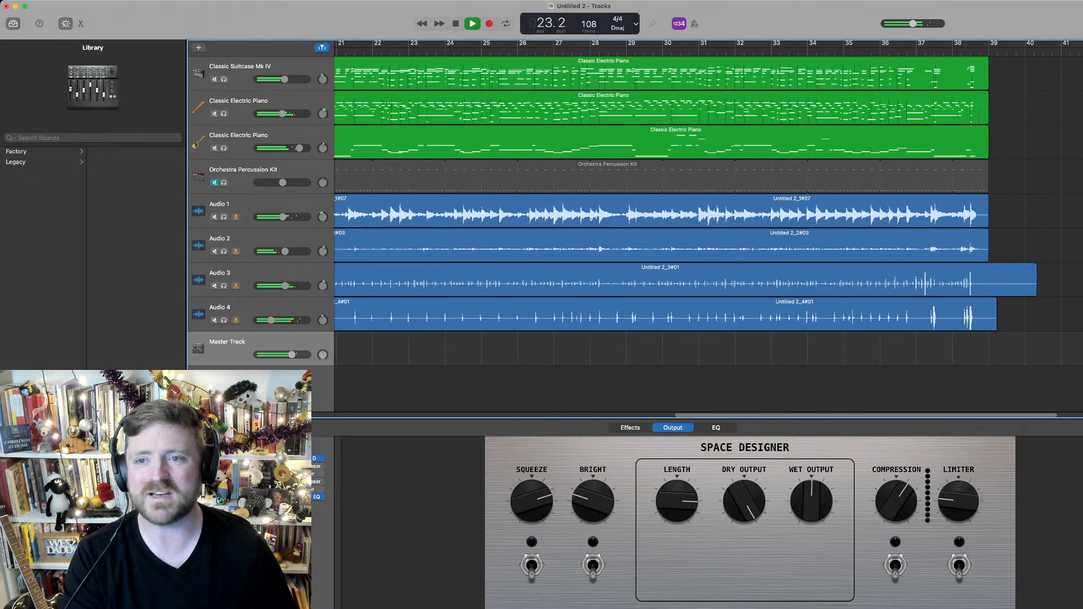
pyautogui.press('Return')
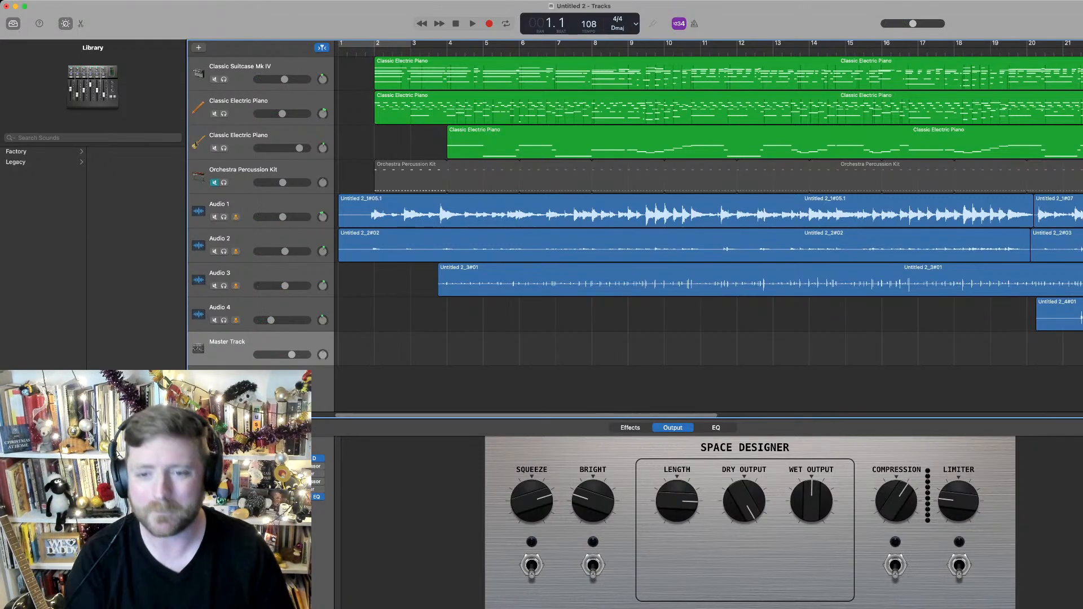
pyautogui.press('space')
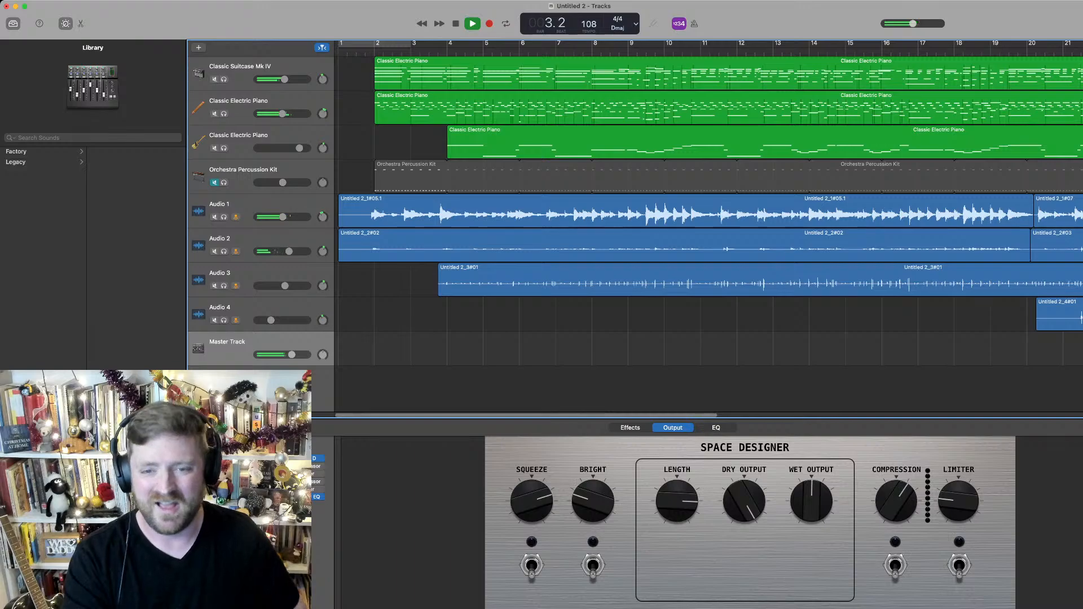
pyautogui.moveTo(283, 217); pyautogui.dragTo(288, 217)
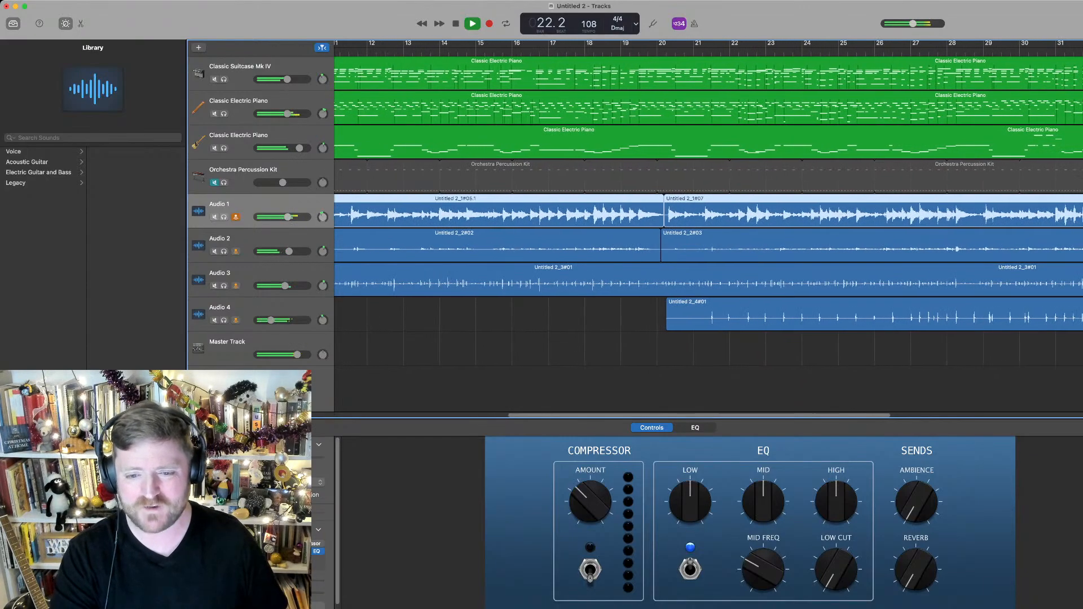
# Open the audio editor for Audio 4, and trim the ends of the Audio 3 and Audio 4 regions to bar 39
pyautogui.click(243, 309)
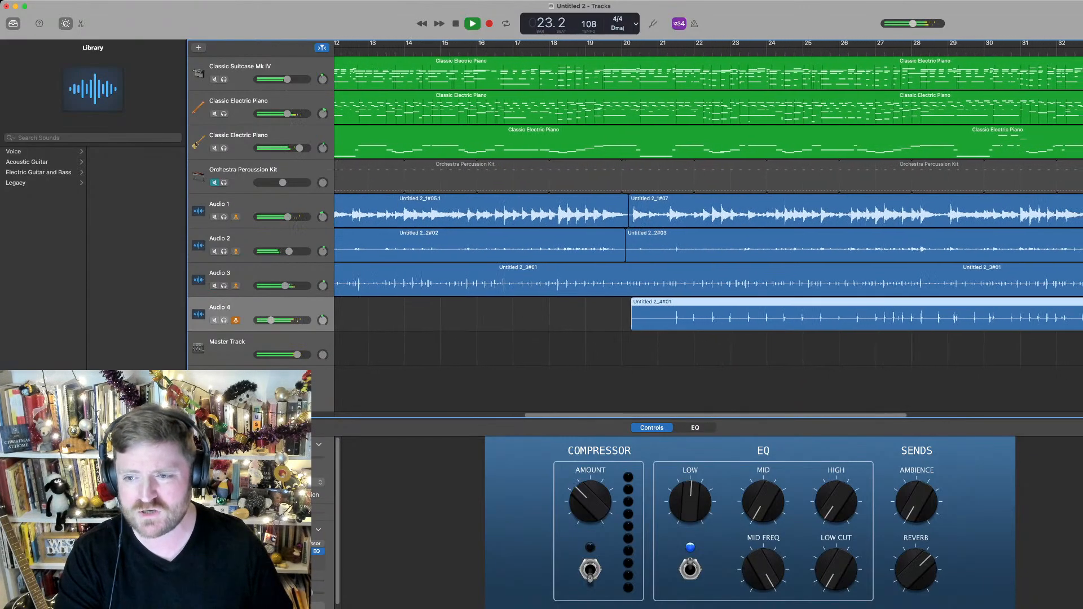
pyautogui.press('e')
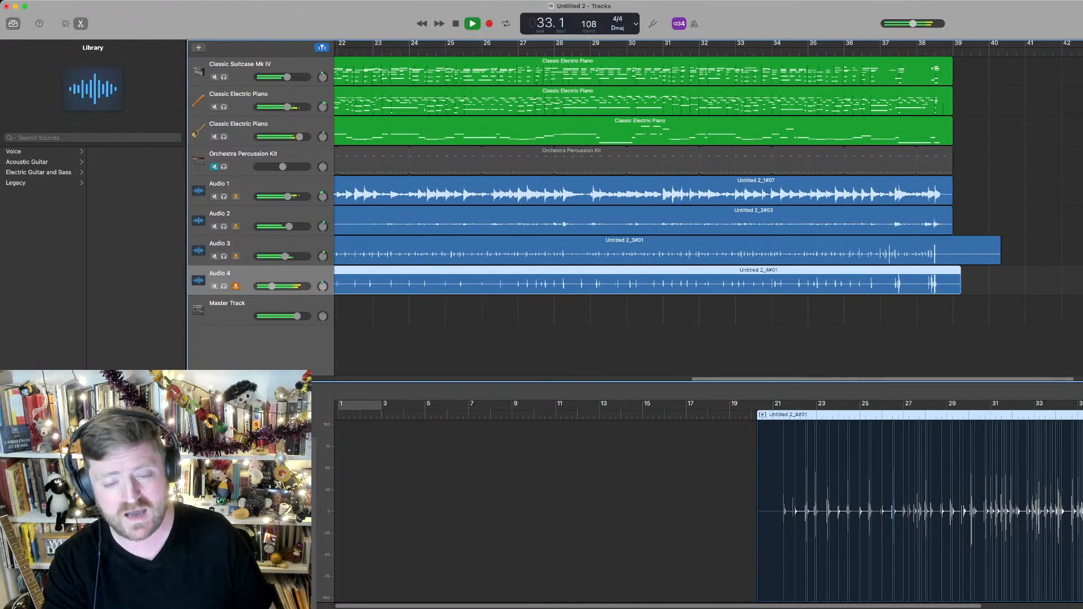
pyautogui.click(220, 248)
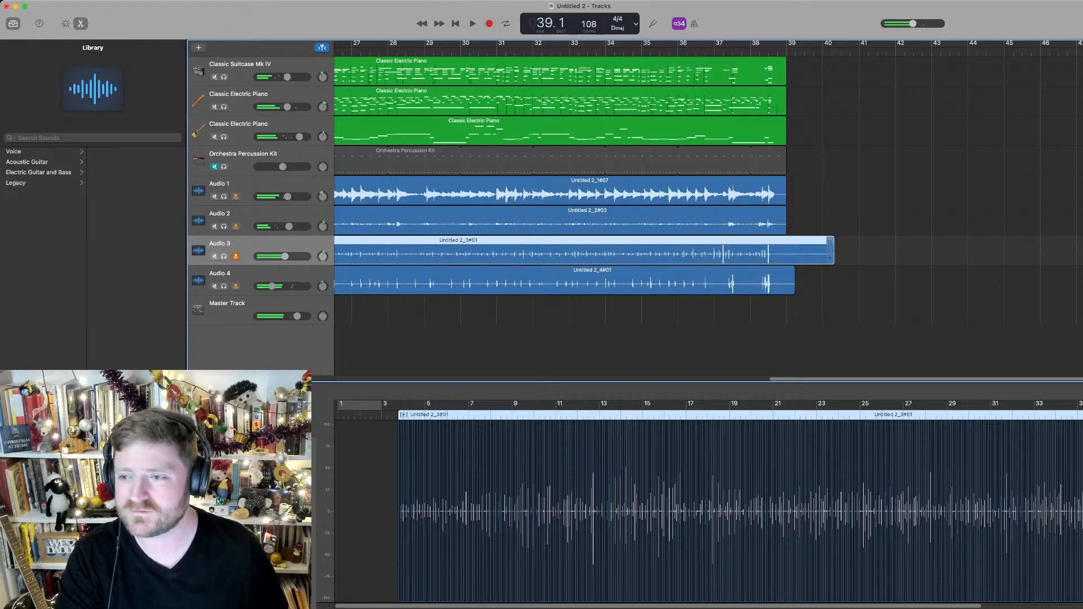
pyautogui.press('space')
pyautogui.moveTo(778, 259); pyautogui.dragTo(786, 289)
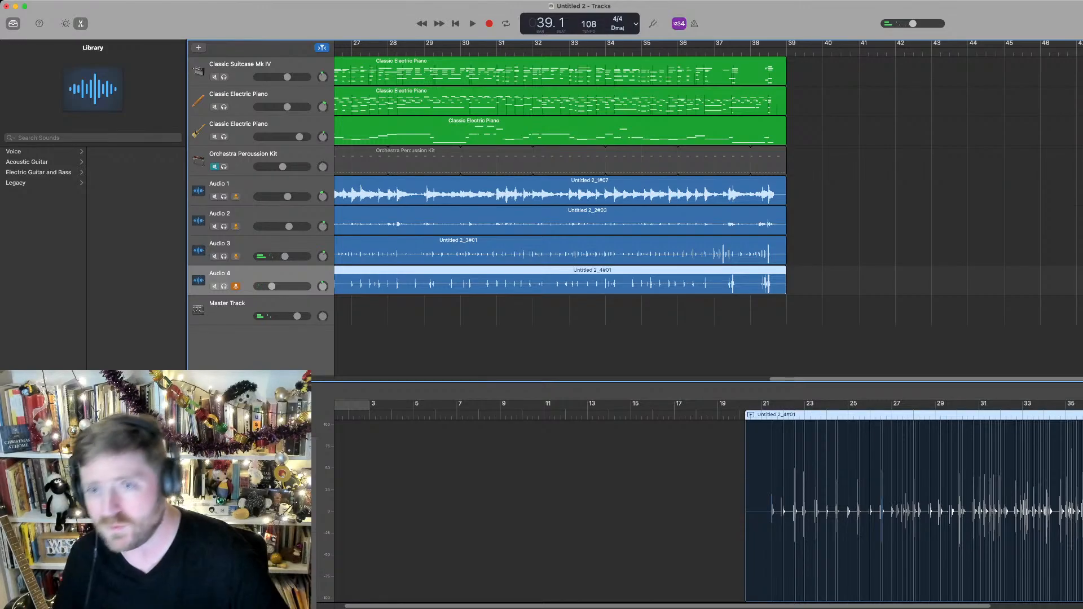
# Switch to the AWAY IN A MANAGER project and widen its window to fill the screen before switching apps again
pyautogui.press('super+Tab')
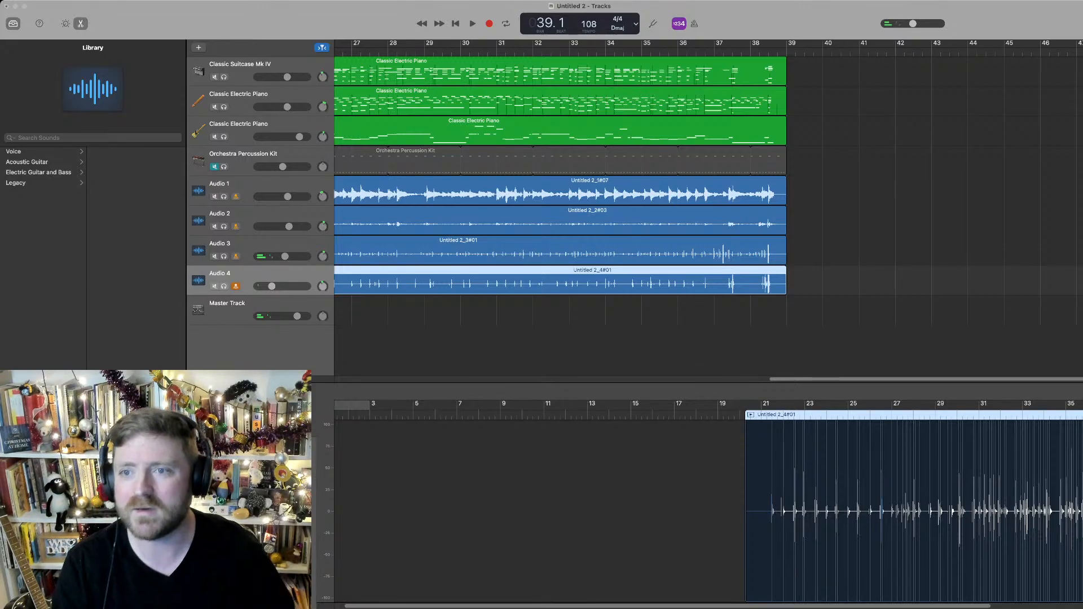
pyautogui.press('super+Tab')
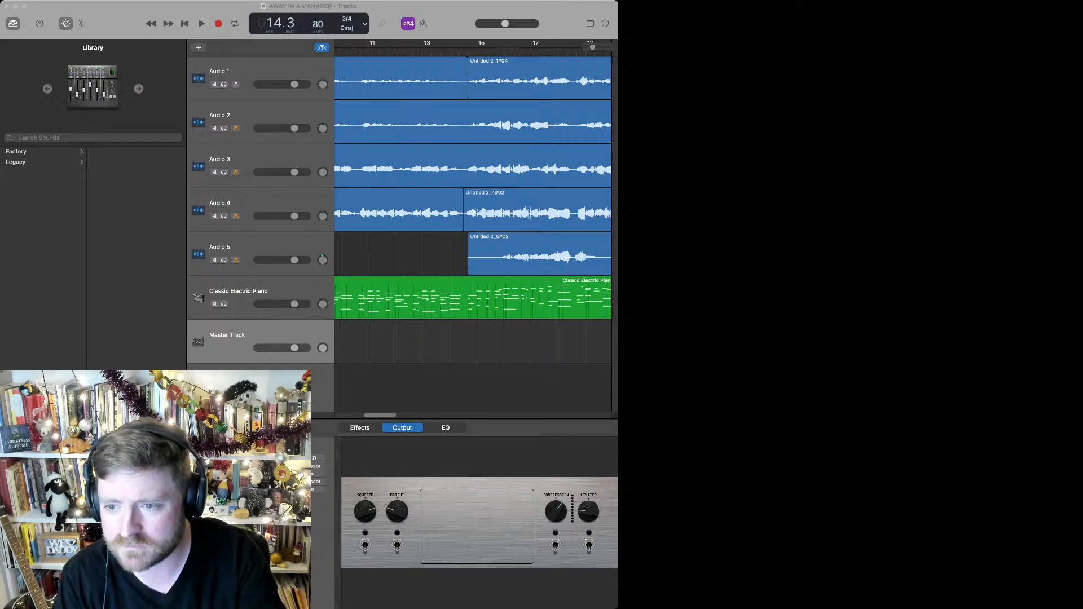
pyautogui.click(477, 457)
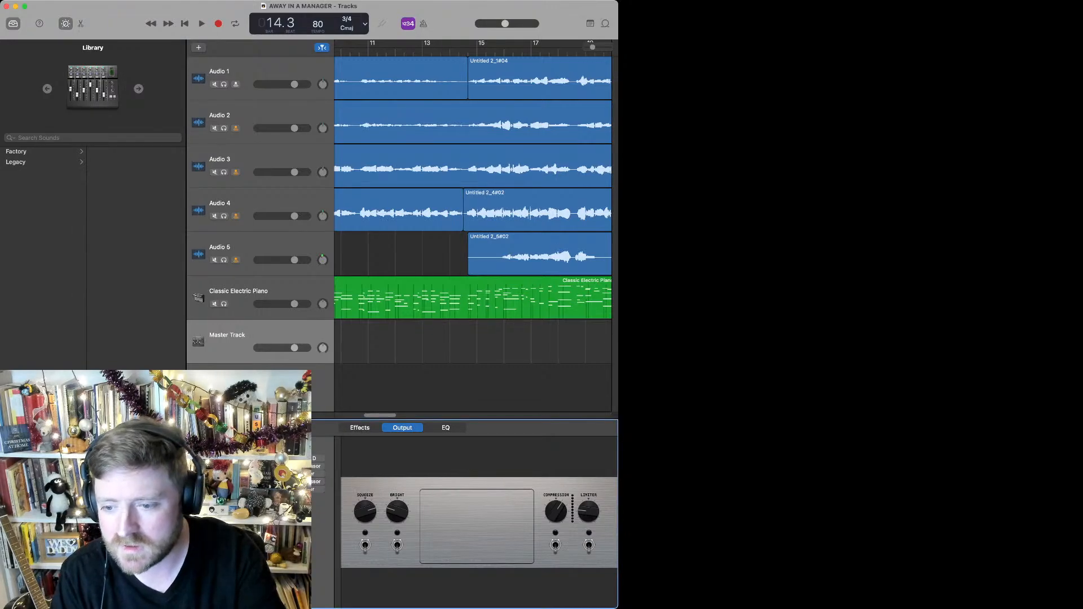
pyautogui.moveTo(618, 338); pyautogui.dragTo(1082, 338)
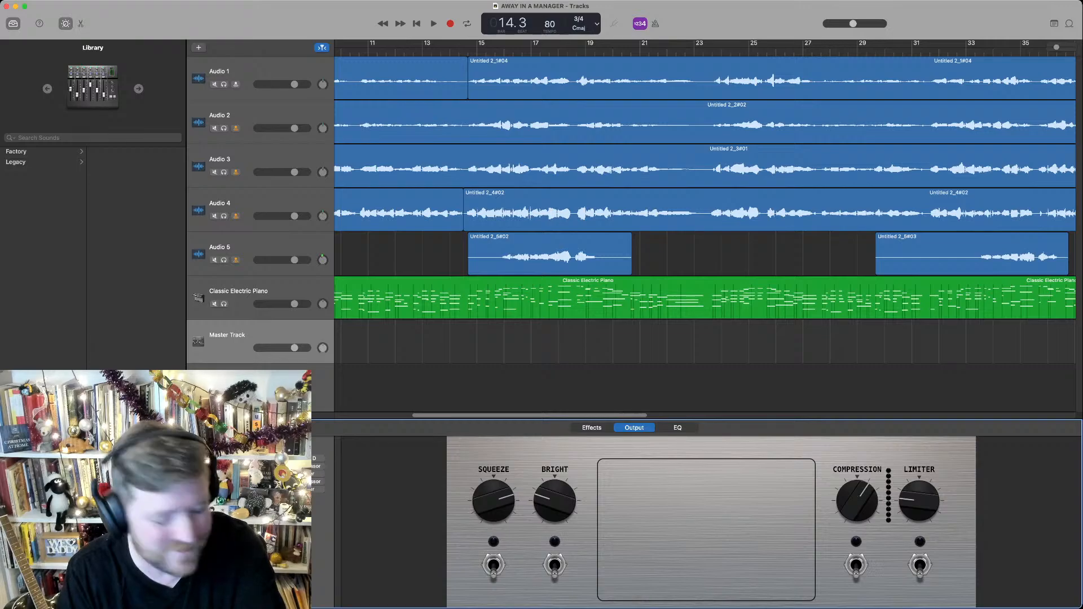
pyautogui.moveTo(1082, 339); pyautogui.dragTo(1082, 338)
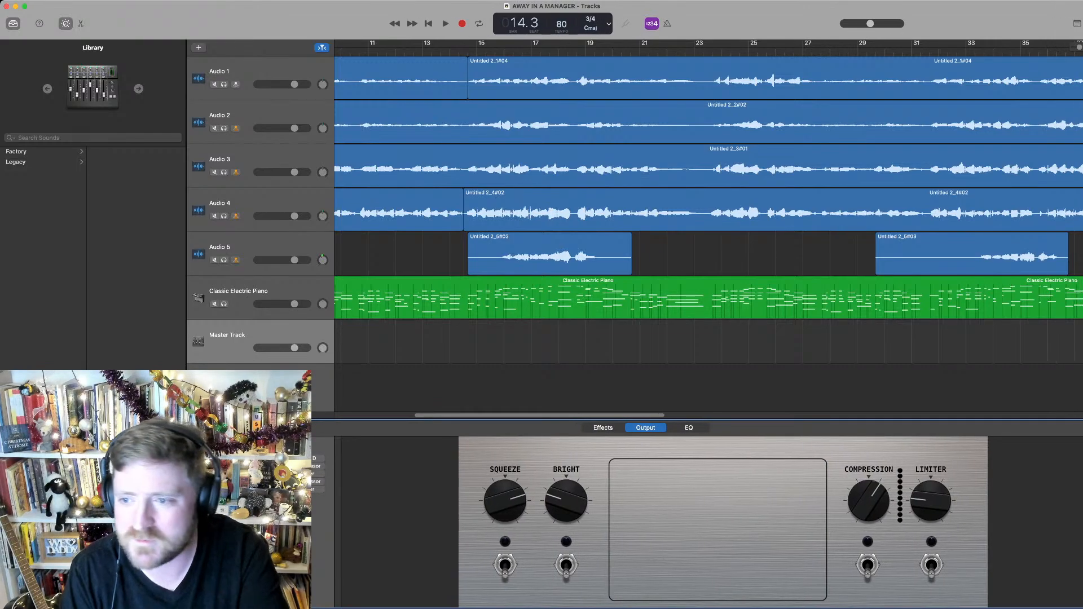
pyautogui.press('super+Tab')
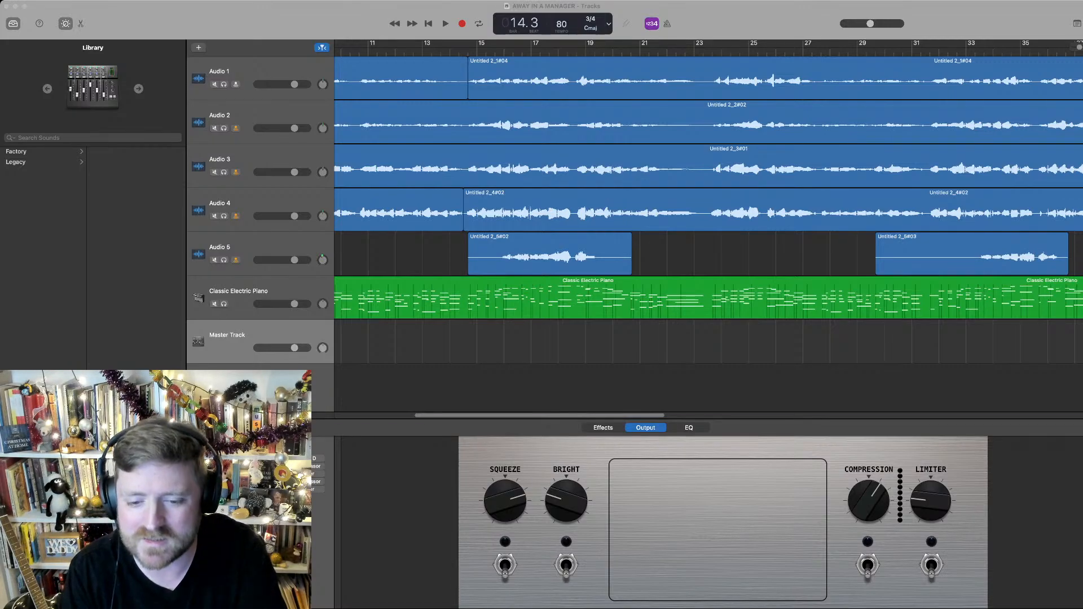
# Narrow the AWAY IN A MANAGER project window slightly while switching between applications, and return to the project
pyautogui.press('super+Tab')
pyautogui.press('super+Tab')
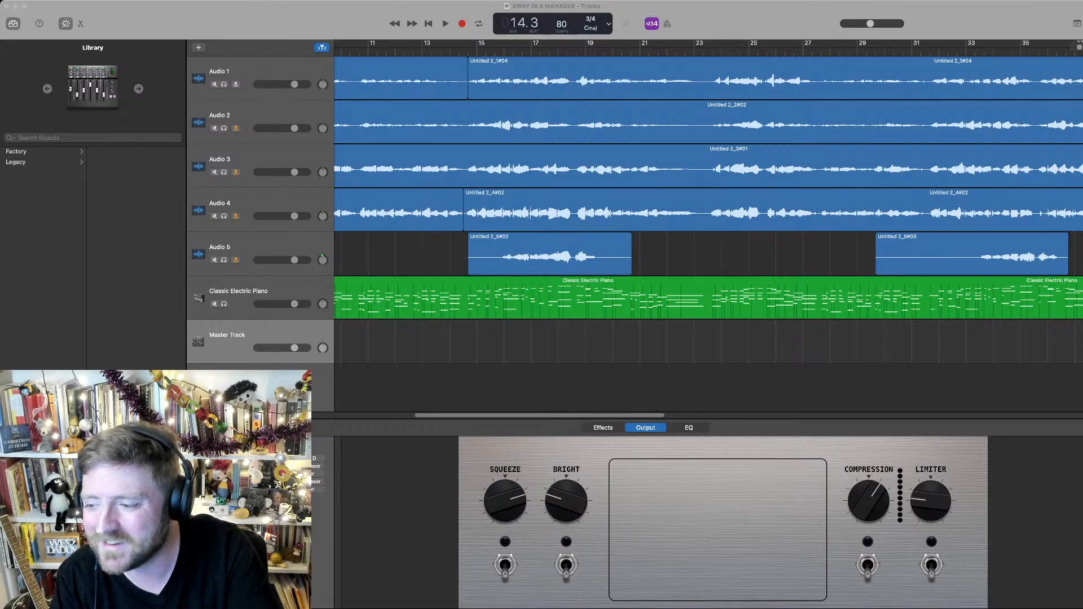
pyautogui.press('super+Tab')
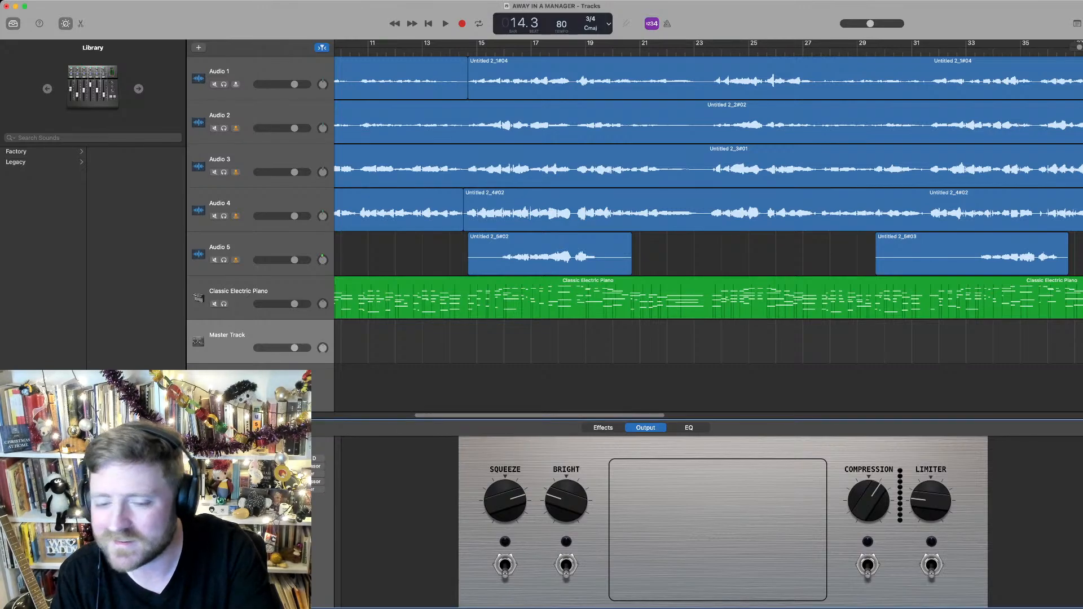
pyautogui.moveTo(1082, 305); pyautogui.dragTo(1044, 305)
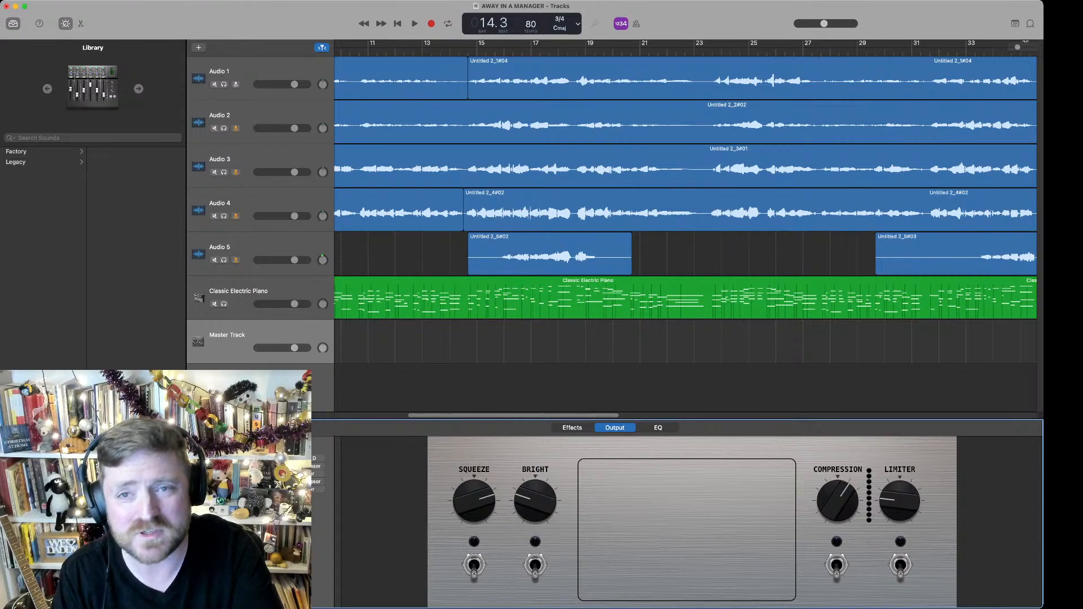
pyautogui.press('super+Tab')
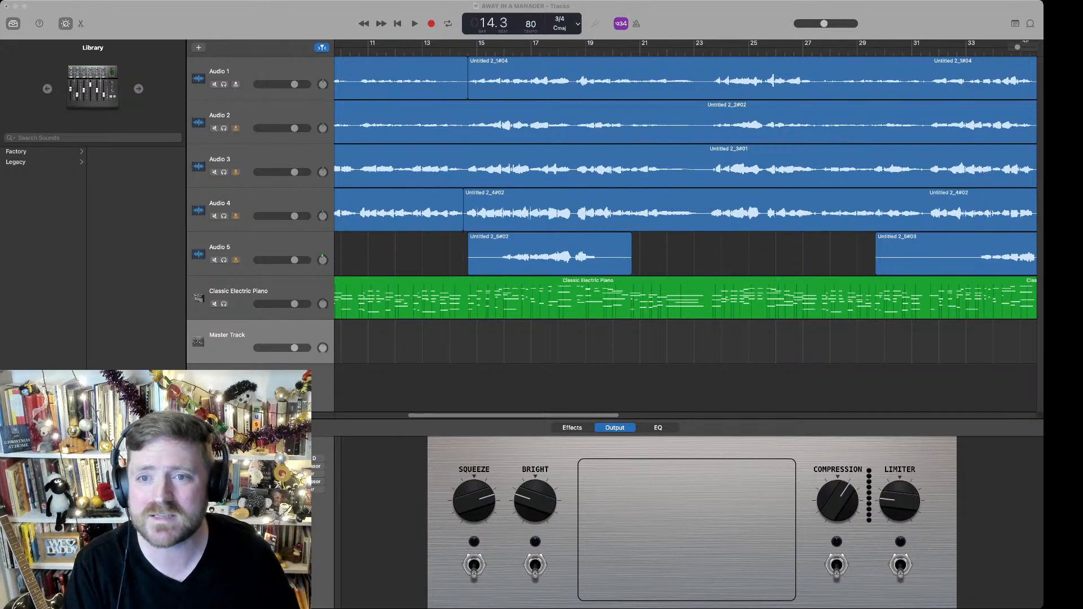
pyautogui.press('super+Tab')
# Mute the Classic Electric Piano track and play the arrangement from bar 6
pyautogui.press('Return')
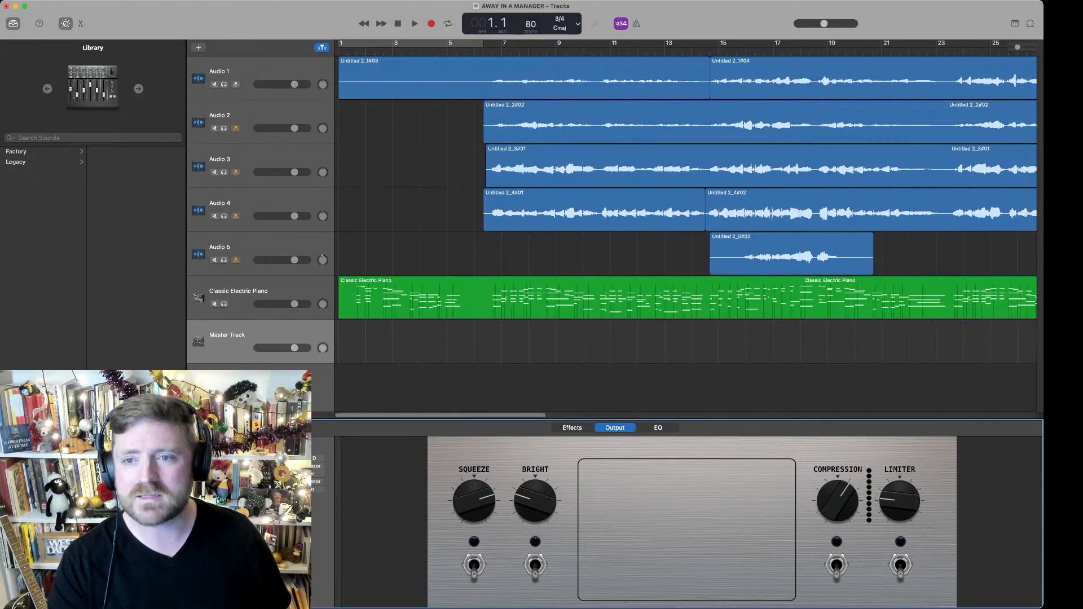
pyautogui.press('m')
pyautogui.press('.')
pyautogui.press('.')
pyautogui.press('.')
pyautogui.press('.')
pyautogui.press('.')
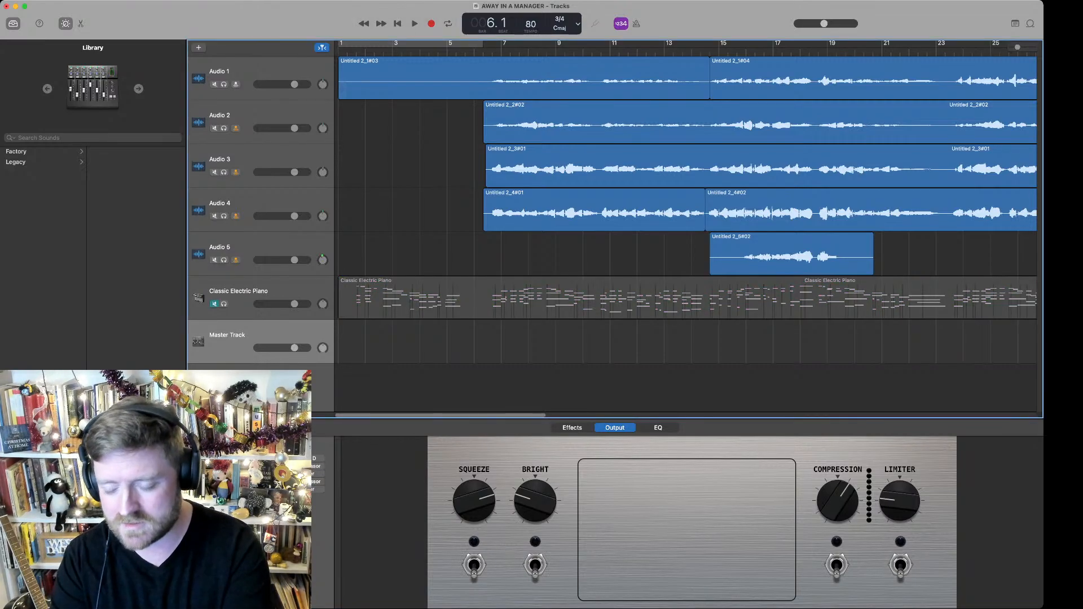
pyautogui.press('space')
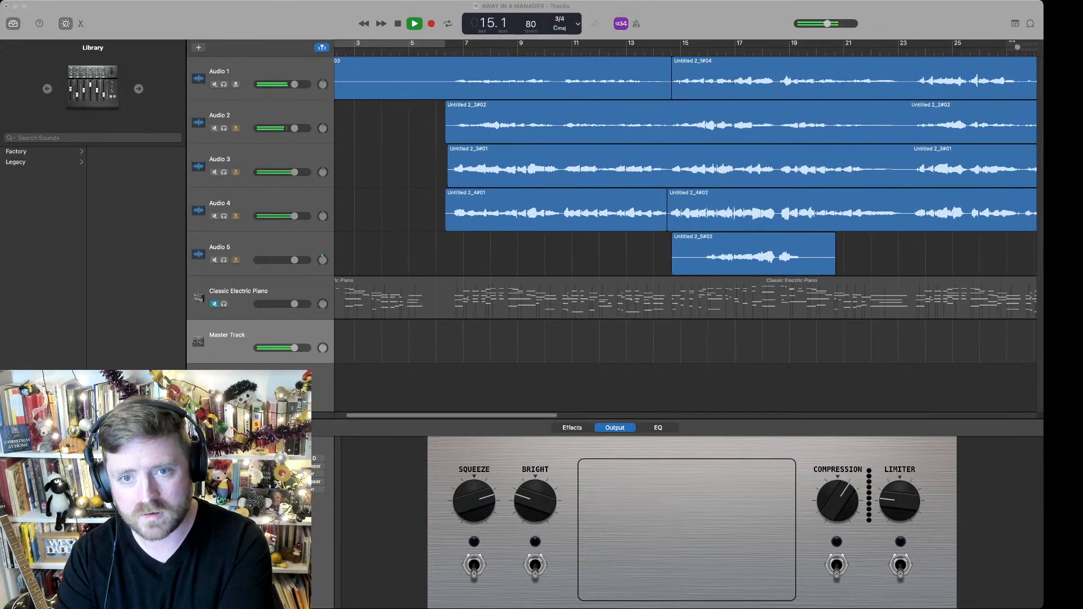
# Show the track controls of Audio 1 during playback and stop the song
pyautogui.click(243, 72)
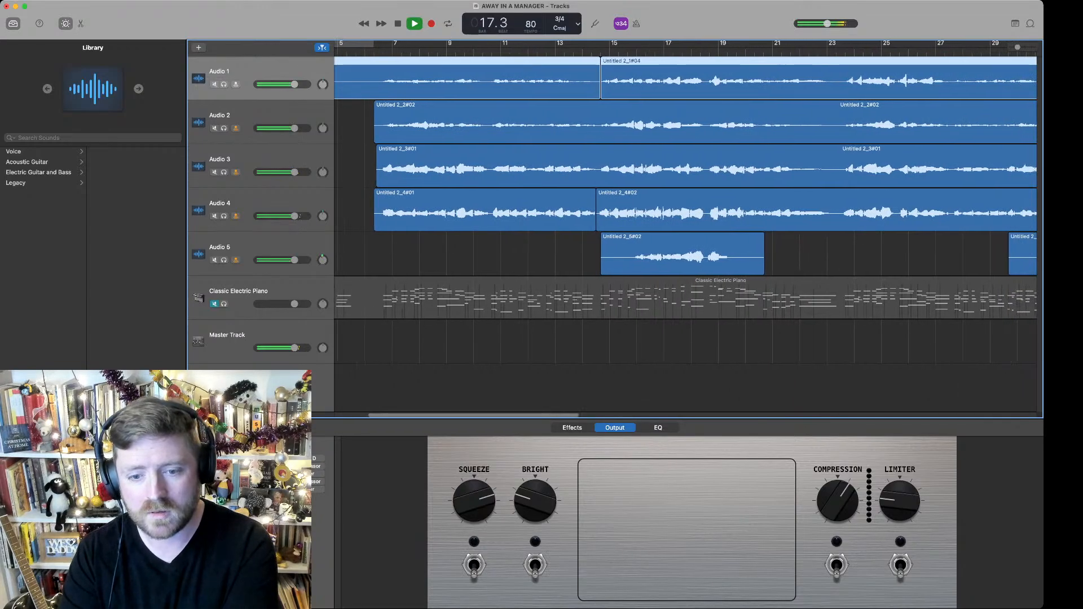
pyautogui.click(226, 427)
pyautogui.click(305, 544)
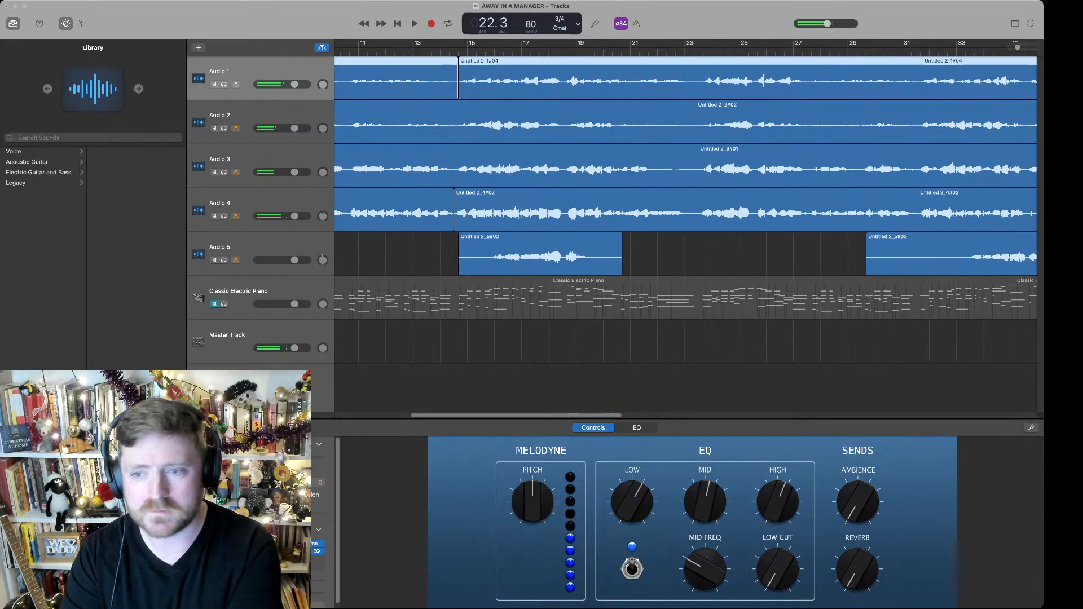
pyautogui.press('space')
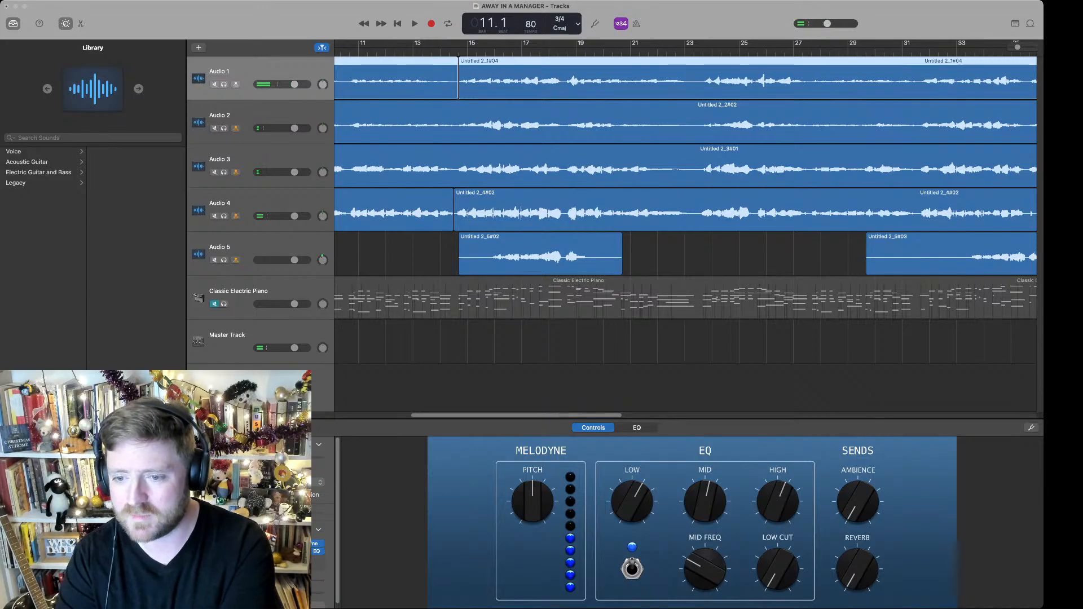
# Rewind to about bar 9 and listen to the vocal tracks without the piano in short stretches
pyautogui.press(',')
pyautogui.press(',')
pyautogui.press(',')
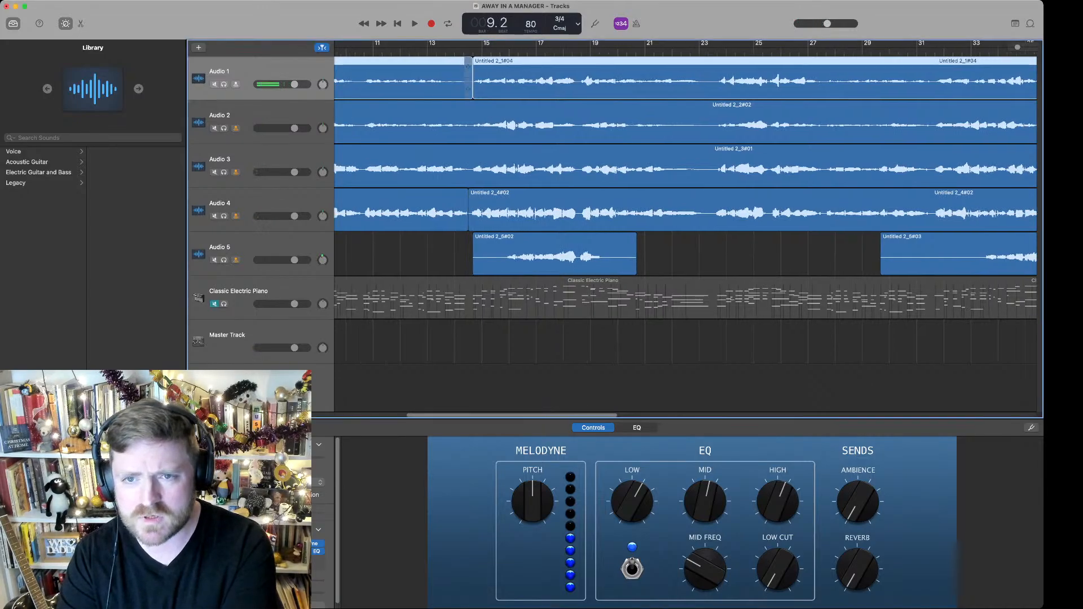
pyautogui.press('space')
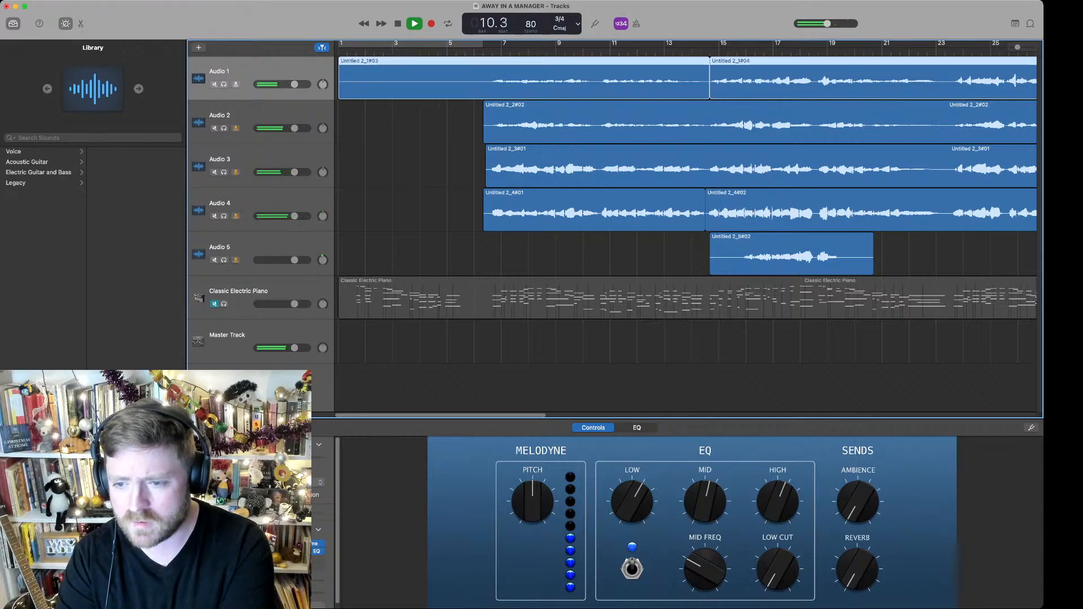
pyautogui.press('space')
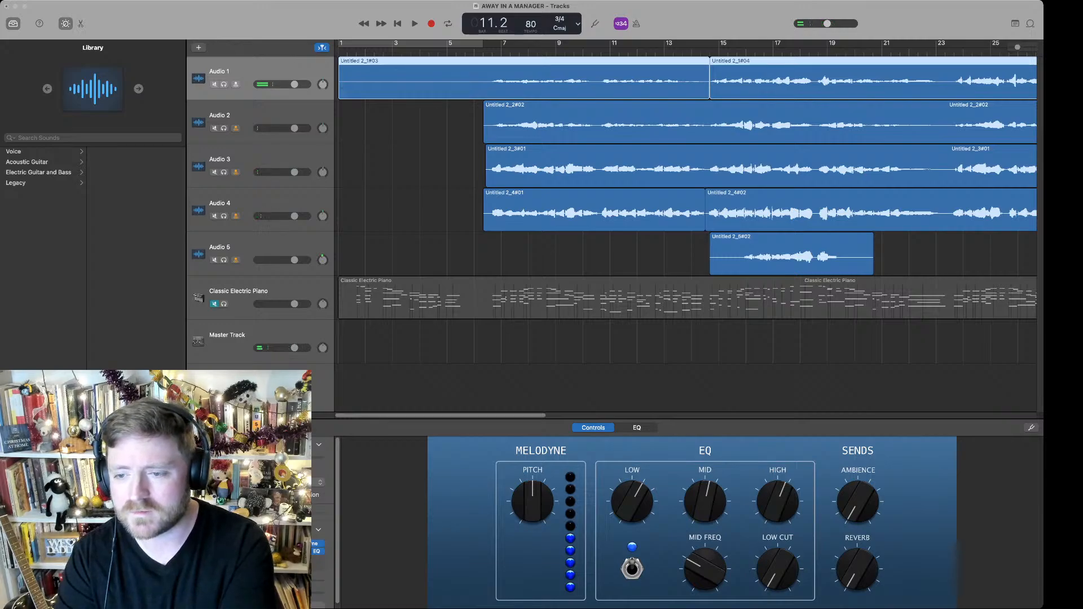
pyautogui.press('space')
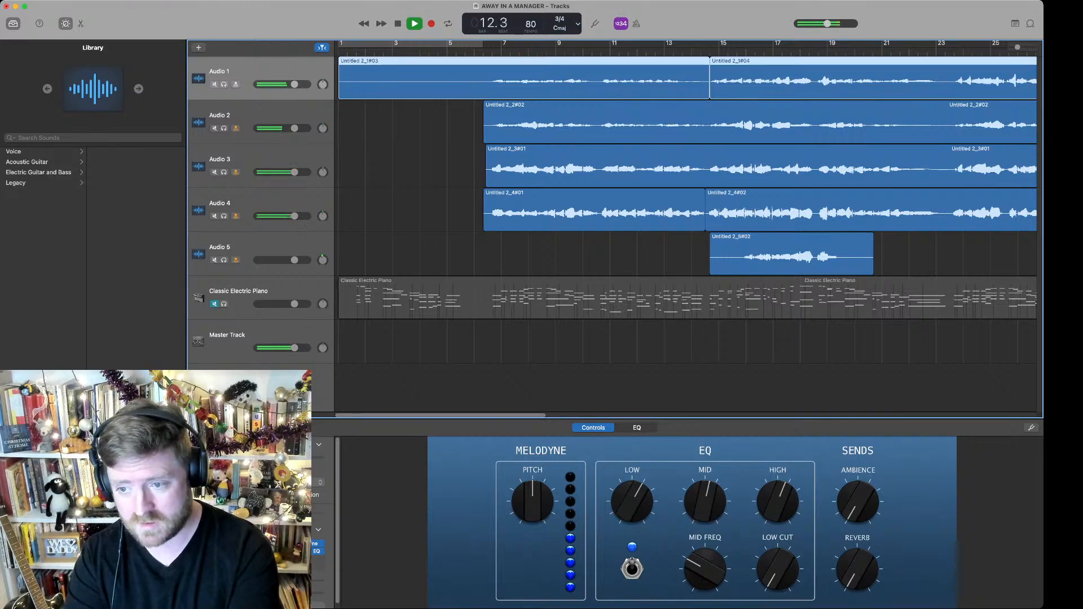
pyautogui.press('super+Tab')
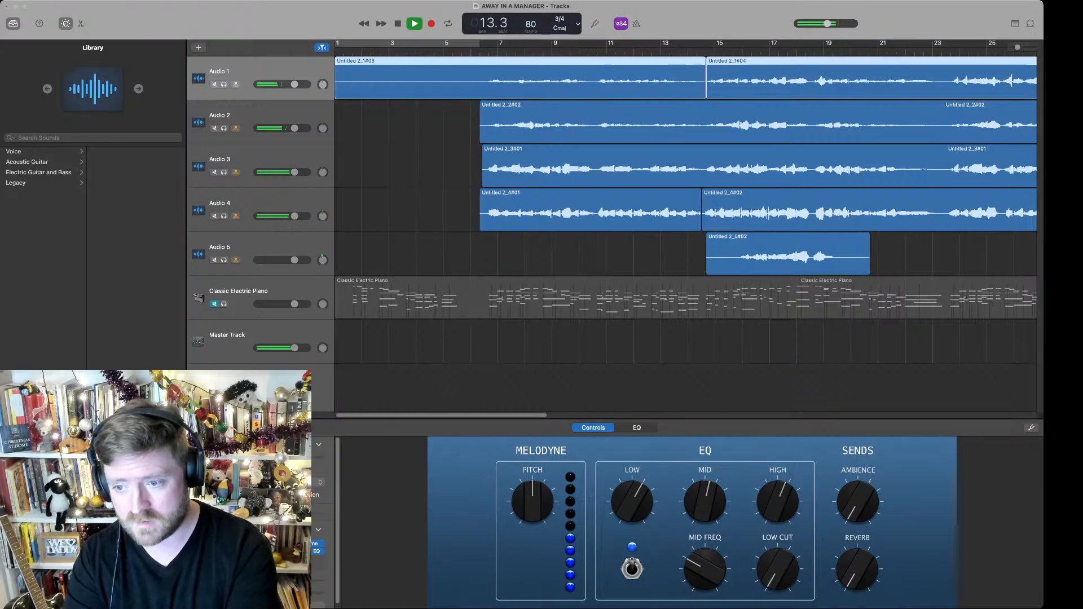
pyautogui.press('space')
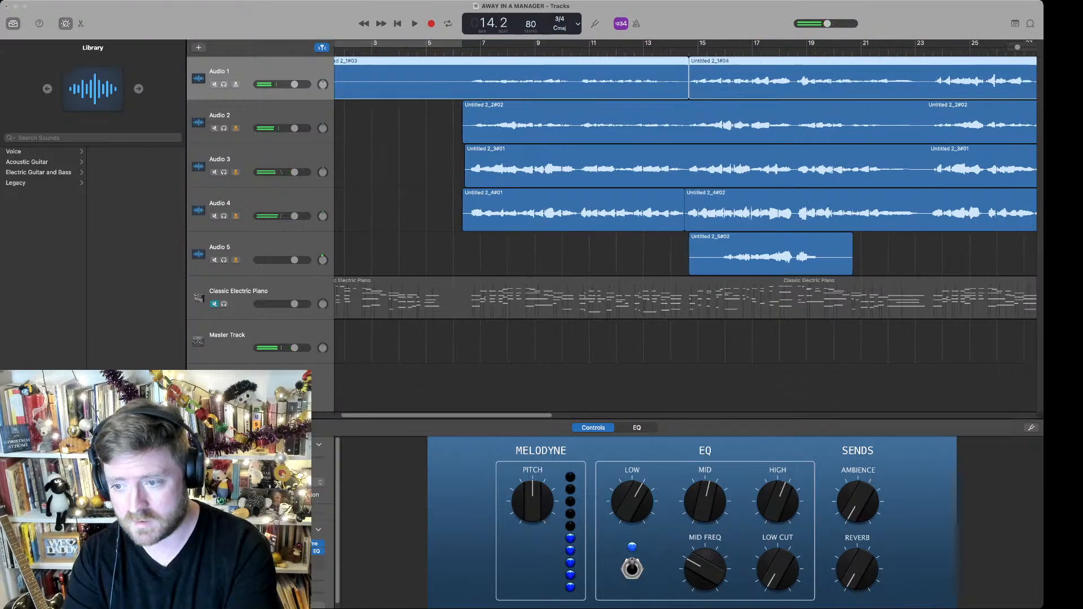
pyautogui.press('space')
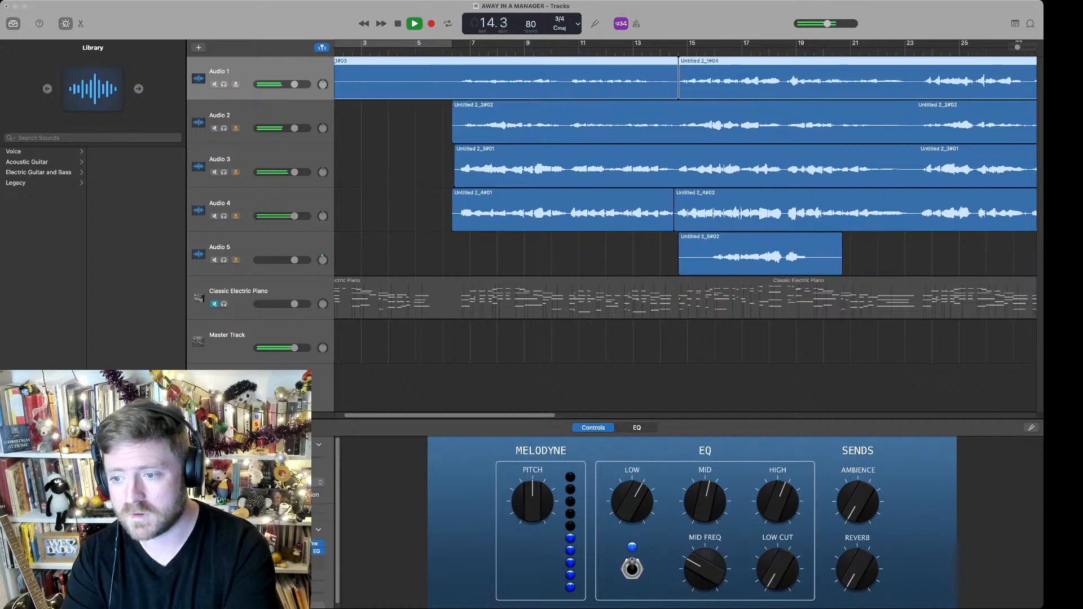
pyautogui.press('space')
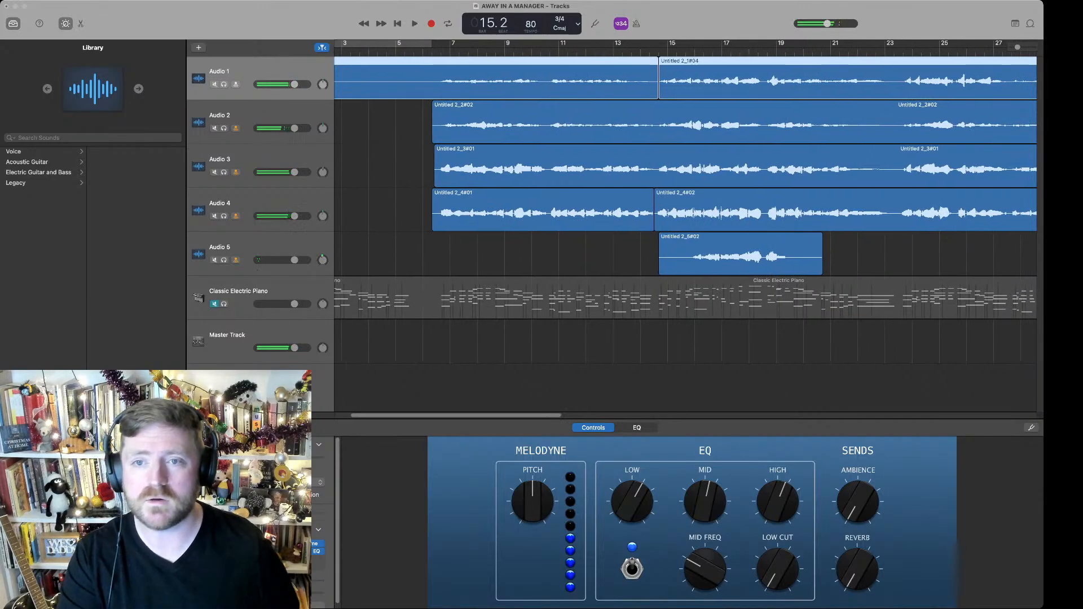
# Move the playhead to bar 6 and rename the Audio 1 track as BASS
pyautogui.click(433, 51)
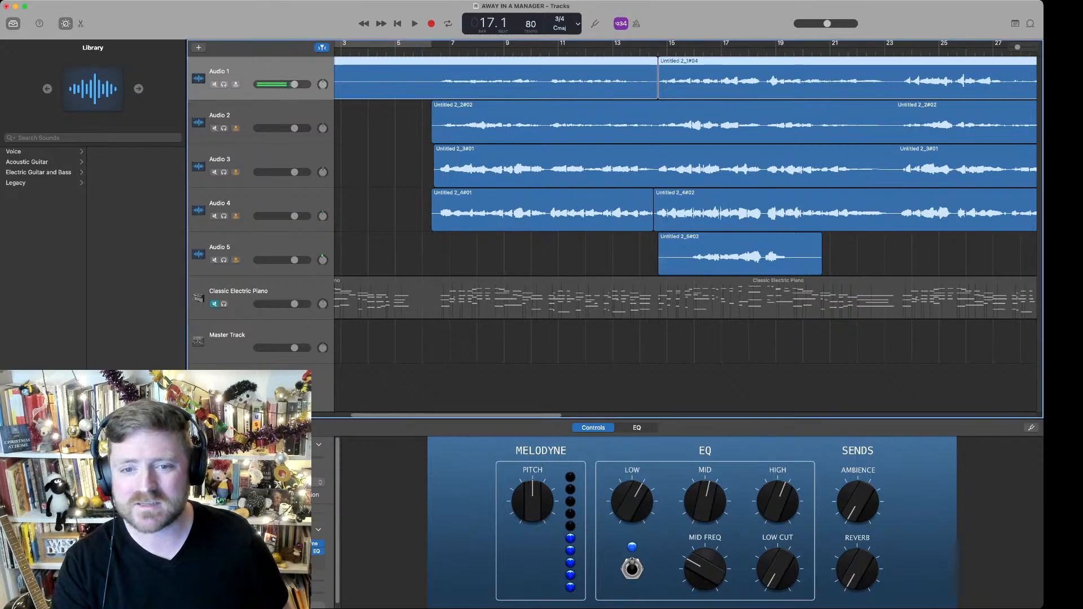
pyautogui.click(260, 247)
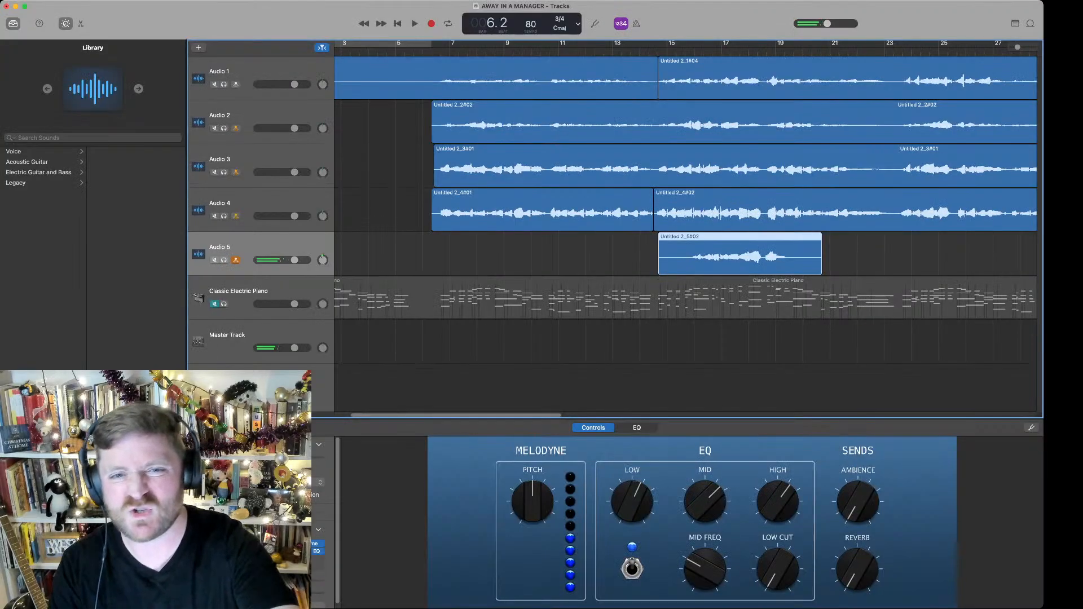
pyautogui.doubleClick(219, 71)
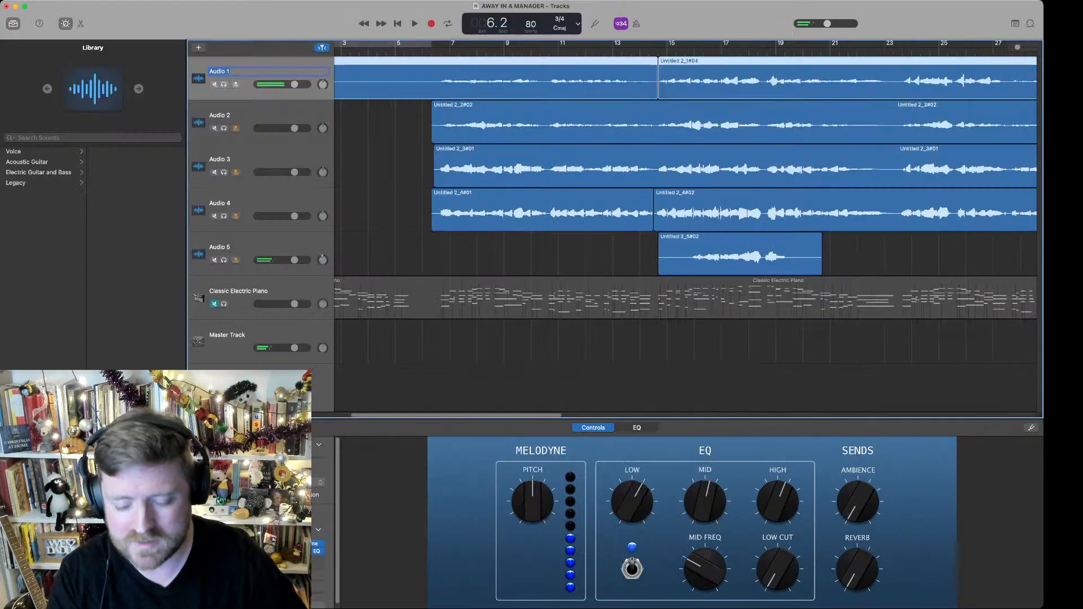
pyautogui.write('BASS')
pyautogui.press('Return')
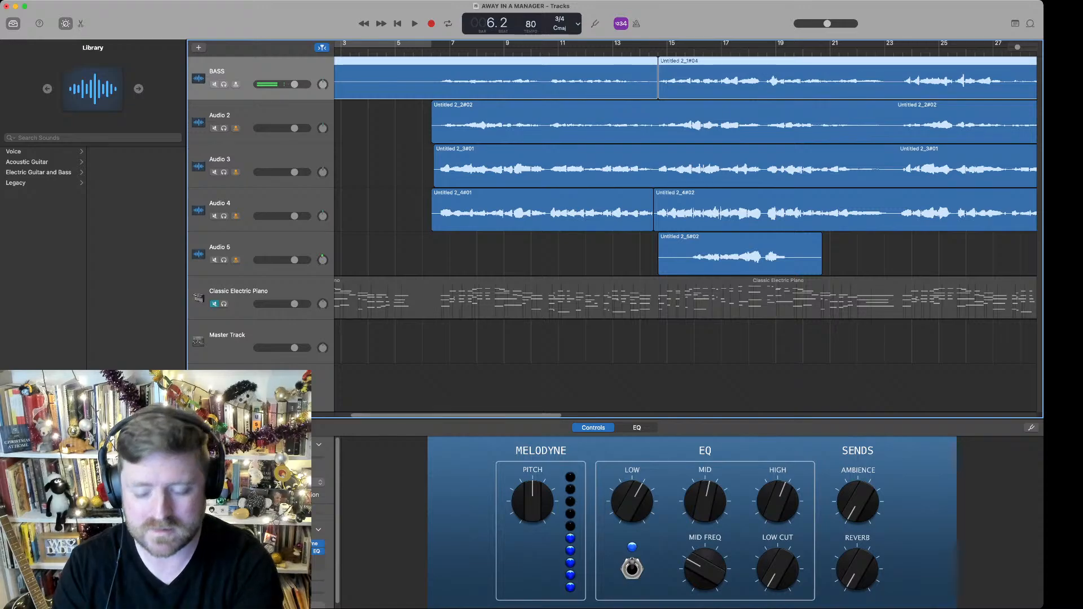
# Rename the Audio 2 track as TENOR and the Audio 3 track as ALTO
pyautogui.doubleClick(219, 115)
pyautogui.write('TENPO')
pyautogui.press('BackSpace')
pyautogui.press('BackSpace')
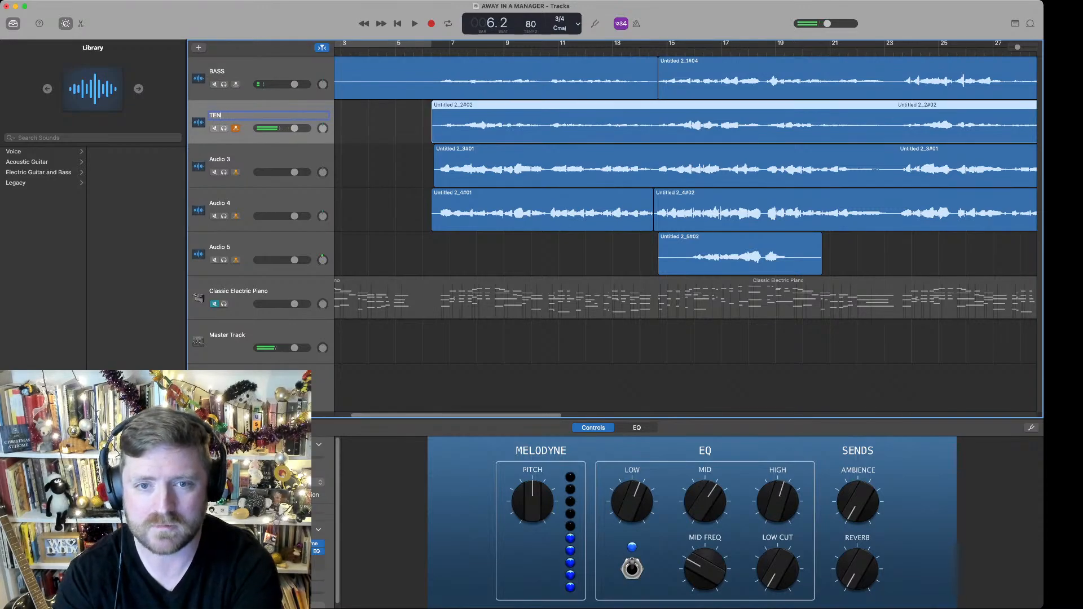
pyautogui.write('OR')
pyautogui.press('Tab')
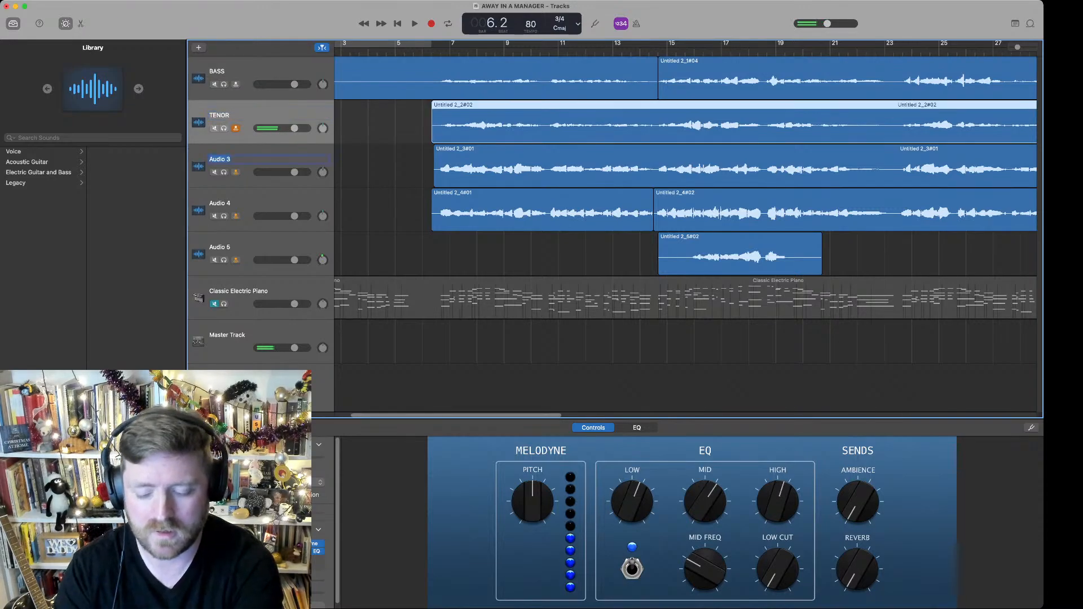
pyautogui.write('ALTO')
pyautogui.press('Tab')
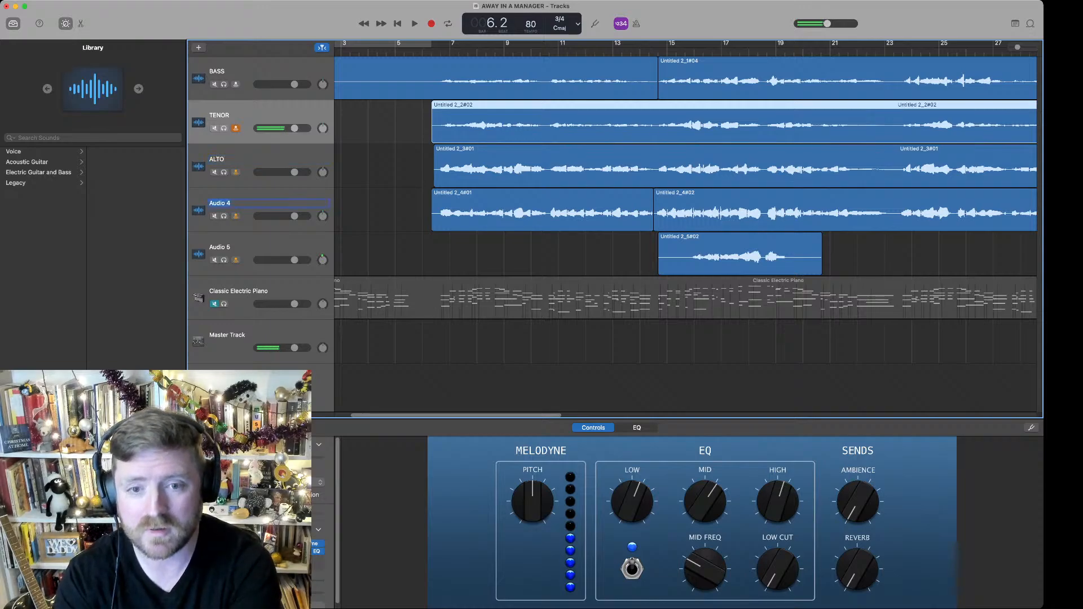
# Rename the Audio 4 track as SOP and the Audio 5 track as SOP (CHEATING)
pyautogui.write('SOP')
pyautogui.write('SOP')
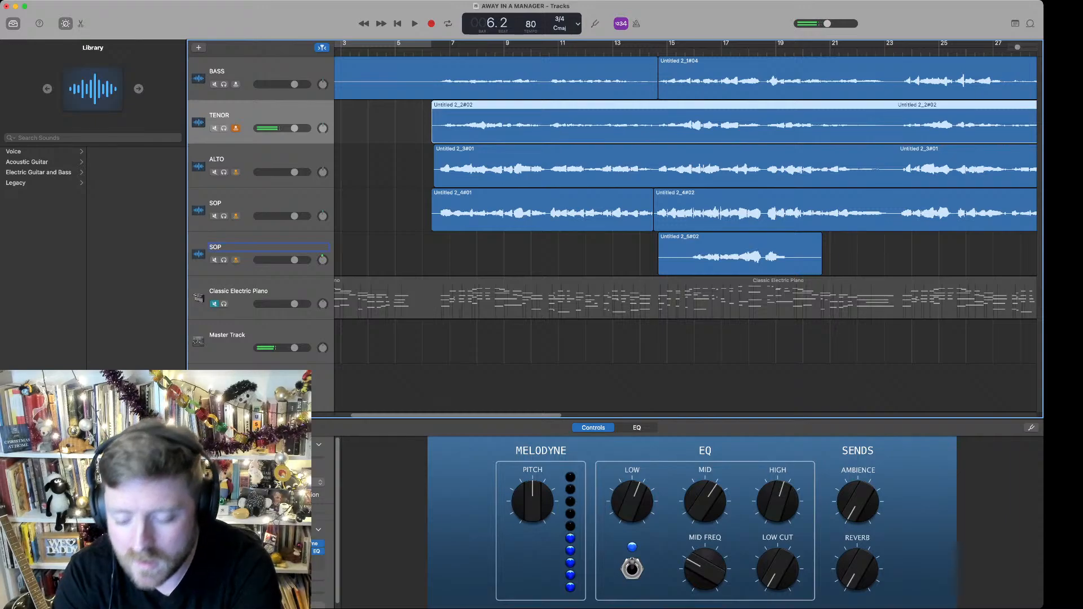
pyautogui.write(' (CHEATING')
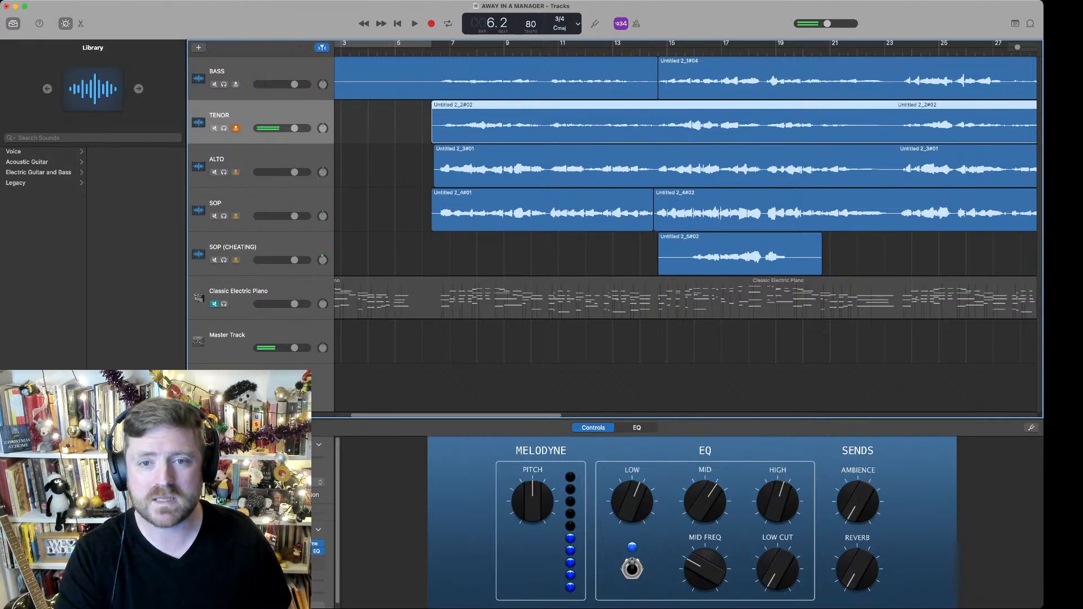
# Solo the BASS and TENOR tracks and play them together from bar 6
pyautogui.click(265, 93)
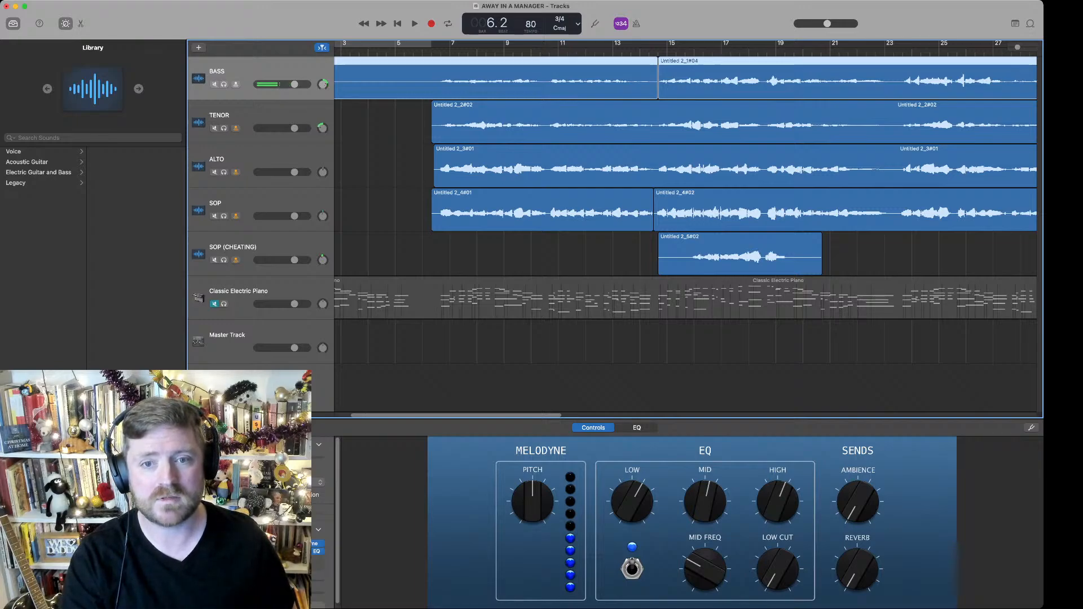
pyautogui.press('s')
pyautogui.click(224, 128)
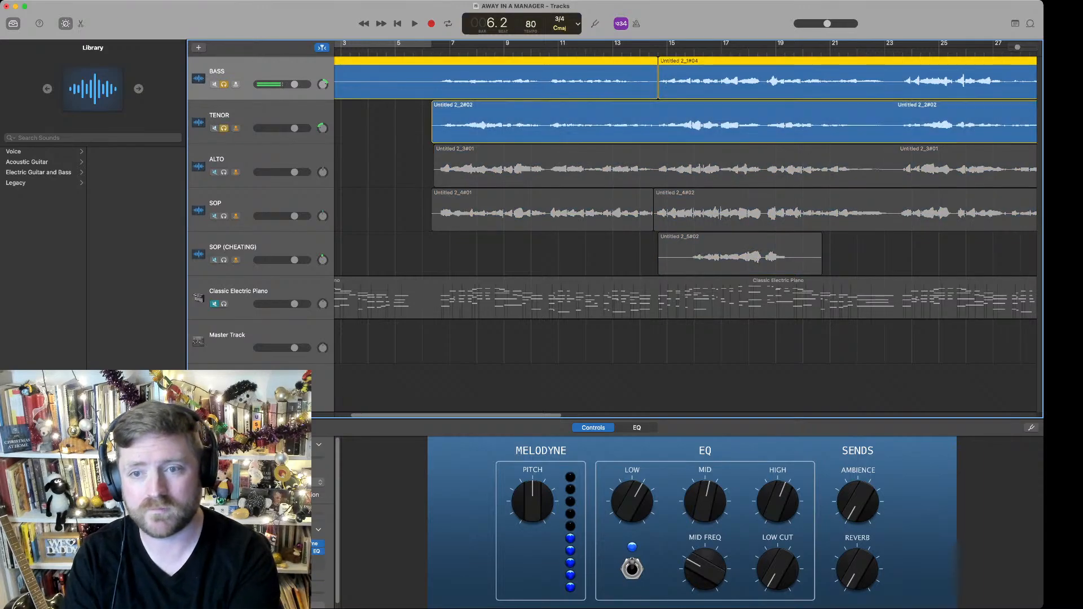
pyautogui.press('space')
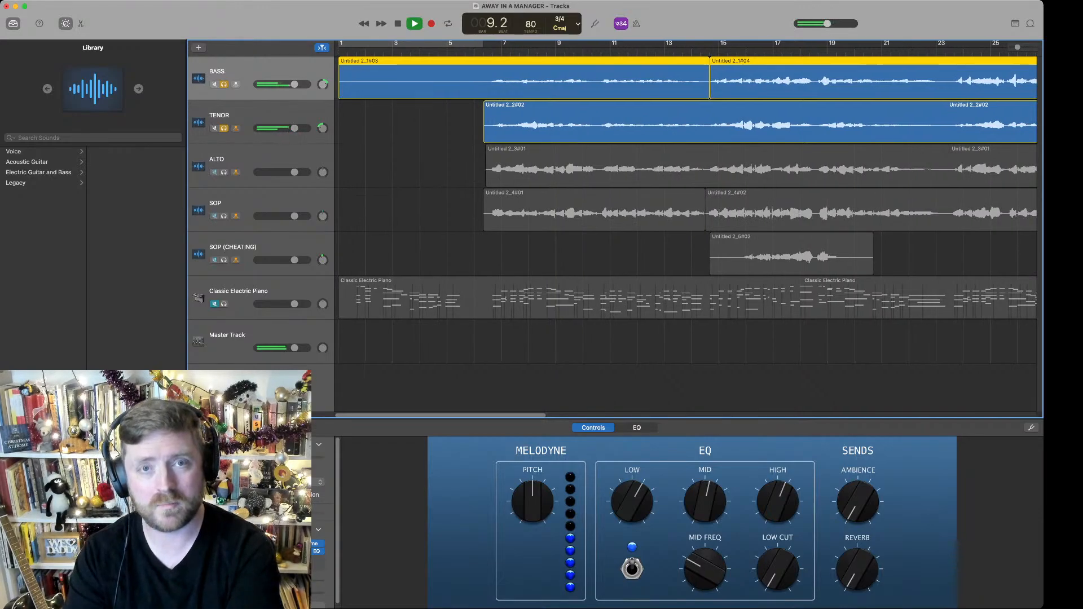
pyautogui.press('space')
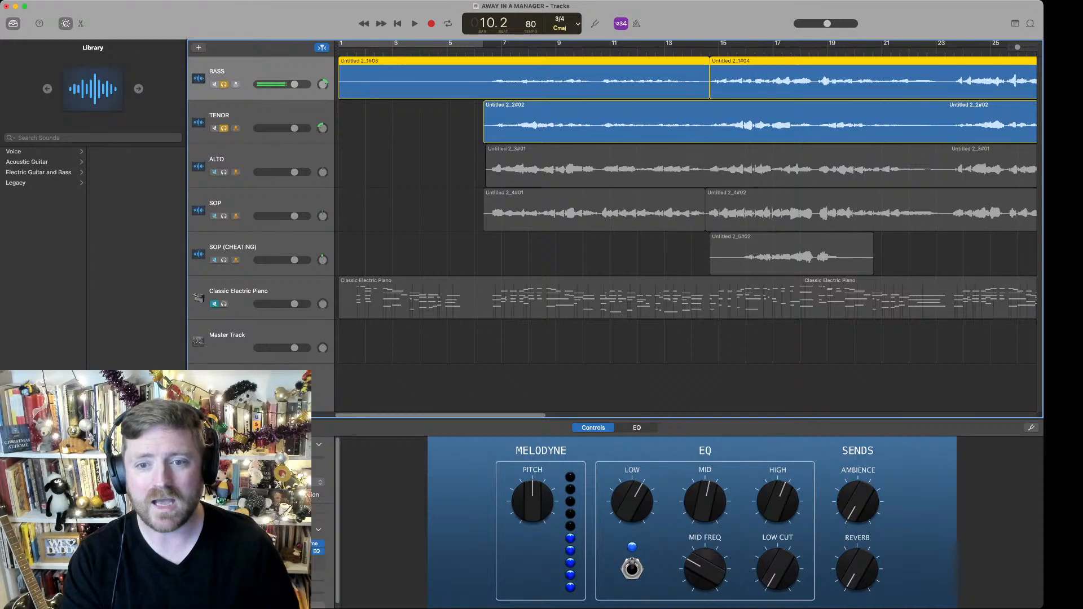
# Solo the ALTO and SOP tracks as well and move the playhead back to bar 6
pyautogui.click(243, 159)
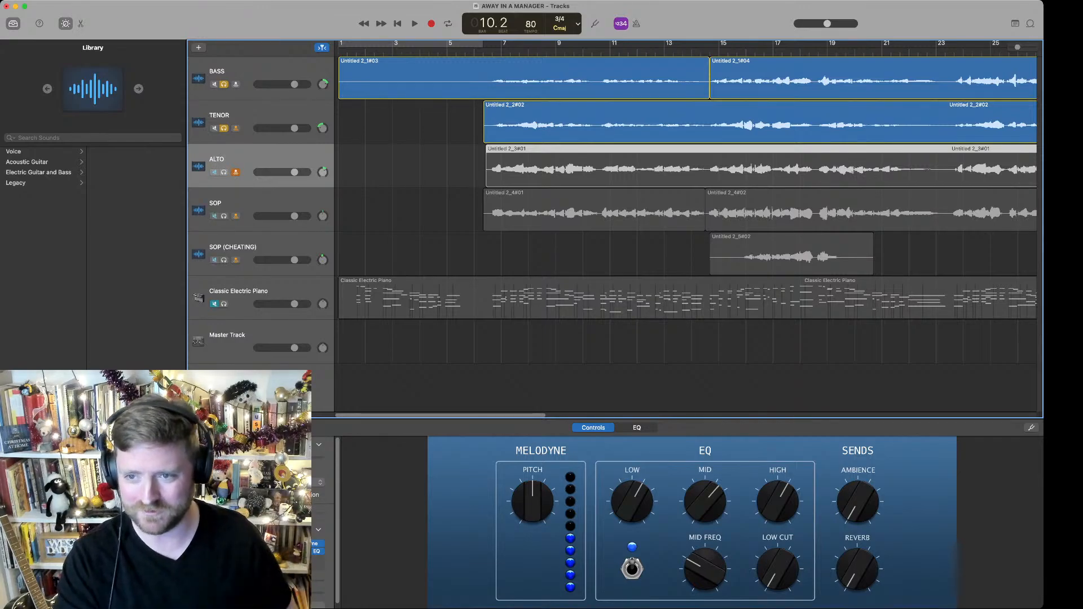
pyautogui.press('s')
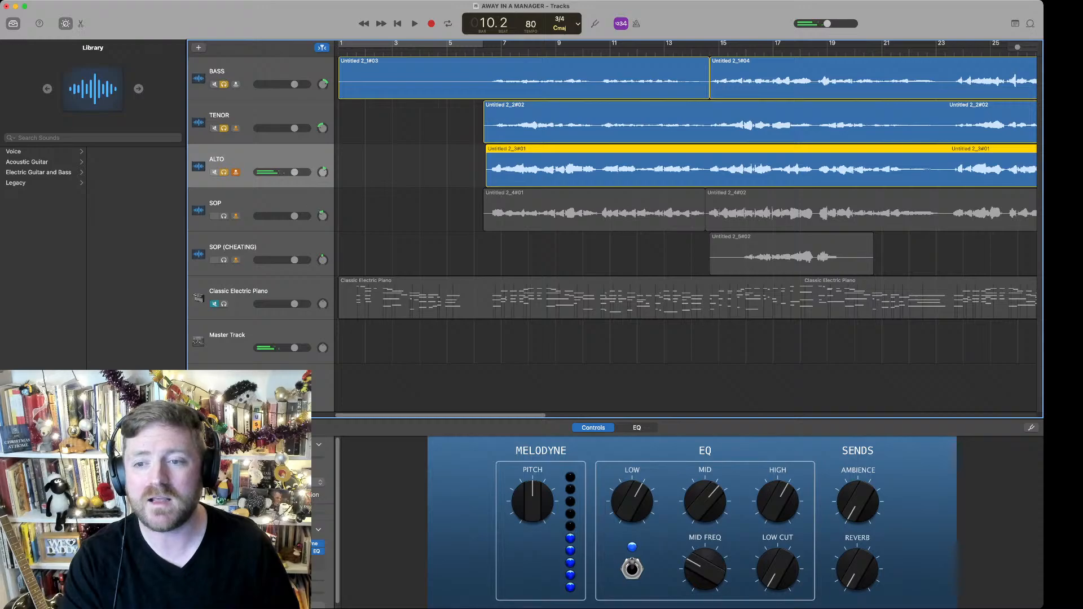
pyautogui.click(224, 216)
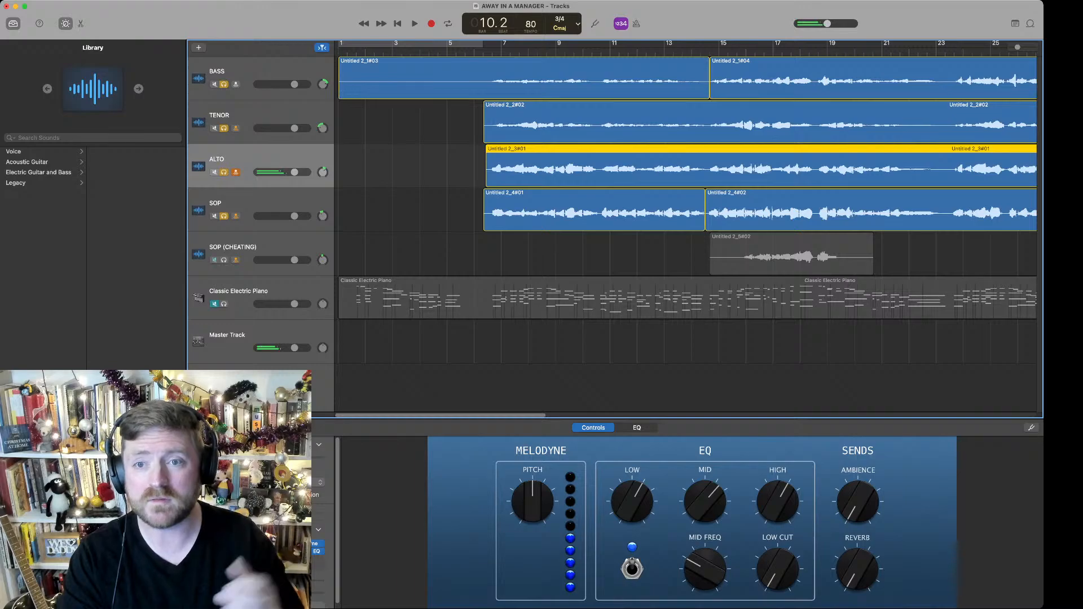
pyautogui.press(',')
pyautogui.press(',')
pyautogui.press(',')
pyautogui.press(',')
pyautogui.press(',')
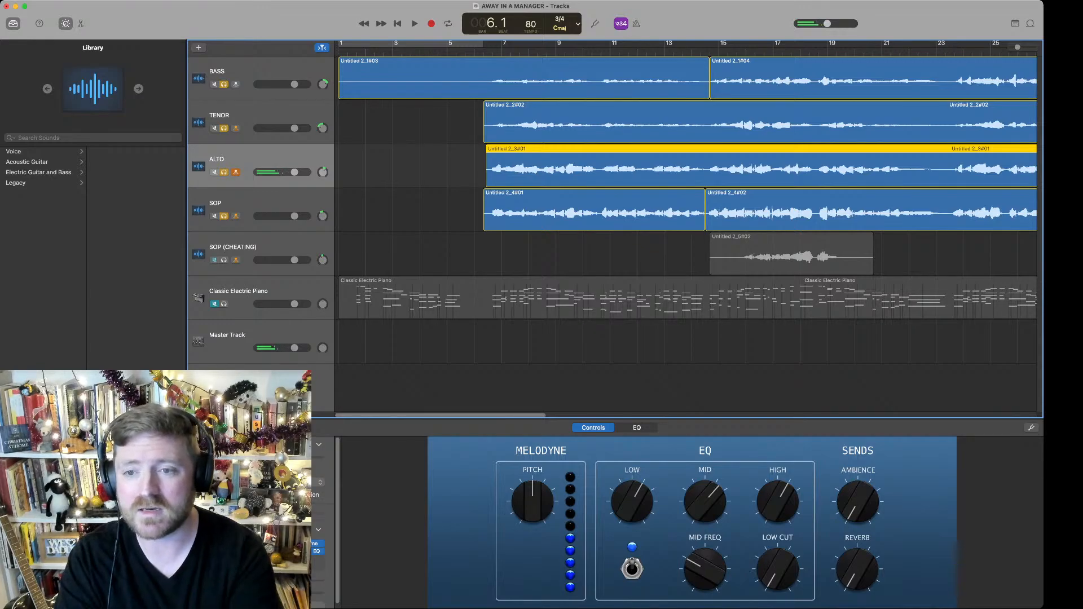
# Play the soloed BASS, TENOR, ALTO and SOP tracks together and return the playhead to bar 6
pyautogui.press('space')
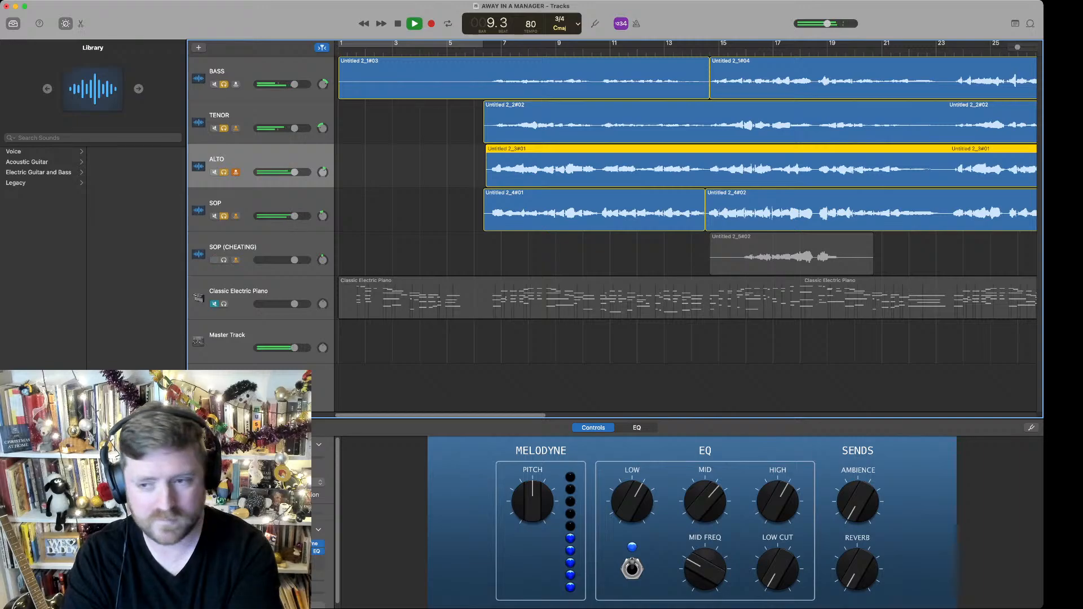
pyautogui.press('space')
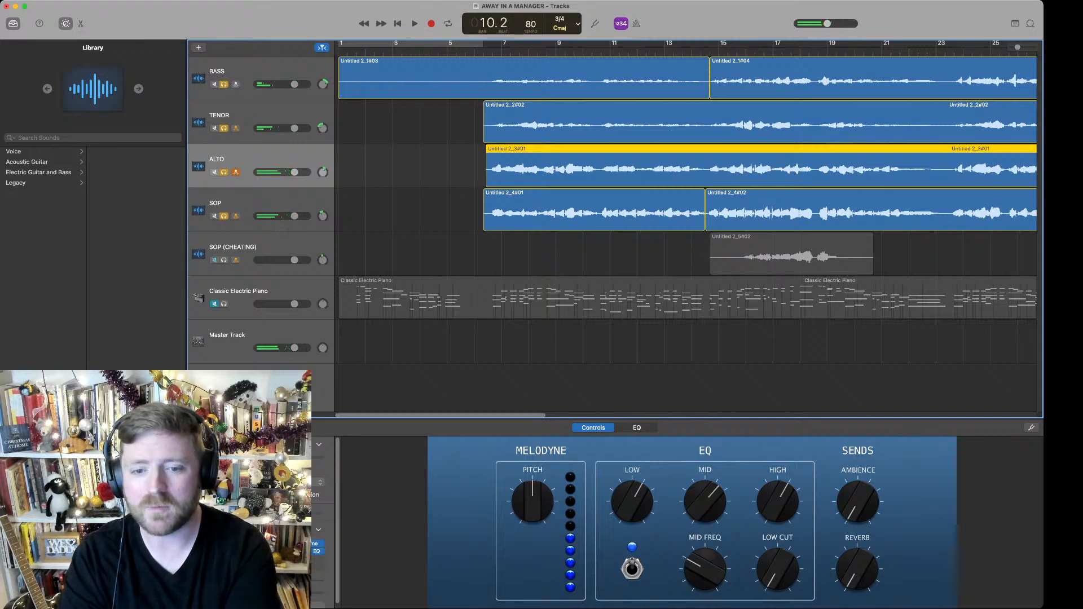
pyautogui.click(484, 52)
# Add a Space Designer reverb to the Master Track and play the four vocal parts through it
pyautogui.click(227, 339)
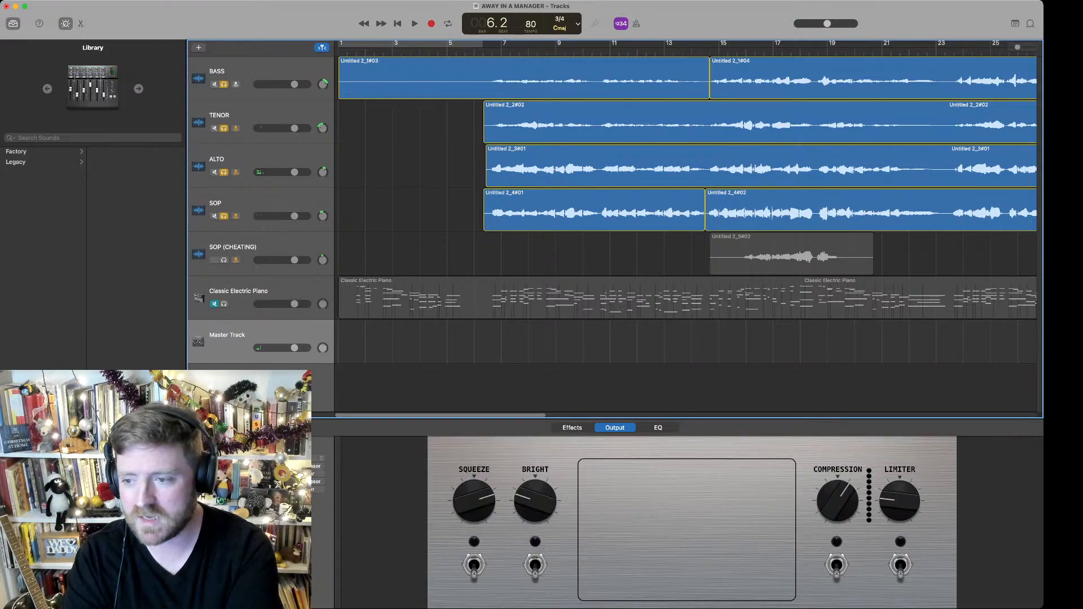
pyautogui.press('super+Tab')
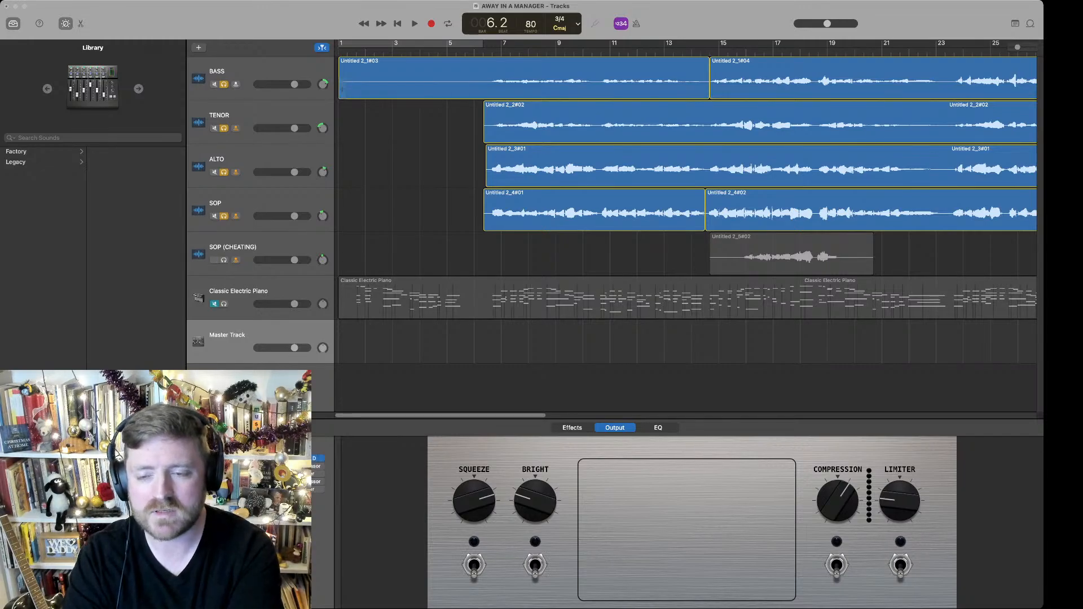
pyautogui.press('space')
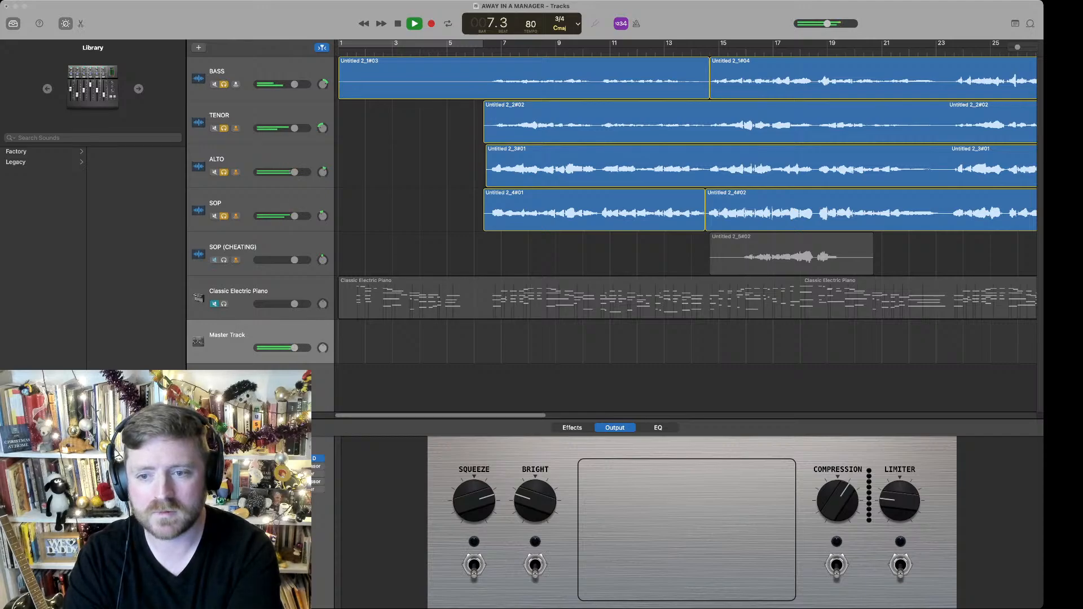
pyautogui.press('space')
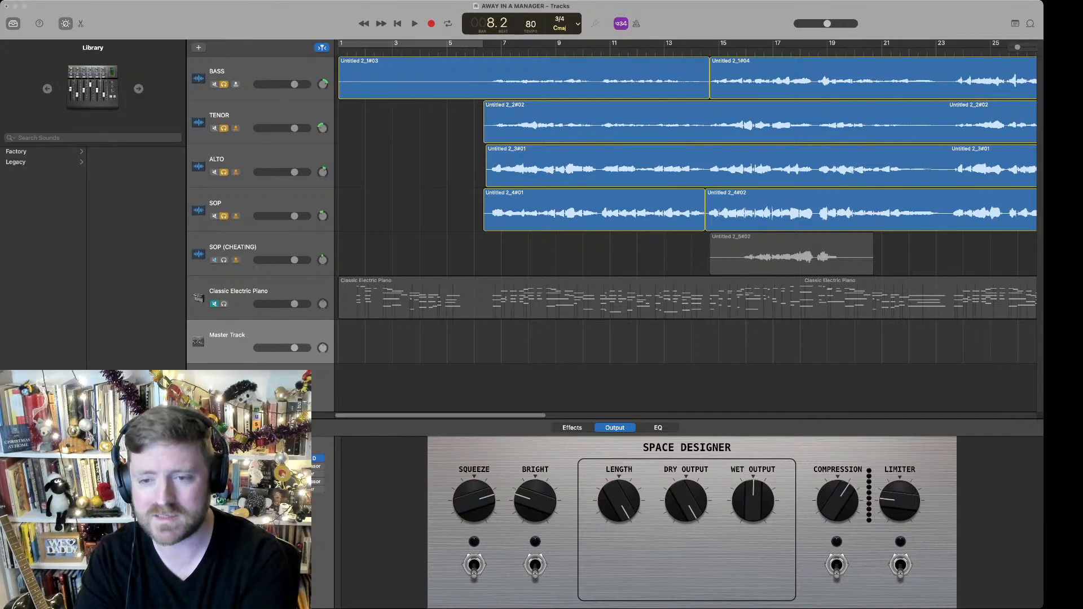
pyautogui.press('space')
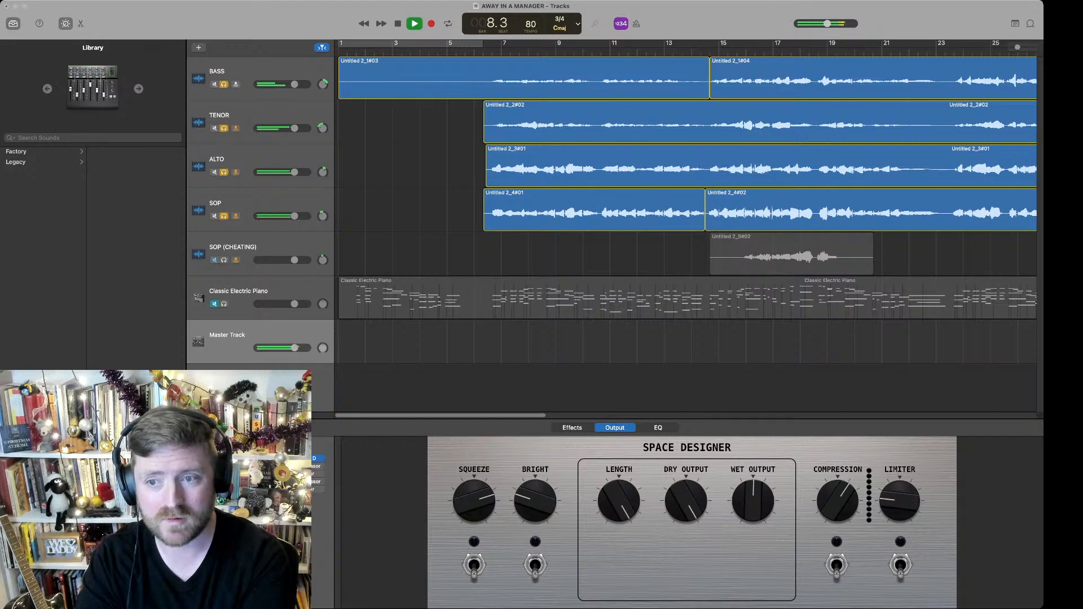
pyautogui.press('space')
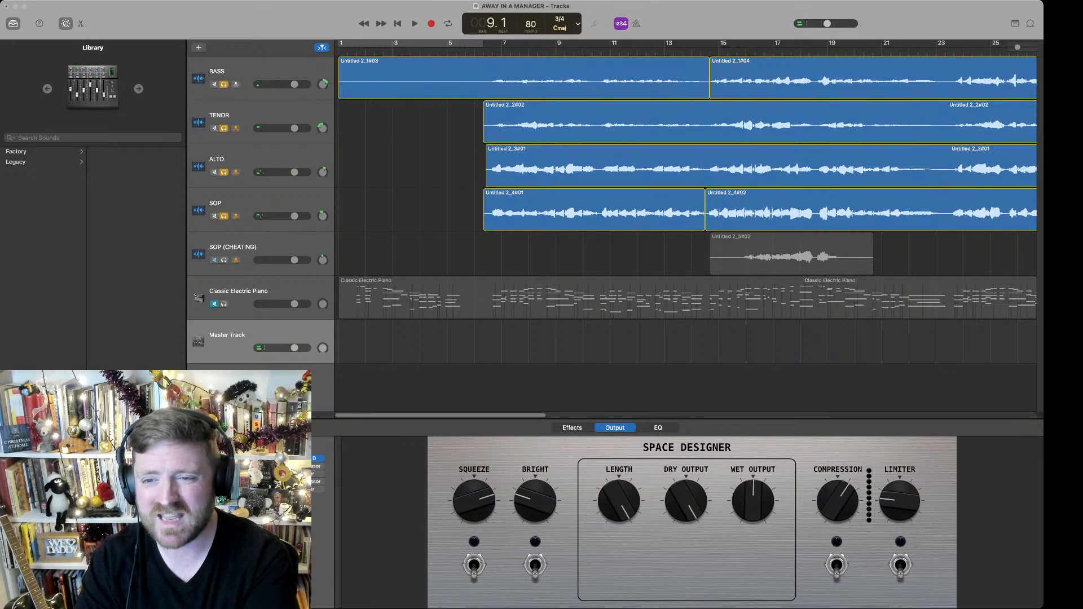
# Reduce the Space Designer's Length and turn its Dry Output down to minimum, playing the mix to hear the reverb
pyautogui.moveTo(619, 501); pyautogui.dragTo(619, 520)
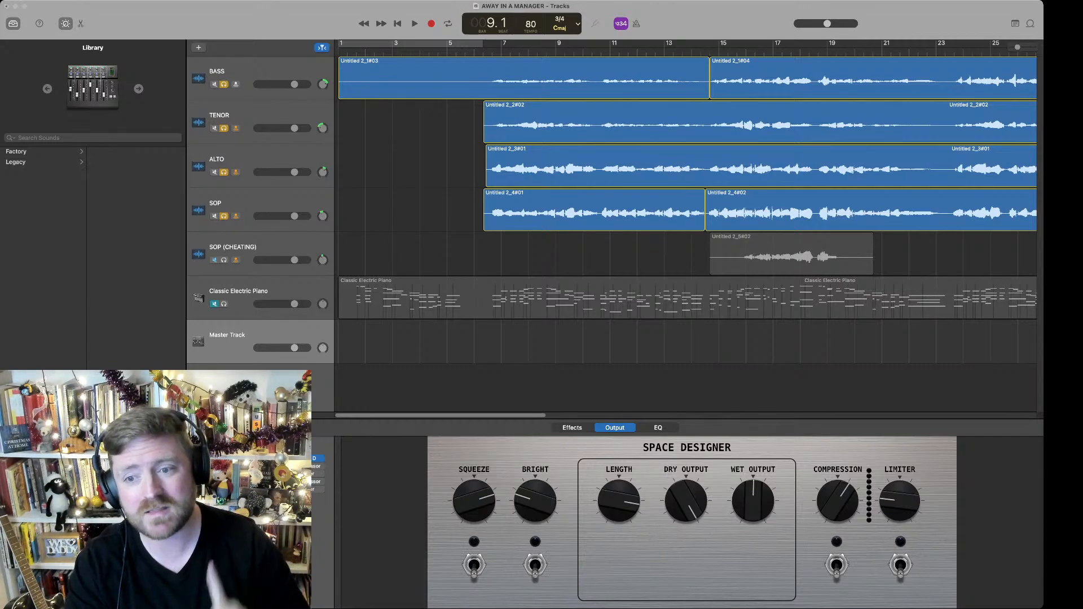
pyautogui.moveTo(686, 501); pyautogui.dragTo(686, 570)
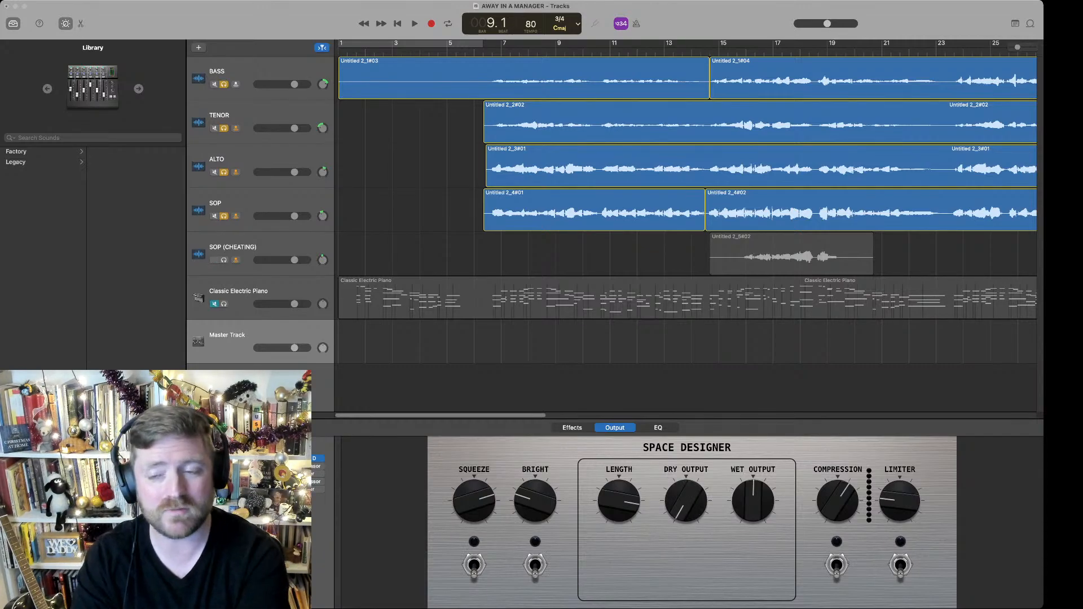
pyautogui.press('space')
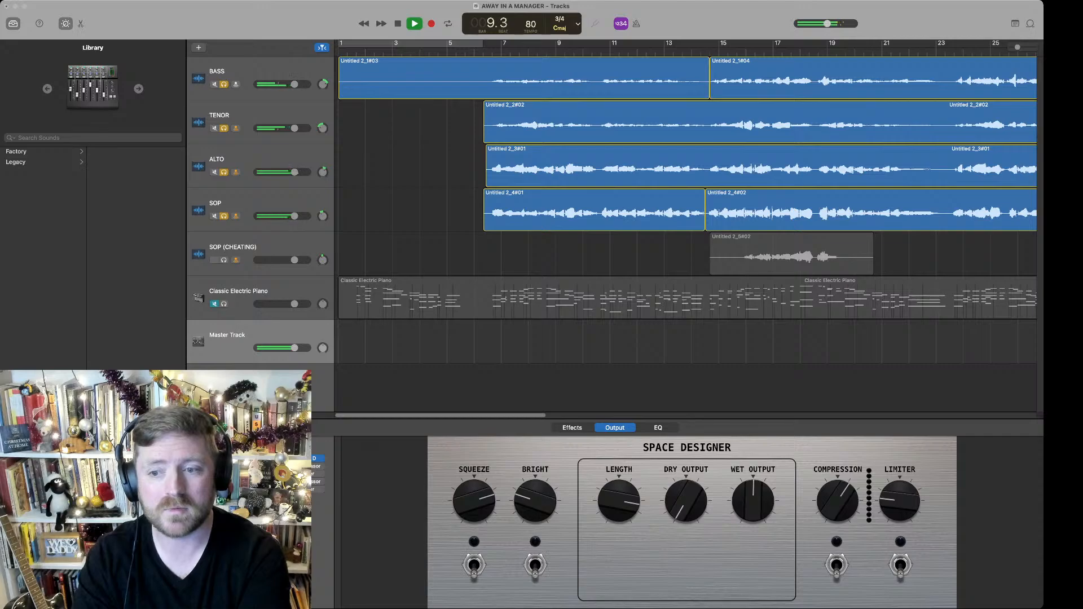
pyautogui.press('space')
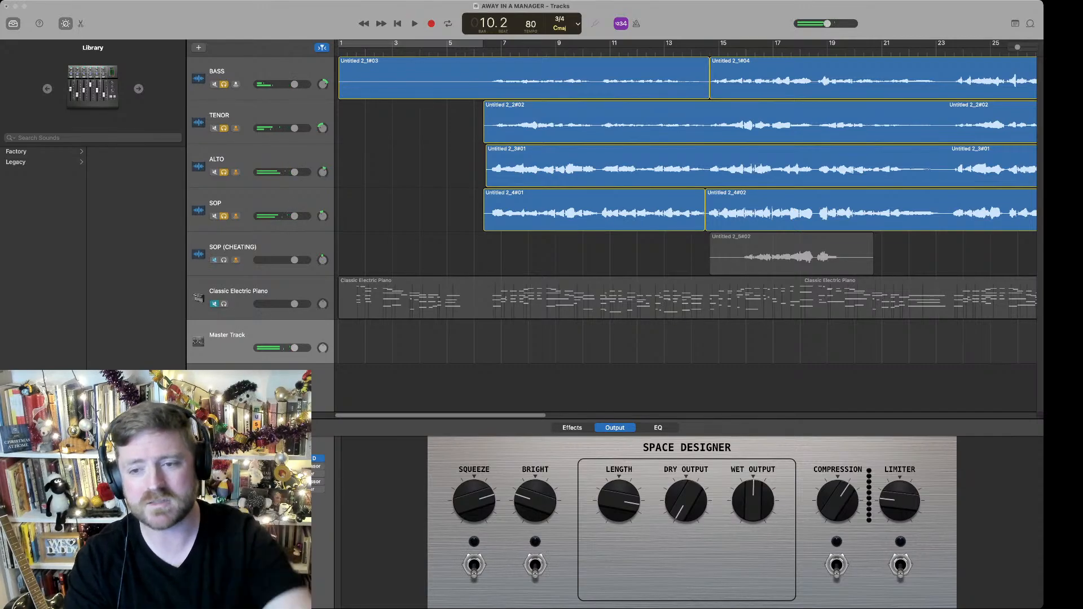
# Turn the Space Designer's Dry Output back up, lower its Wet Output and play the balance
pyautogui.moveTo(753, 501); pyautogui.dragTo(754, 507)
pyautogui.press('space')
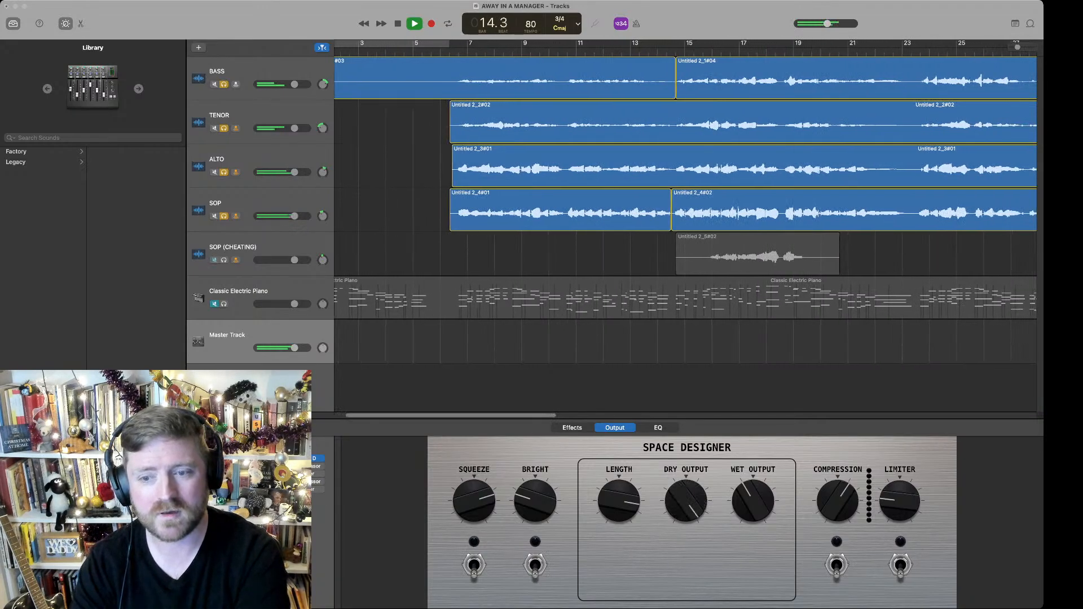
pyautogui.press('space')
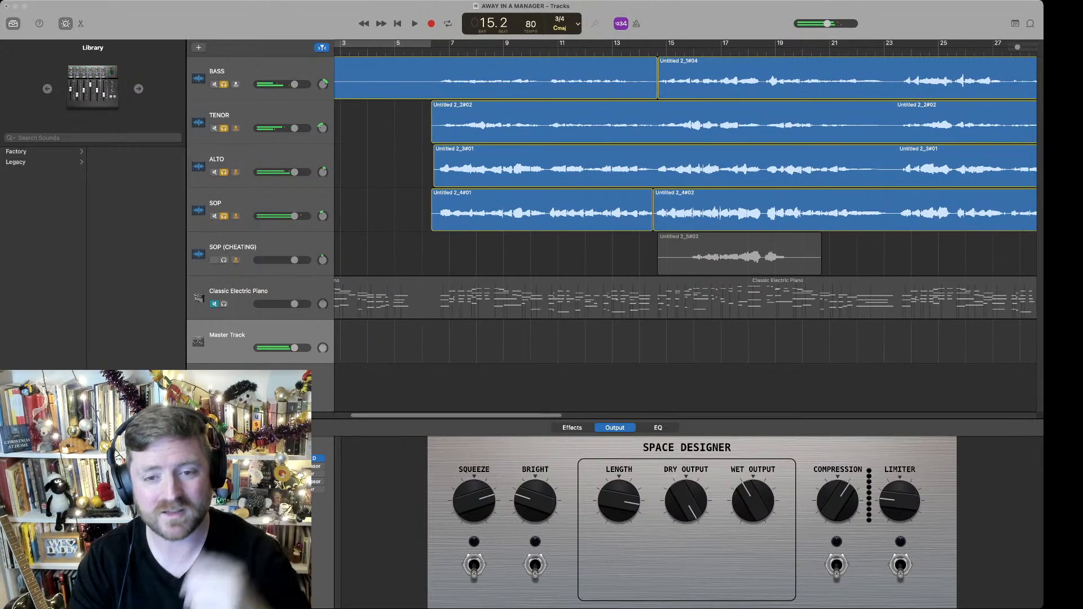
# Solo the SOP (CHEATING) track as well and play all five vocal parts with the reverb
pyautogui.click(224, 261)
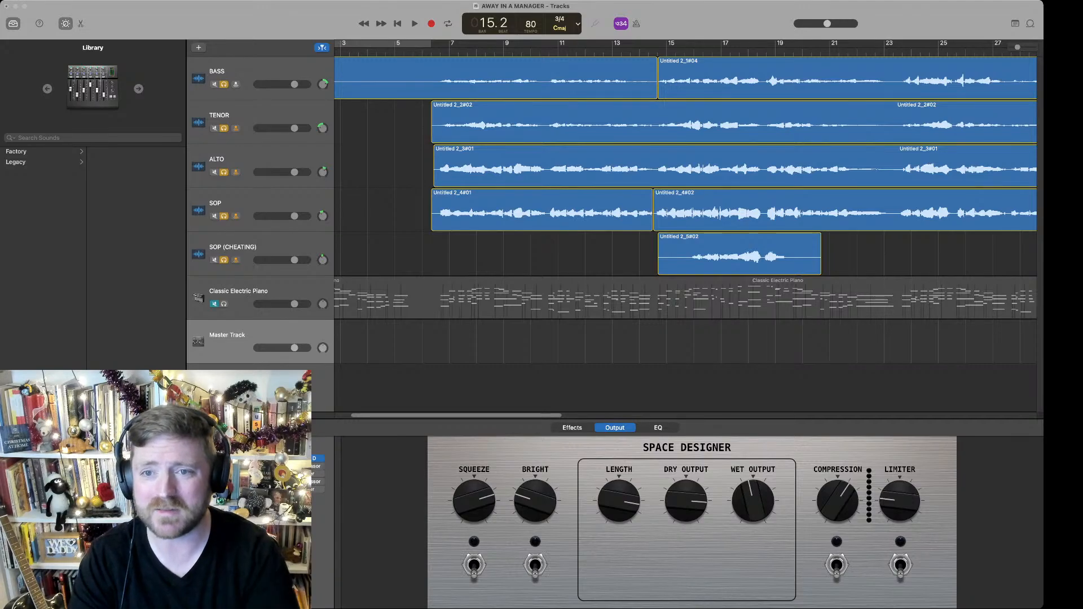
pyautogui.press('space')
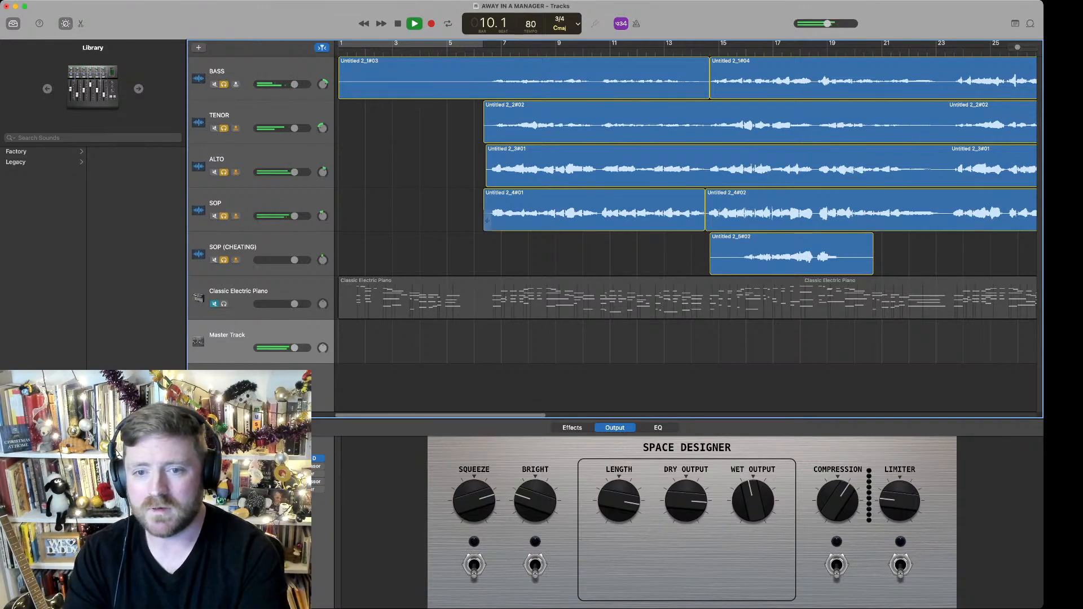
pyautogui.press('space')
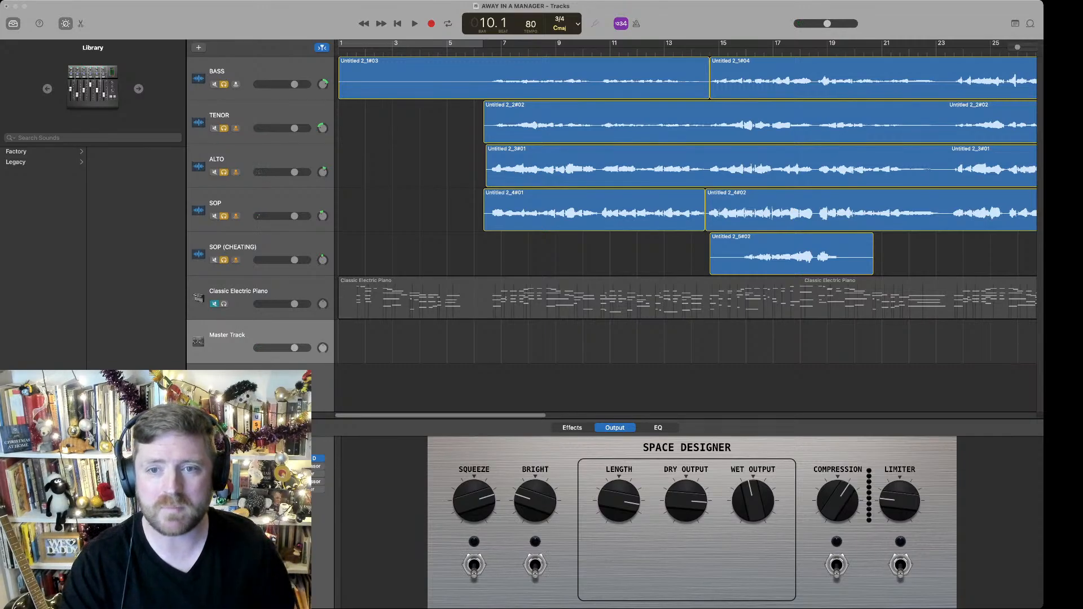
# Trim the silent start of the first BASS region to line up with the TENOR region's start, and open it in the audio editor
pyautogui.moveTo(343, 88); pyautogui.dragTo(484, 89)
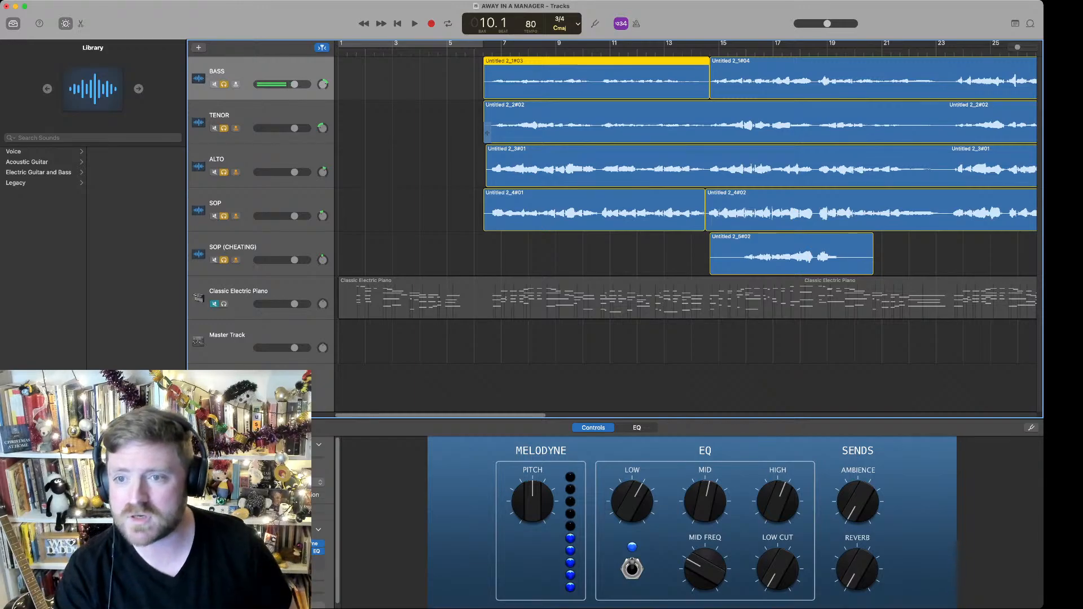
pyautogui.press('e')
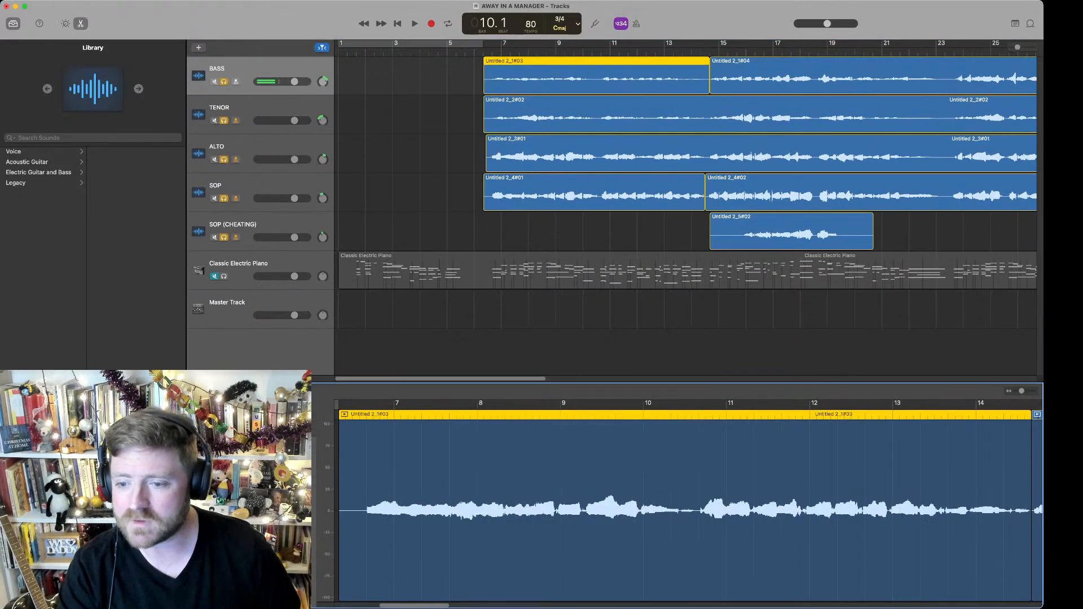
pyautogui.press('super+Tab')
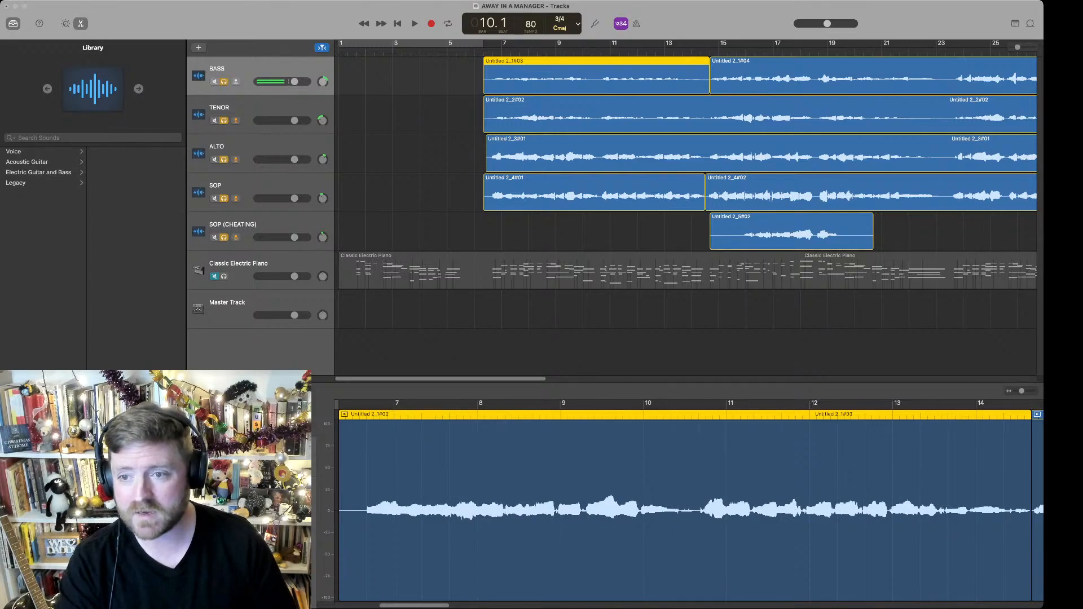
# Examine the waveforms of the first SOP region and the ALTO region through to the end in the audio editor
pyautogui.click(592, 195)
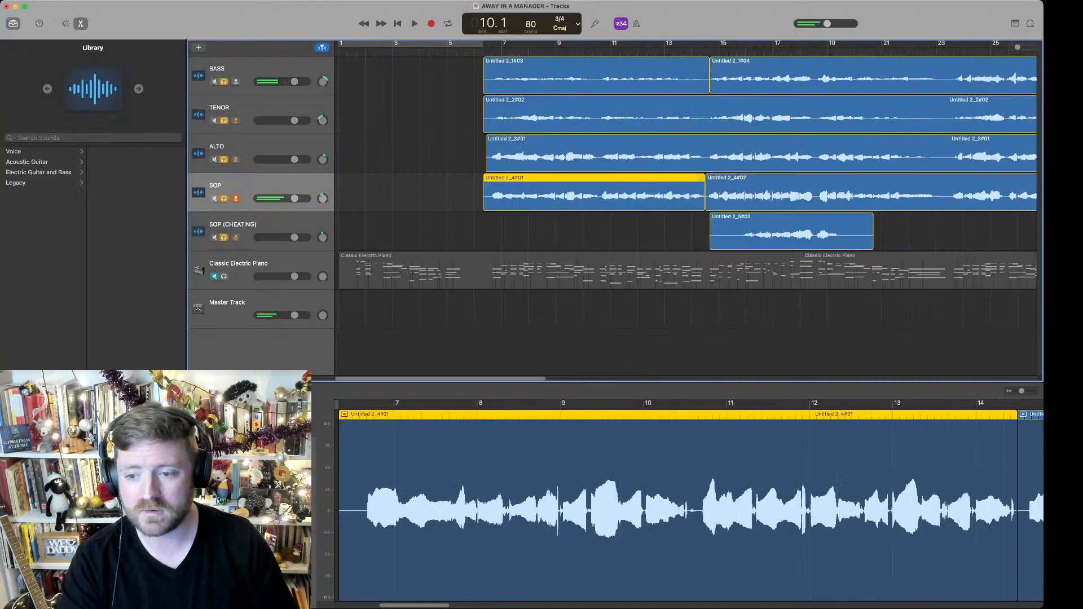
pyautogui.click(490, 161)
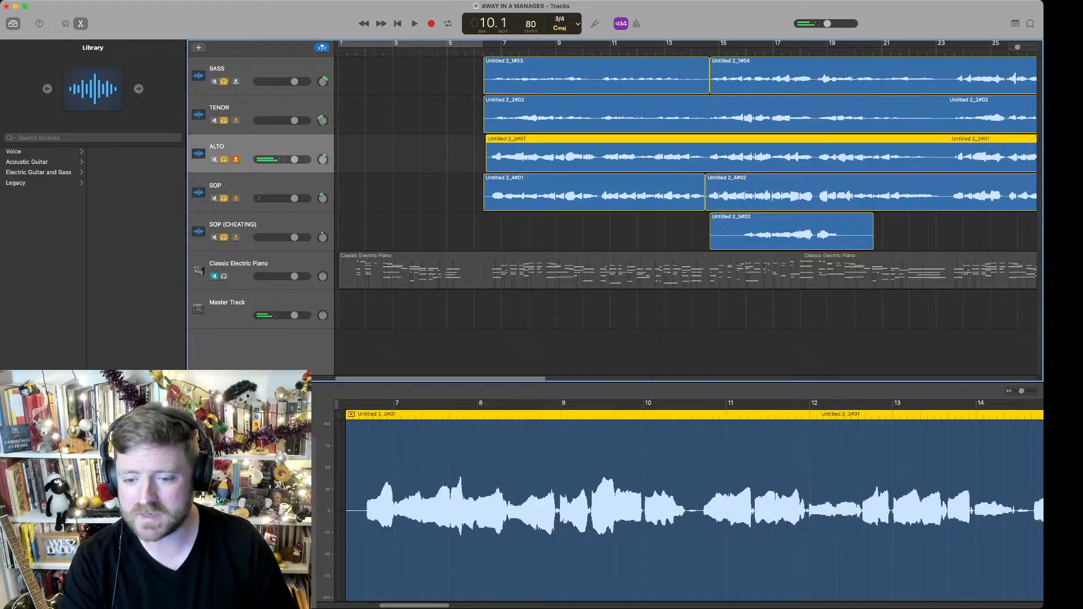
pyautogui.click(689, 511)
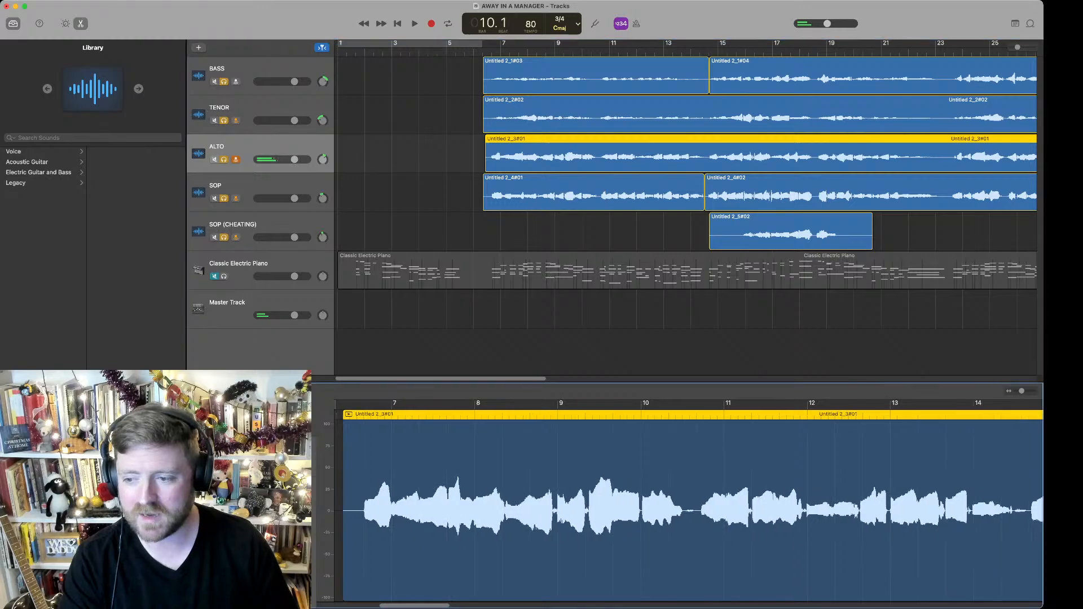
pyautogui.hscroll(15, 689, 508)
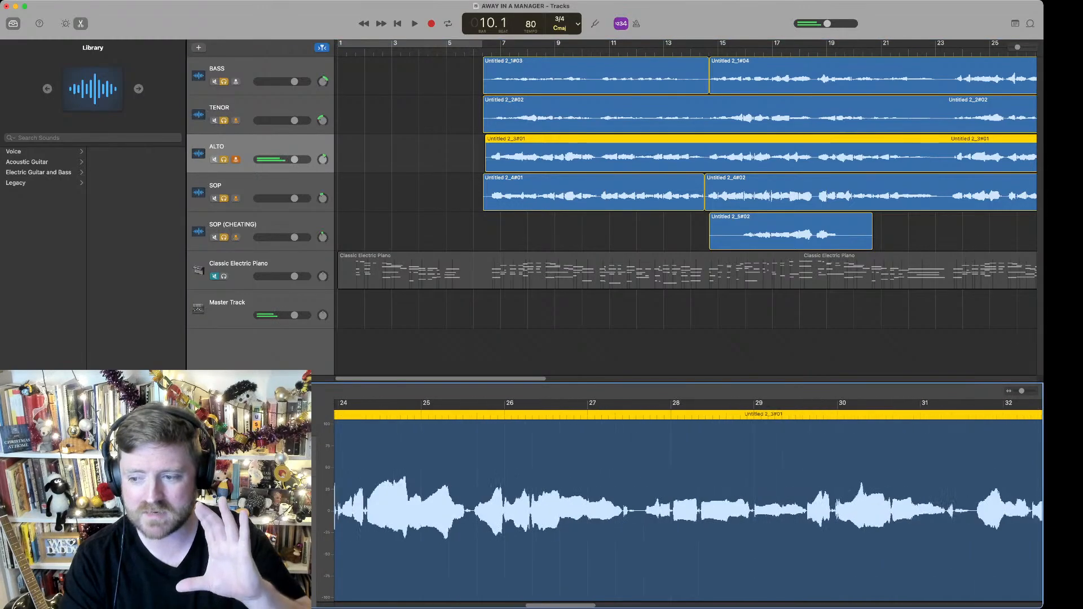
pyautogui.hscroll(20, 688, 508)
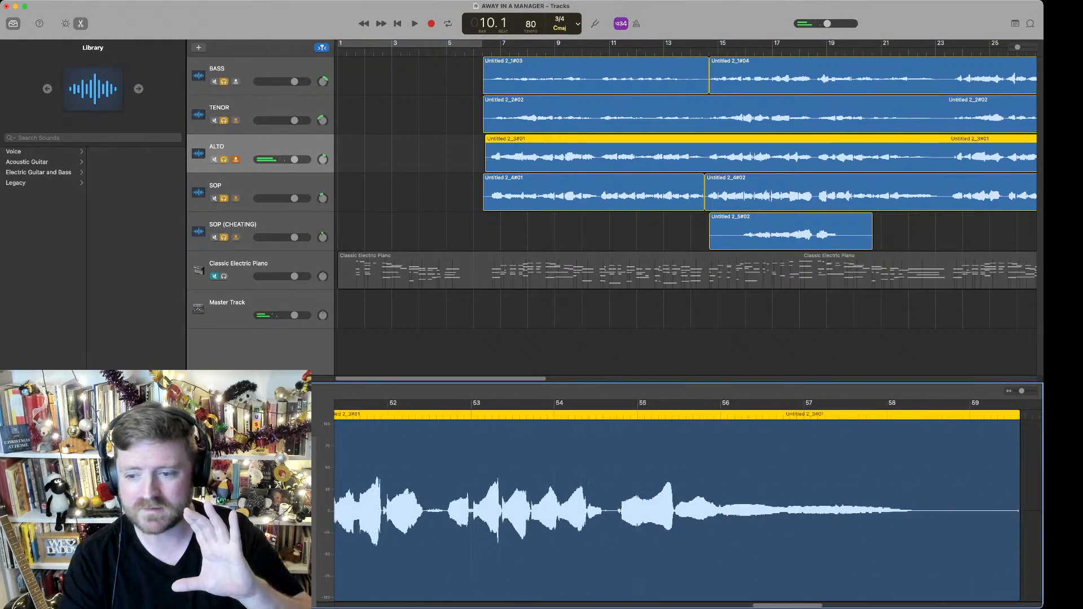
pyautogui.hscroll(-3, 689, 508)
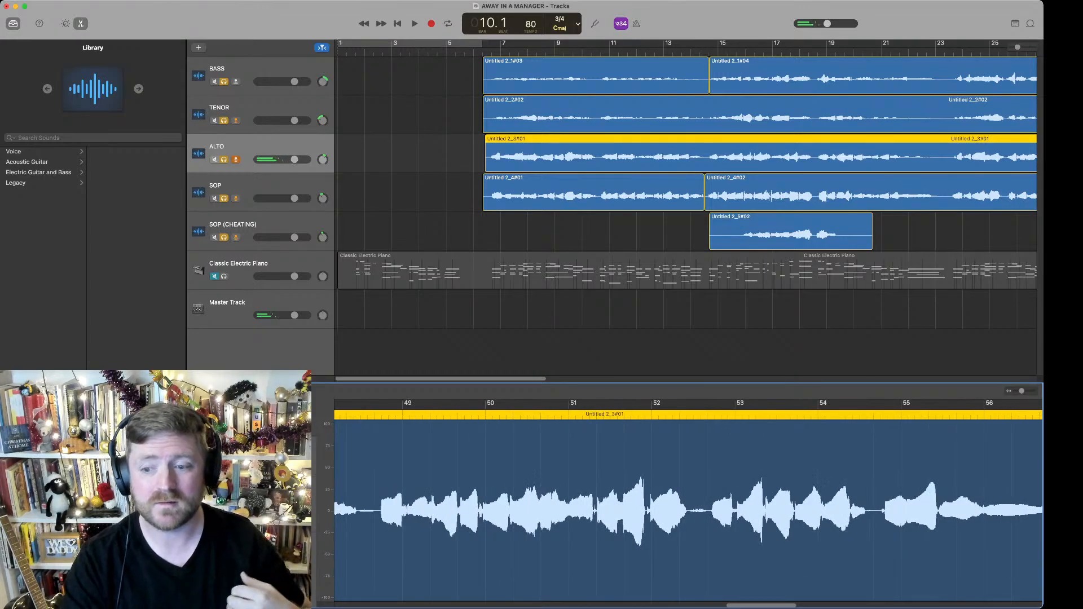
# Compare the waveform levels of the BASS, TENOR, ALTO and SOP tracks one after another in the audio editor
pyautogui.click(254, 69)
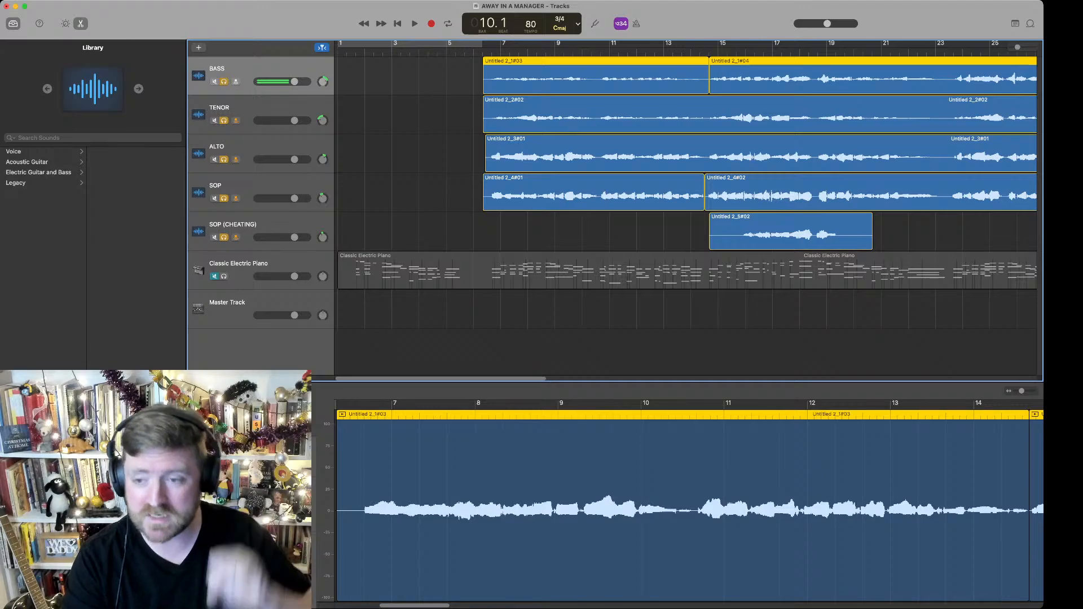
pyautogui.press('Down')
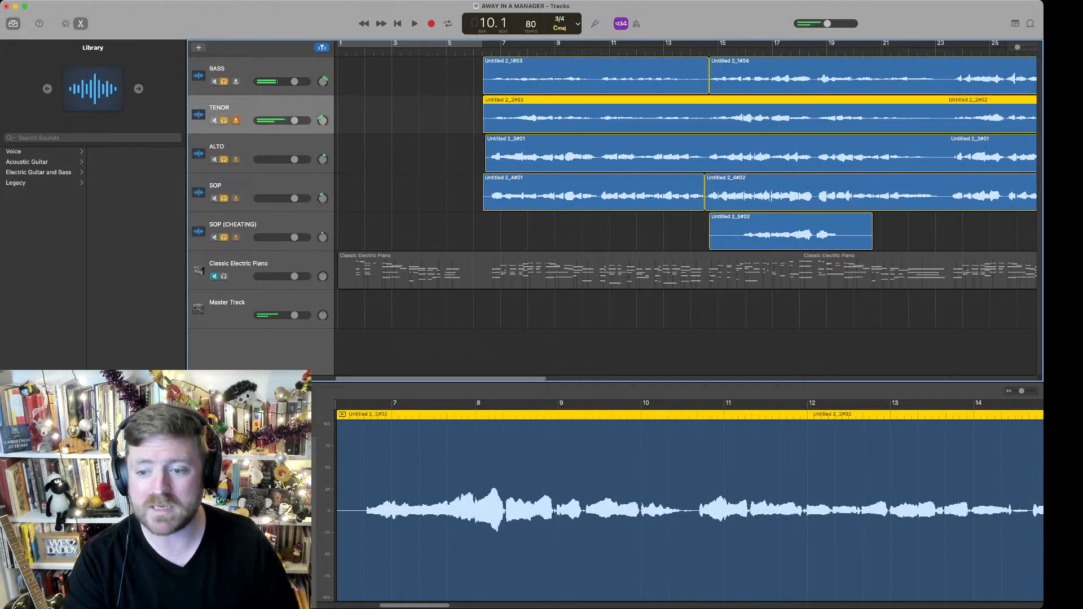
pyautogui.press('Down')
pyautogui.press('Down')
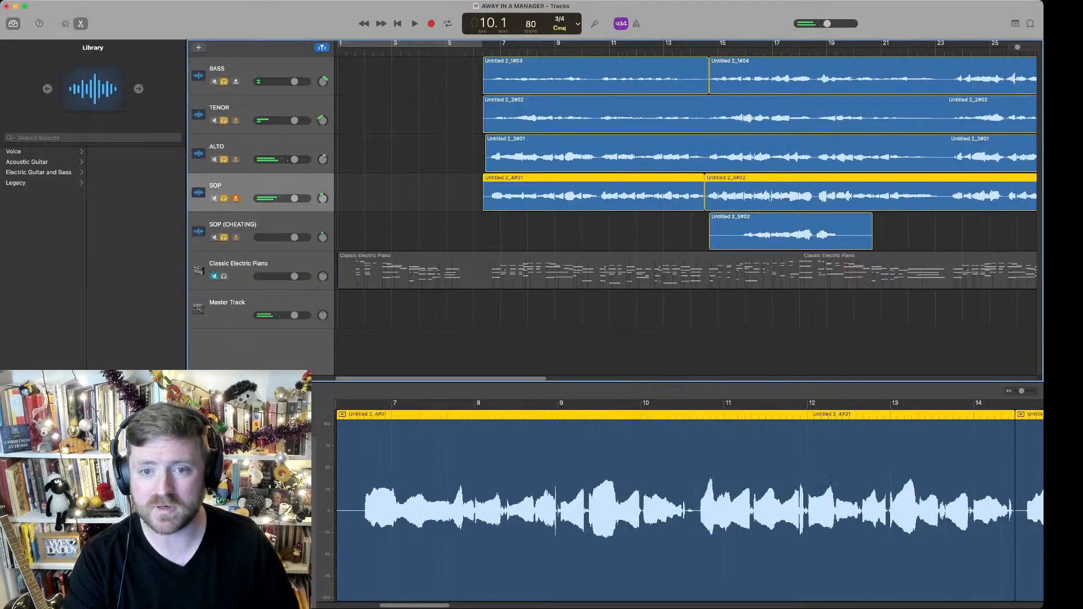
pyautogui.press('Up')
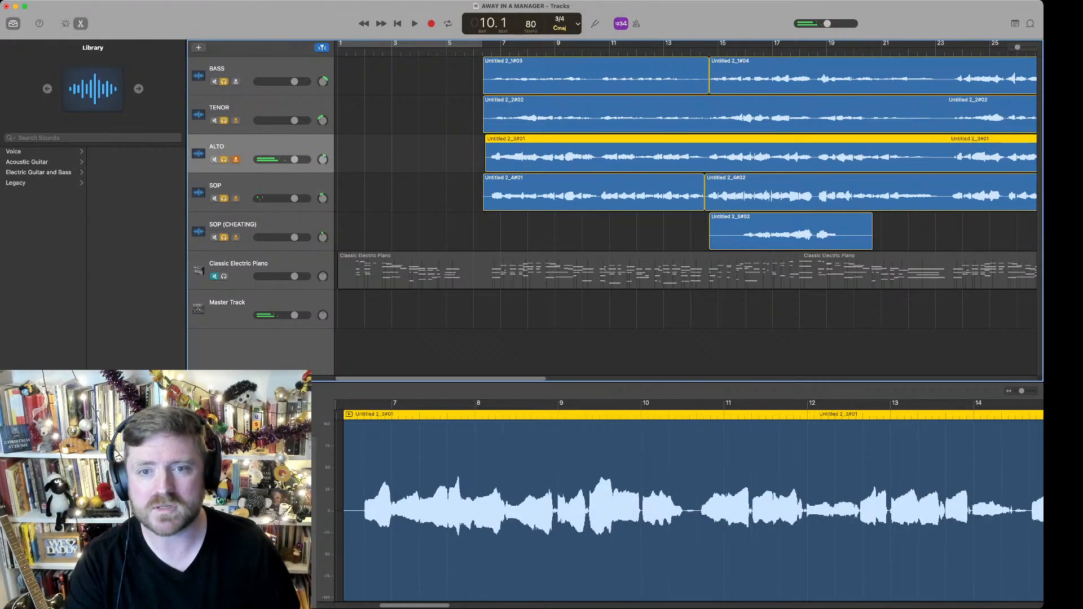
# Raise the BASS track's volume slightly, lower the ALTO, SOP and SOP (CHEATING) volumes, and return the playhead to bar 6
pyautogui.press('Up')
pyautogui.press('Up')
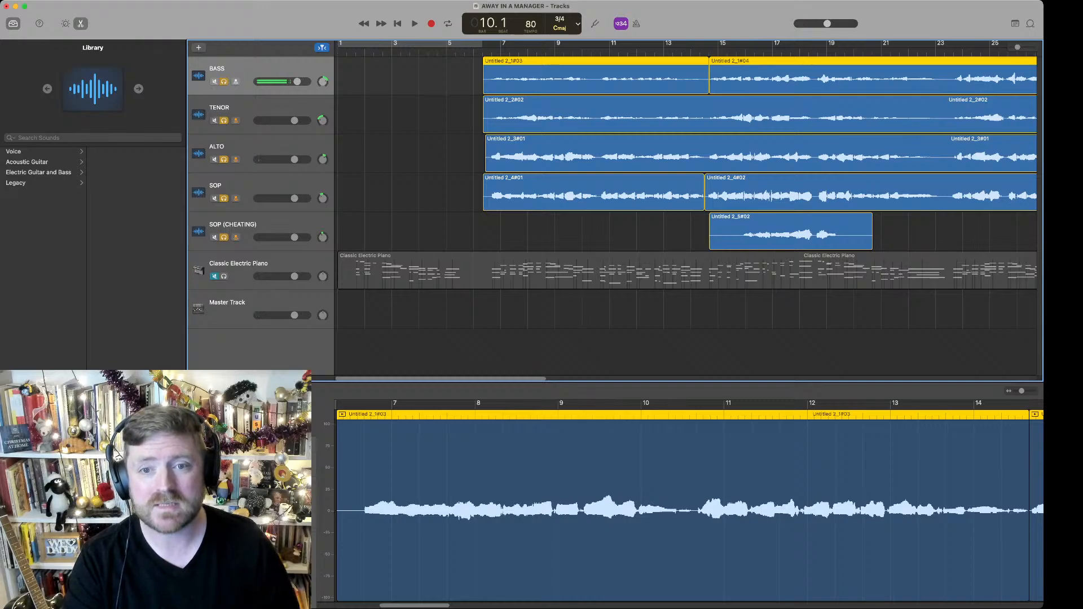
pyautogui.moveTo(295, 159); pyautogui.dragTo(290, 160)
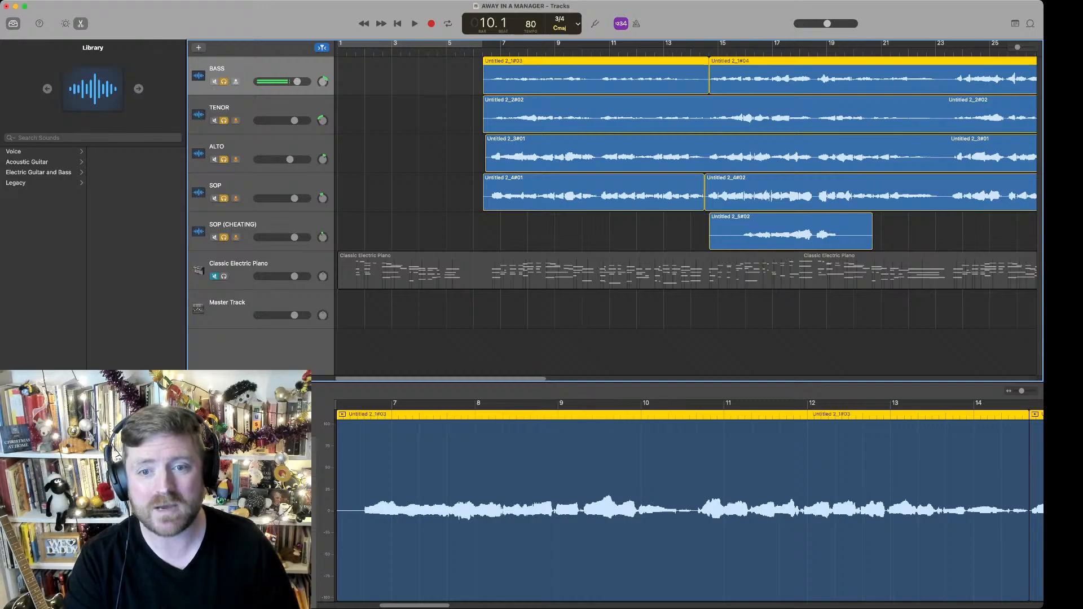
pyautogui.moveTo(292, 199); pyautogui.dragTo(290, 199)
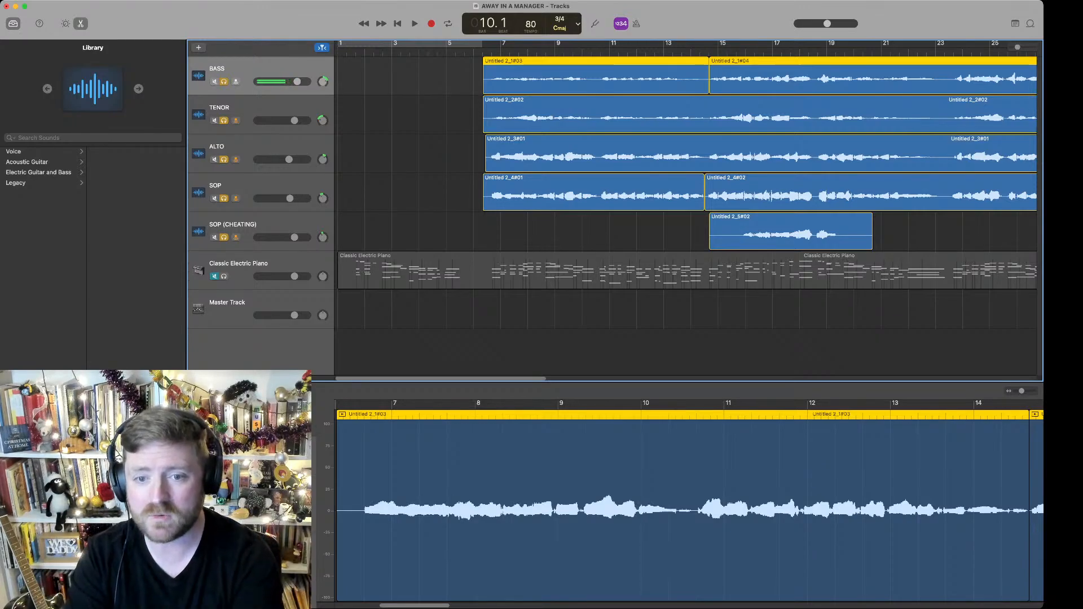
pyautogui.moveTo(294, 237); pyautogui.dragTo(290, 237)
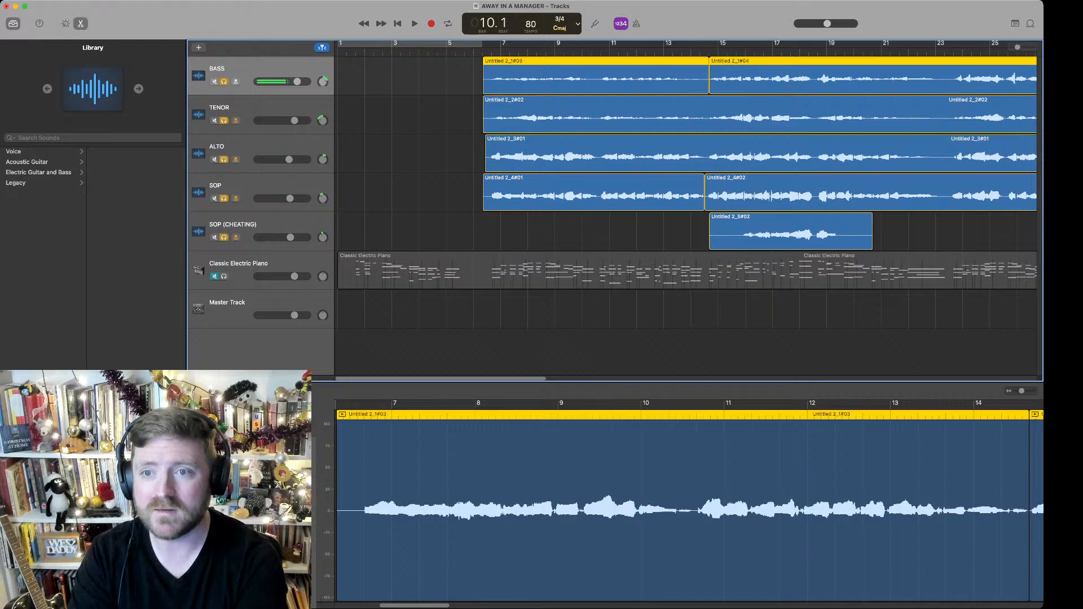
pyautogui.click(475, 51)
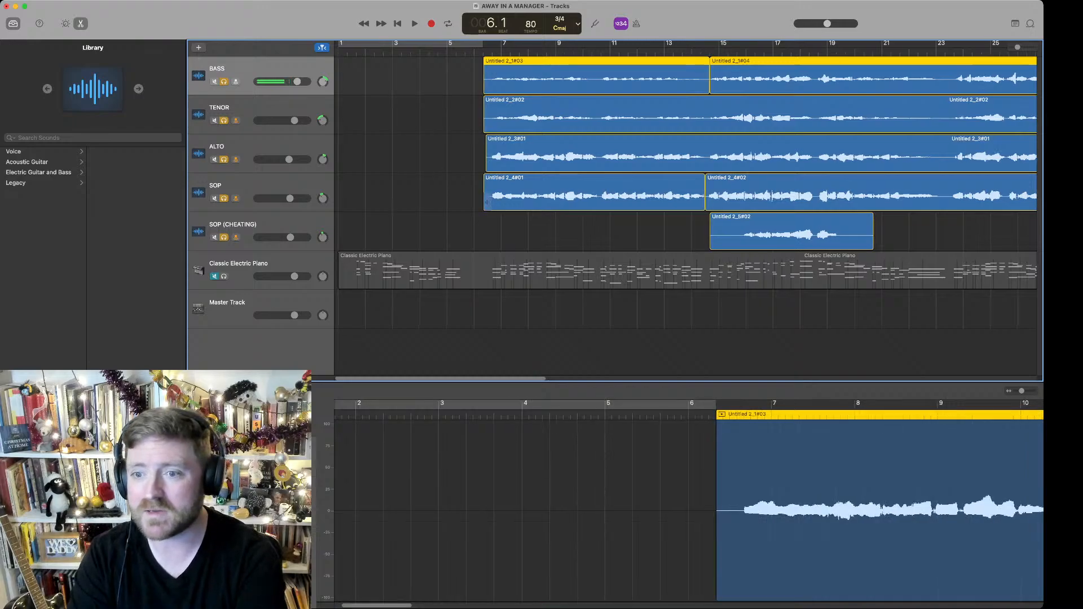
# Play the vocal mix from bar 6 and show the ALTO track's Smart Controls
pyautogui.press('space')
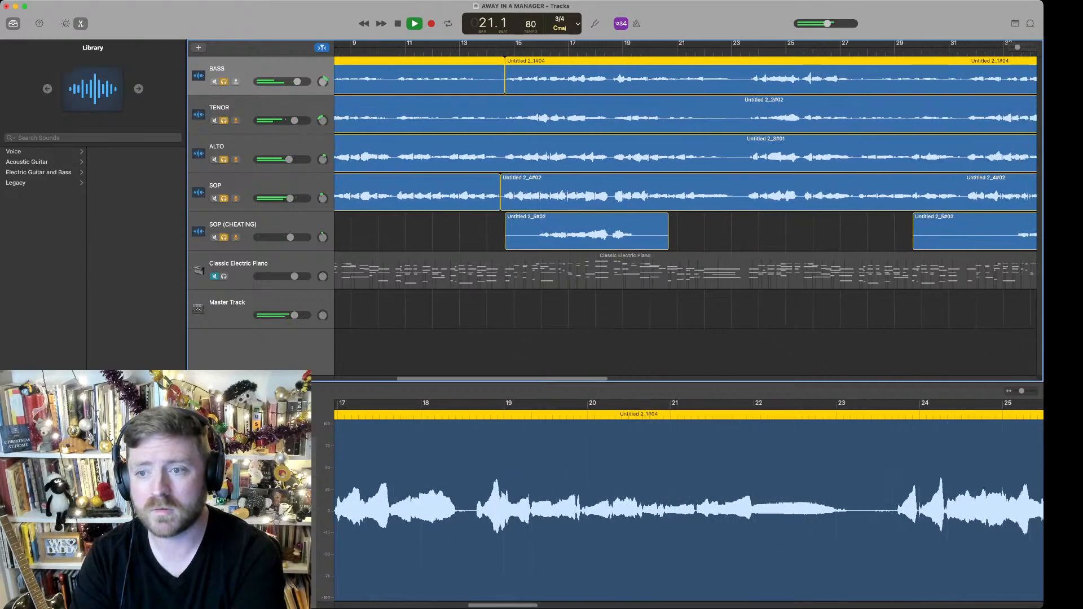
pyautogui.click(265, 147)
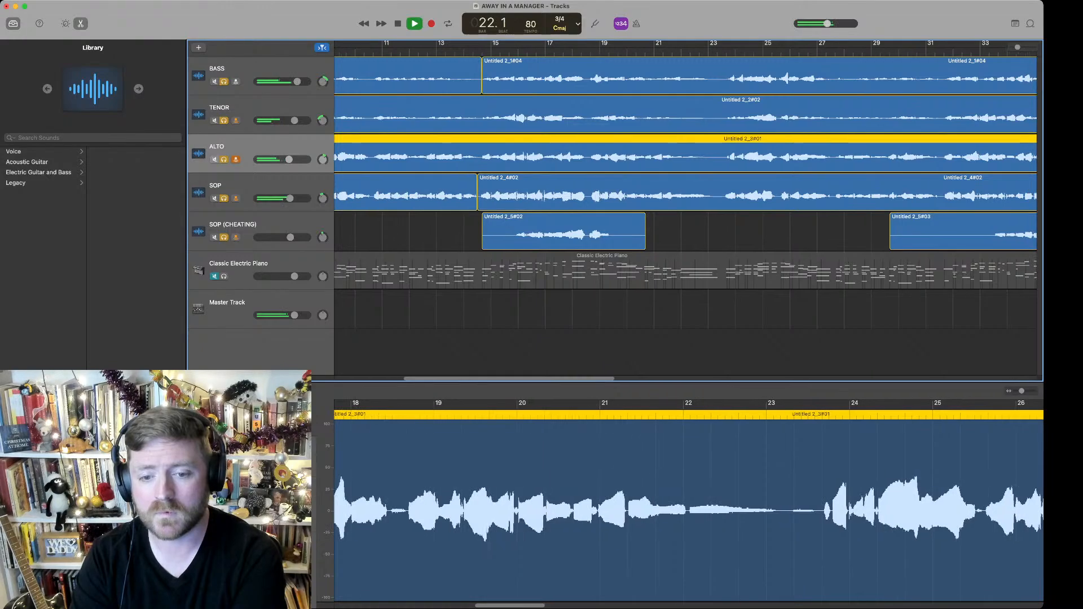
pyautogui.click(688, 510)
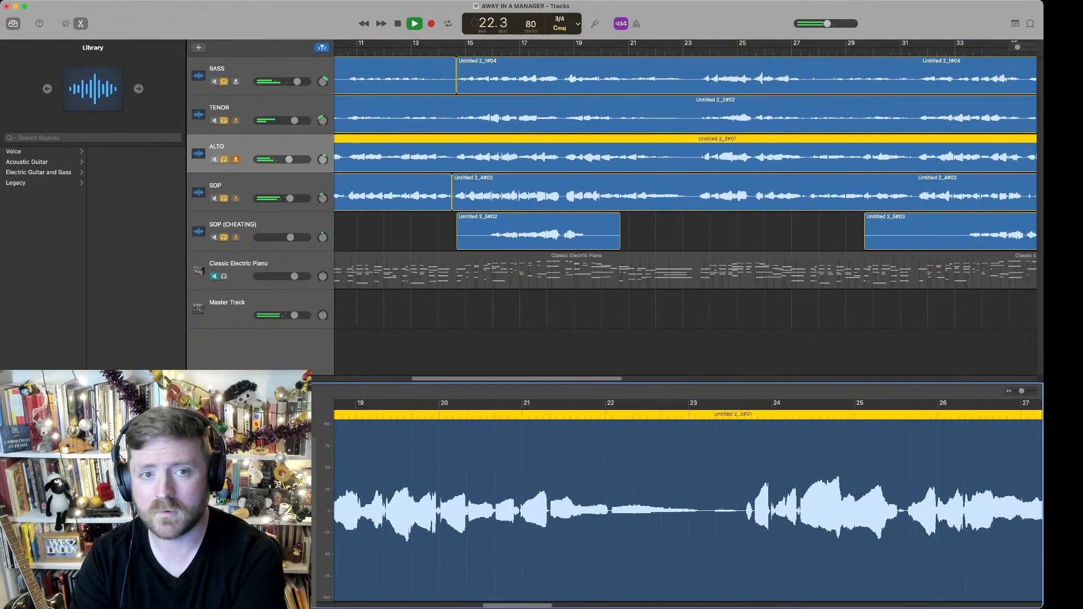
pyautogui.press('b')
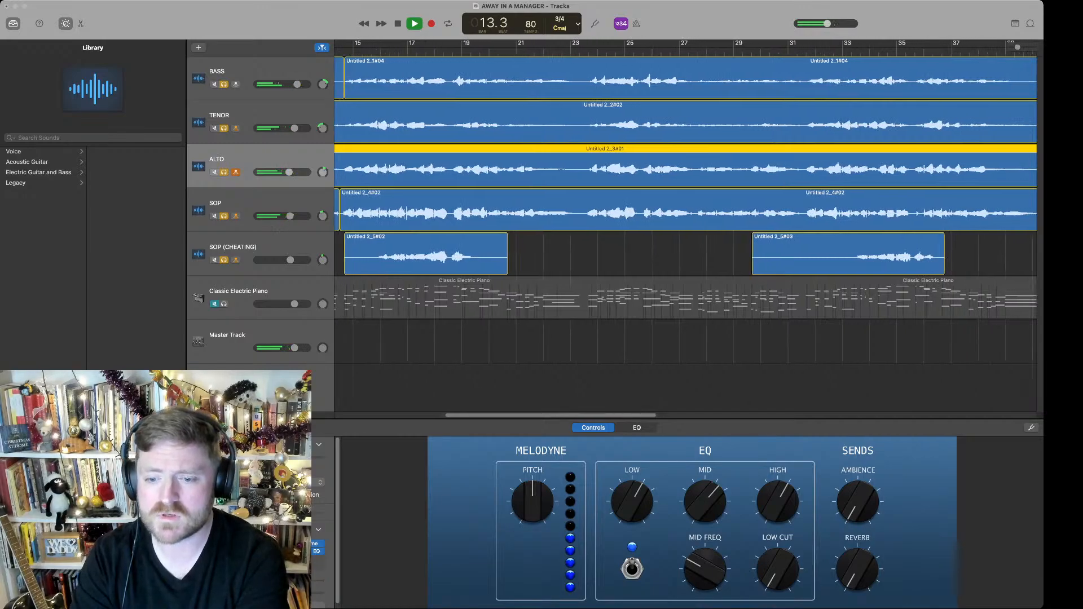
# Replay the passage around bars 13 to 19 and lower the SOP track's volume slightly
pyautogui.click(337, 44)
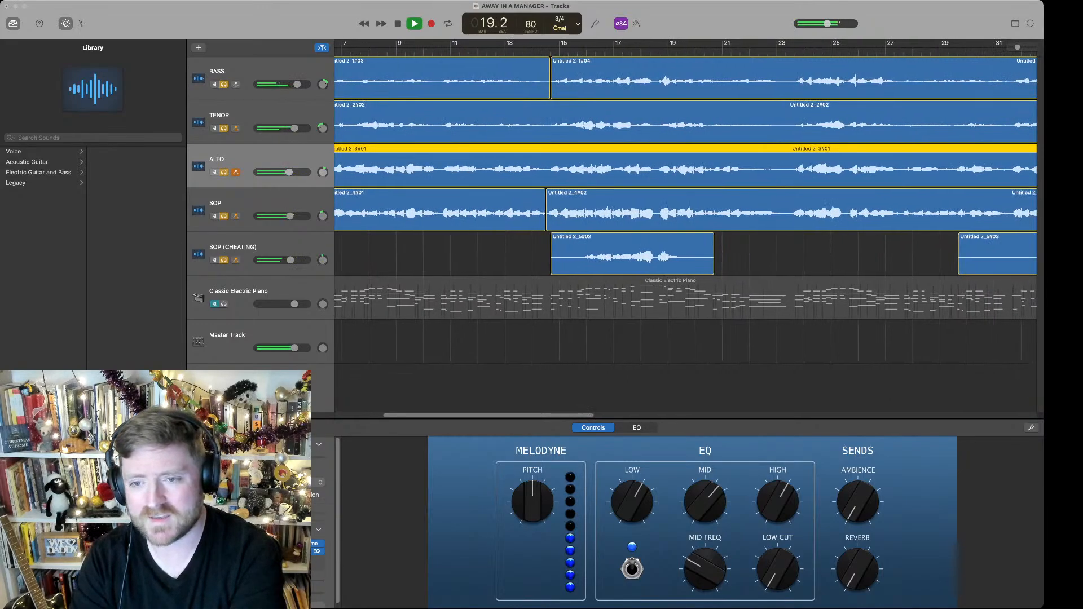
pyautogui.press('space')
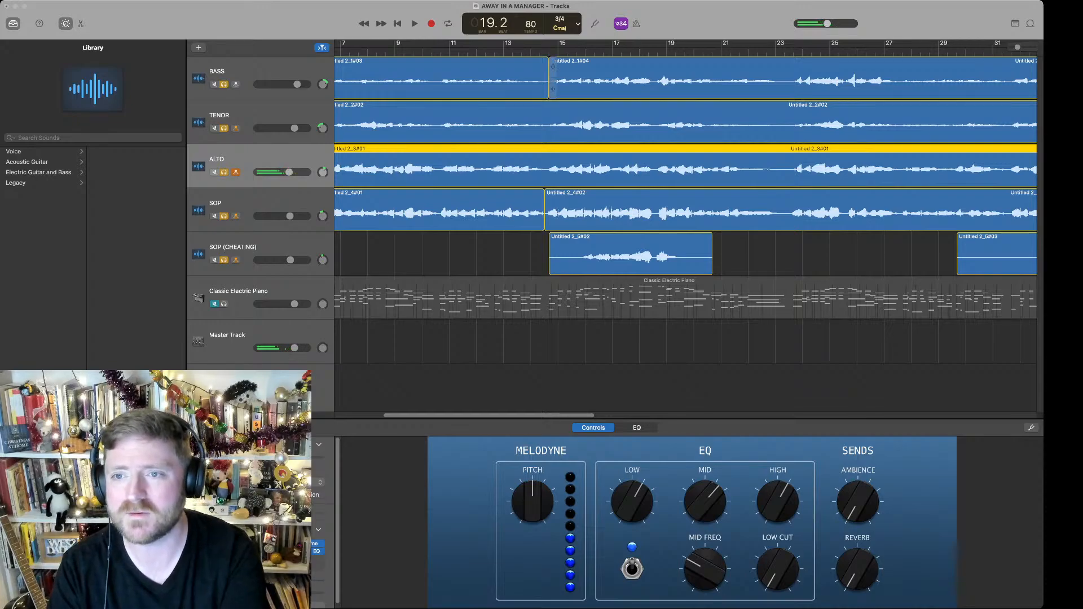
pyautogui.press('space')
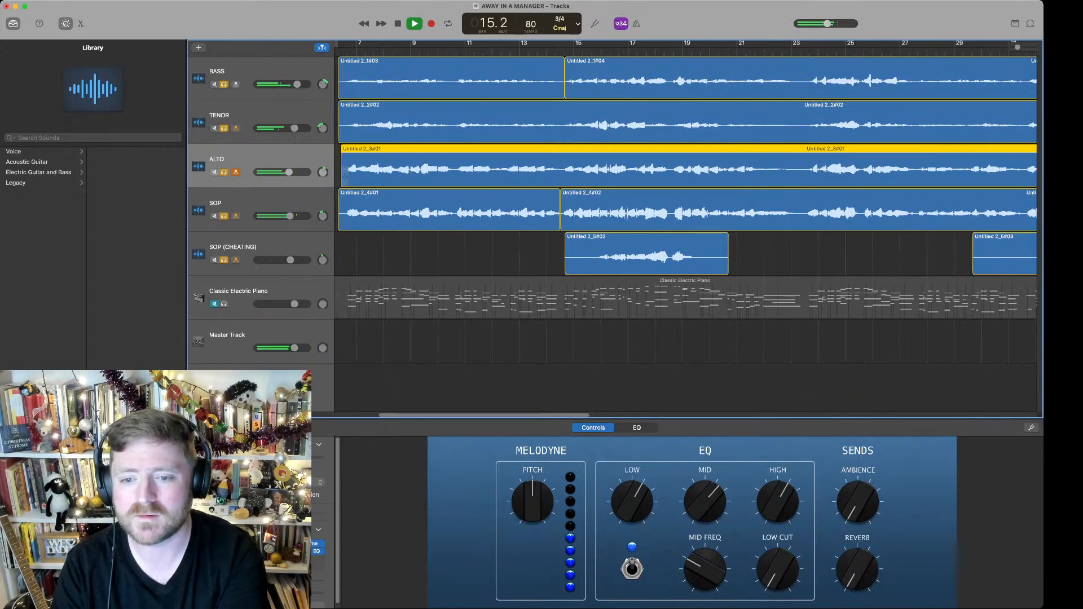
pyautogui.hscroll(-1, 345, 177)
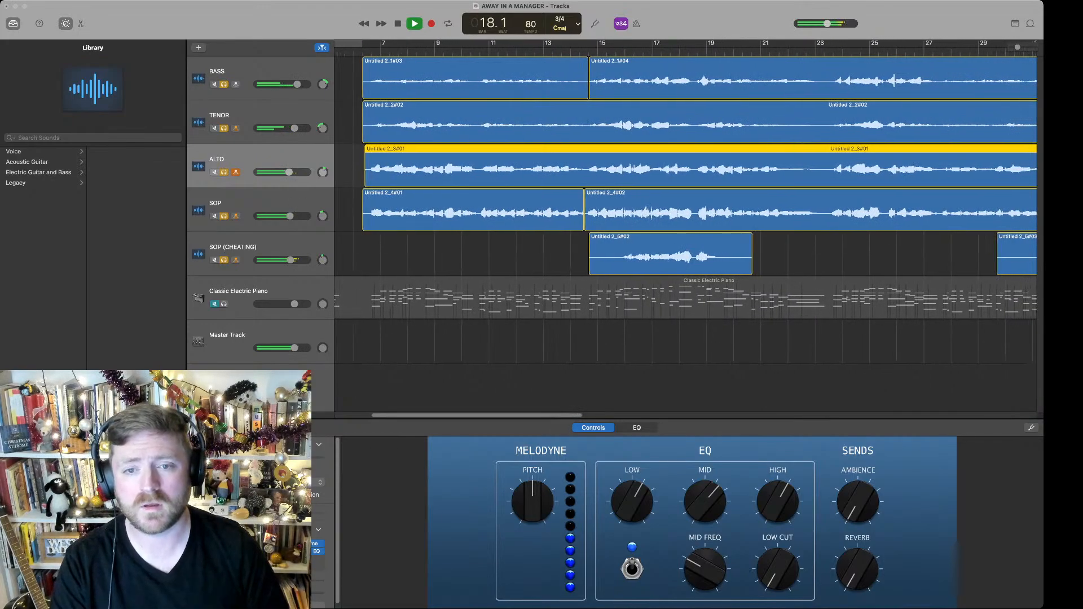
pyautogui.press('super+Tab')
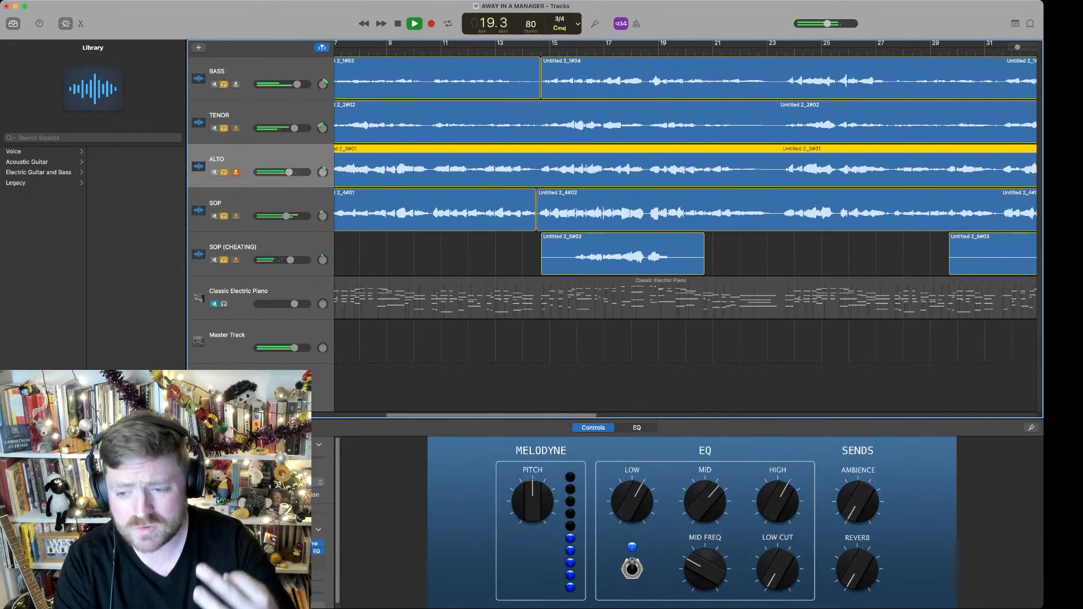
pyautogui.press('super+Tab')
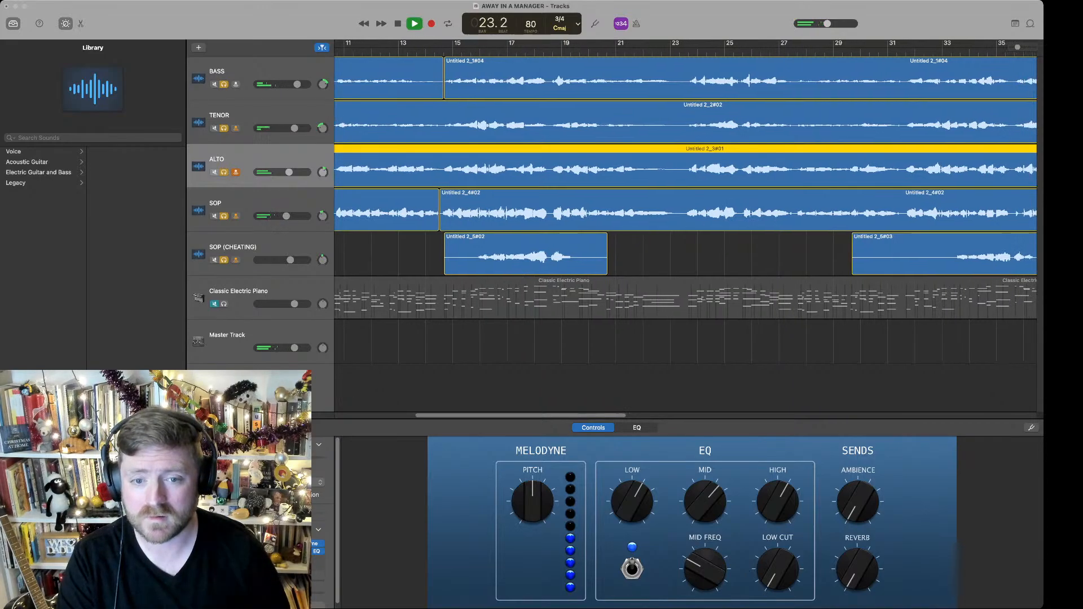
# Solo the Classic Electric Piano track alongside the vocals and raise its volume slightly during playback
pyautogui.press('super+Tab')
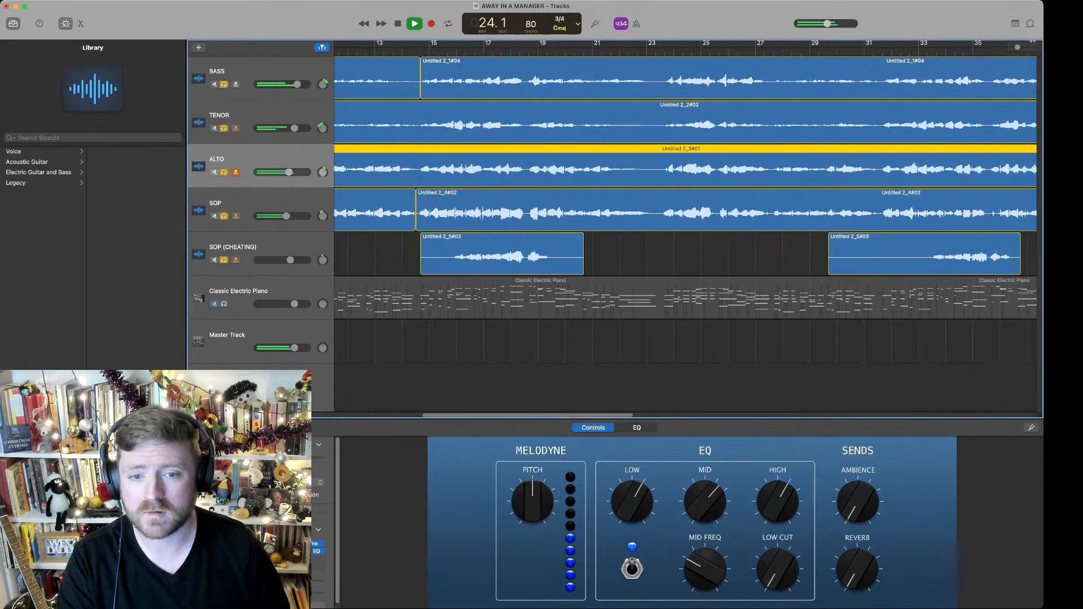
pyautogui.click(224, 304)
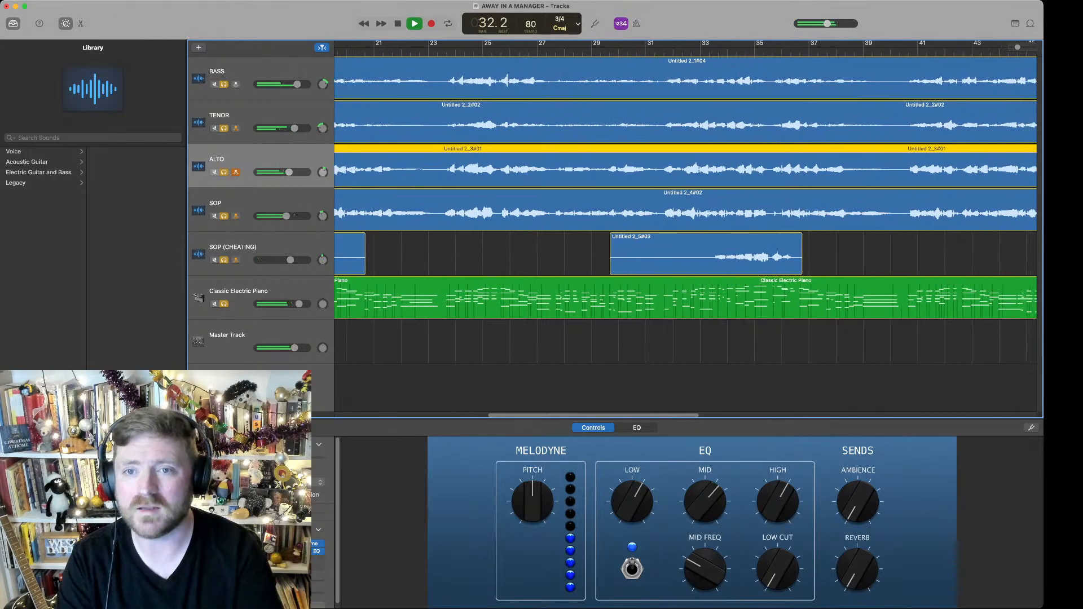
pyautogui.press('space')
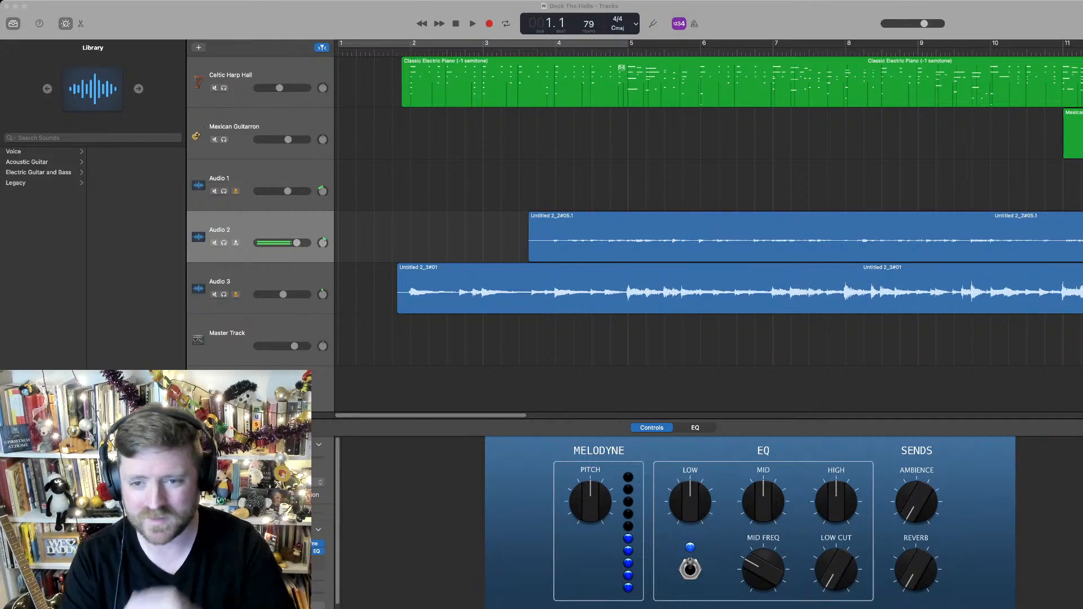
# Switch to the Deck The Halls project, play it from bar 1 to about bar 32, and select the Audio 3 track
pyautogui.click(323, 48)
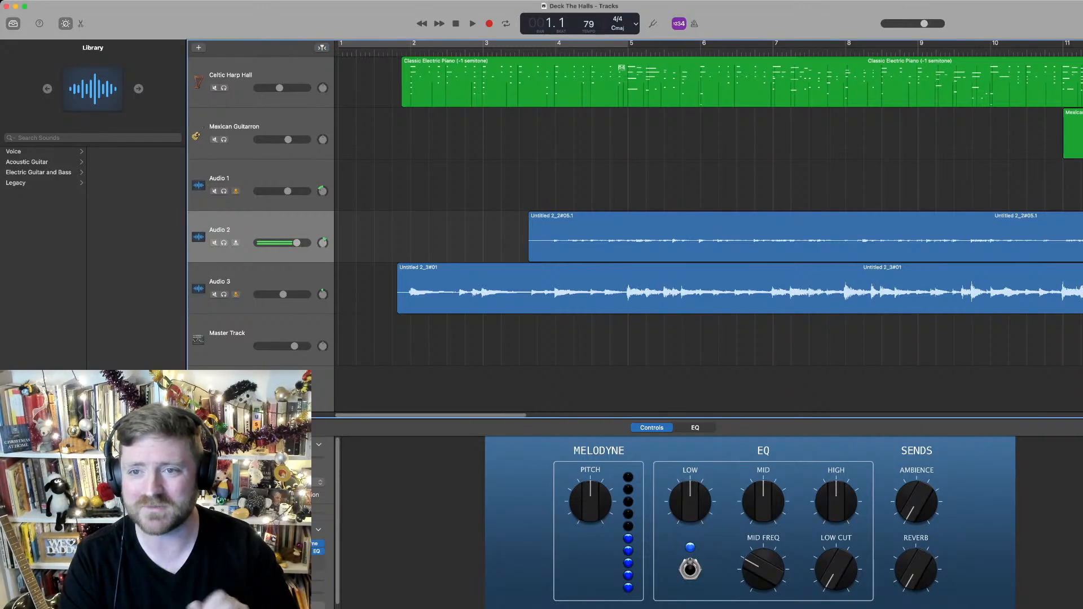
pyautogui.press('space')
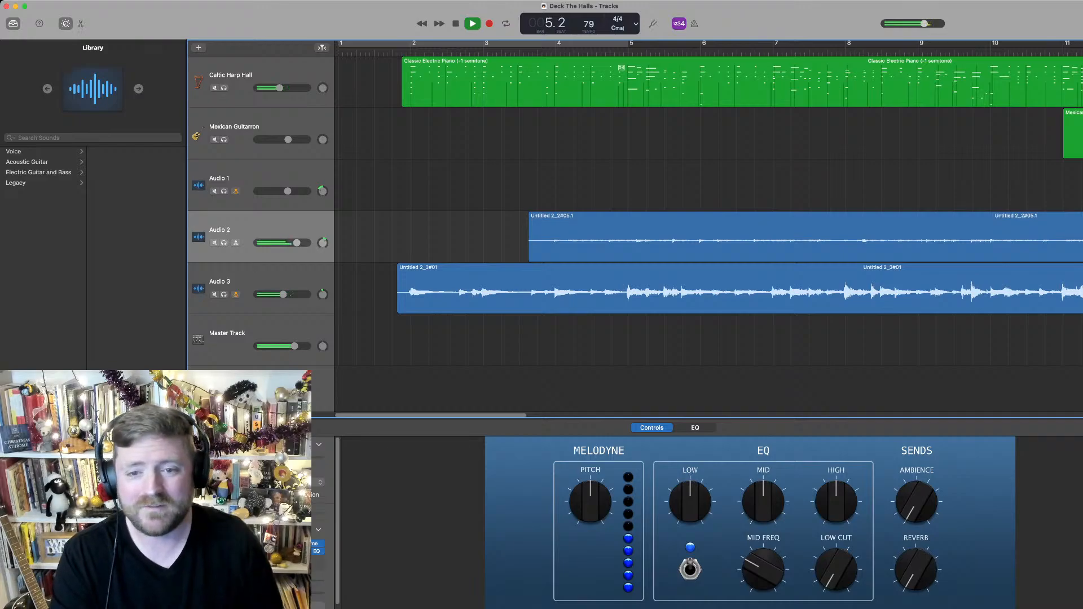
pyautogui.click(259, 282)
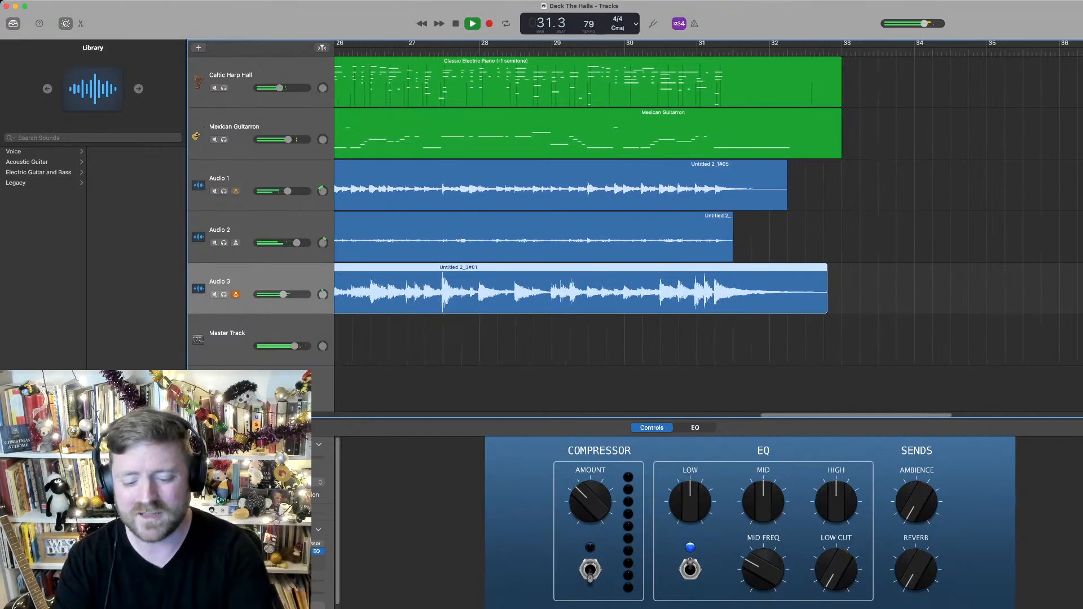
pyautogui.press('space')
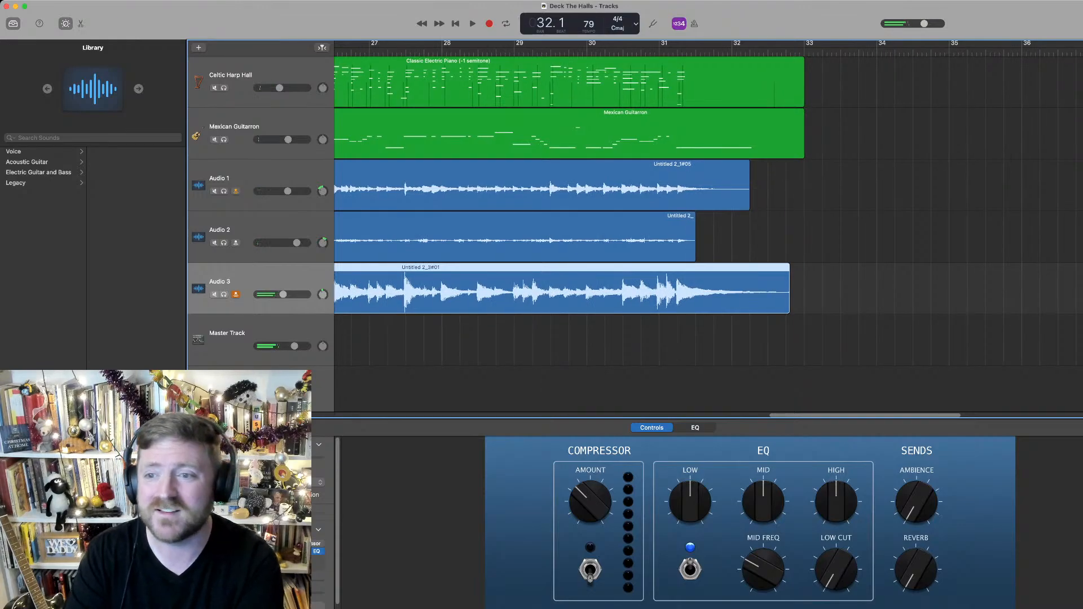
# Try raising the project tempo to 90 and play the opening bars from the start
pyautogui.click(779, 129)
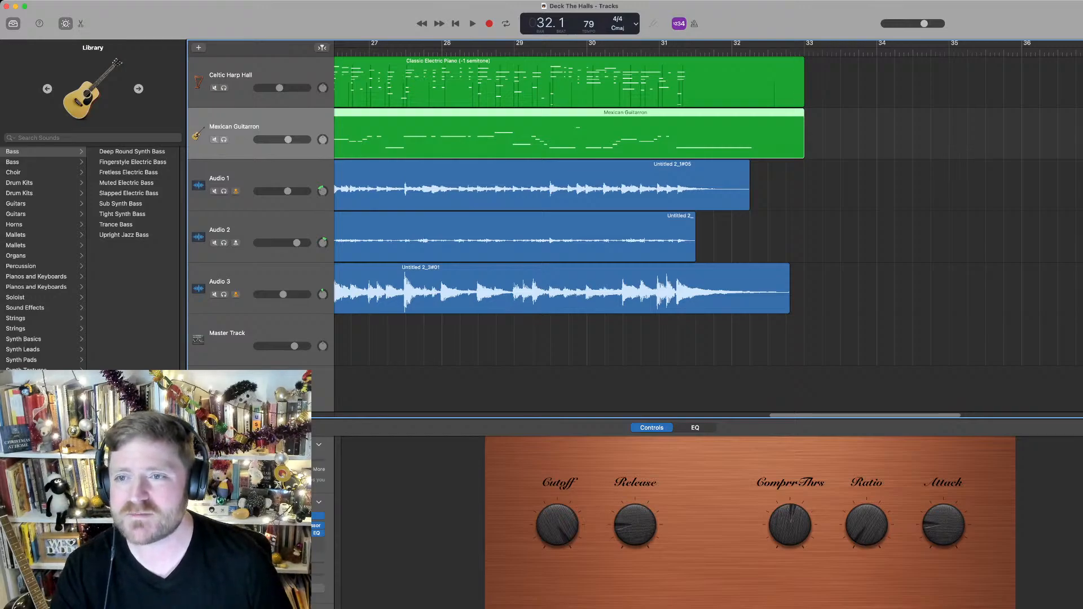
pyautogui.moveTo(589, 23); pyautogui.dragTo(588, 17)
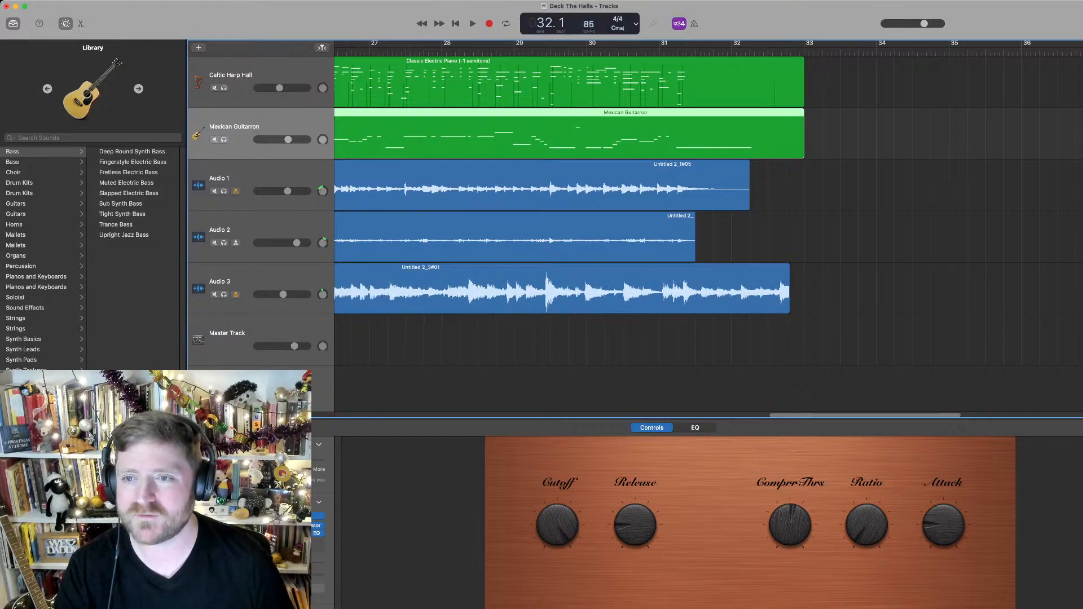
pyautogui.press('Return')
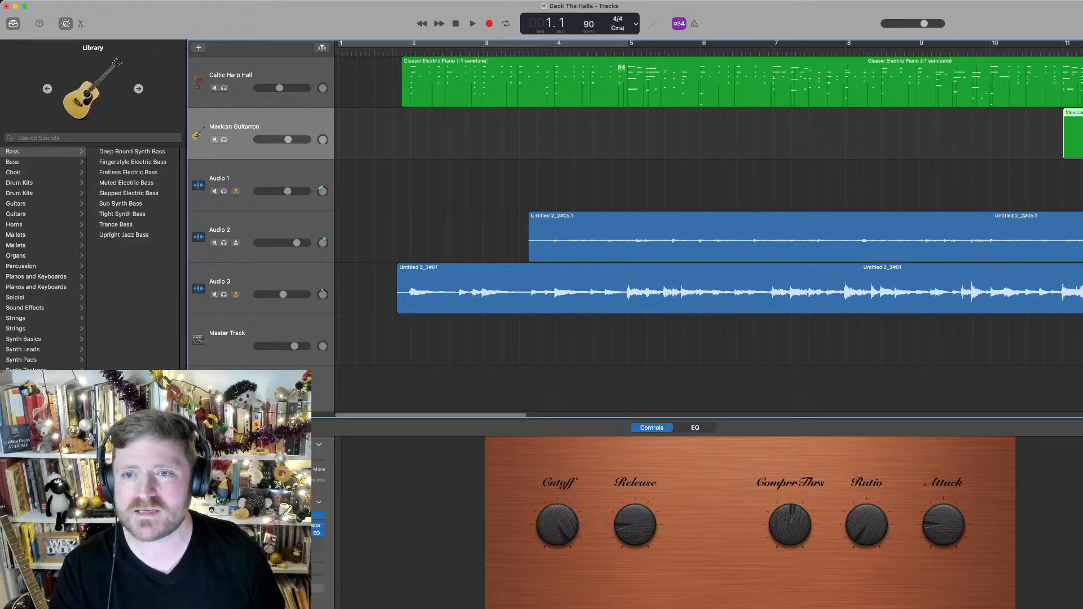
pyautogui.press('space')
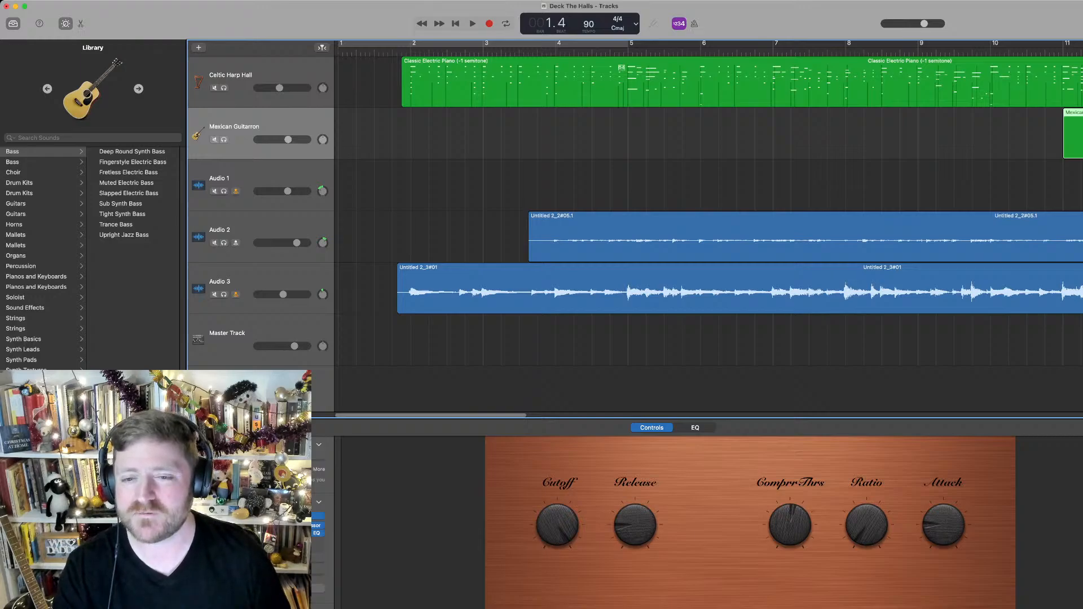
pyautogui.press('space')
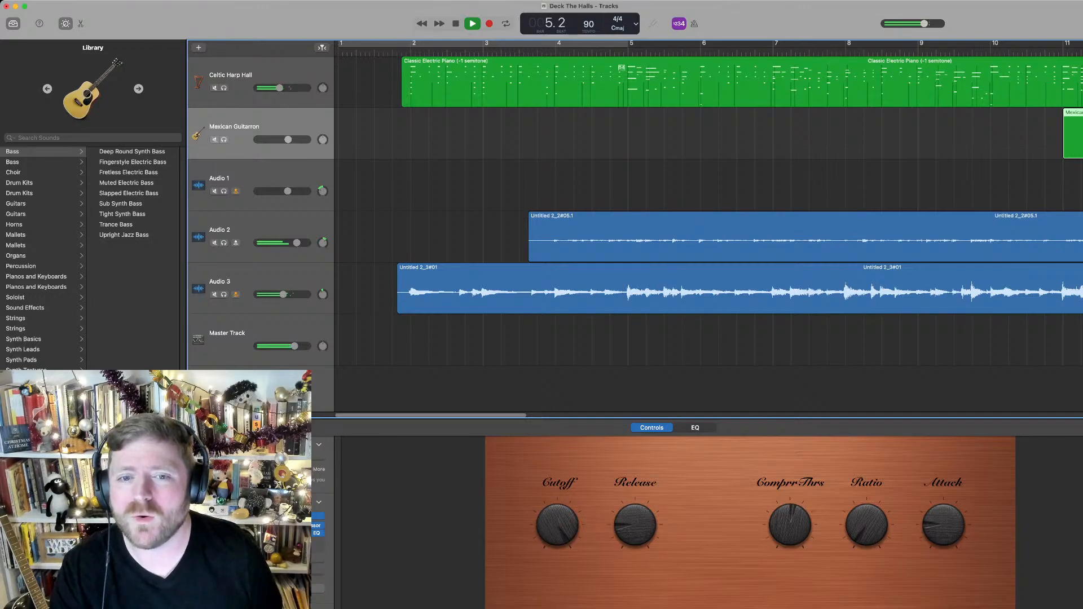
pyautogui.press('space')
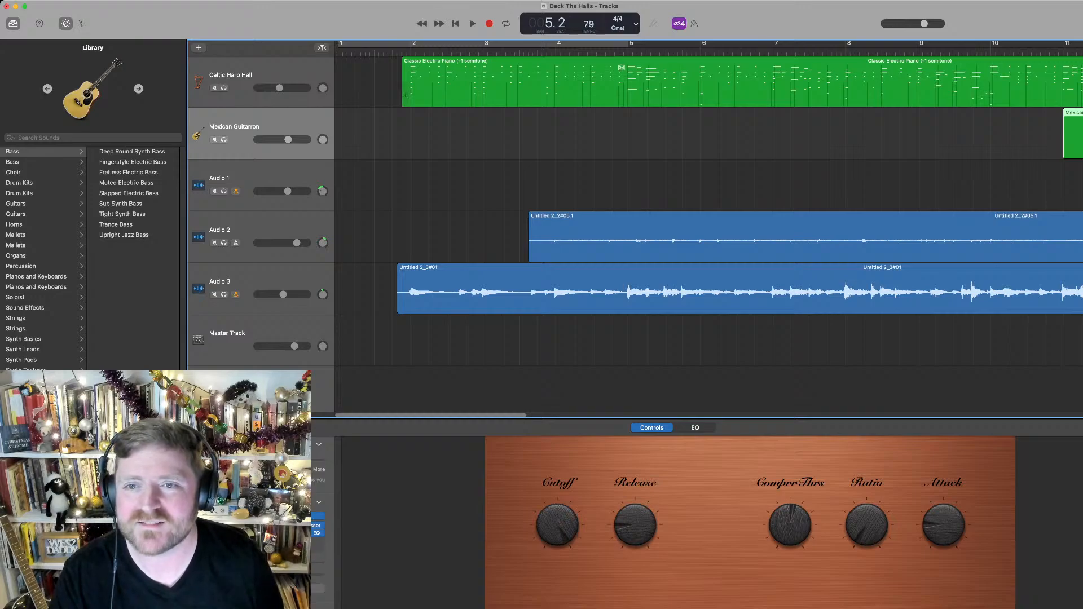
# Create a new audio track below Audio 3 with the same settings as that track
pyautogui.click(398, 53)
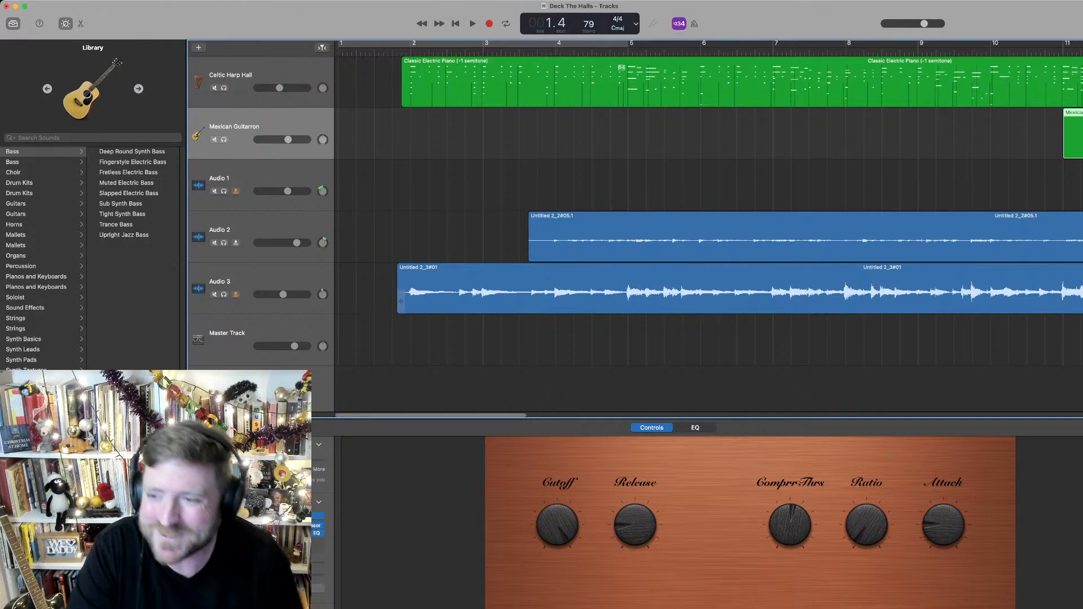
pyautogui.hscroll(15, 708, 226)
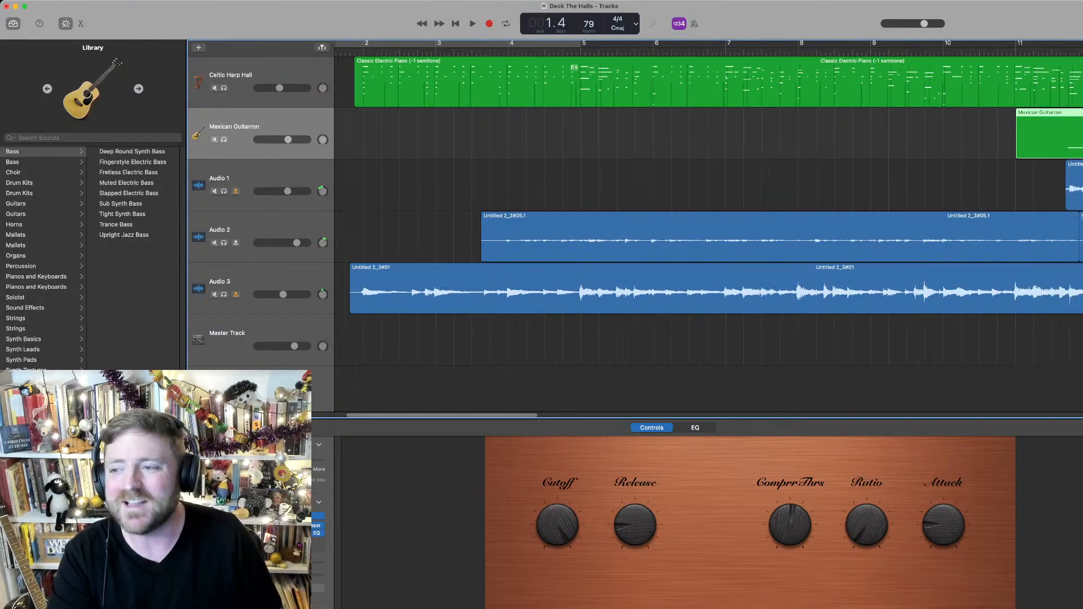
pyautogui.hscroll(-3, 708, 226)
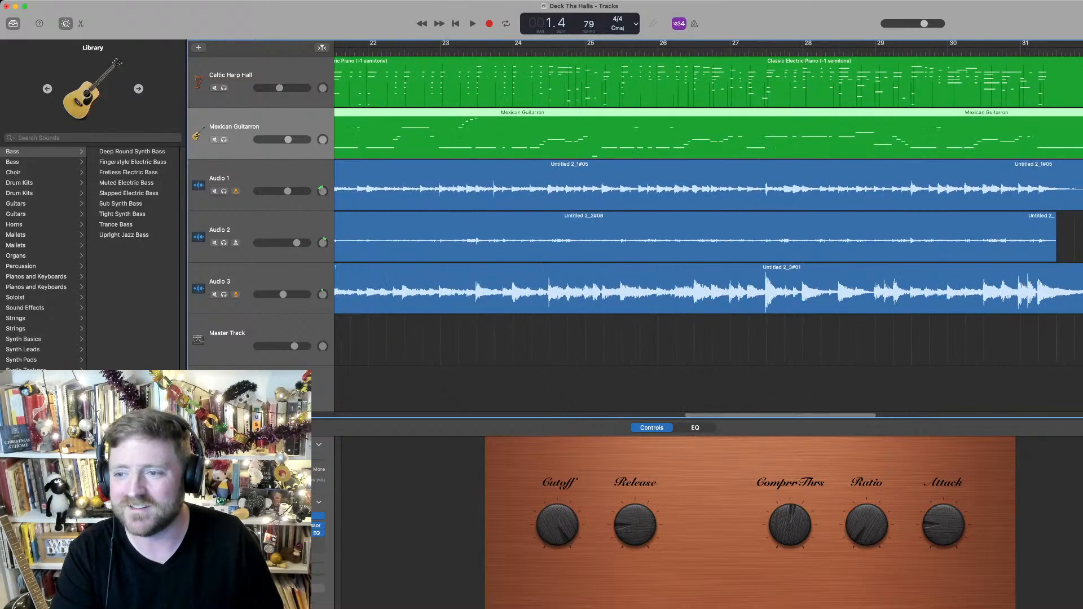
pyautogui.click(266, 282)
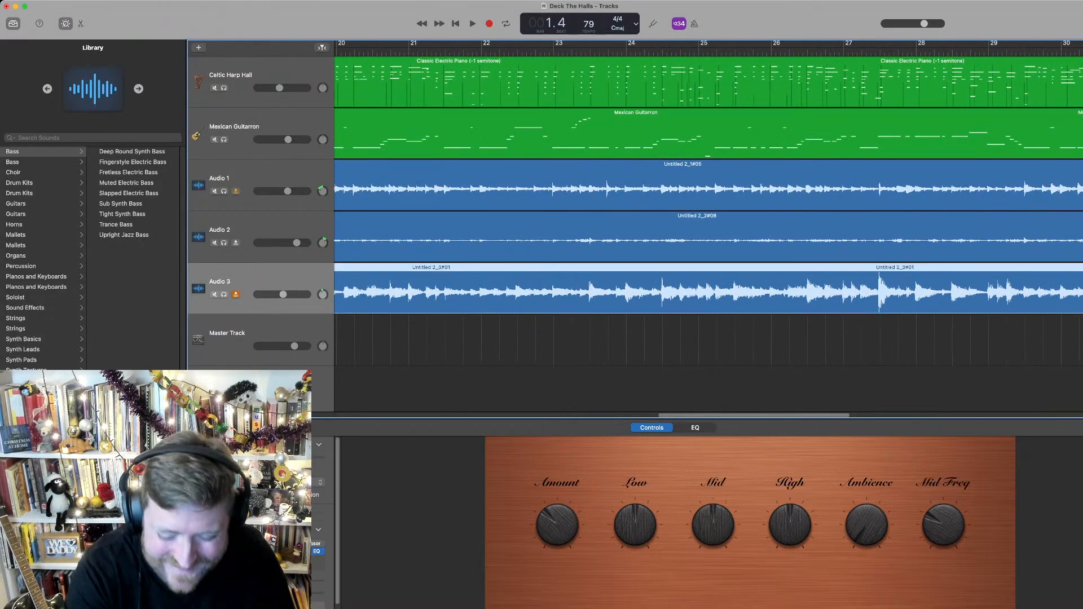
pyautogui.press('super+d')
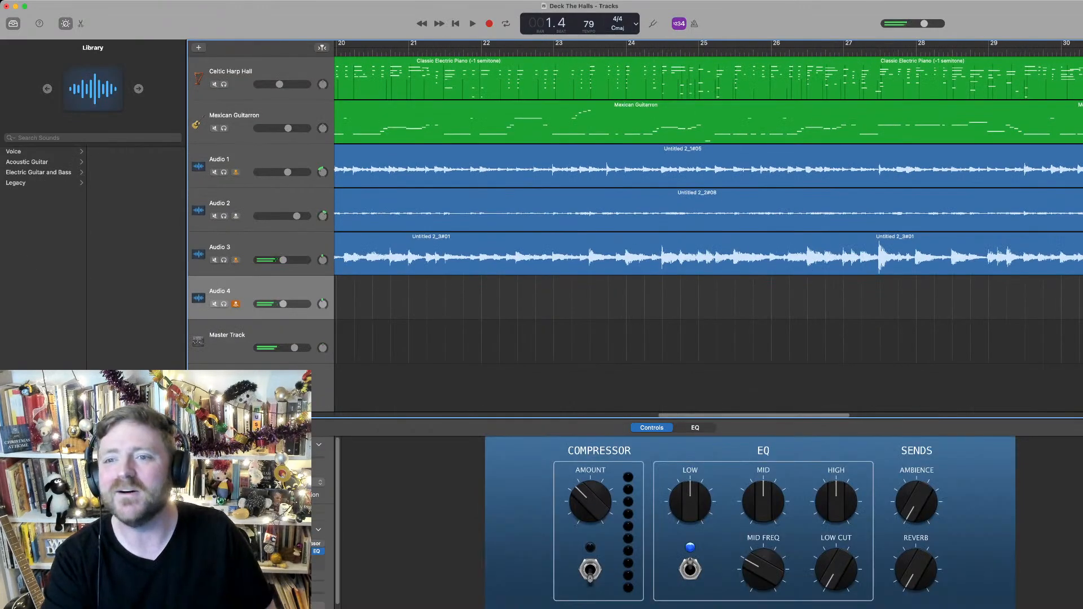
# Record a short test take on the Audio 4 track starting in bar 24
pyautogui.moveTo(486, 52); pyautogui.dragTo(712, 52)
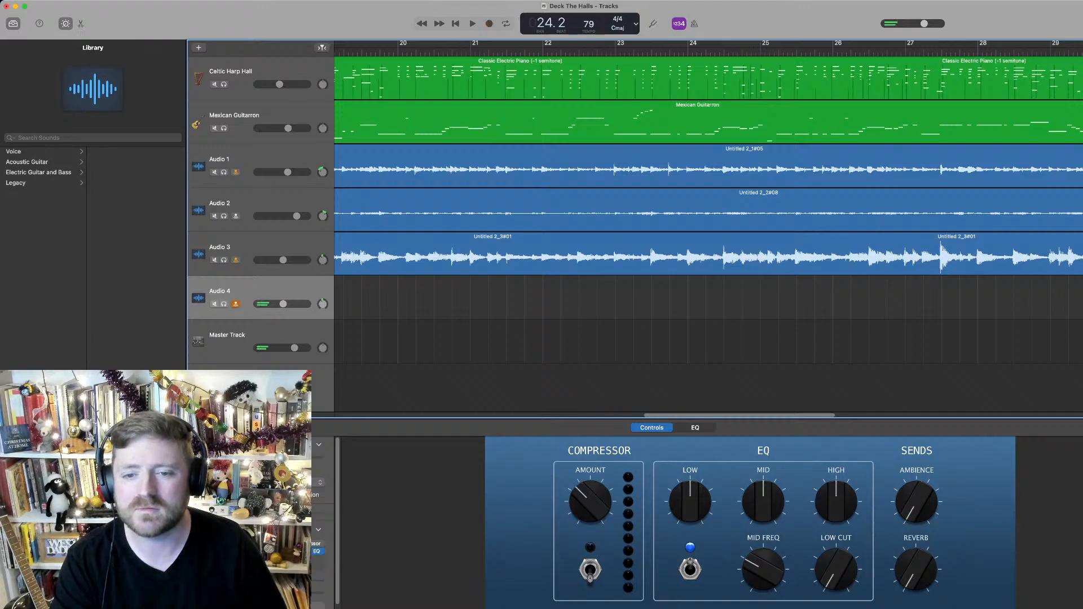
pyautogui.press('r')
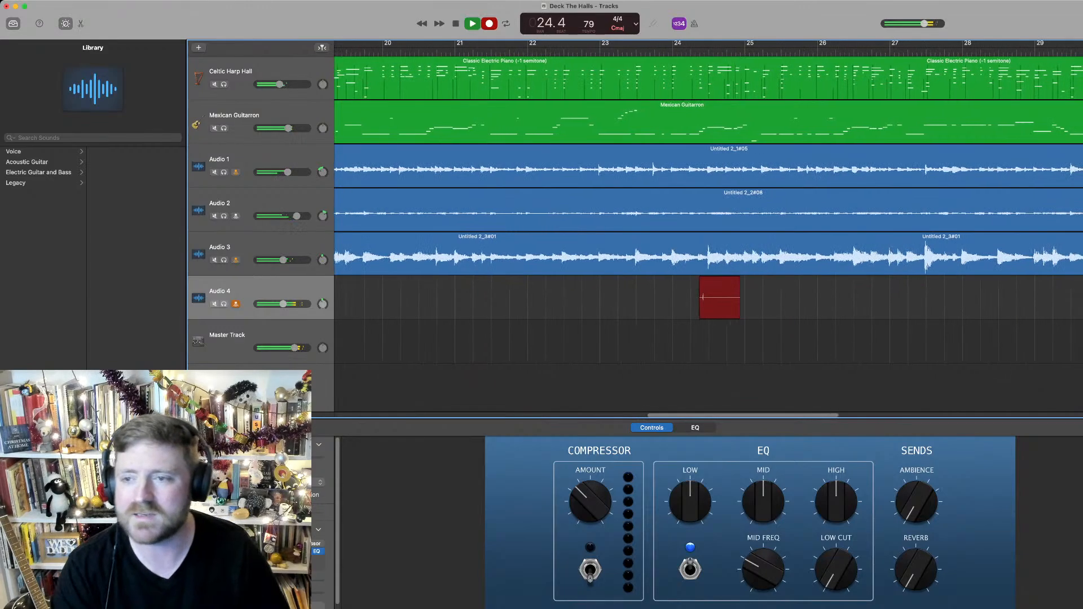
pyautogui.press('space')
# Record a take on Audio 4 from bar 22 to the song's end with the master volume slightly lowered, and open it in the audio editor
pyautogui.press(',')
pyautogui.press(',')
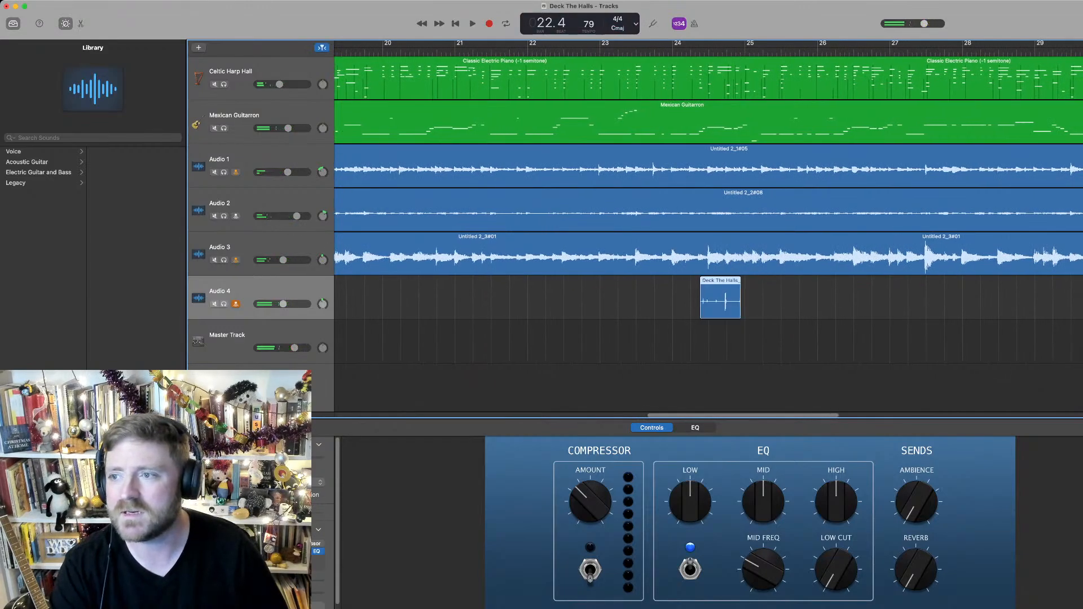
pyautogui.press('super+Down')
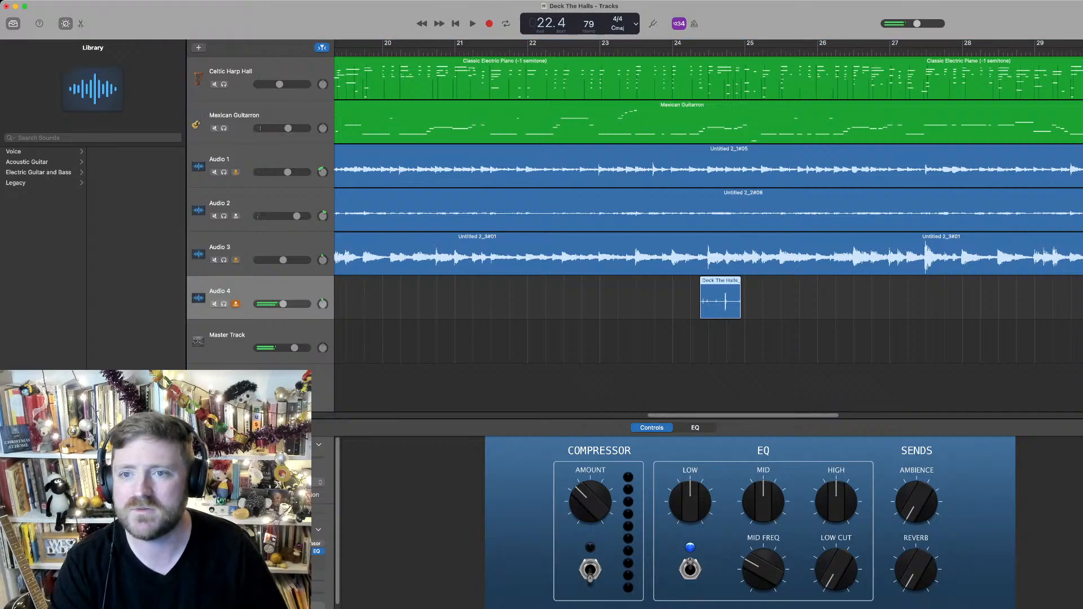
pyautogui.press('r')
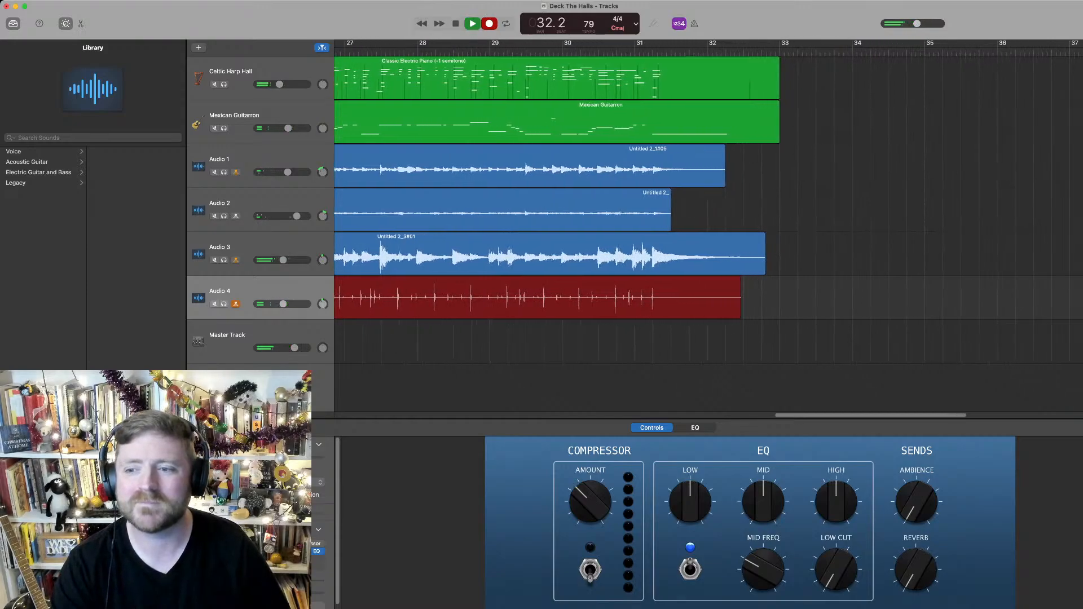
pyautogui.press('space')
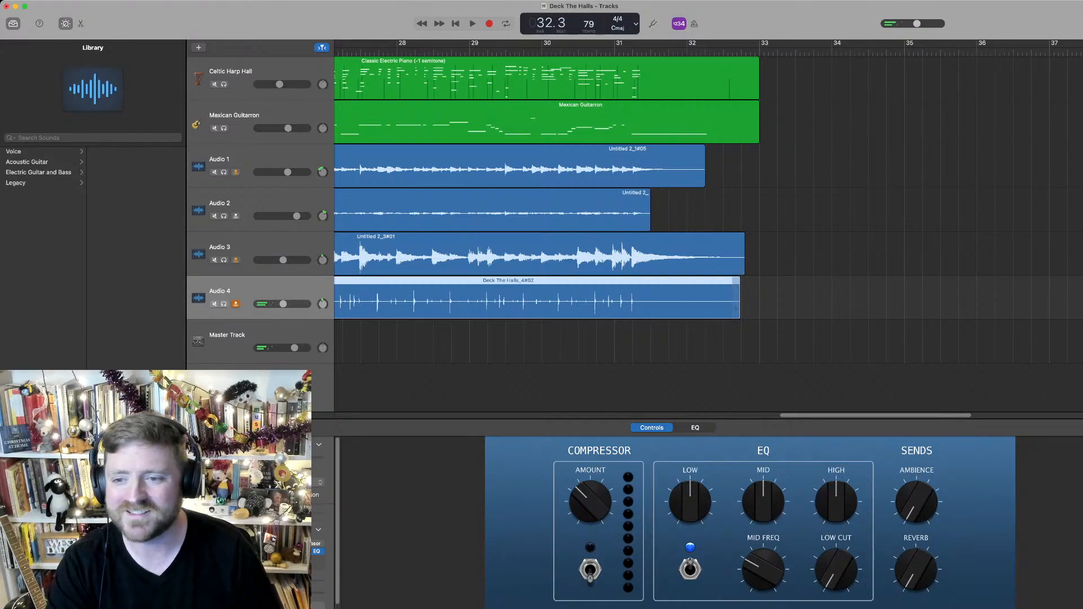
pyautogui.press('e')
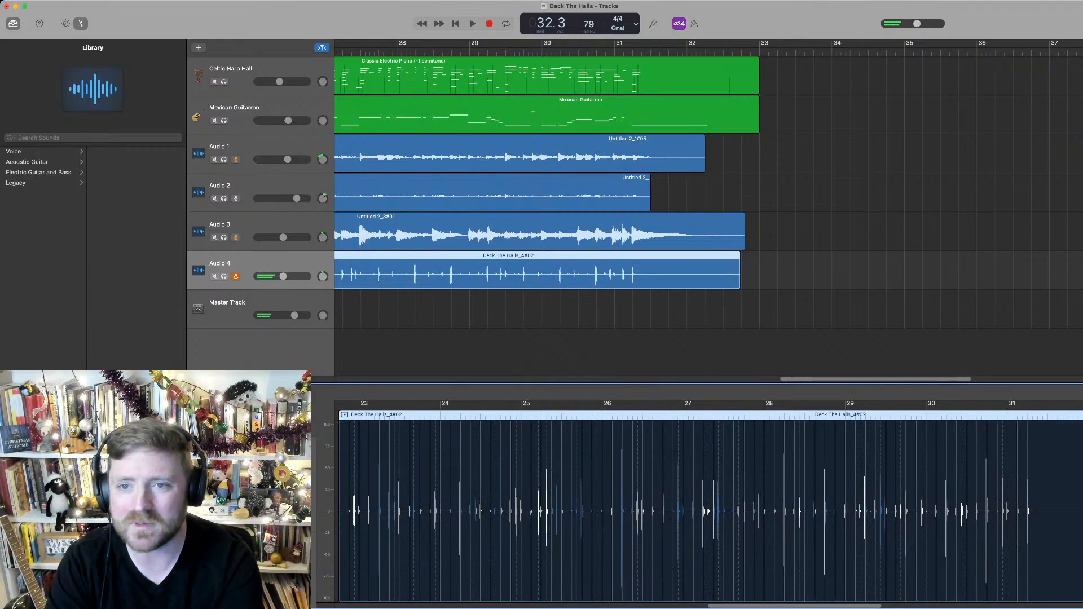
# Play the arrangement from late in bar 22 to check the start of the new Audio 4 take
pyautogui.moveTo(728, 52); pyautogui.dragTo(393, 52)
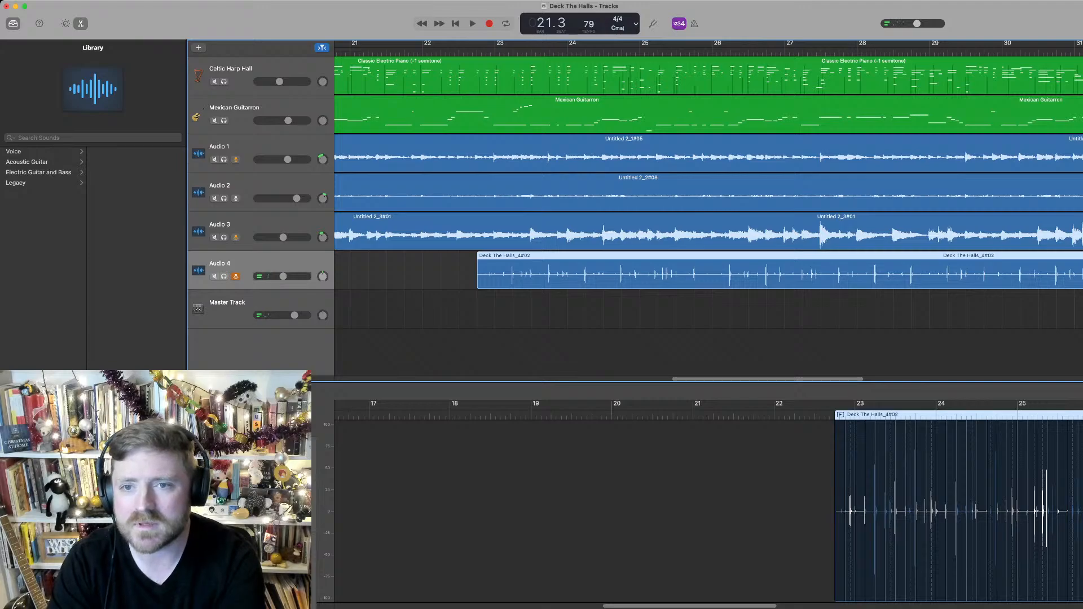
pyautogui.click(417, 79)
pyautogui.click(482, 52)
pyautogui.press('space')
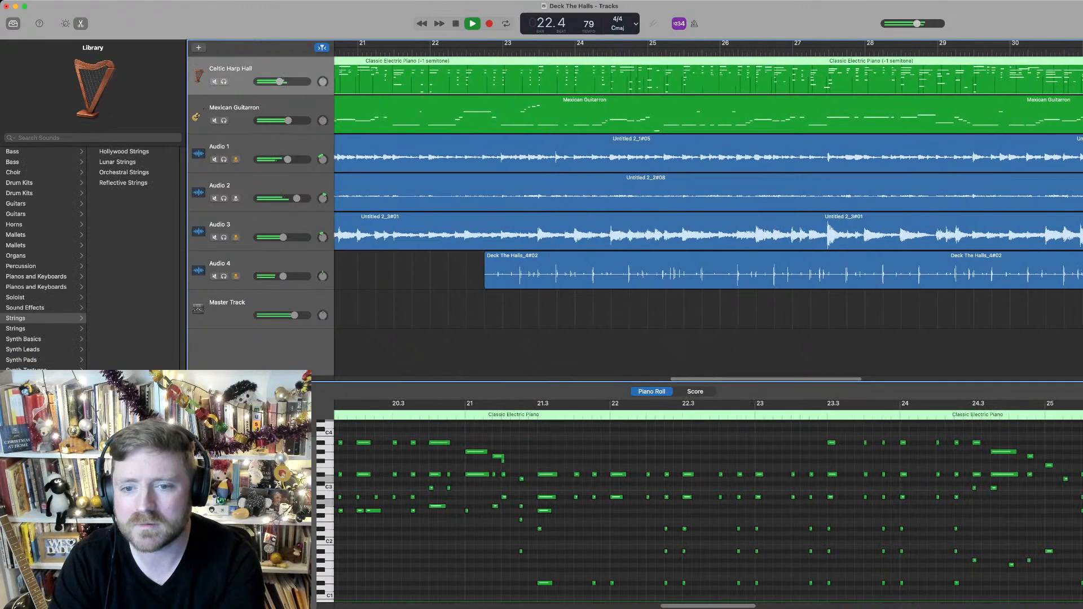
pyautogui.hscroll(-1, 569, 274)
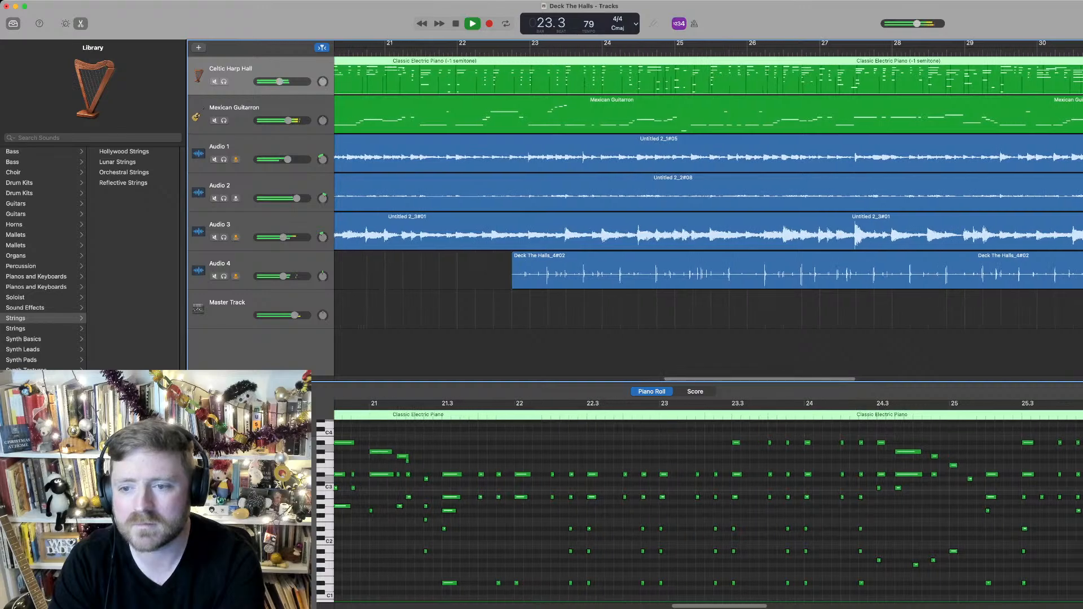
# Stop playback and trim the start of the Audio 4 region to about the middle of bar 23
pyautogui.click(570, 275)
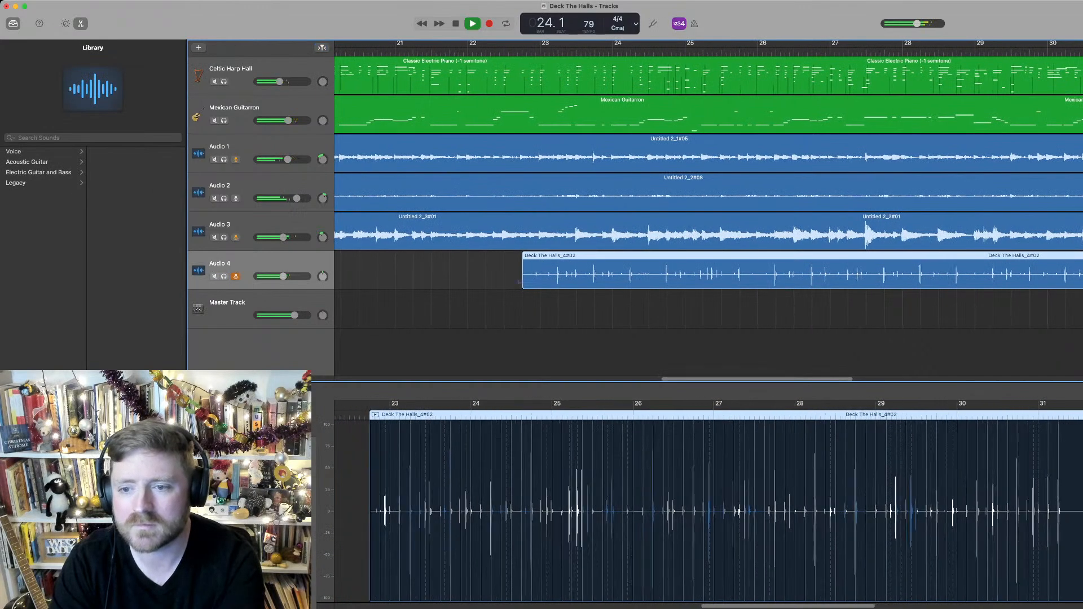
pyautogui.press('space')
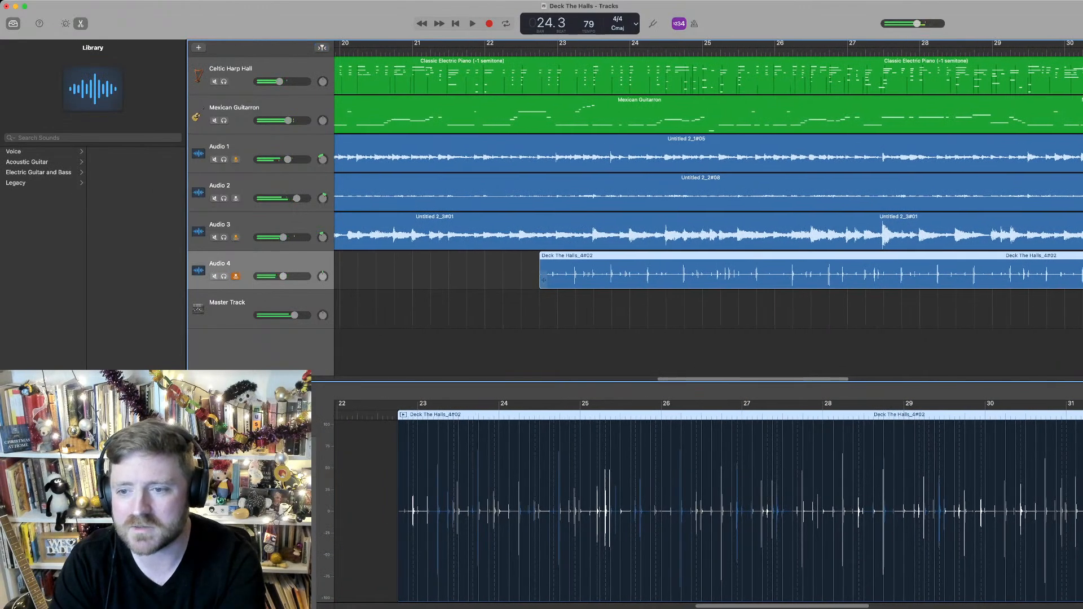
pyautogui.moveTo(541, 282); pyautogui.dragTo(590, 283)
pyautogui.press(',')
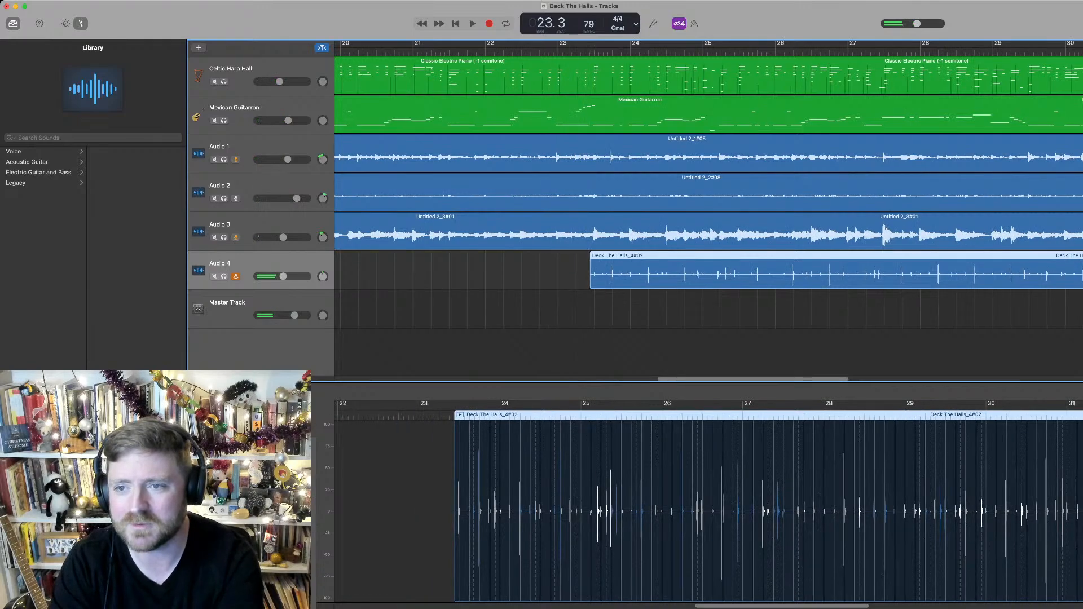
# Play from bar 23 to the song's end with Audio 4's volume raised slightly, and return to the song's opening
pyautogui.press('space')
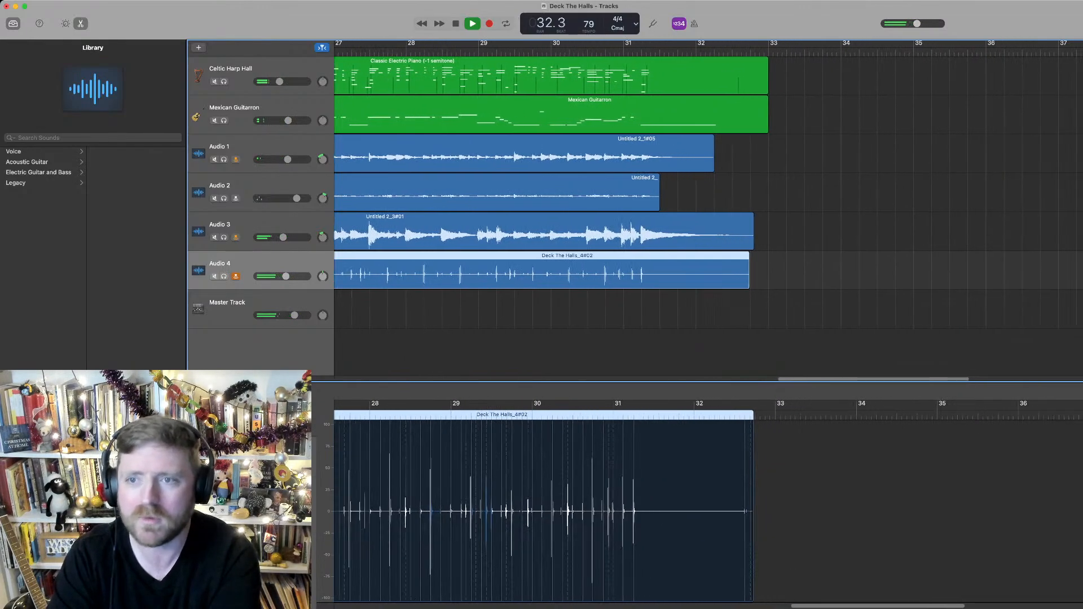
pyautogui.press('space')
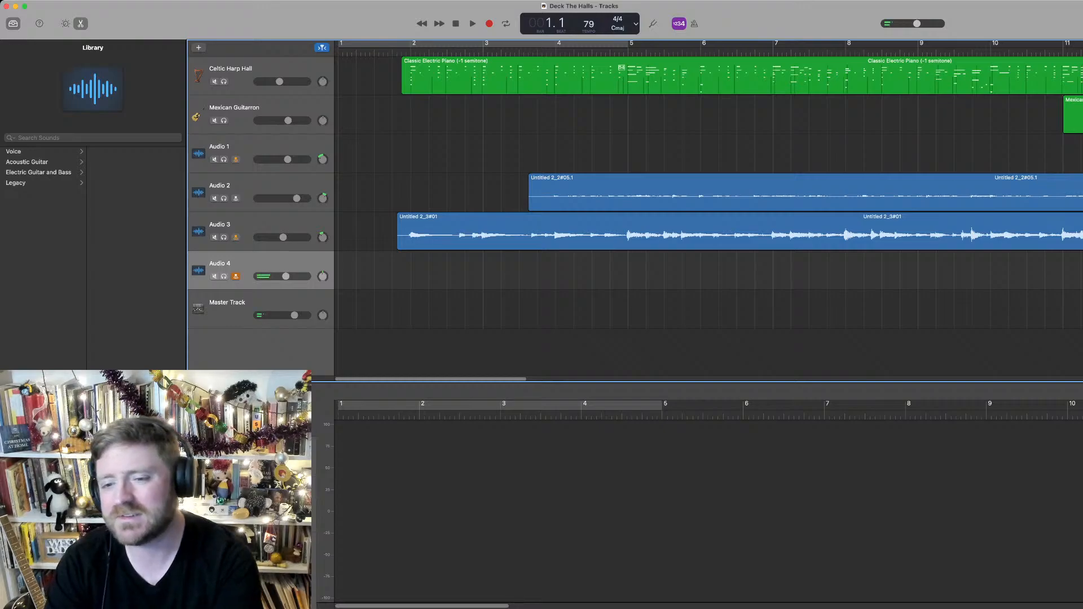
pyautogui.hscroll(15, 708, 209)
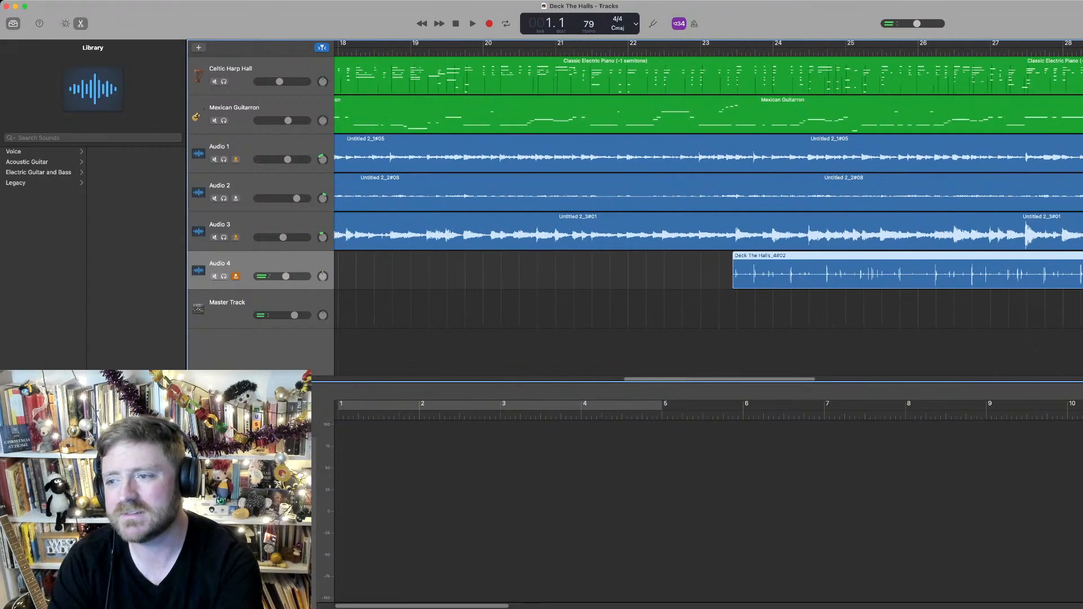
pyautogui.hscroll(-15, 708, 184)
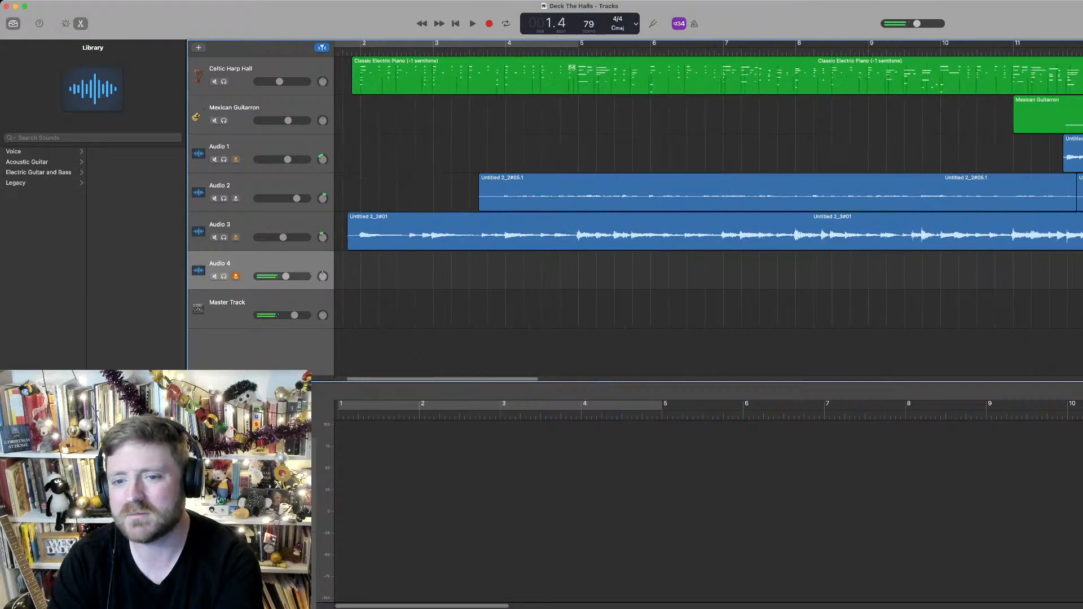
# Raise Audio 3's volume slightly and play the song from the opening through to bar 22
pyautogui.press('space')
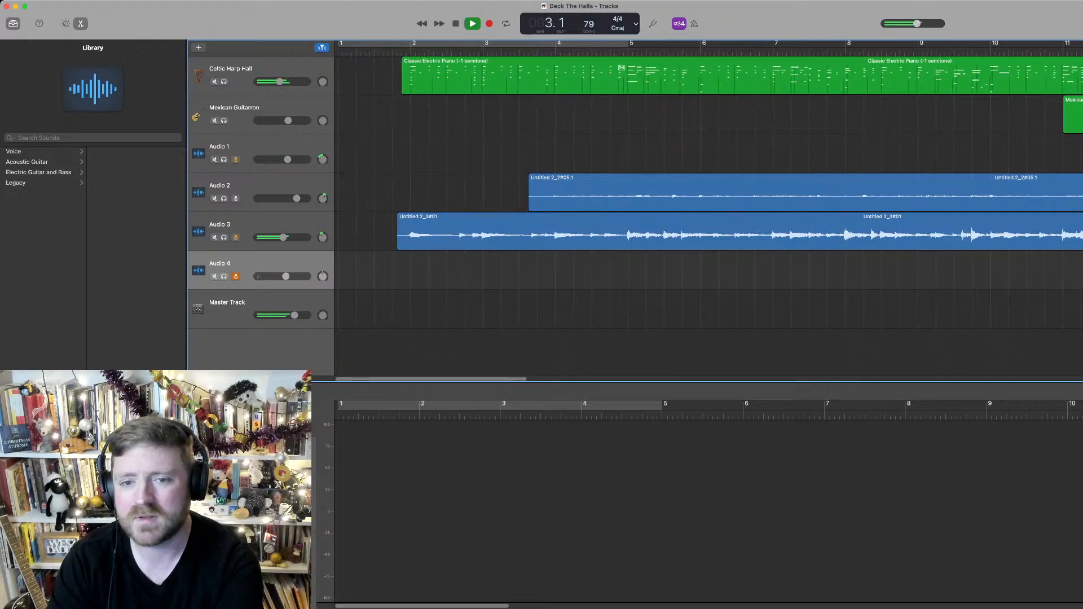
pyautogui.press('space')
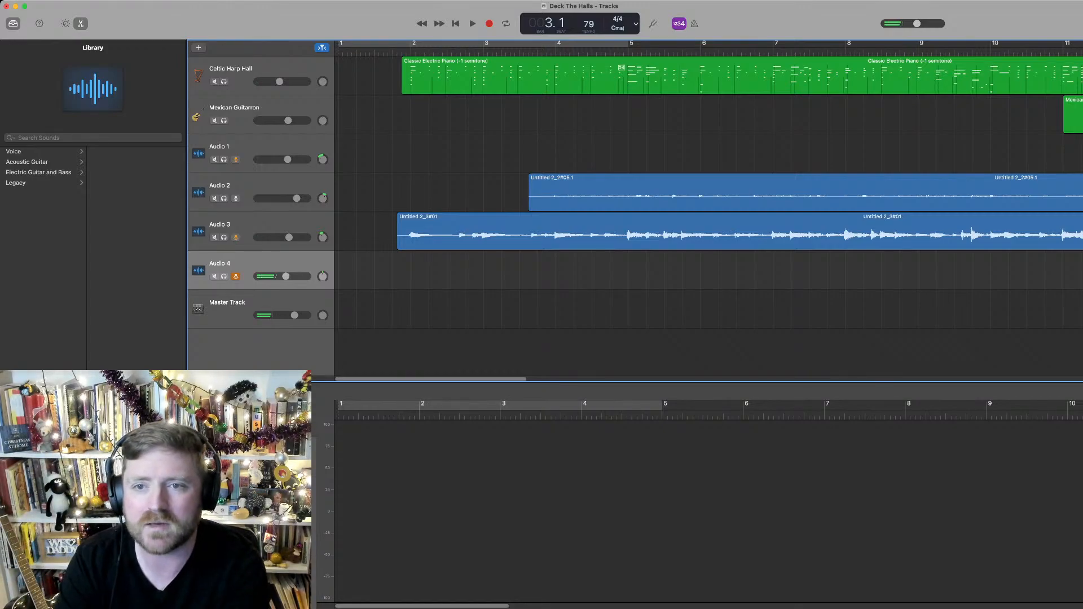
pyautogui.press('space')
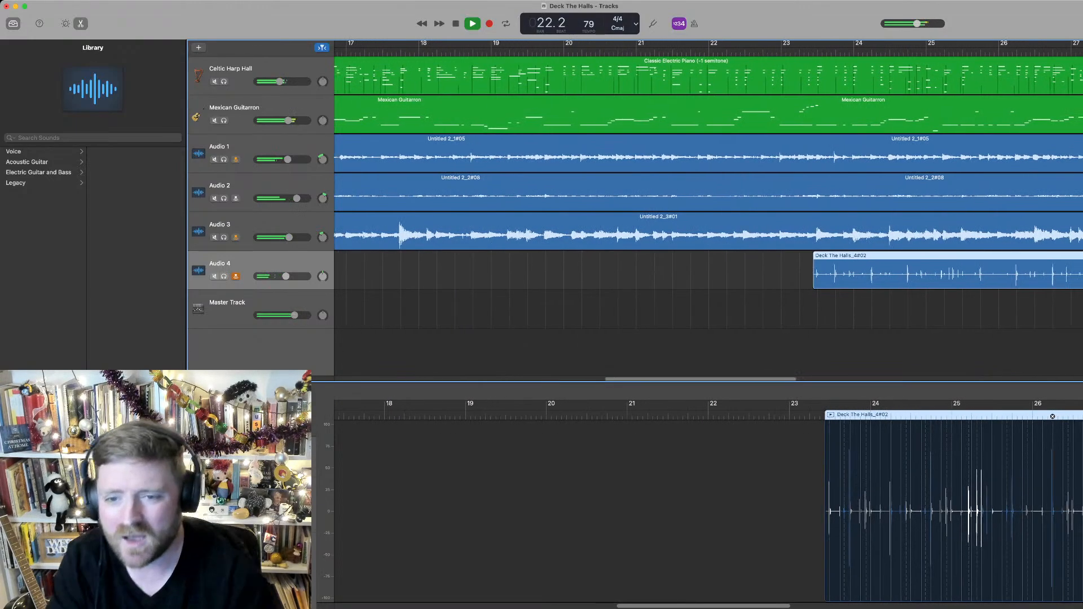
pyautogui.press('space')
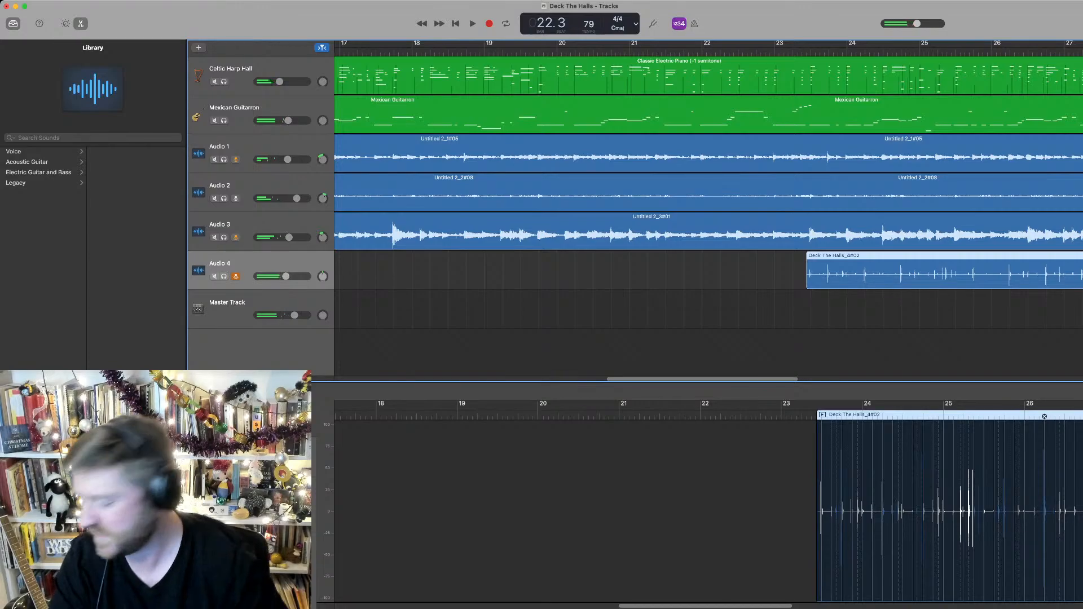
# Create a new audio track below Audio 4 with the same settings and turn on the tuner for it
pyautogui.press('super+d')
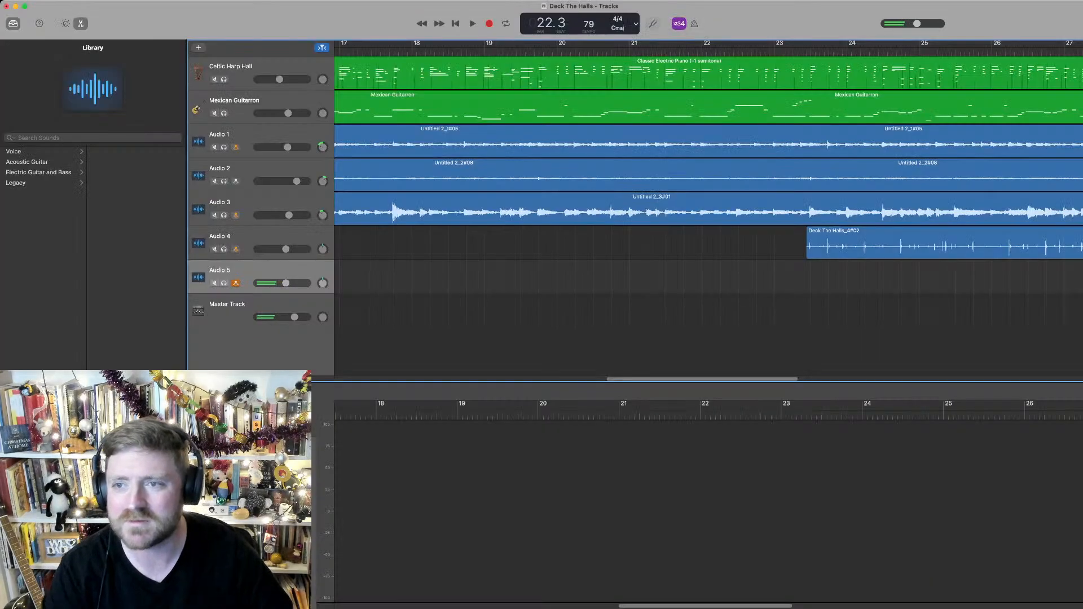
pyautogui.click(653, 23)
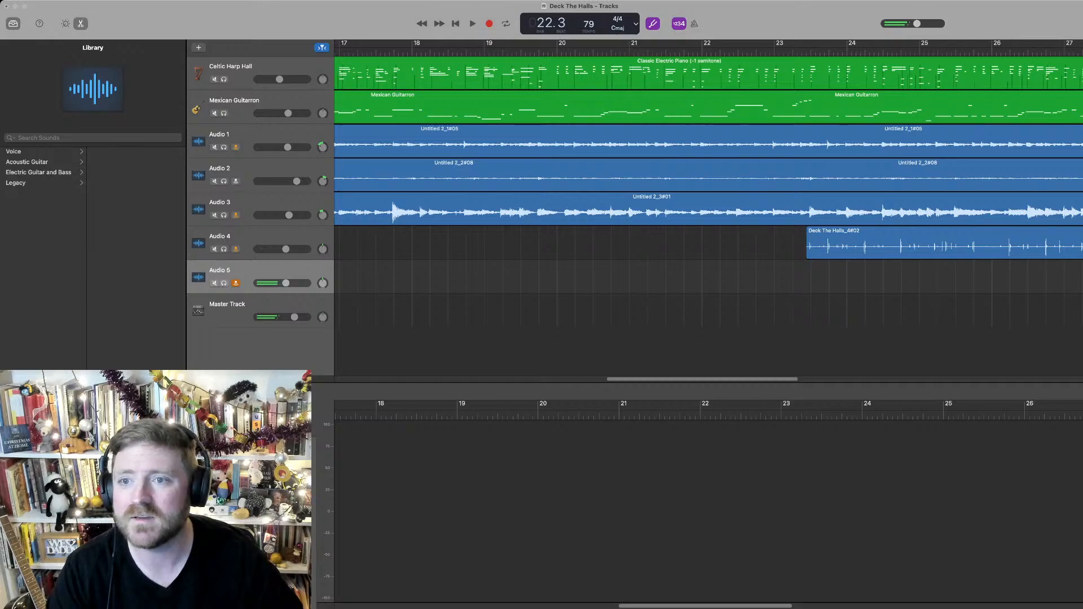
# Record a take on Audio 5 from the middle of bar 21 to the song's end
pyautogui.click(668, 52)
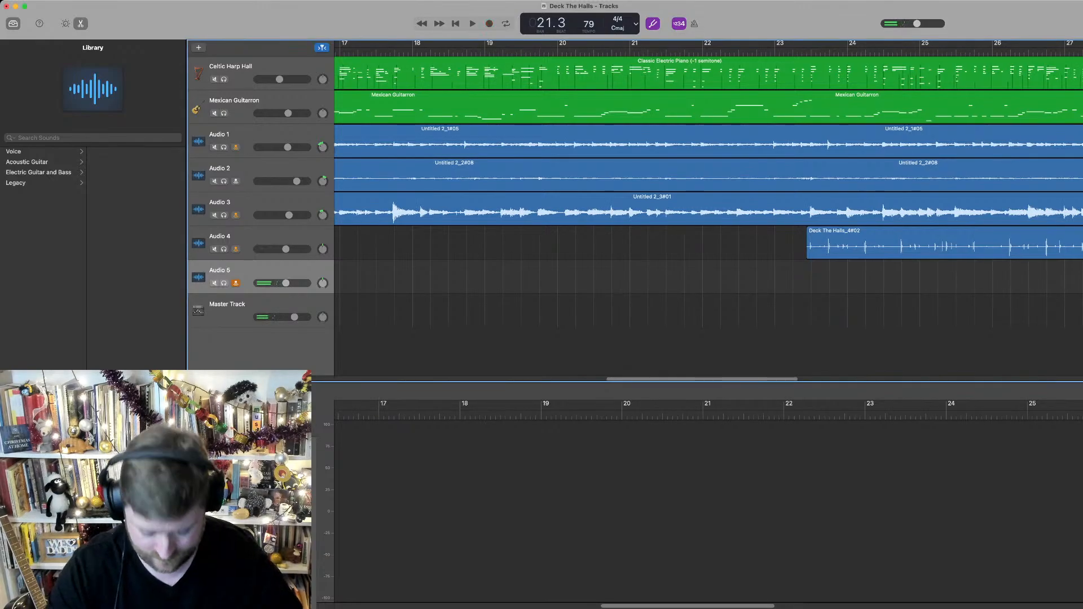
pyautogui.press('r')
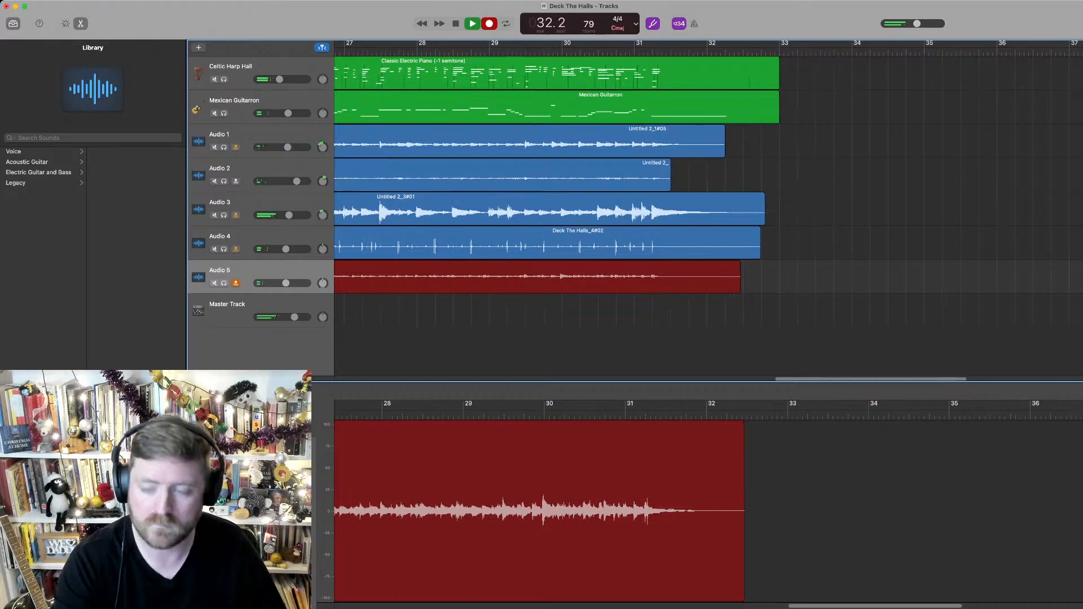
pyautogui.press('space')
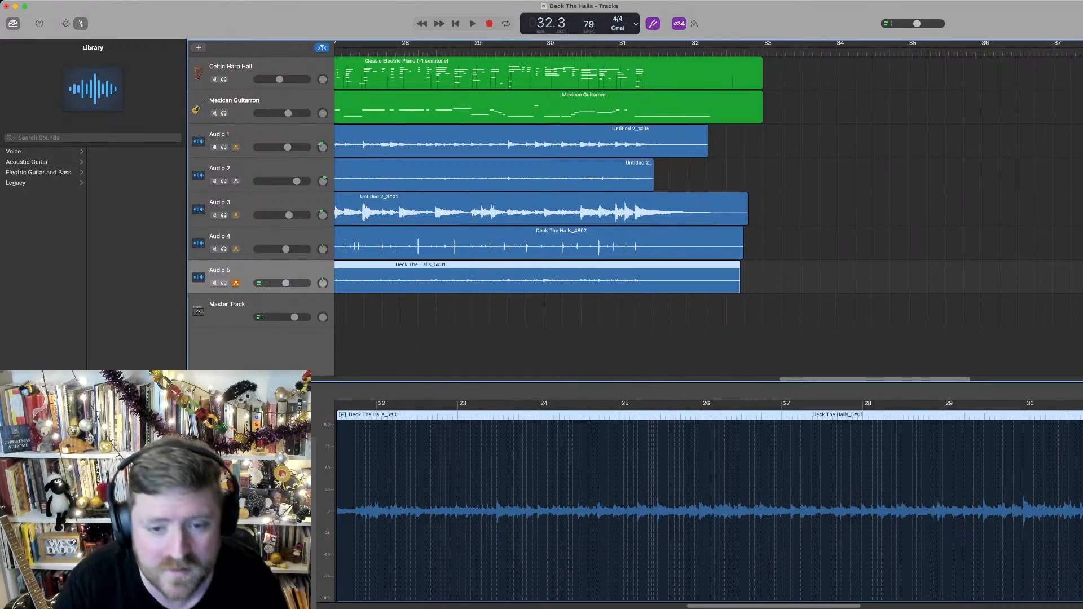
# Play back the new Audio 5 take from about bar 21 to bar 25 and lower that track's volume slightly
pyautogui.click(215, 393)
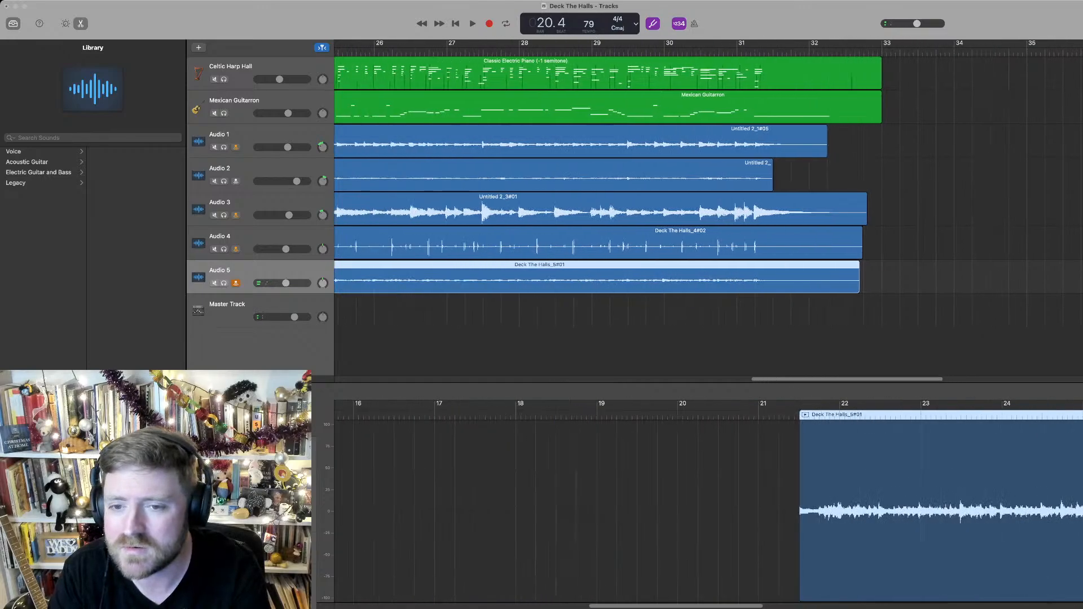
pyautogui.moveTo(316, 51); pyautogui.dragTo(405, 51)
pyautogui.press('space')
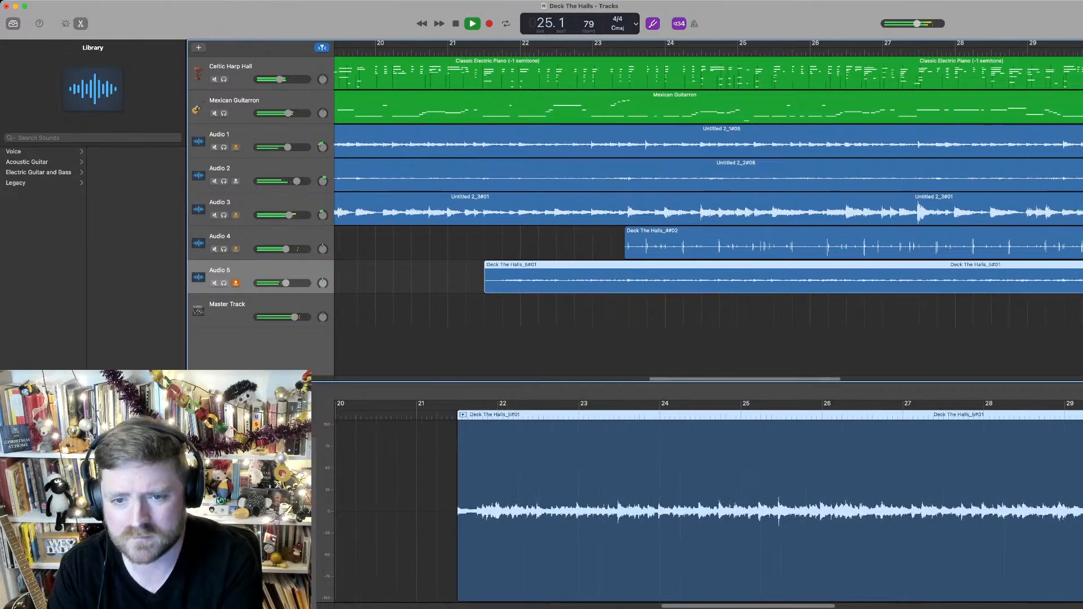
pyautogui.press('space')
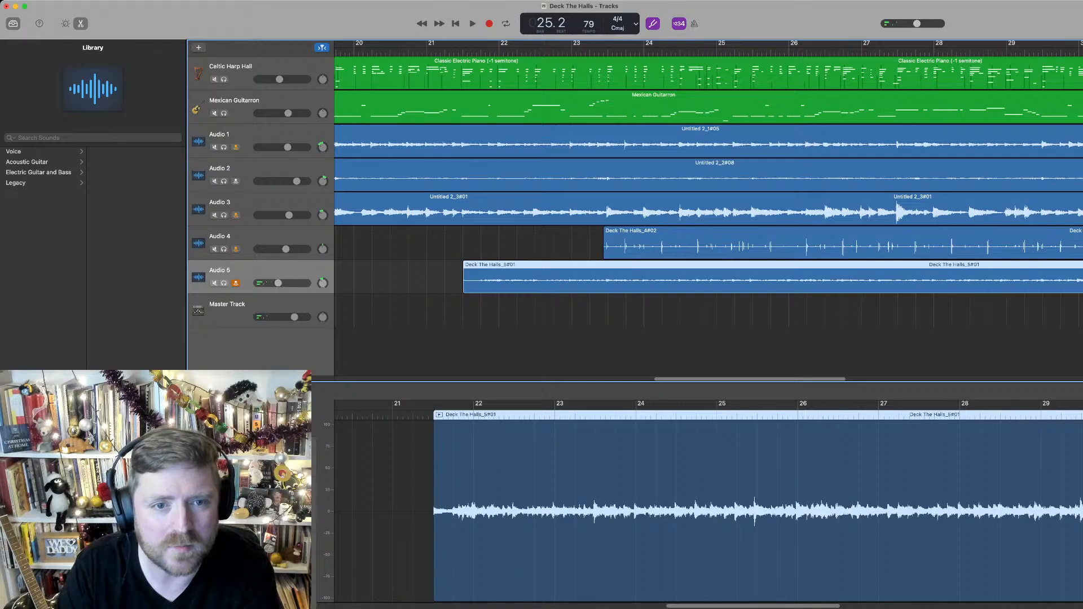
# Apply the Amp Switcher patch from the Crunch Guitar sounds to Audio 5 and listen to it briefly around bar 25
pyautogui.click(38, 173)
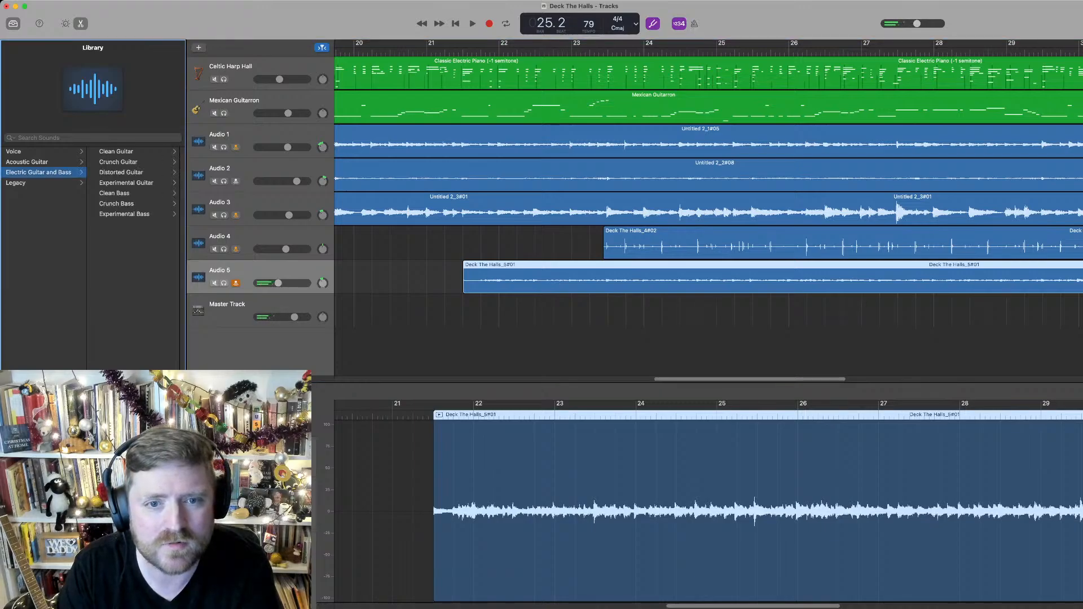
pyautogui.click(118, 162)
pyautogui.click(118, 152)
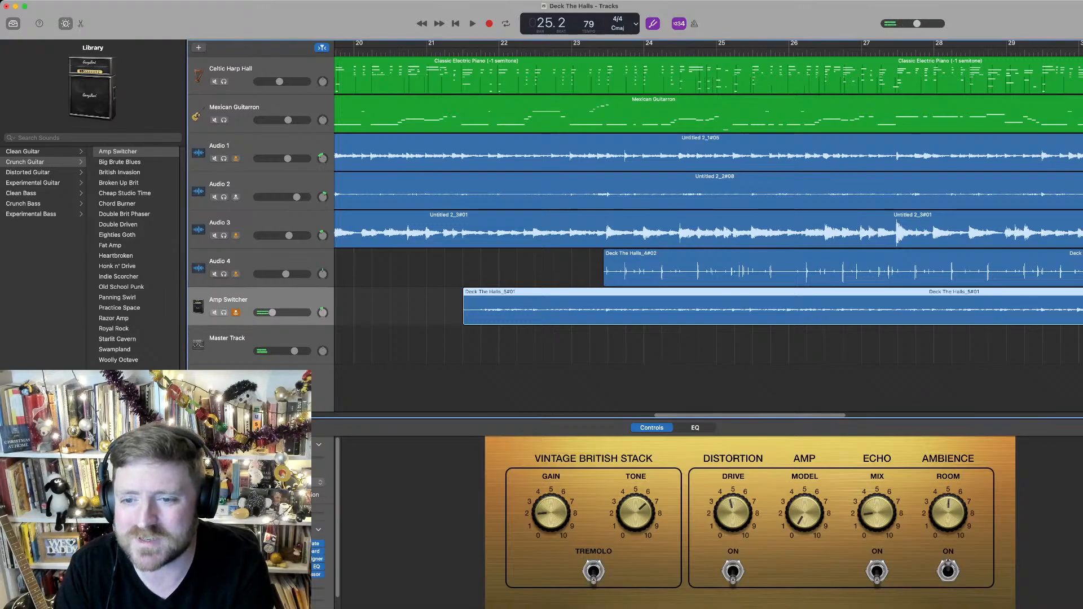
pyautogui.press('space')
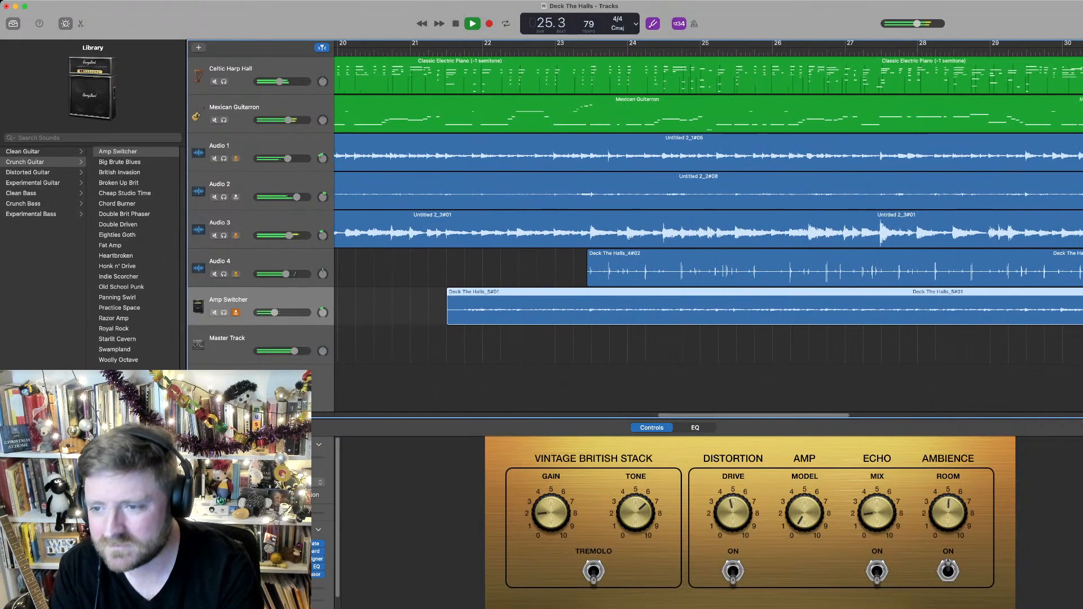
pyautogui.press('space')
# Open the Audio 4 region in the audio editor and play the mix from about bar 23 to the song's end
pyautogui.click(734, 272)
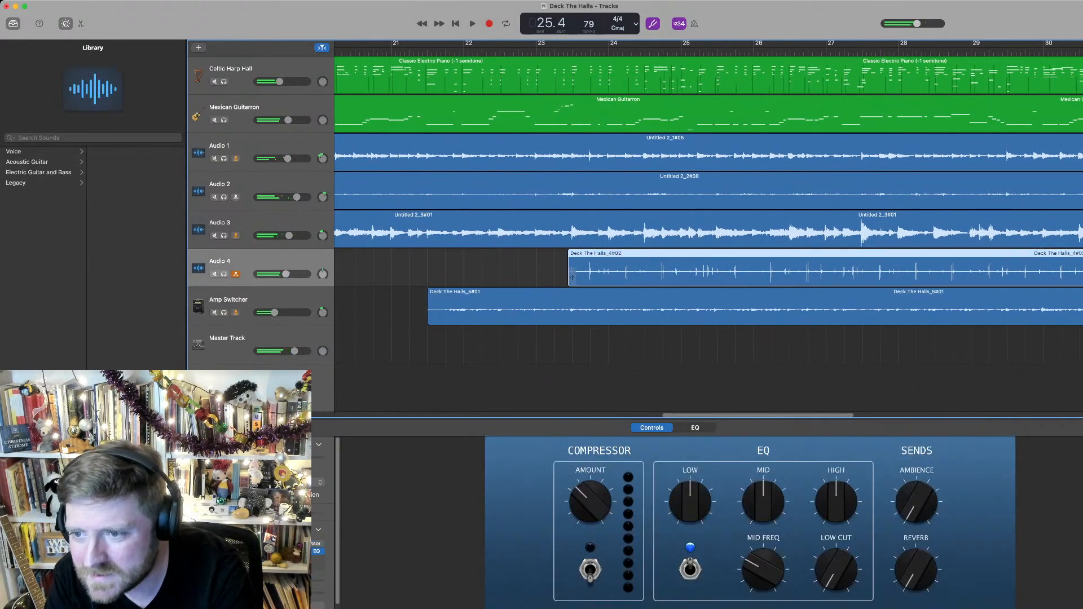
pyautogui.press('e')
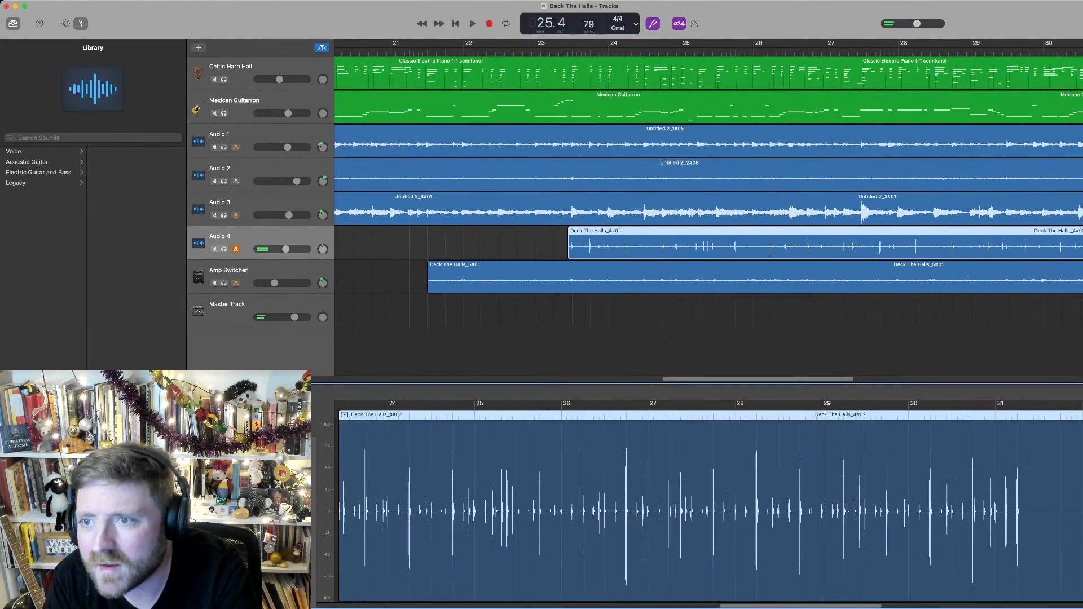
pyautogui.click(692, 43)
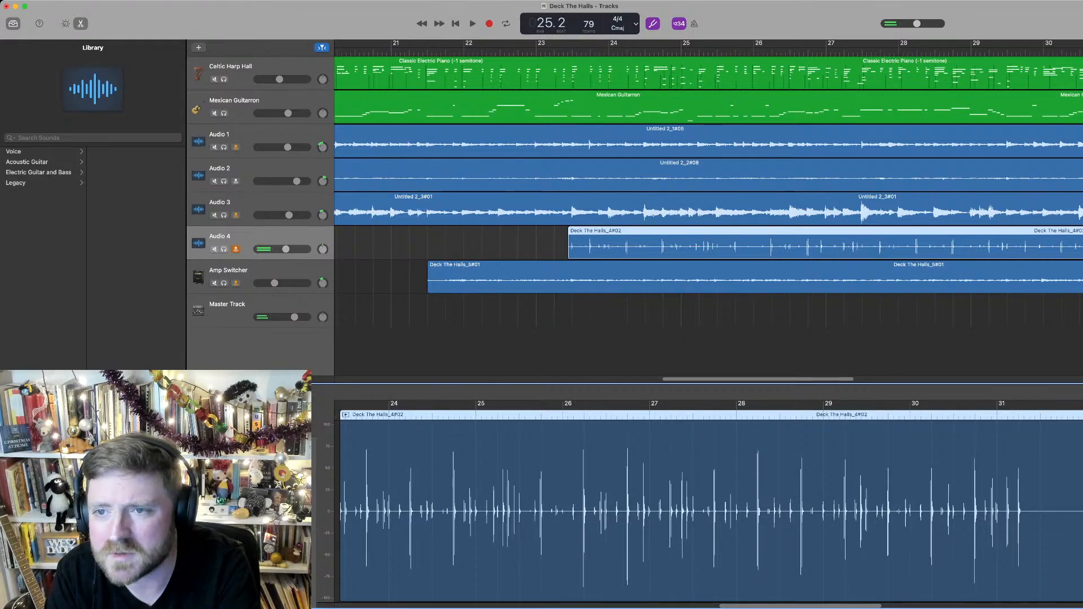
pyautogui.click(556, 52)
pyautogui.press('space')
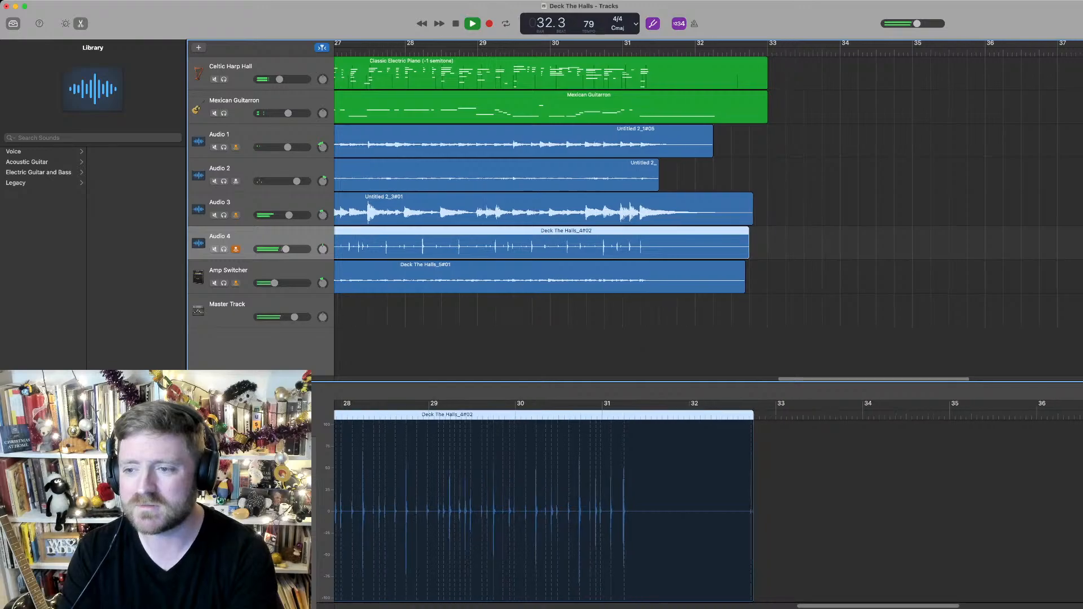
pyautogui.press('space')
# Shorten the ends of the Audio 3, Audio 4 and Amp Switcher regions together to about the middle of bar 32
pyautogui.moveTo(750, 293); pyautogui.dragTo(715, 287)
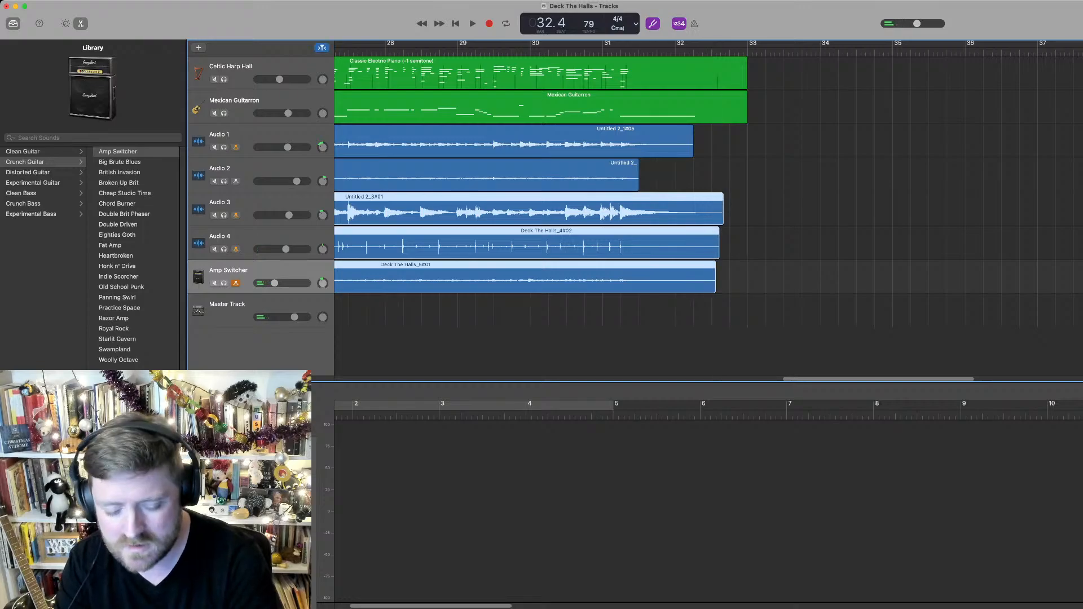
# Show track automation and fade Audio 3's volume down to silence from just before bar 32 to the region's end
pyautogui.click(717, 212)
pyautogui.press('a')
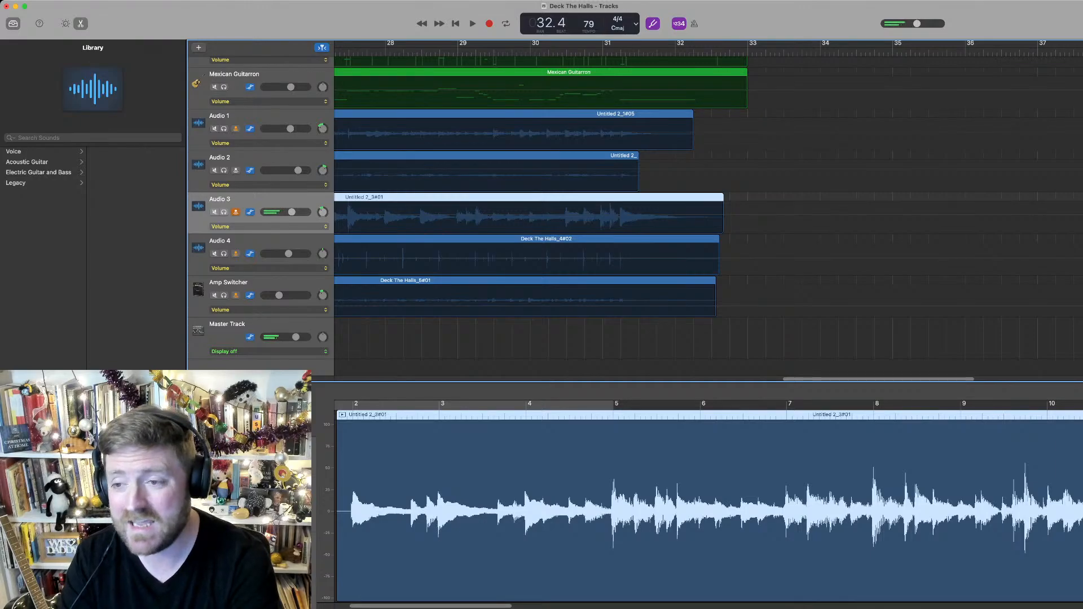
pyautogui.click(700, 217)
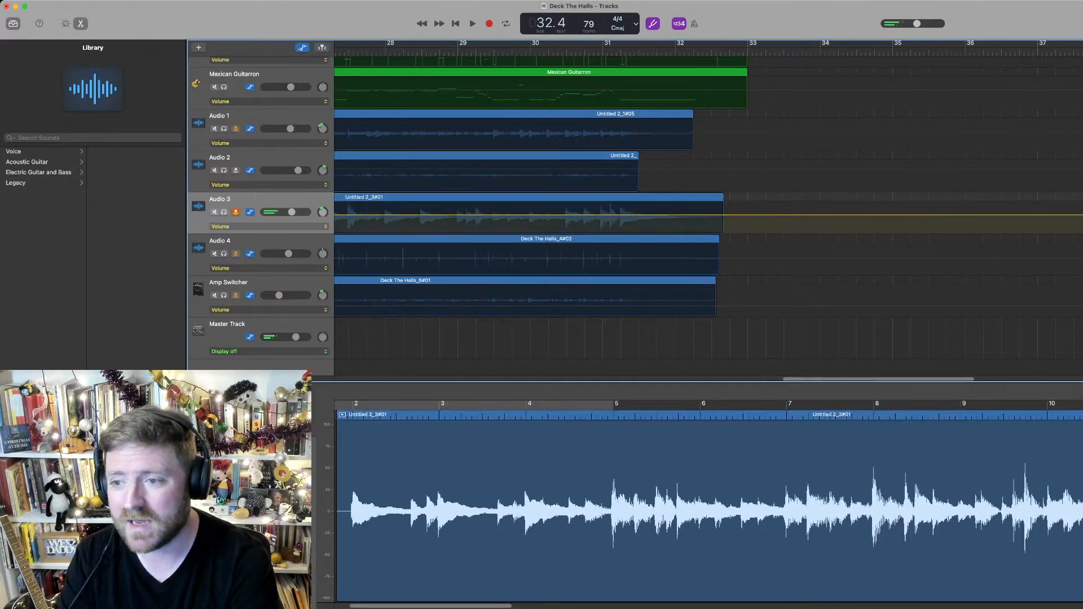
pyautogui.click(709, 215)
pyautogui.moveTo(721, 215); pyautogui.dragTo(721, 232)
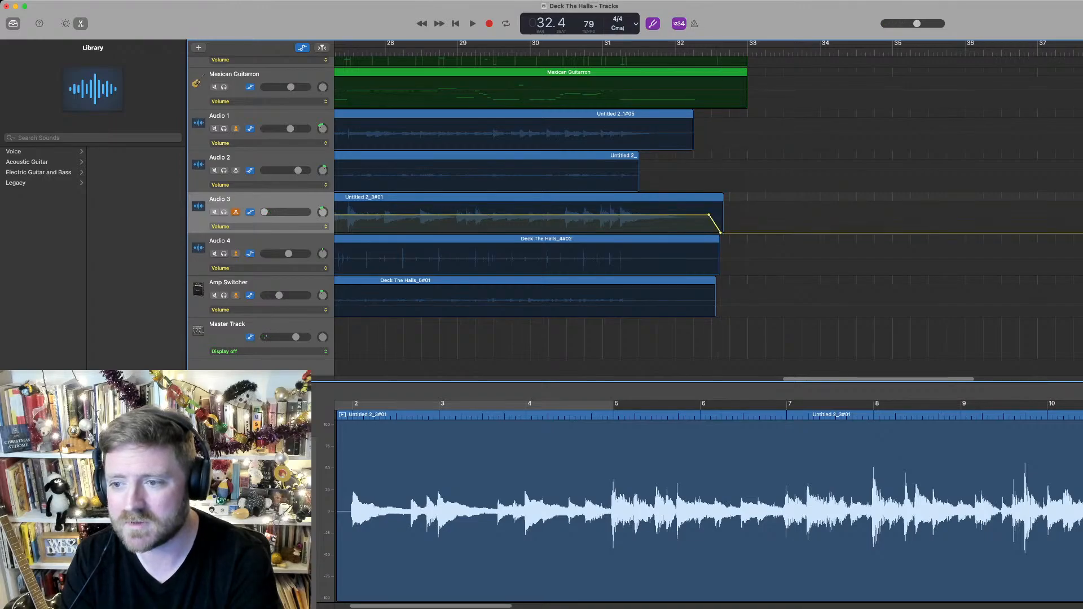
pyautogui.moveTo(708, 215); pyautogui.dragTo(666, 213)
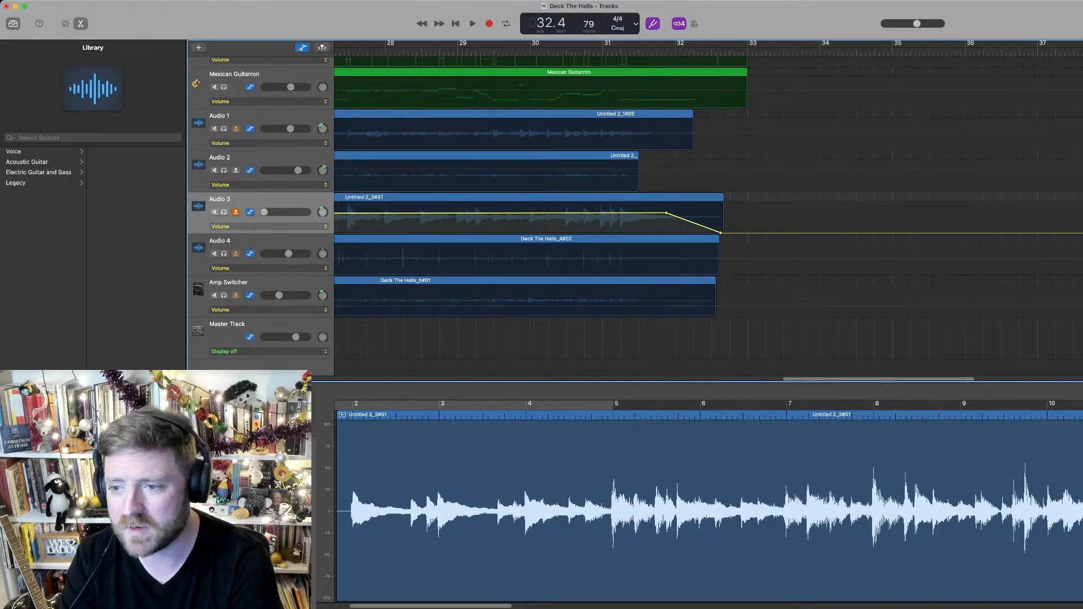
# Fade the Audio 4 and Amp Switcher volumes down to silence from just past the middle of bar 31 to their regions' ends
pyautogui.click(667, 258)
pyautogui.click(687, 258)
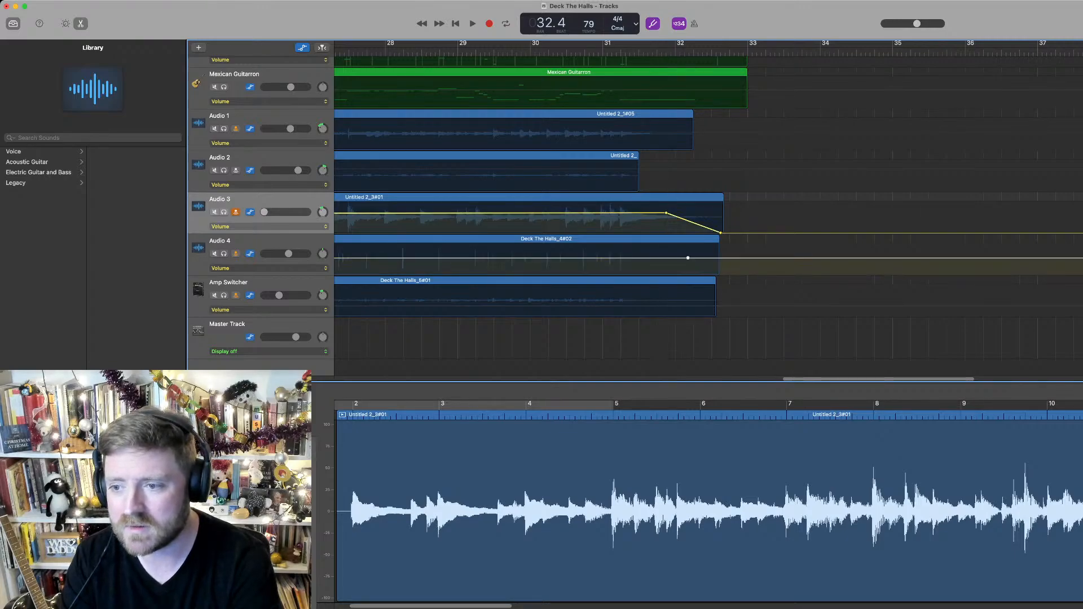
pyautogui.click(716, 258)
pyautogui.moveTo(718, 259); pyautogui.dragTo(650, 258)
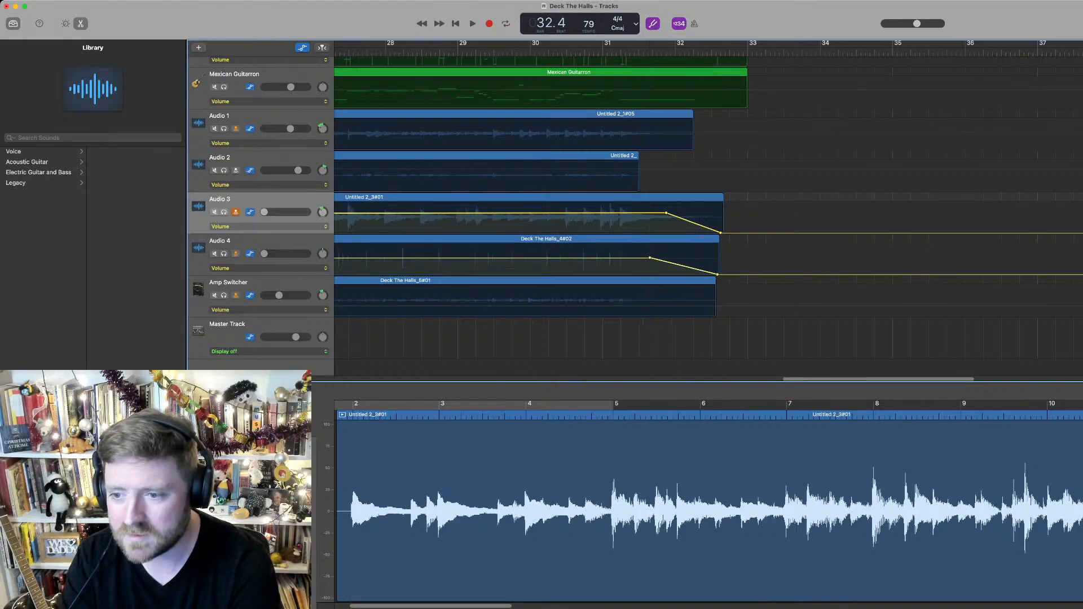
pyautogui.click(660, 306)
pyautogui.click(658, 306)
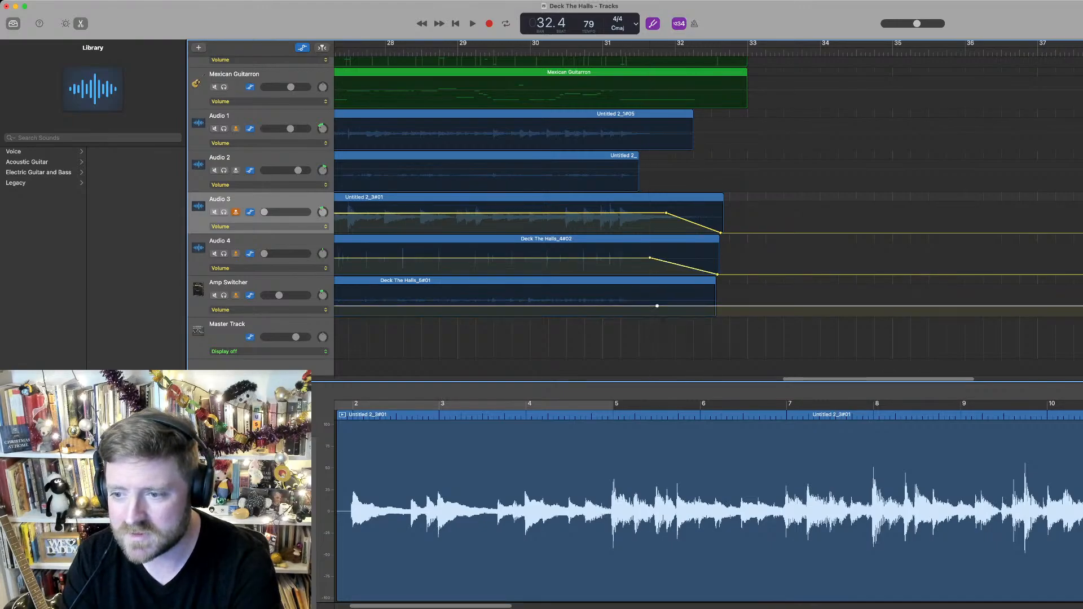
pyautogui.moveTo(711, 306); pyautogui.dragTo(710, 317)
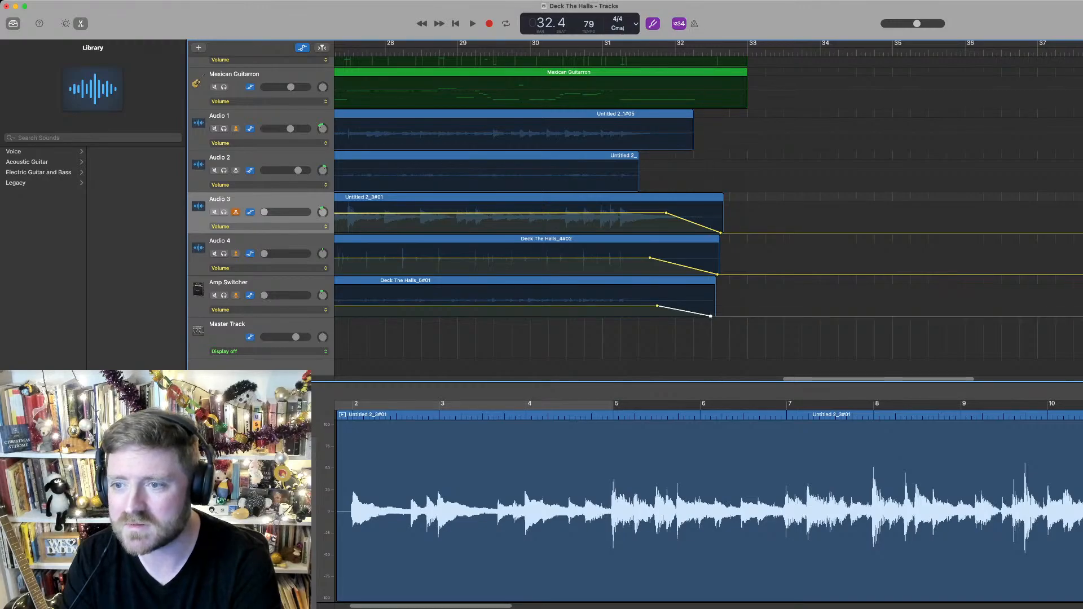
# Fade Audio 1's volume to silence from just before bar 32 to its region's end and play back the faded ending
pyautogui.click(649, 133)
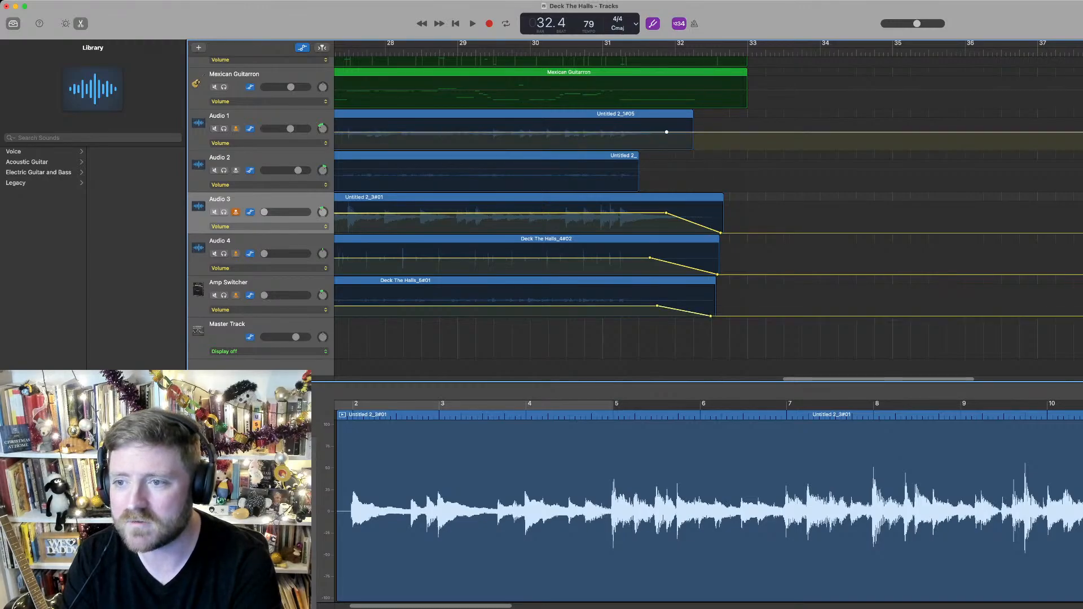
pyautogui.moveTo(684, 132); pyautogui.dragTo(684, 150)
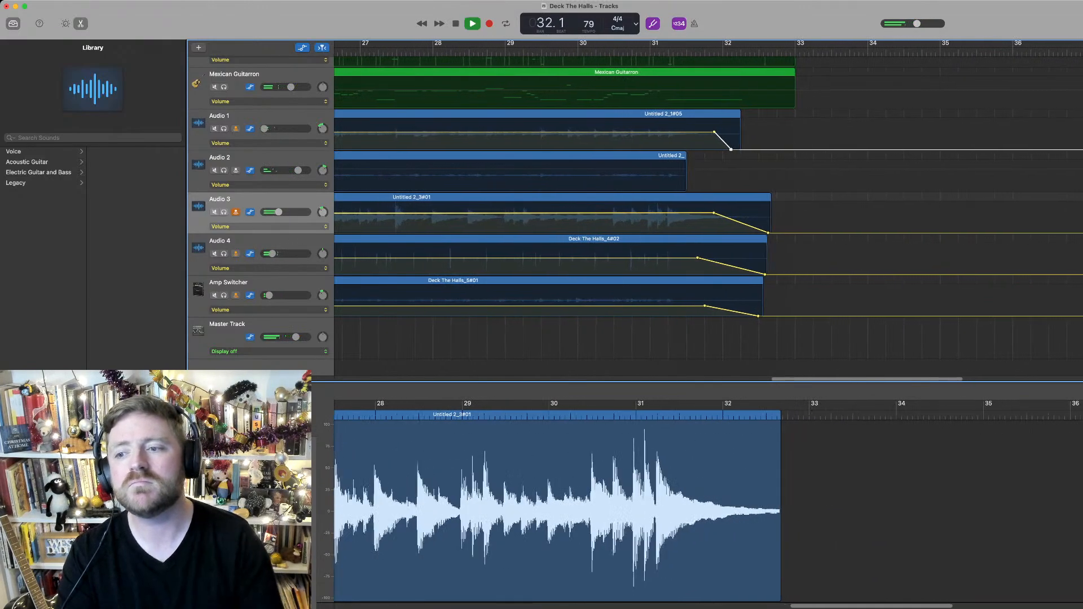
pyautogui.press('space')
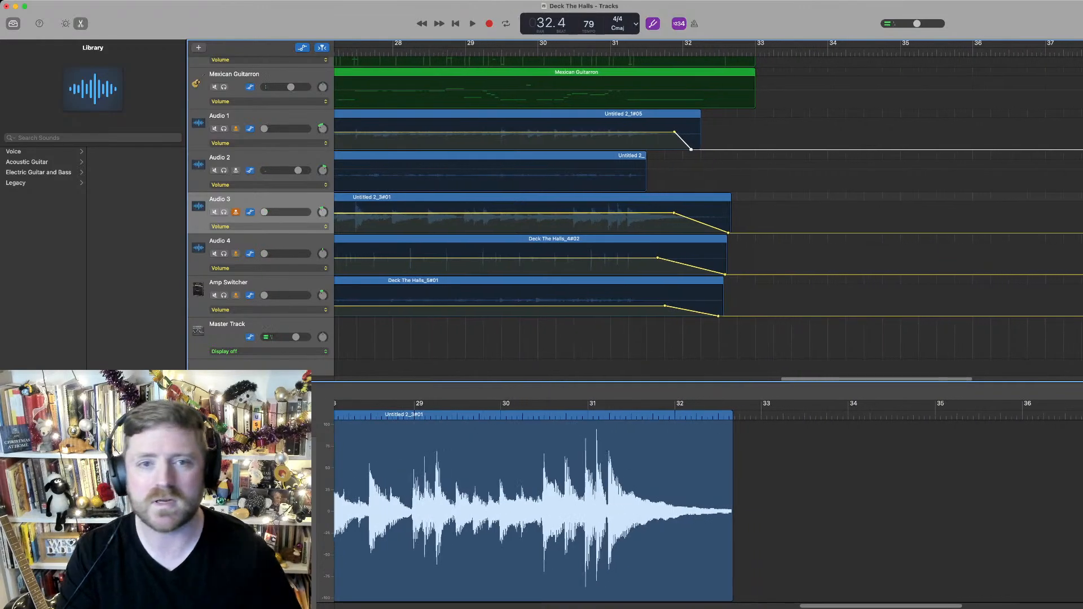
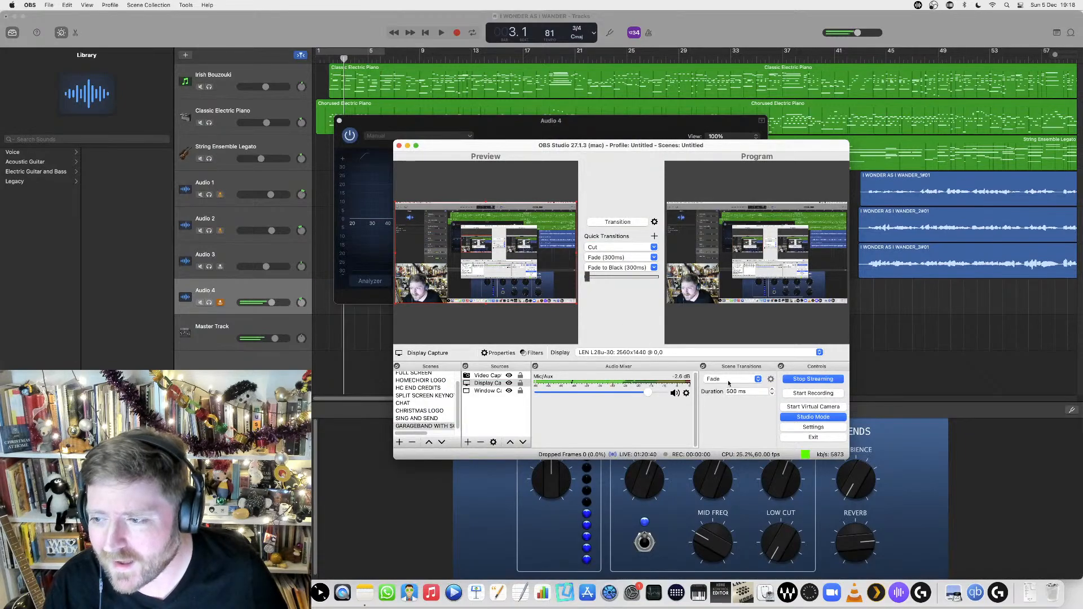
# Switch to the I WONDER AS I WANDER project in GarageBand and move the Audio 4 Channel EQ window clear of the tracks
pyautogui.click(660, 120)
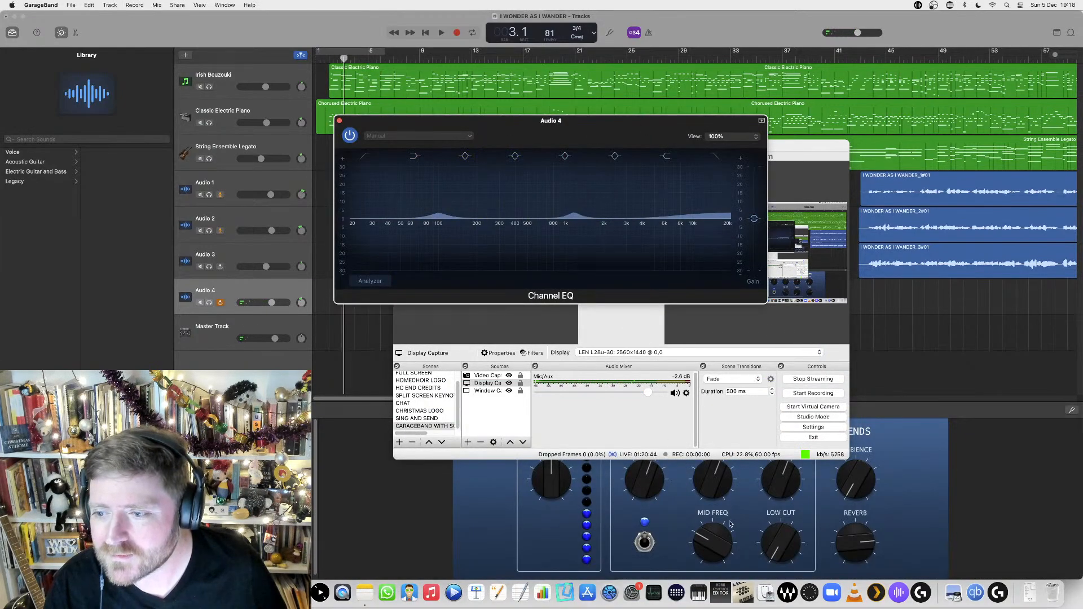
pyautogui.click(914, 355)
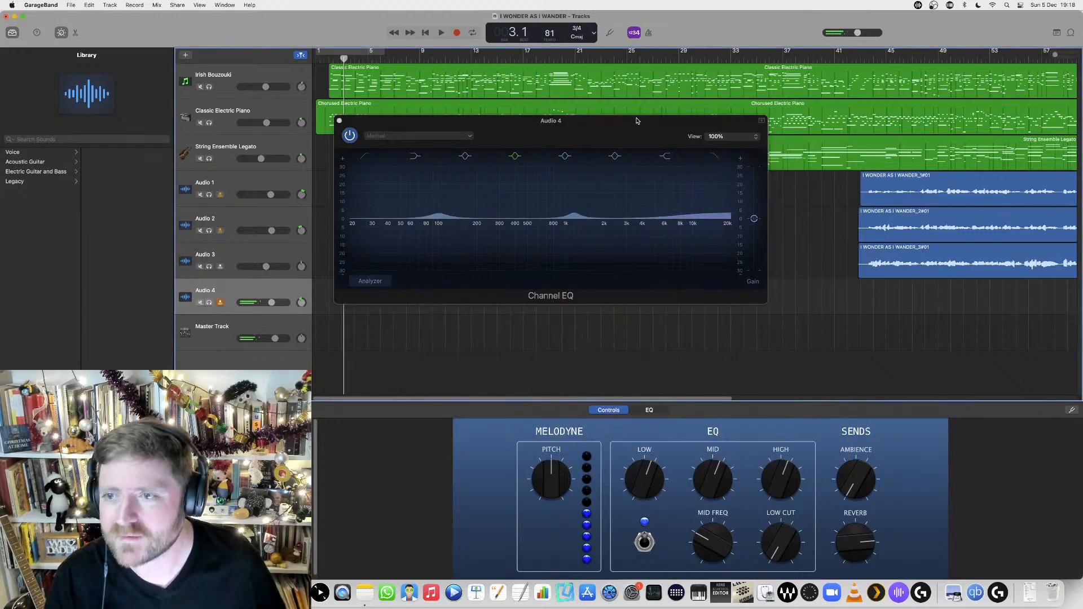
pyautogui.moveTo(653, 140); pyautogui.dragTo(956, 410)
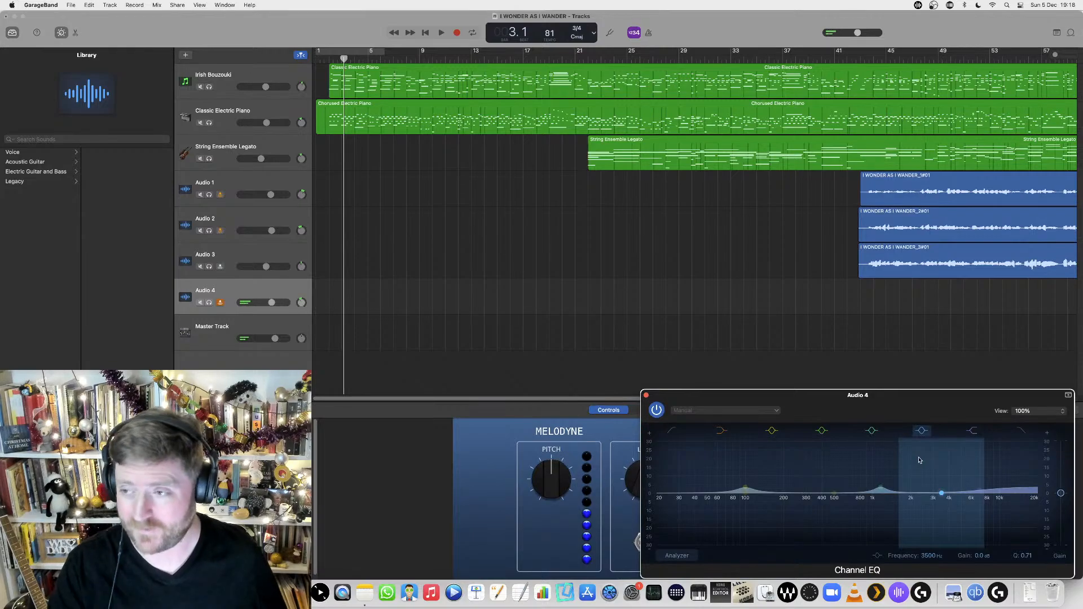
# Play the song briefly from bar 3, return the playhead to bar 2 and play it through from there
pyautogui.click(428, 32)
pyautogui.click(440, 33)
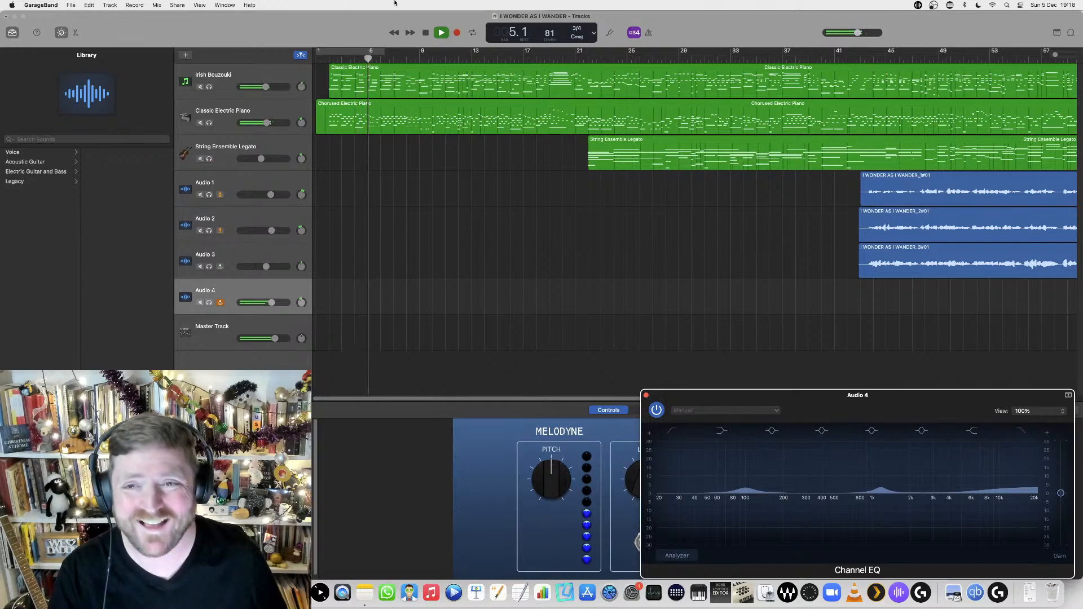
pyautogui.press('space')
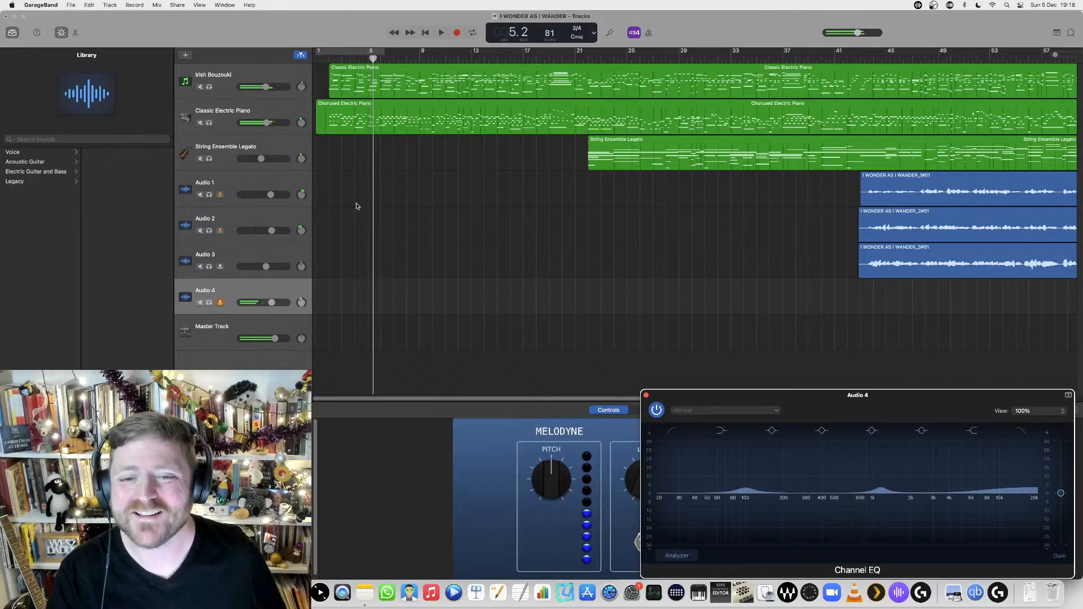
pyautogui.click(299, 289)
pyautogui.click(330, 59)
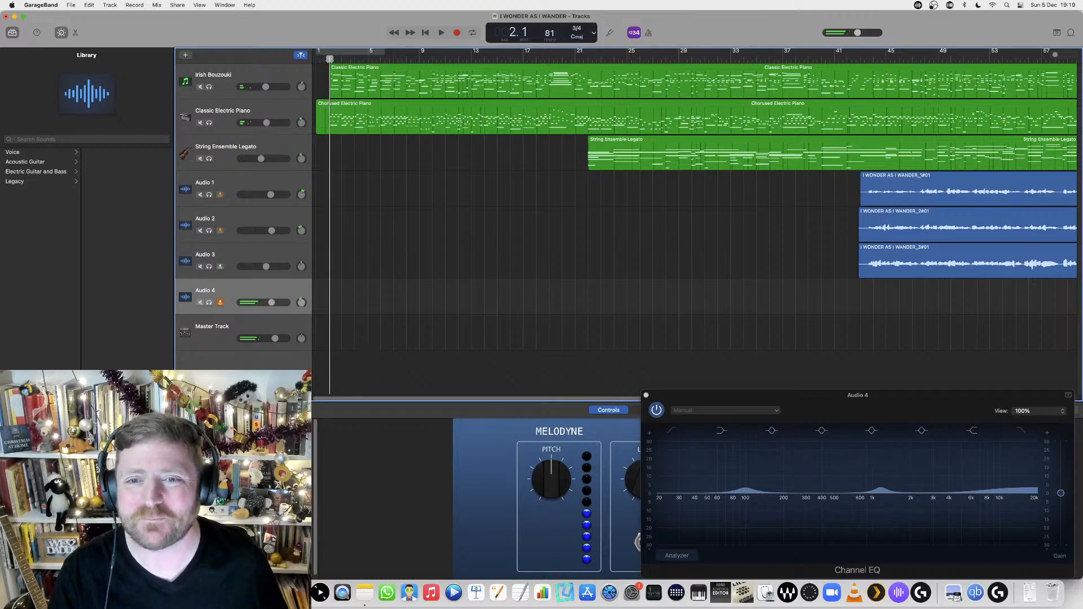
pyautogui.click(442, 33)
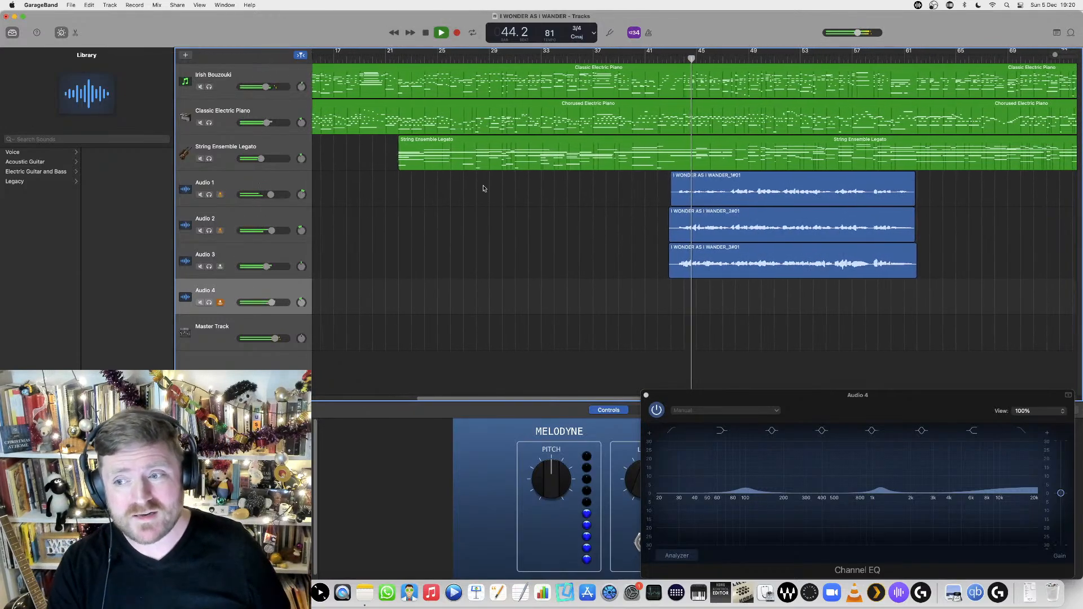
# Rebalance the vocal layers during playback, easing down Audio 1 and Audio 2, setting Audio 3 to about -5 dB and Audio 4 to -7.4 dB
pyautogui.click(261, 269)
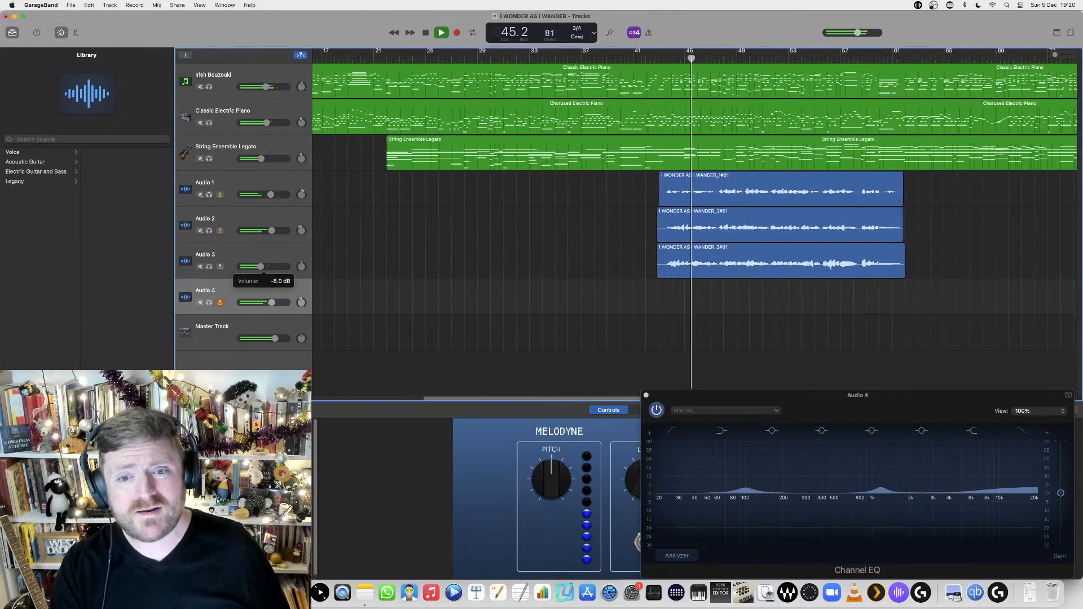
pyautogui.moveTo(272, 230); pyautogui.dragTo(265, 194)
pyautogui.click(272, 302)
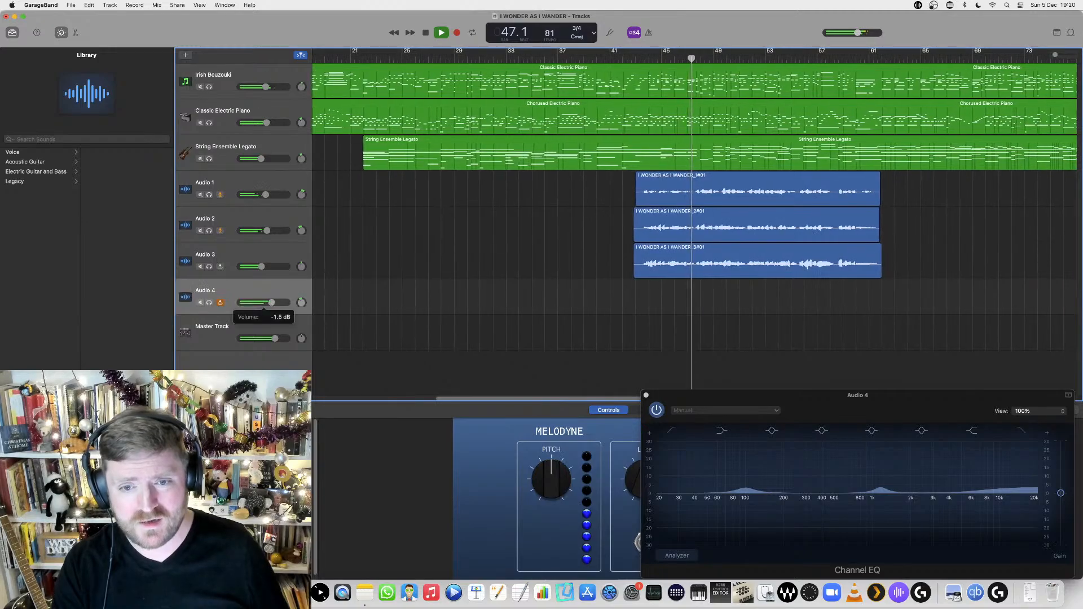
pyautogui.moveTo(262, 302); pyautogui.dragTo(264, 302)
pyautogui.click(263, 267)
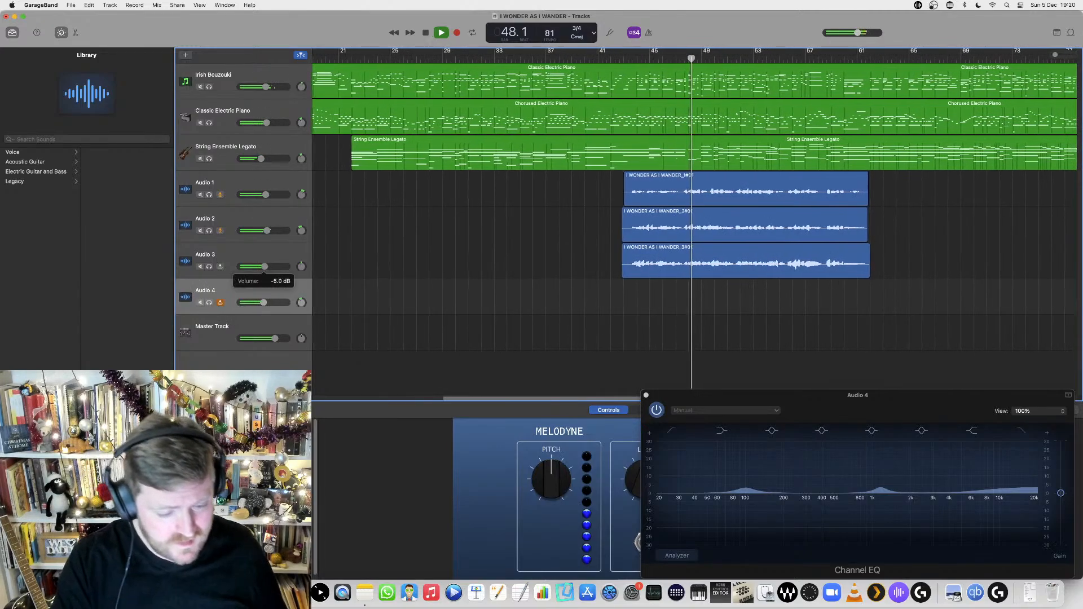
pyautogui.moveTo(264, 302); pyautogui.dragTo(260, 302)
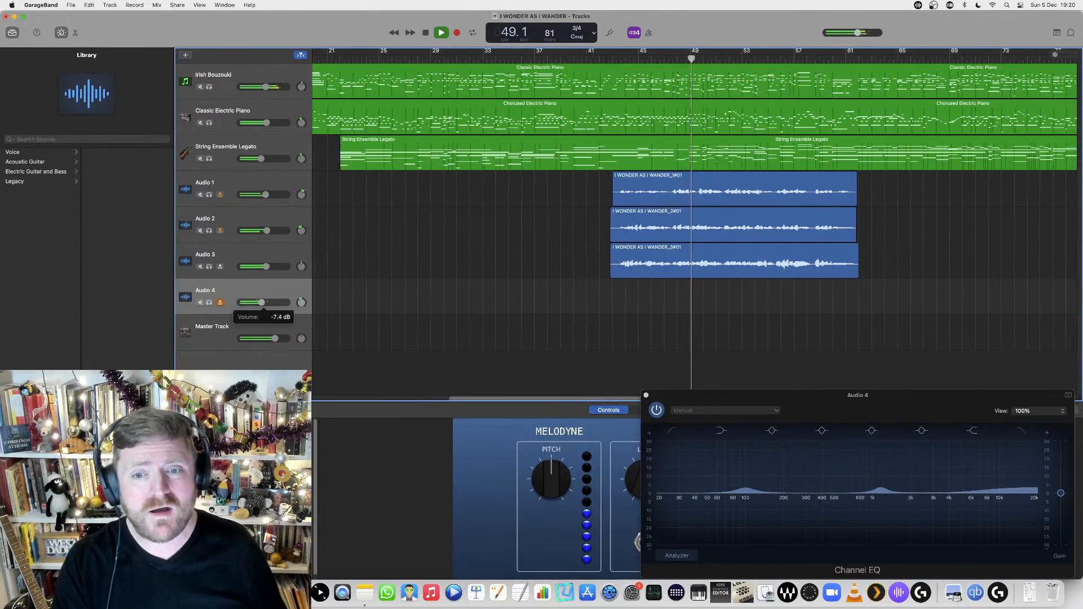
# Raise Audio 4's volume gradually while the song plays on, and stop playback at about bar 93
pyautogui.click(281, 267)
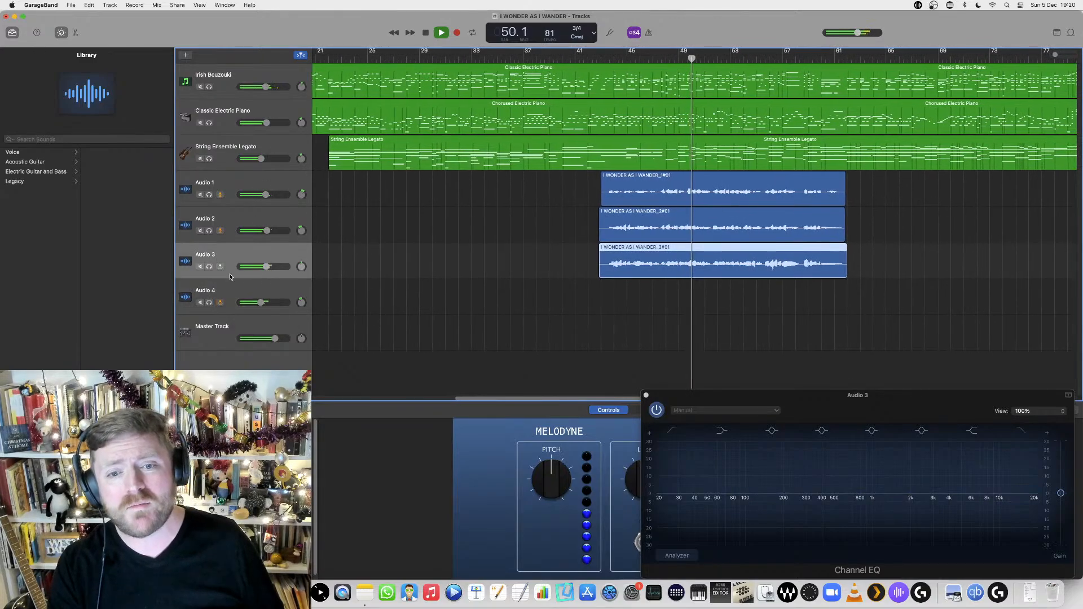
pyautogui.click(252, 301)
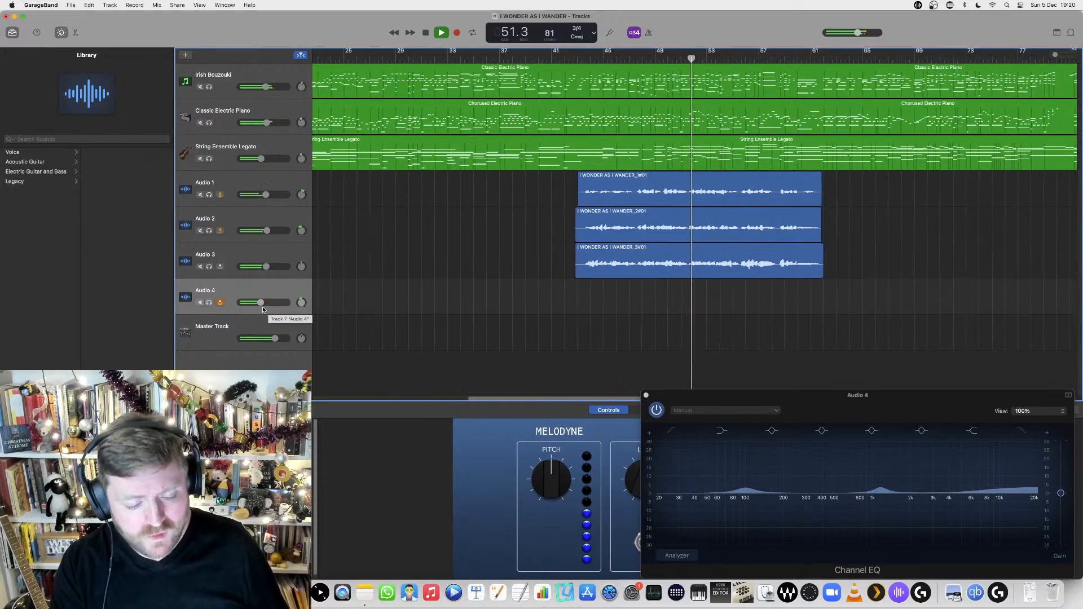
pyautogui.moveTo(261, 303); pyautogui.dragTo(262, 302)
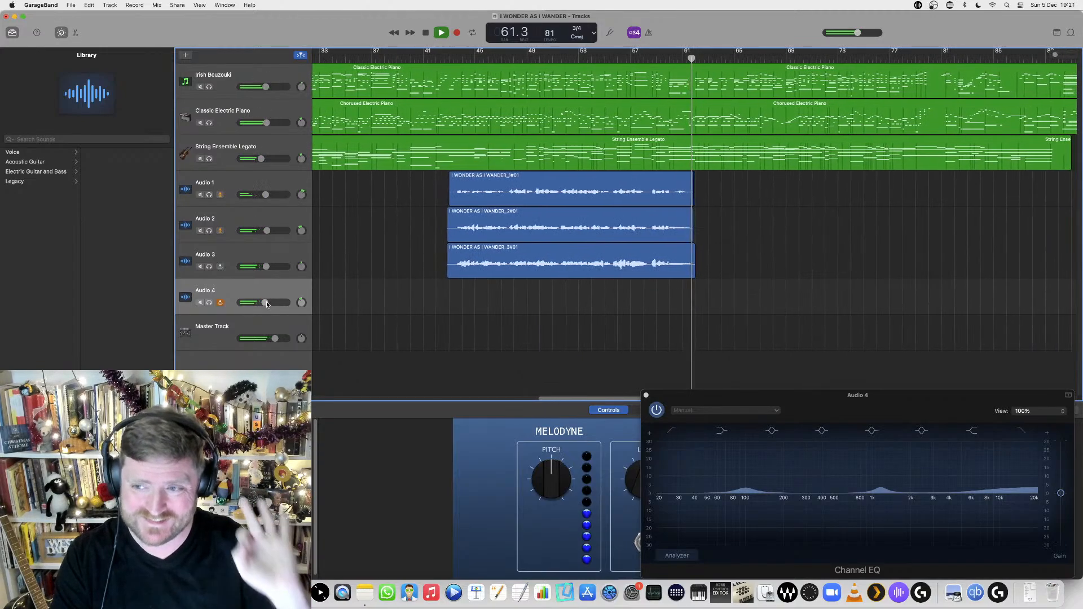
pyautogui.moveTo(266, 302)
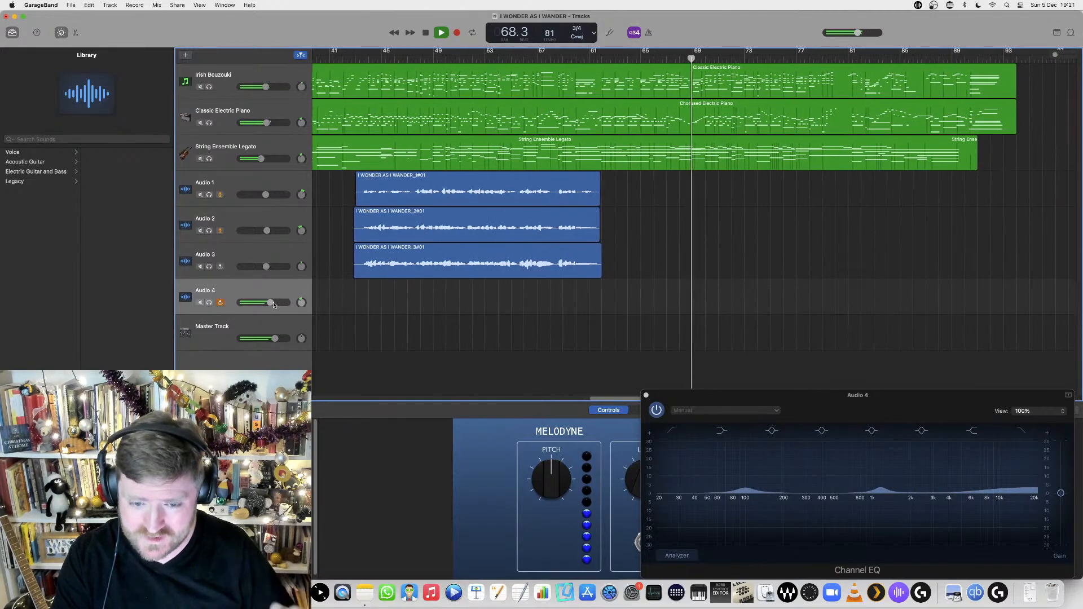
pyautogui.moveTo(271, 303); pyautogui.dragTo(271, 302)
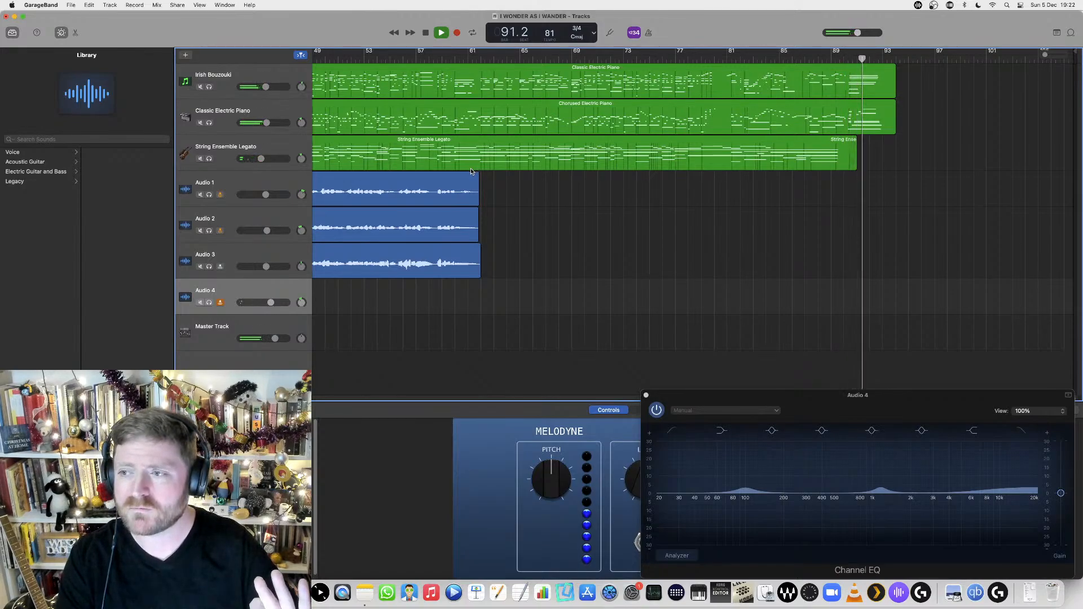
pyautogui.click(425, 32)
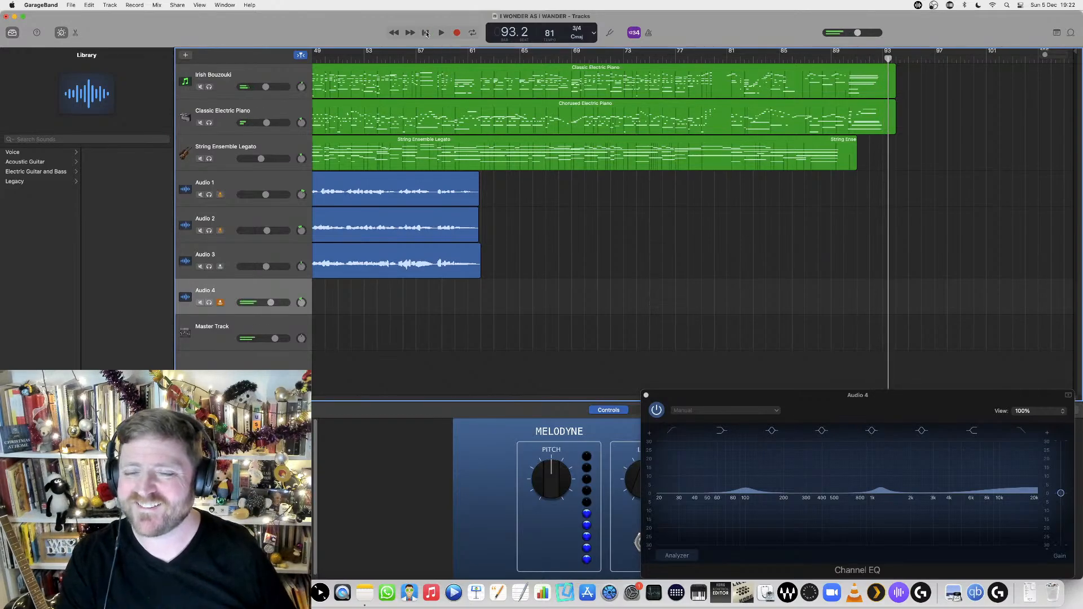
pyautogui.click(842, 59)
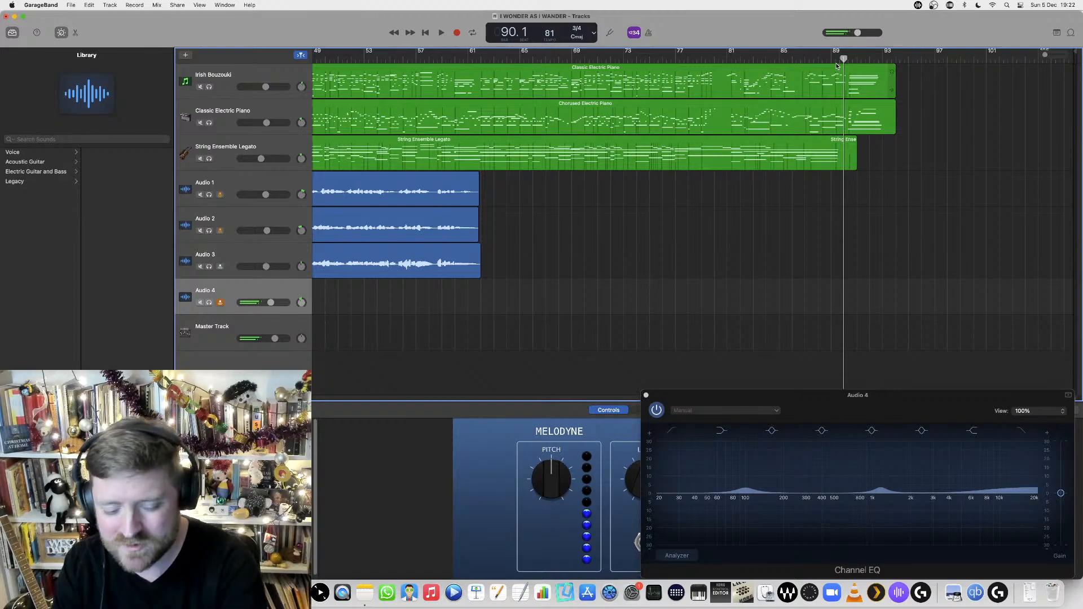
pyautogui.press('r')
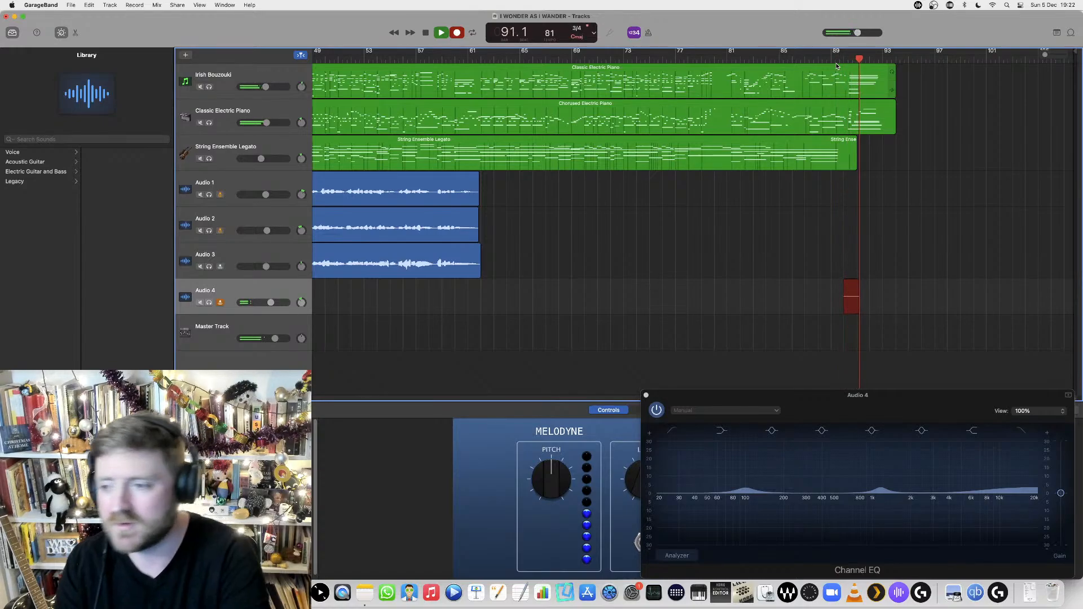
pyautogui.press('space')
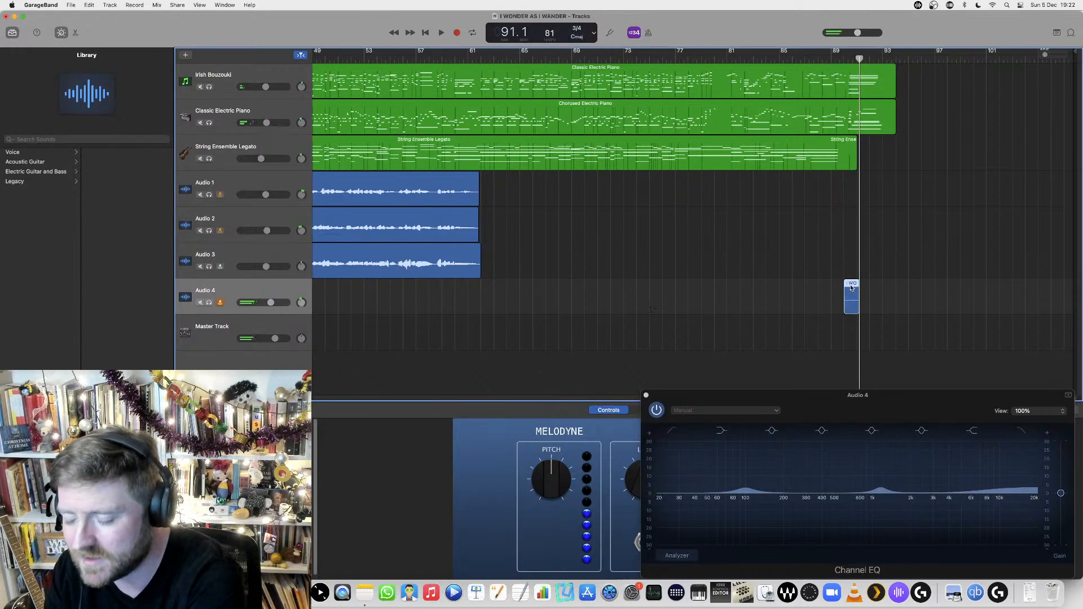
# Record the closing string part on the String Ensemble Legato track from about bar 90 to bar 93 and save the project
pyautogui.click(244, 141)
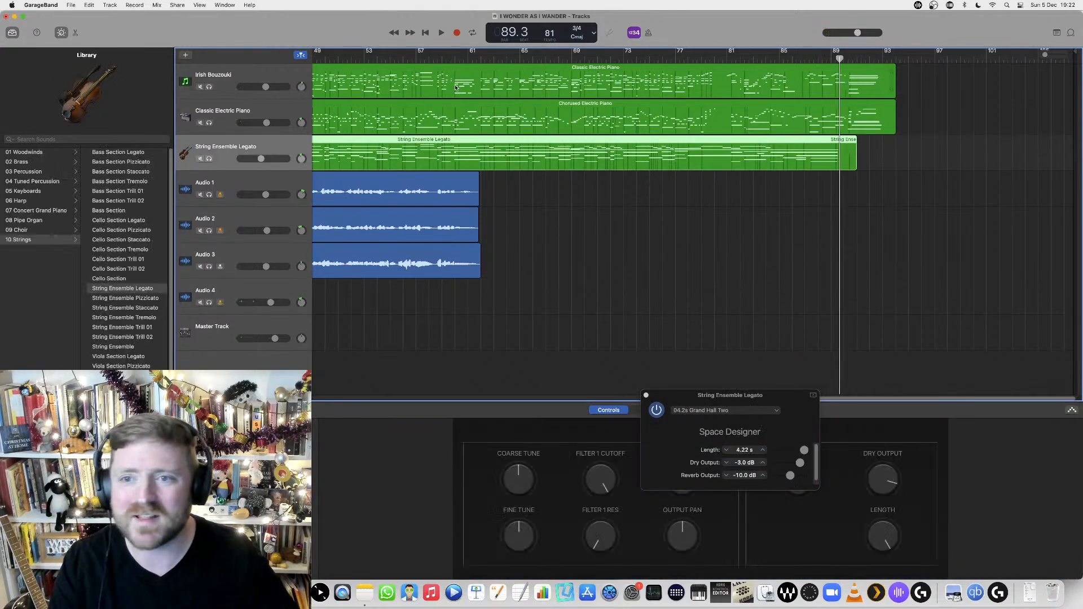
pyautogui.click(457, 33)
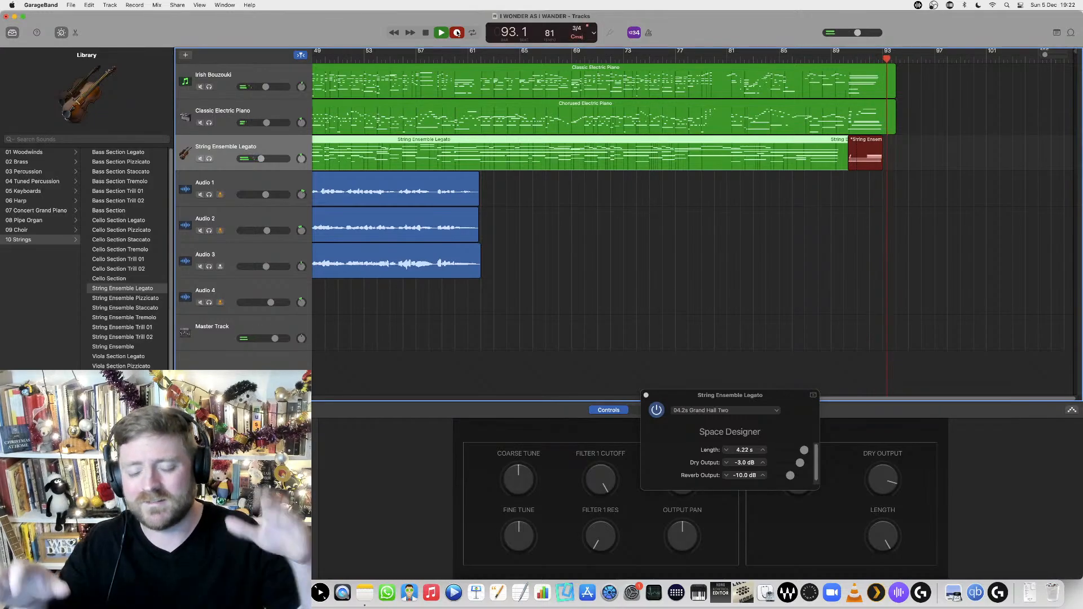
pyautogui.click(458, 33)
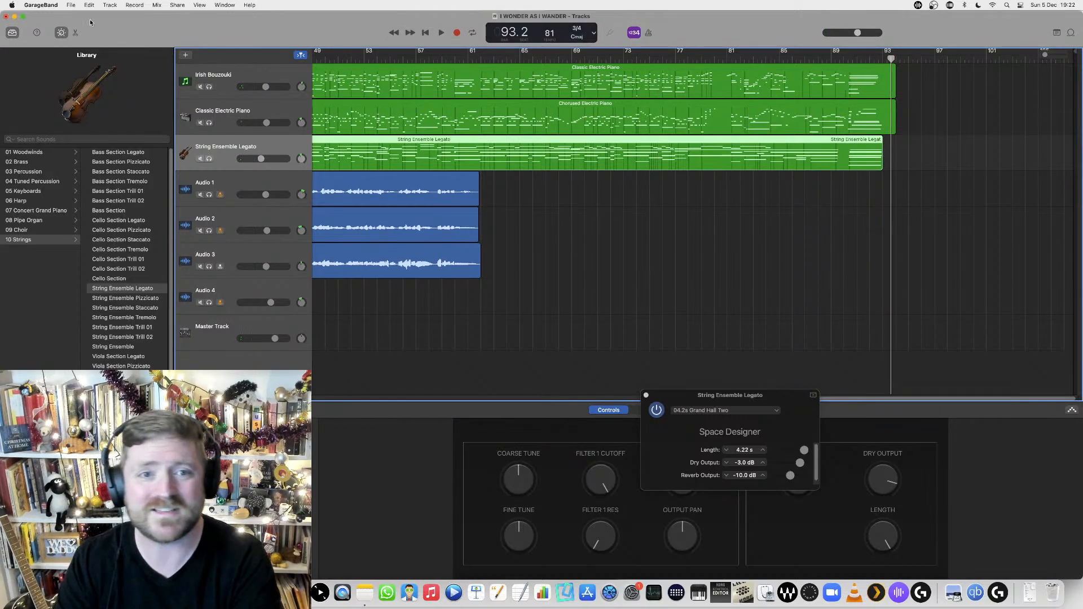
pyautogui.click(70, 5)
pyautogui.click(77, 68)
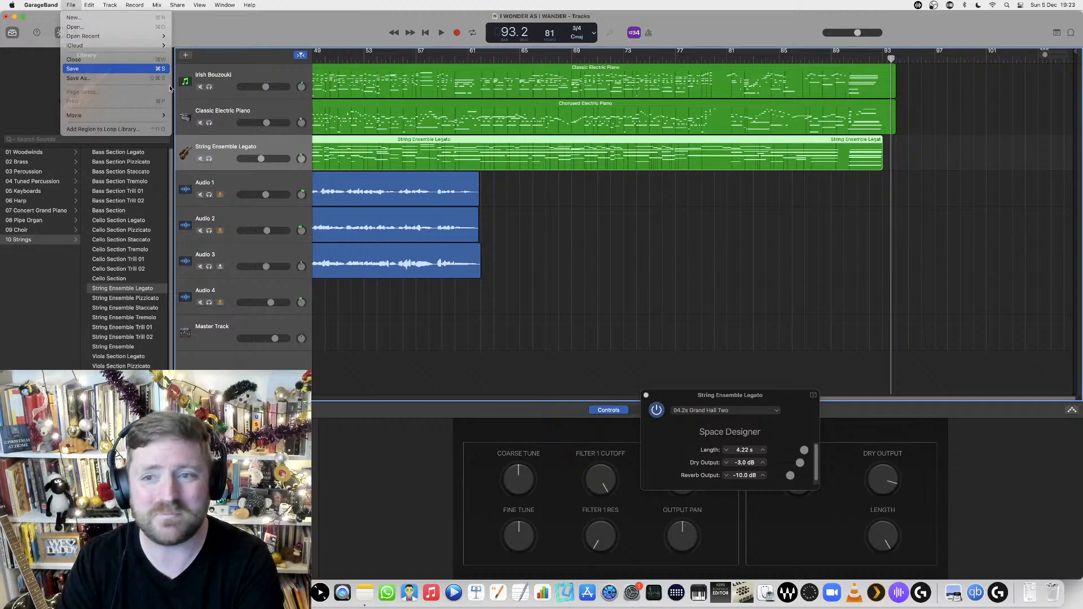
# Switch to OBS Studio, enlarge its window and load the full-frame camera scene into the preview
pyautogui.click(298, 593)
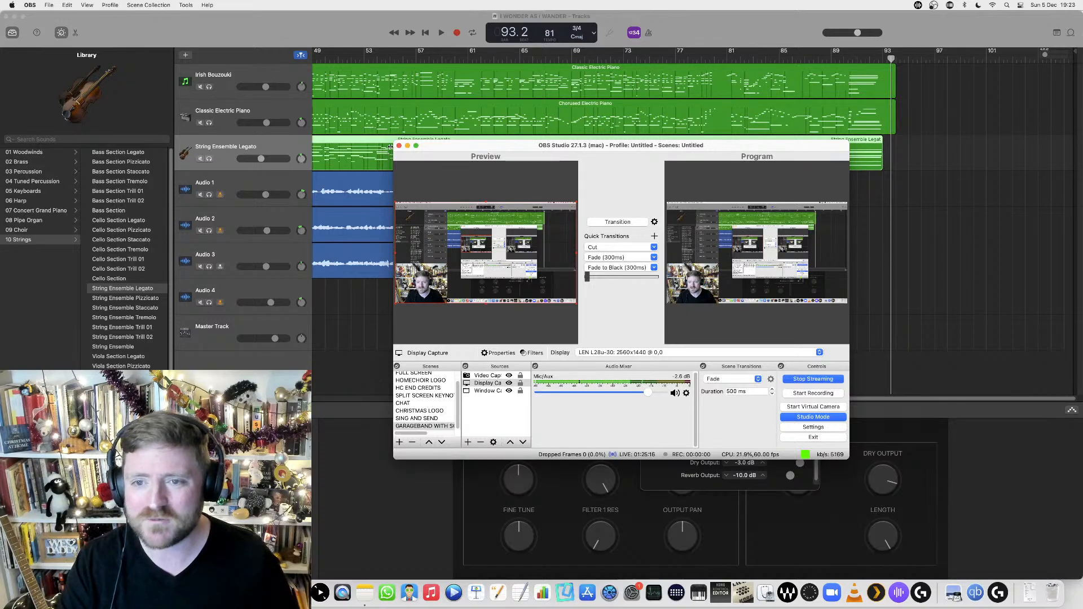
pyautogui.moveTo(393, 141); pyautogui.dragTo(130, 92)
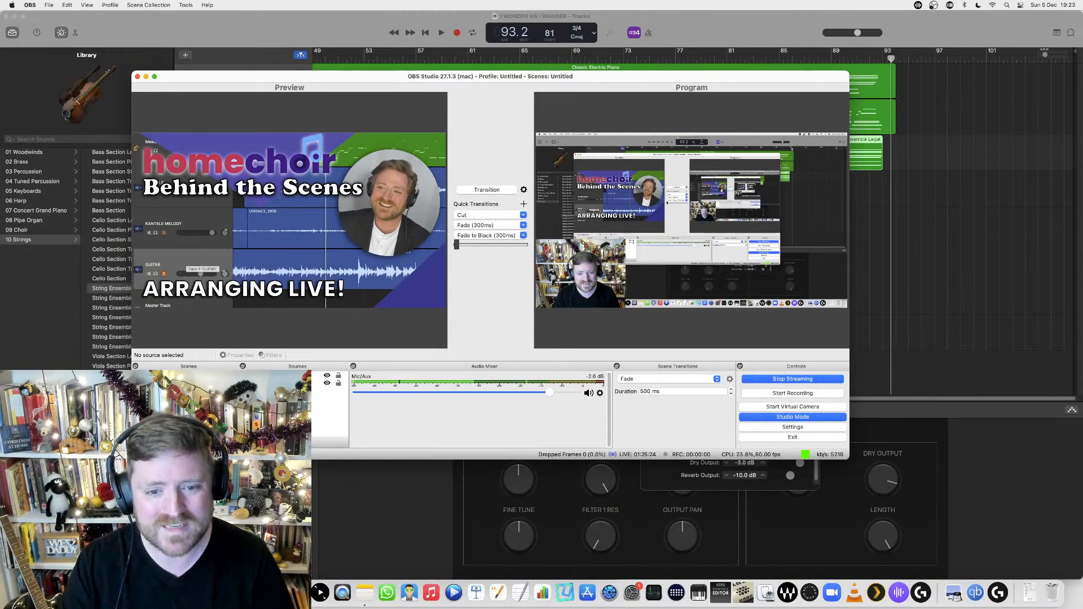
pyautogui.click(181, 383)
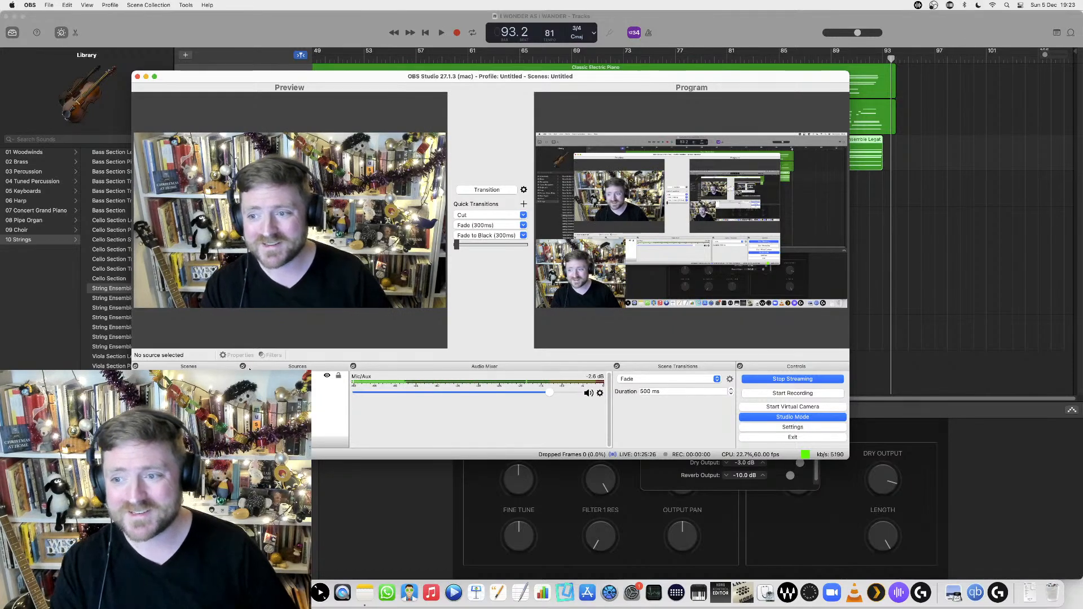